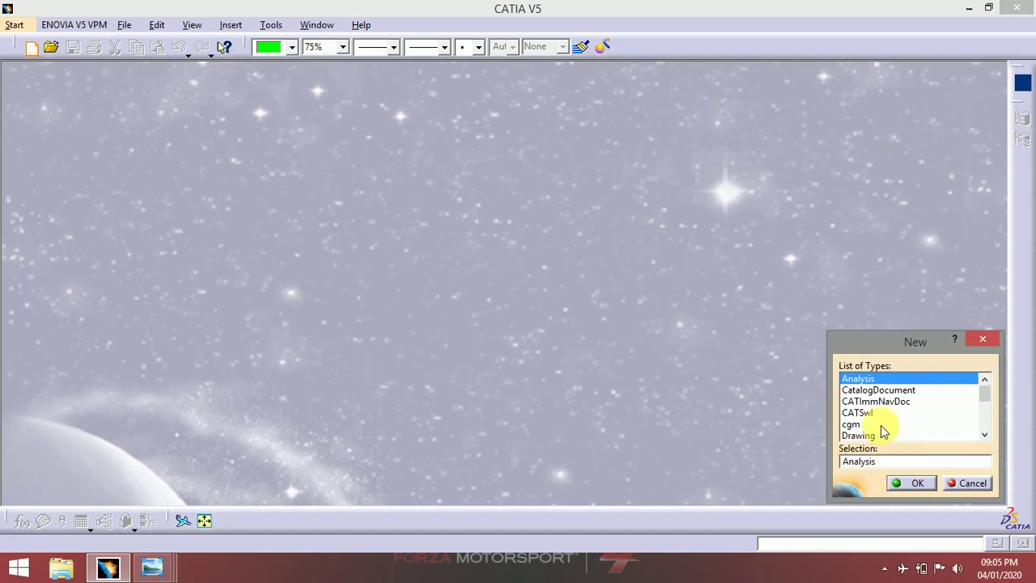
- Create a new document of type Product
{"action": "left_click", "coordinate": [881, 426]}
{"action": "scroll", "coordinate": [880, 426], "scroll_direction": "down", "scroll_amount": 3}
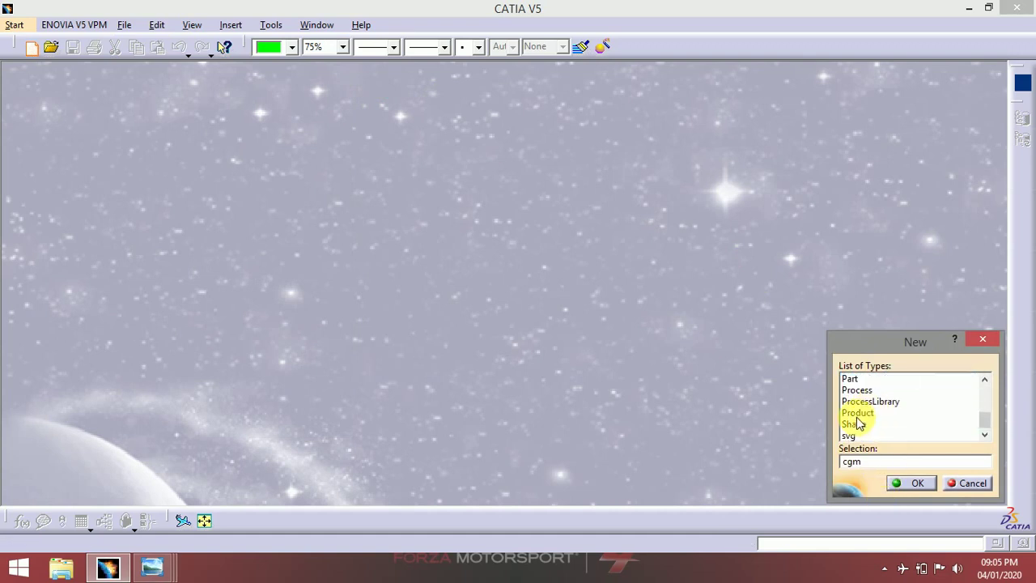
{"action": "double_click", "coordinate": [881, 415]}
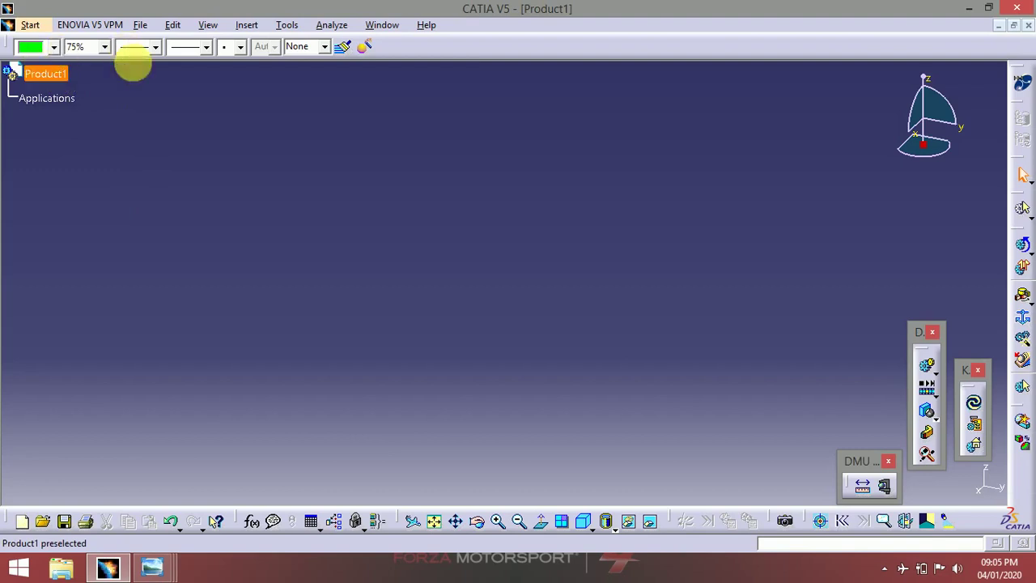
- Set both the part number and the description of the root product to Oldhams_Coupling_Assembly
{"action": "right_click", "coordinate": [63, 75]}
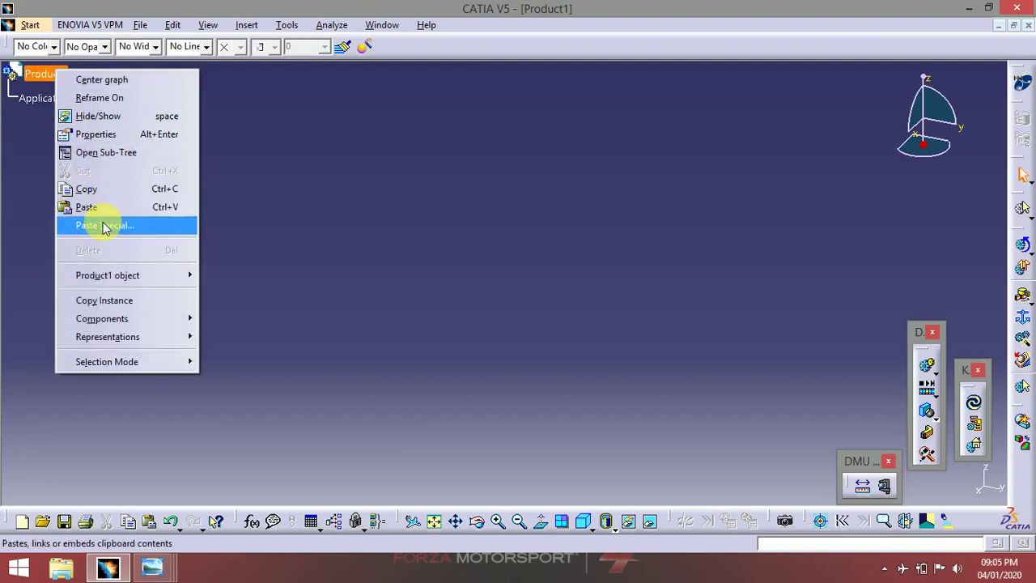
{"action": "left_click", "coordinate": [101, 135]}
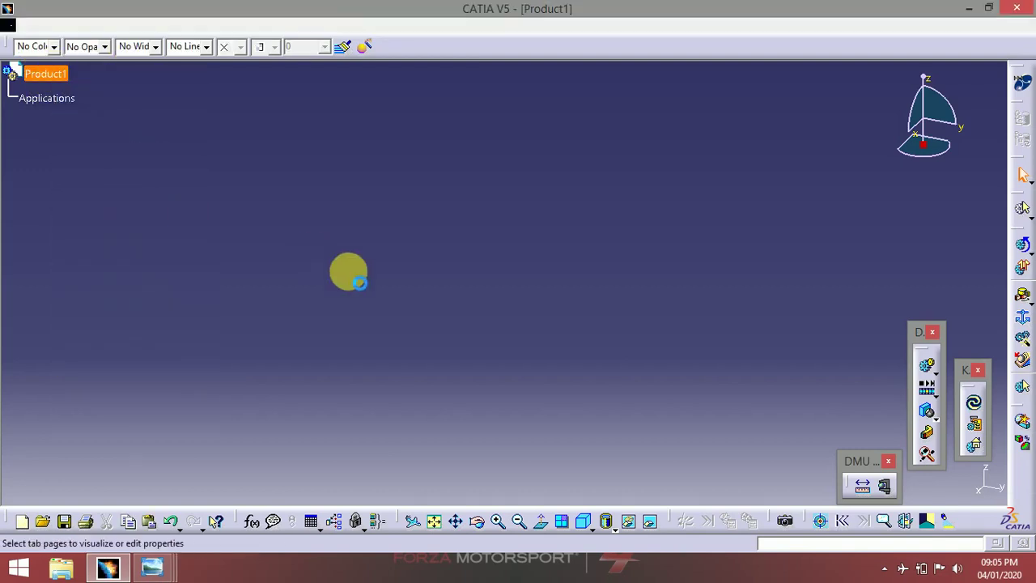
{"action": "left_click", "coordinate": [770, 289]}
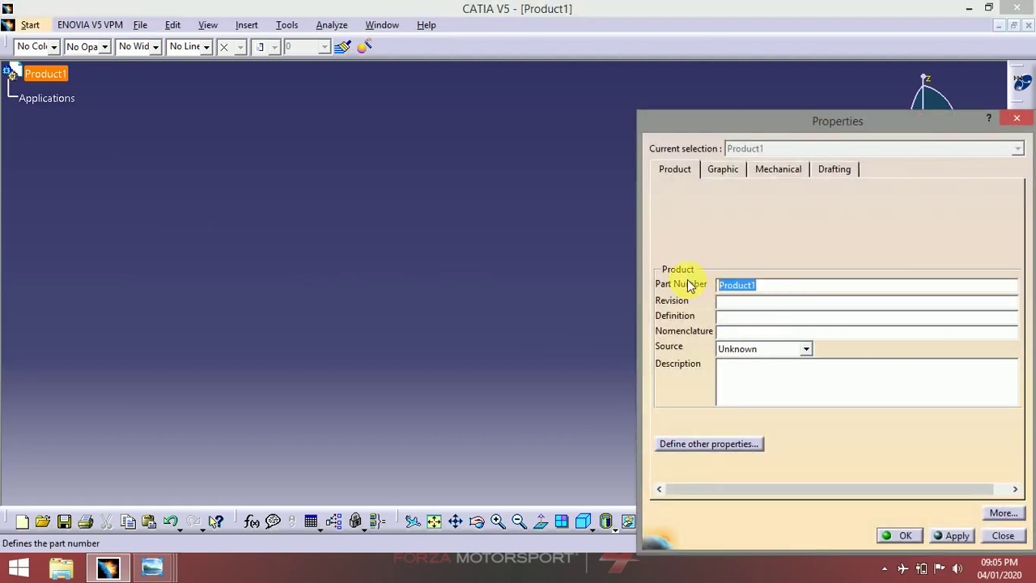
{"action": "type", "text": "Oldhams_Coupling_Assembly"}
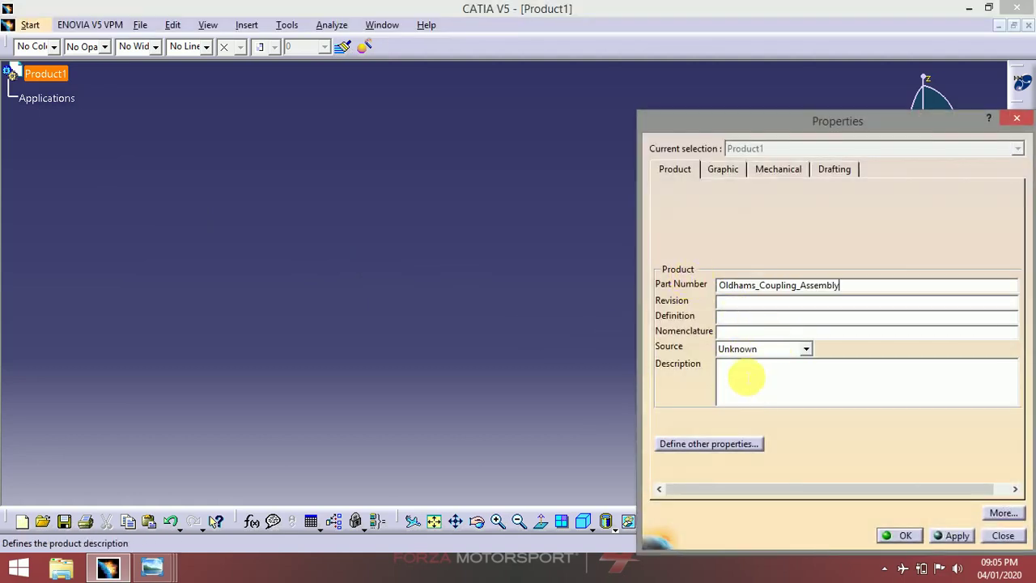
{"action": "type", "text": "Oldhams_Coupling_Assembly"}
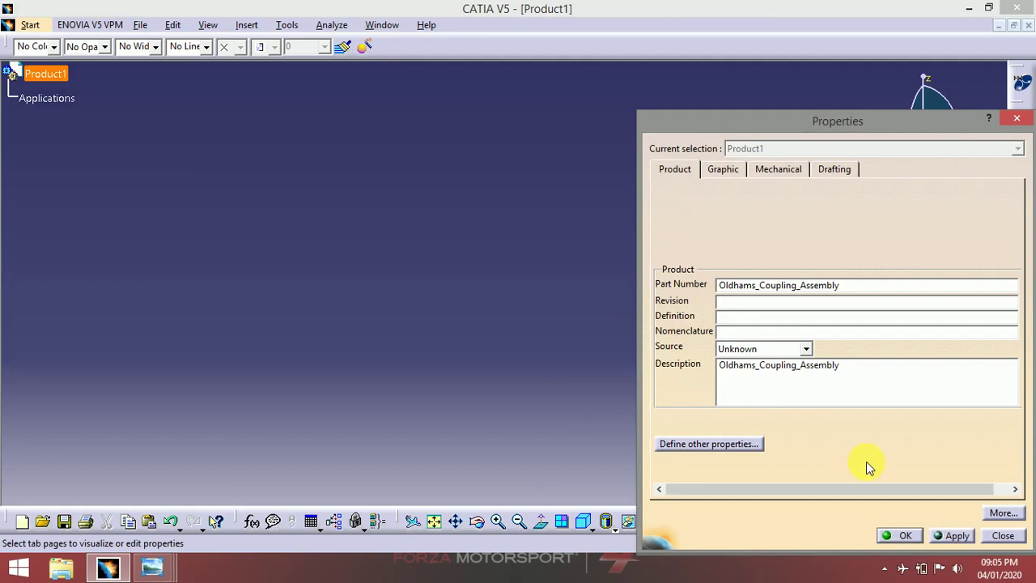
{"action": "left_click", "coordinate": [952, 535]}
{"action": "left_click", "coordinate": [900, 535]}
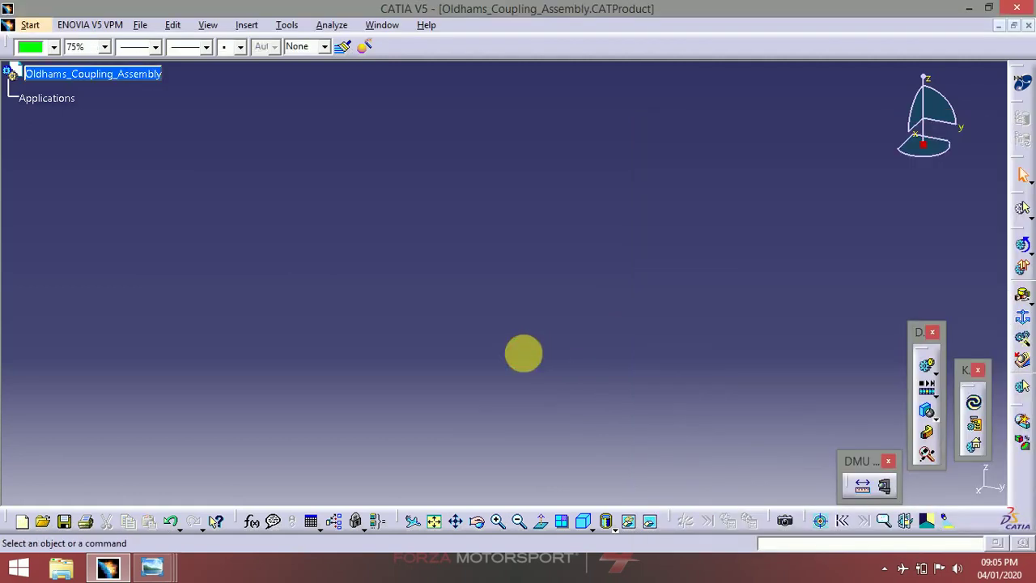
- Insert a new part into the Oldhams_Coupling_Assembly product, keeping the default origin
{"action": "double_click", "coordinate": [131, 72]}
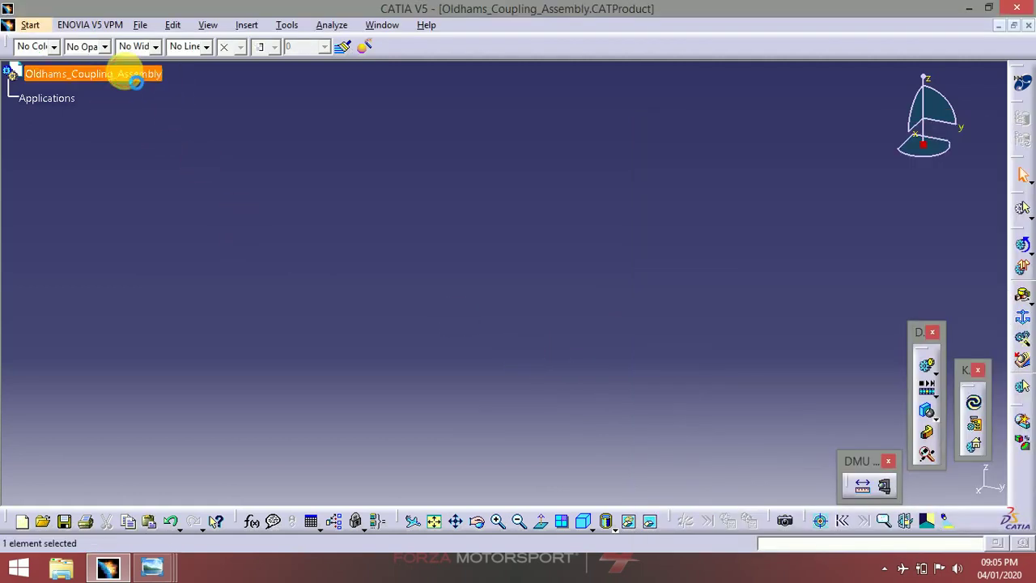
{"action": "left_click", "coordinate": [246, 24]}
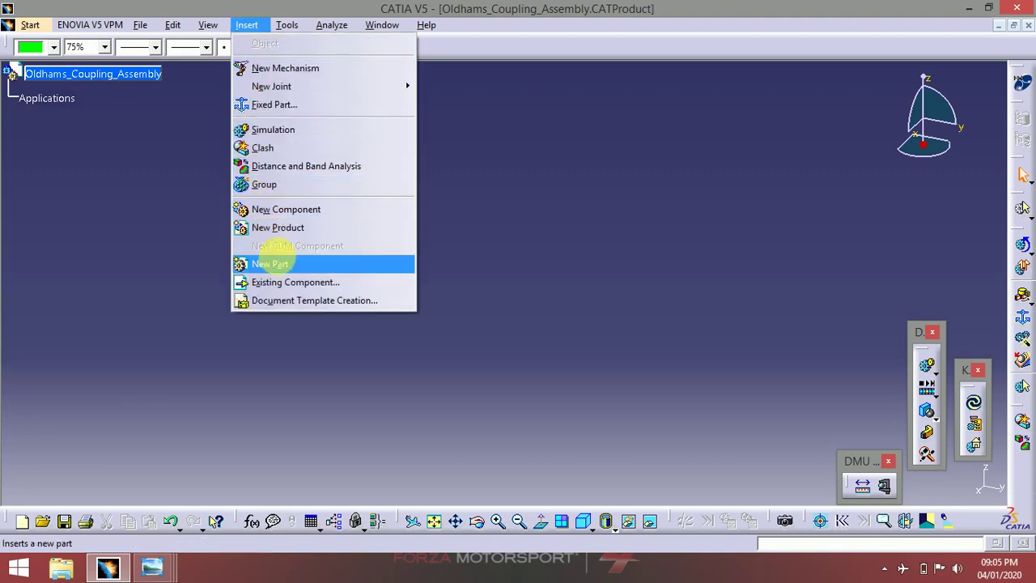
{"action": "left_click", "coordinate": [267, 263]}
{"action": "left_click", "coordinate": [144, 79]}
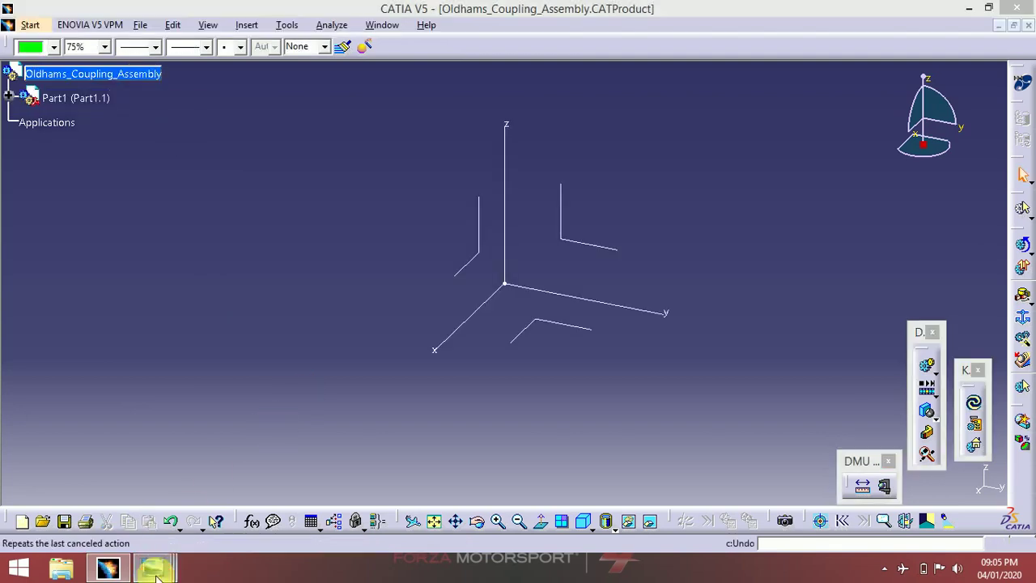
- Switch to Windows Photo Viewer and examine the 6_Oldhams_Coupling_Assembly drawing and the dimensions in the 2_Disc drawing
{"action": "mouse_move", "coordinate": [151, 570]}
{"action": "left_click", "coordinate": [719, 497]}
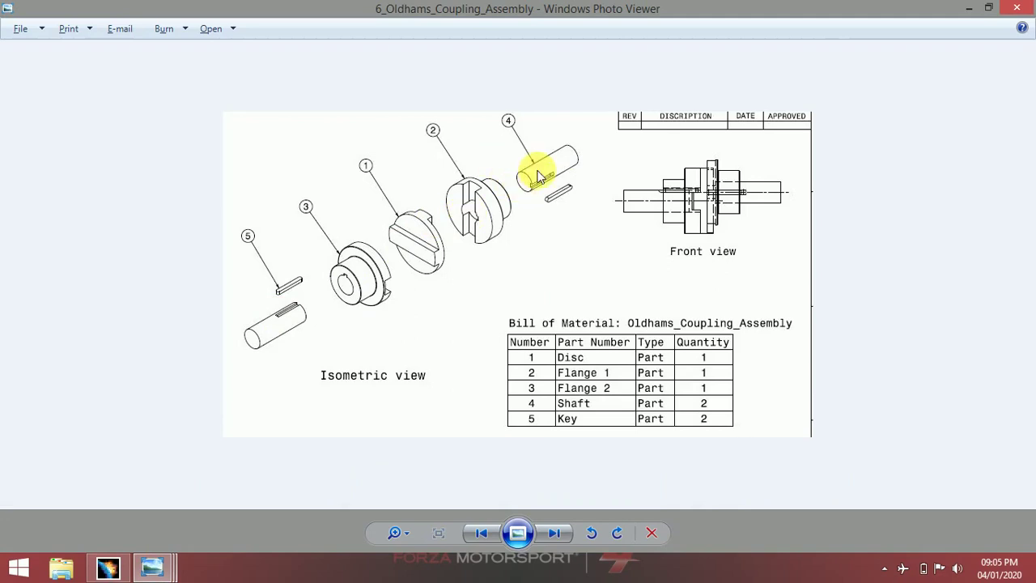
{"action": "mouse_move", "coordinate": [156, 576]}
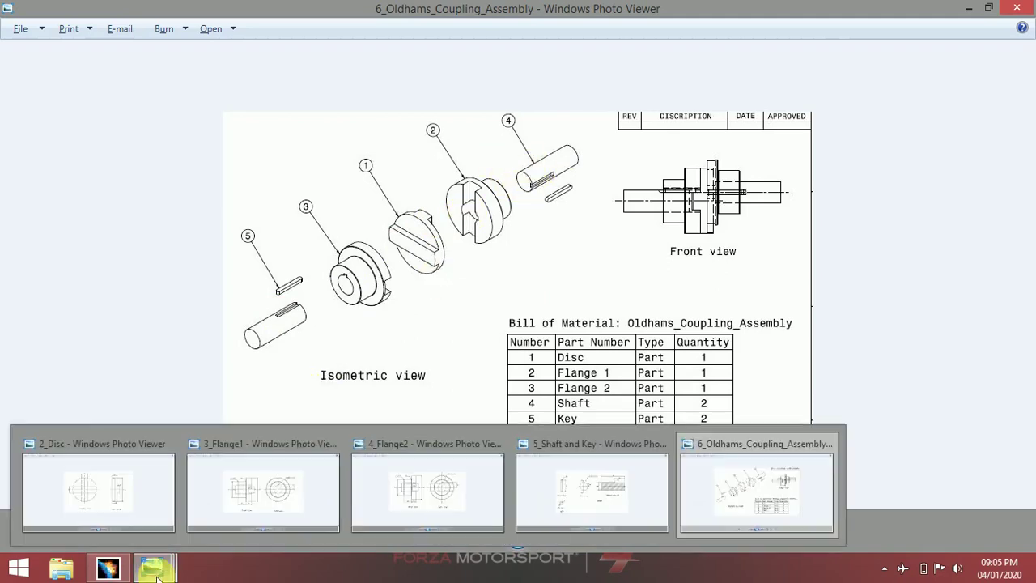
{"action": "left_click", "coordinate": [146, 491]}
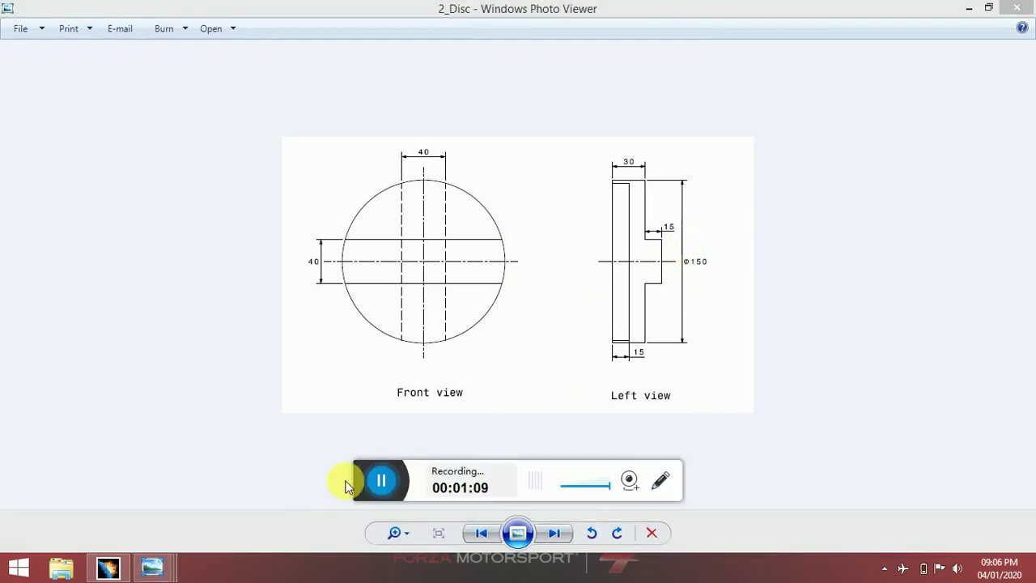
- Switch back to CATIA and set the new part's instance name, part number and product description to Disc
{"action": "left_click", "coordinate": [107, 566]}
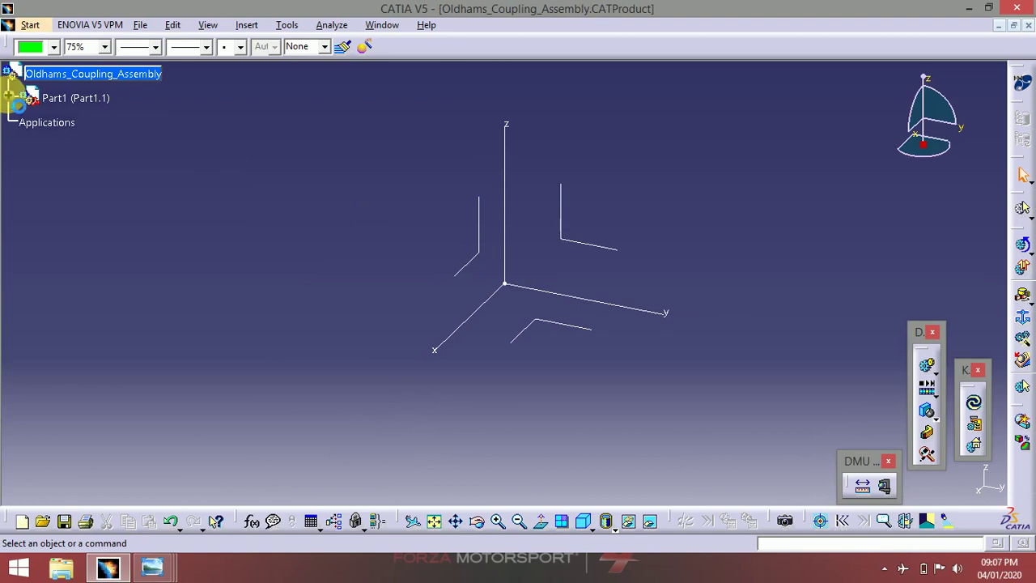
{"action": "left_click", "coordinate": [9, 98]}
{"action": "mouse_move", "coordinate": [152, 567]}
{"action": "mouse_move", "coordinate": [95, 506]}
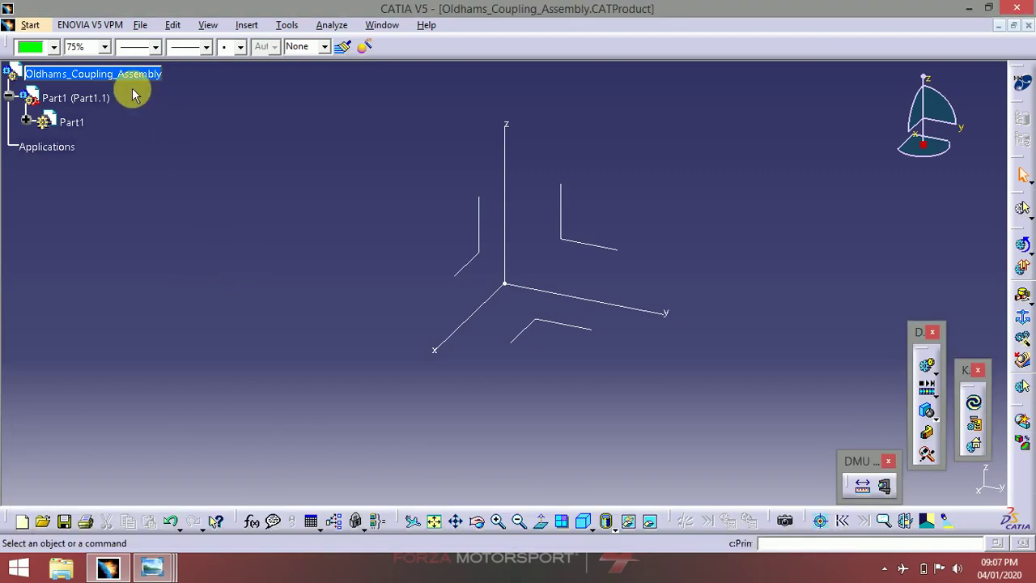
{"action": "right_click", "coordinate": [85, 103]}
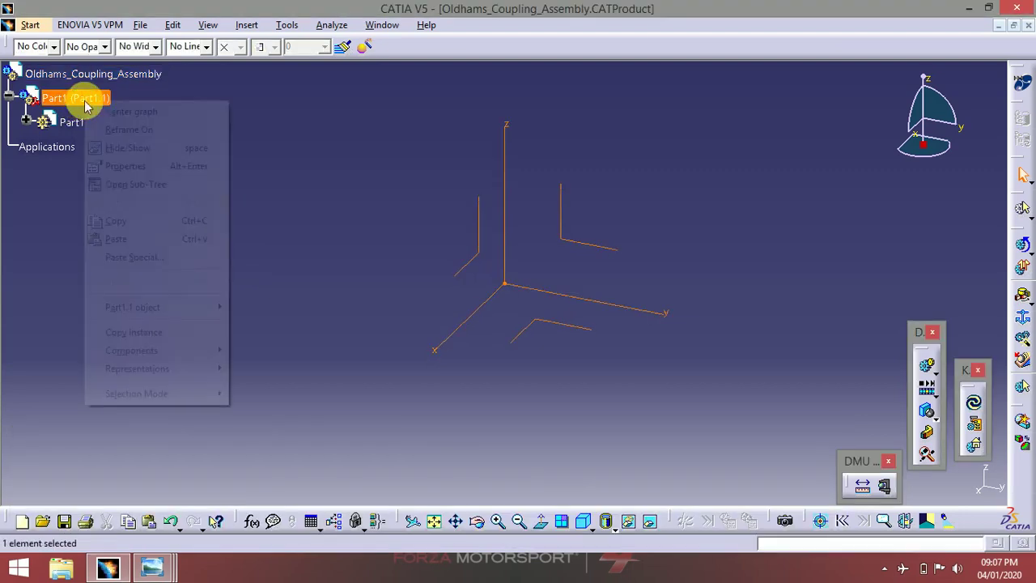
{"action": "left_click", "coordinate": [161, 167]}
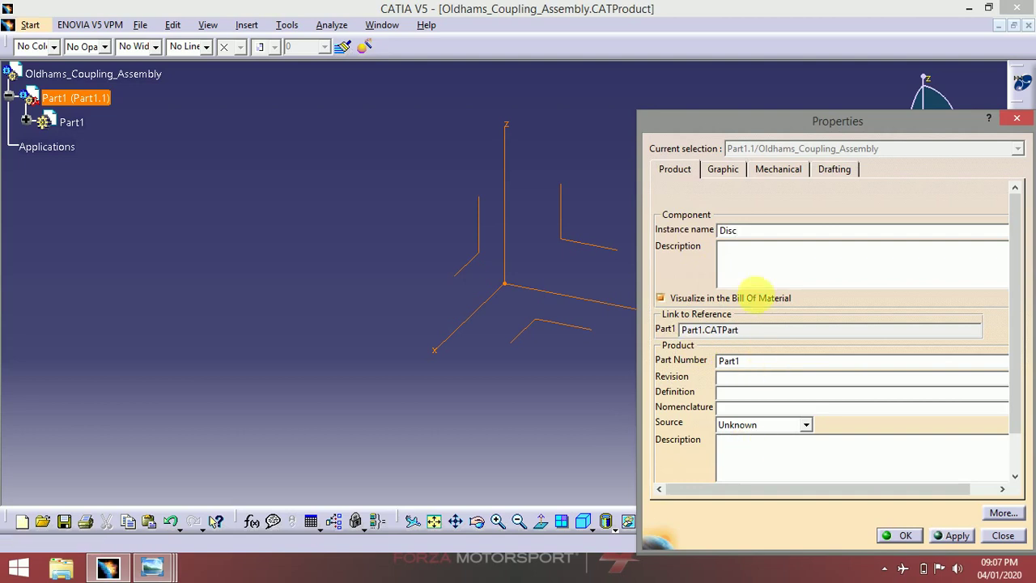
{"action": "left_click_drag", "start_coordinate": [738, 231], "coordinate": [704, 233]}
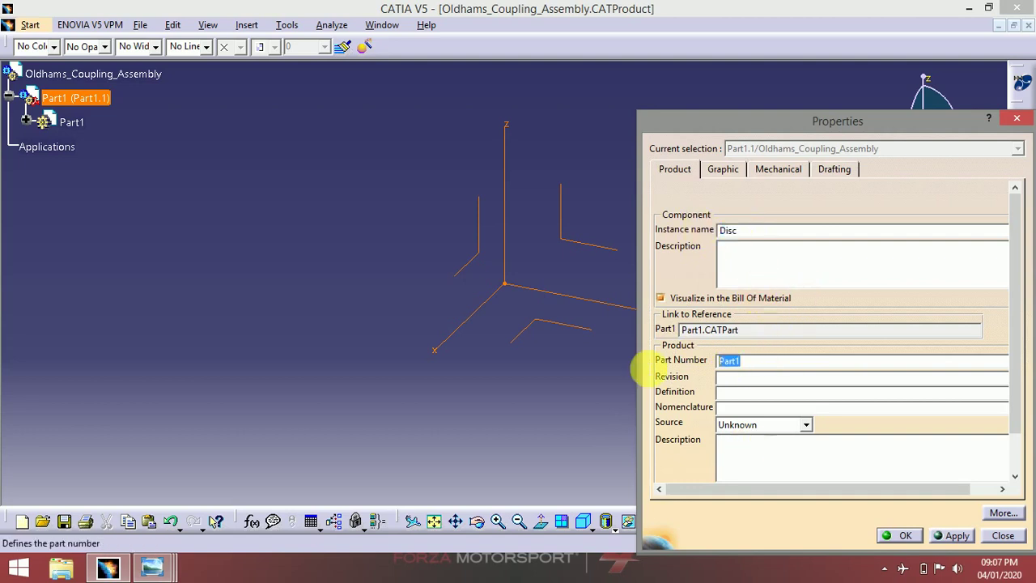
{"action": "type", "text": "Disc"}
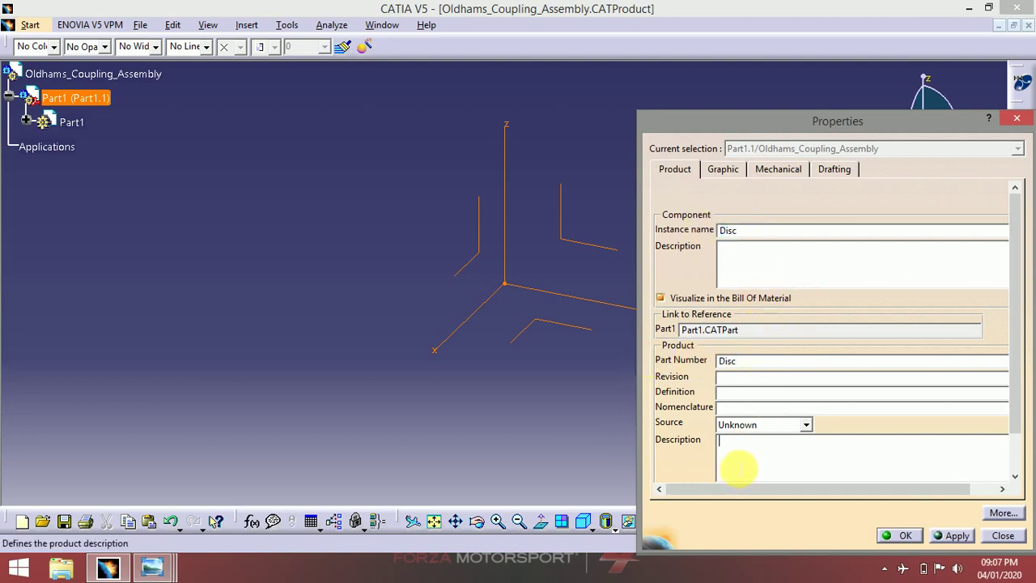
{"action": "type", "text": "Disc"}
{"action": "left_click", "coordinate": [949, 536]}
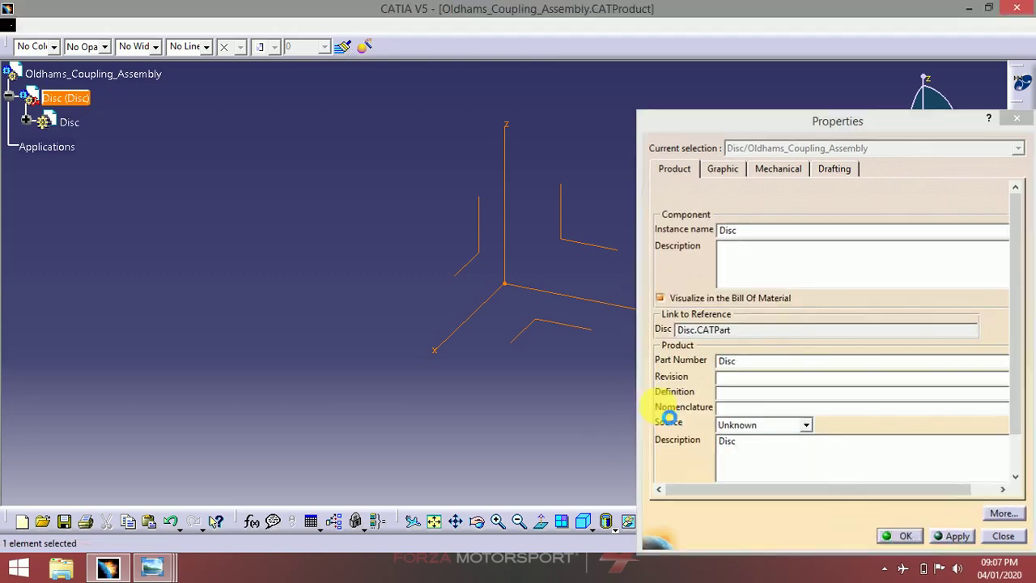
{"action": "key", "text": "Return"}
{"action": "left_click", "coordinate": [358, 296]}
- Open the Disc part for editing in the assembly and define its PartBody as the in-work object
{"action": "left_click", "coordinate": [70, 123]}
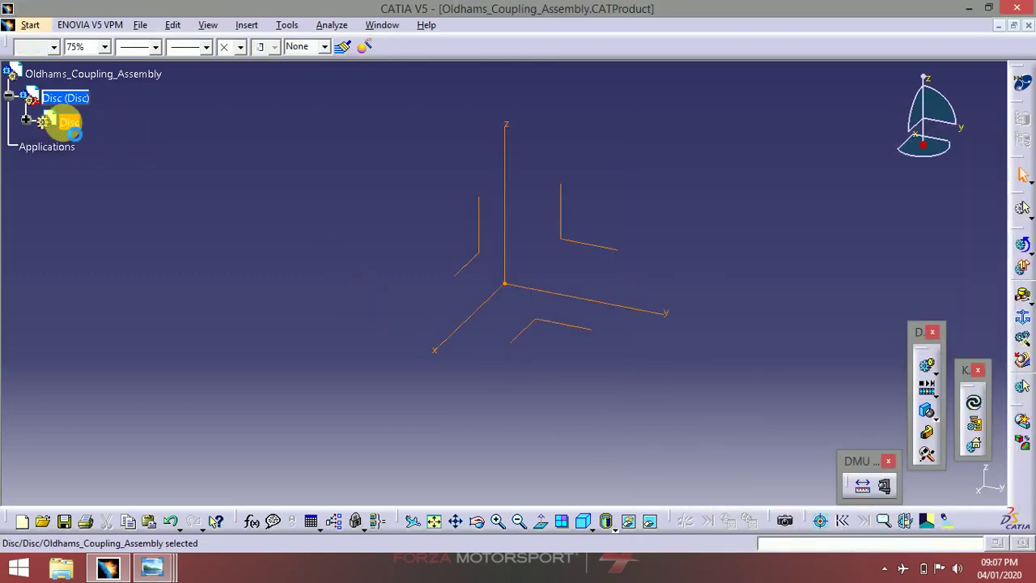
{"action": "double_click", "coordinate": [71, 123]}
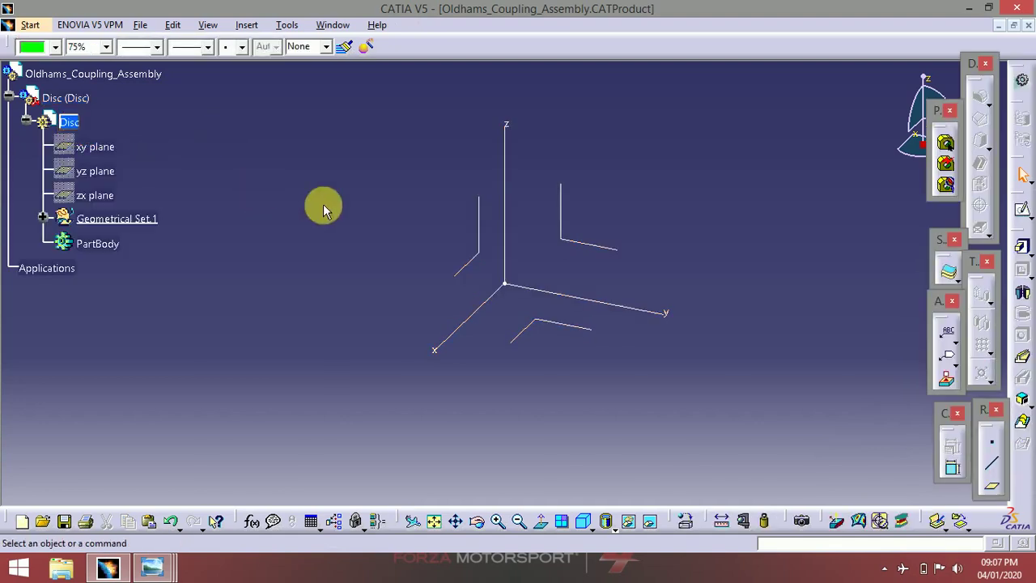
{"action": "left_click", "coordinate": [110, 244]}
{"action": "right_click", "coordinate": [117, 242]}
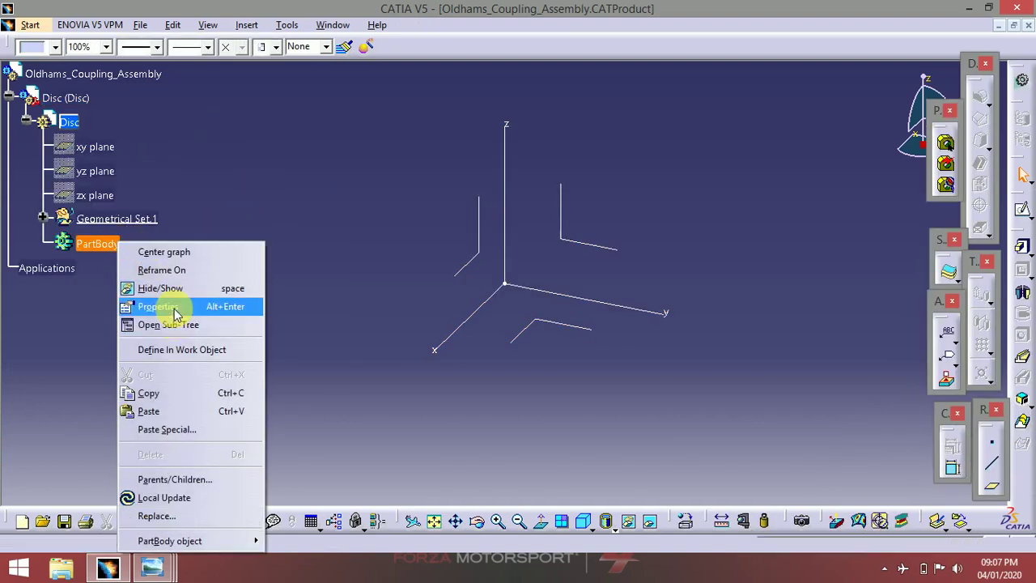
{"action": "left_click", "coordinate": [180, 349]}
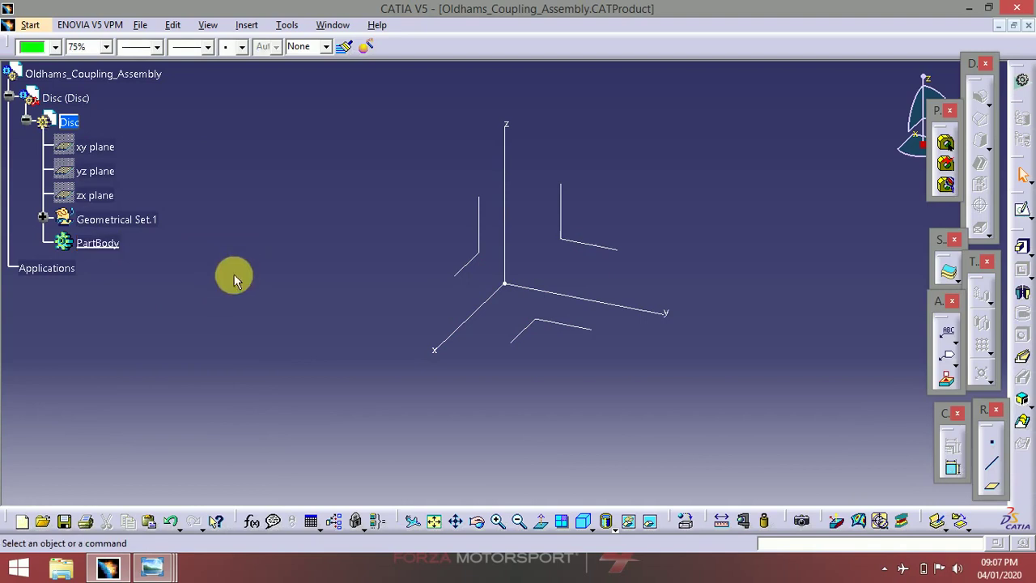
- Create a positioned sketch on the yz plane of the Disc part with implicit origin and orientation
{"action": "left_click", "coordinate": [1027, 214]}
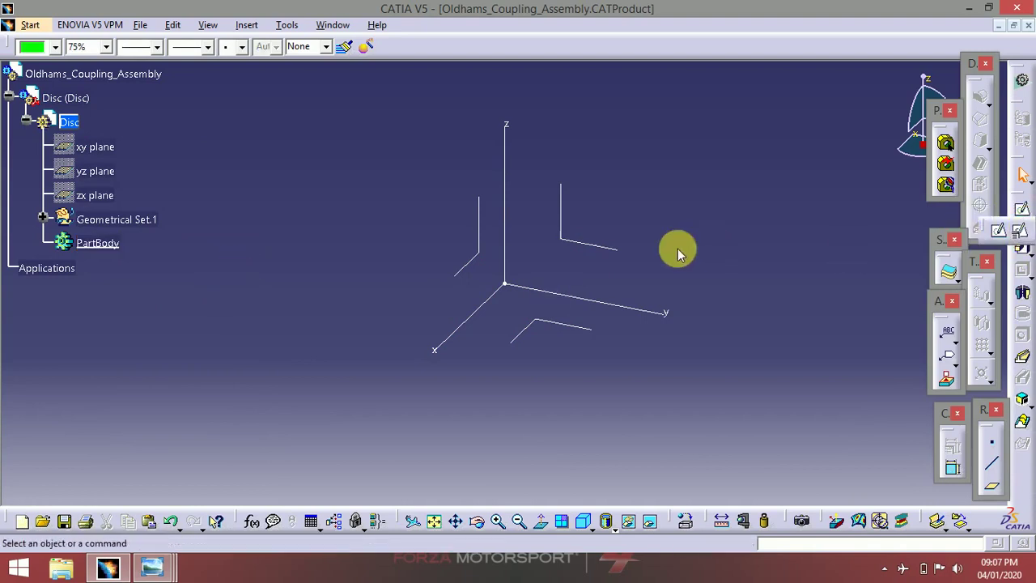
{"action": "left_click", "coordinate": [615, 258]}
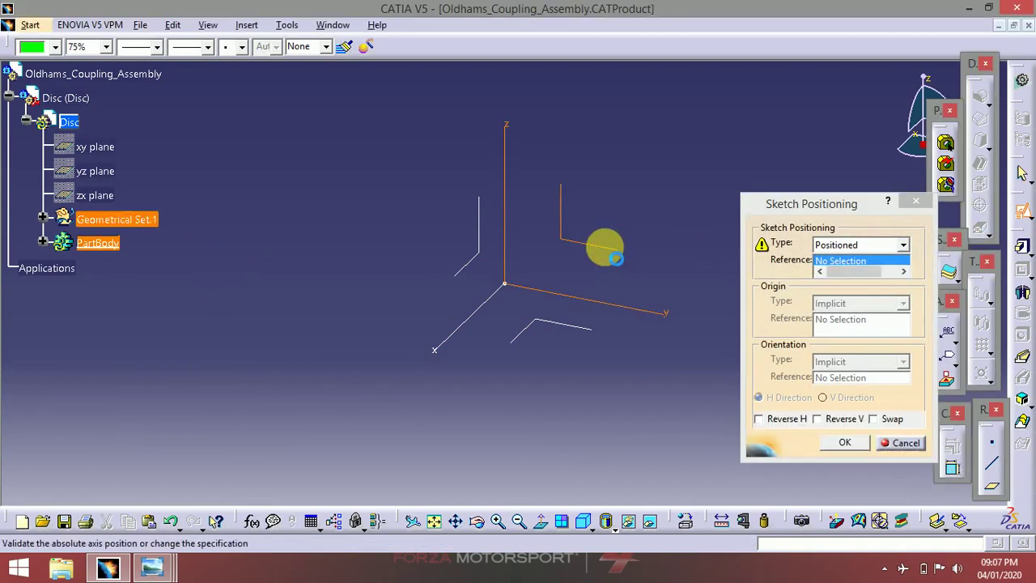
{"action": "left_click", "coordinate": [856, 306]}
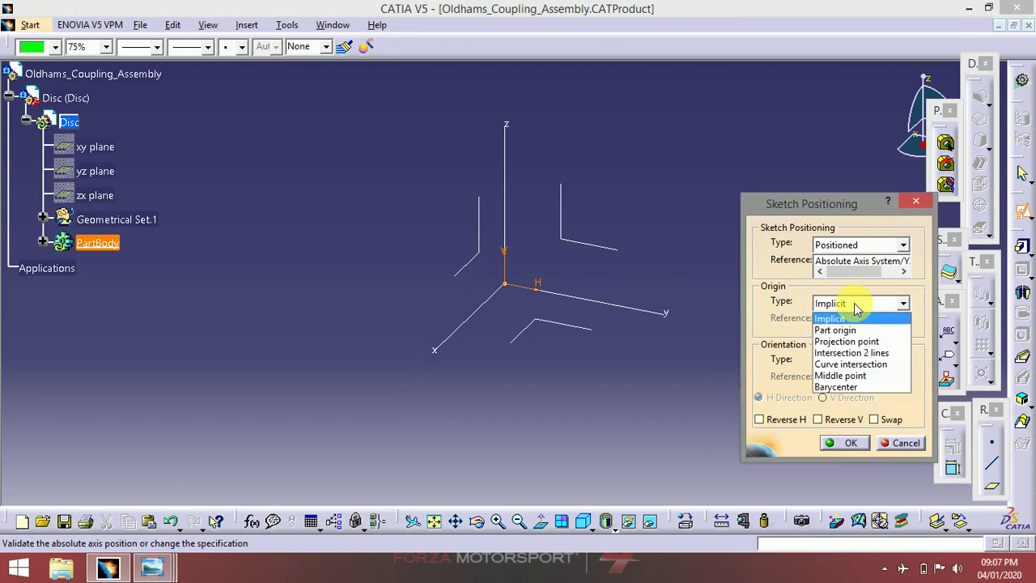
{"action": "left_click", "coordinate": [851, 430]}
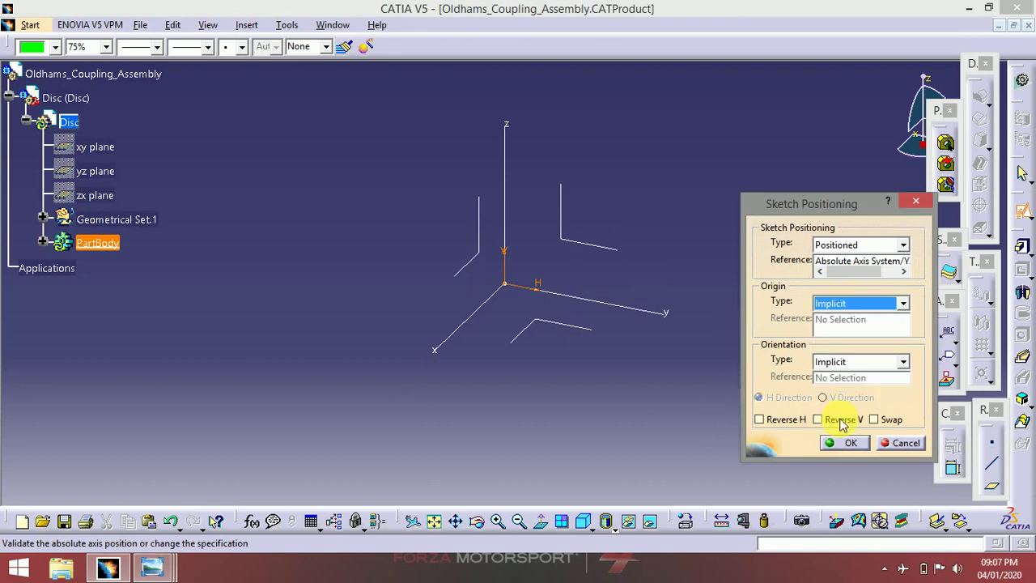
{"action": "left_click", "coordinate": [847, 444]}
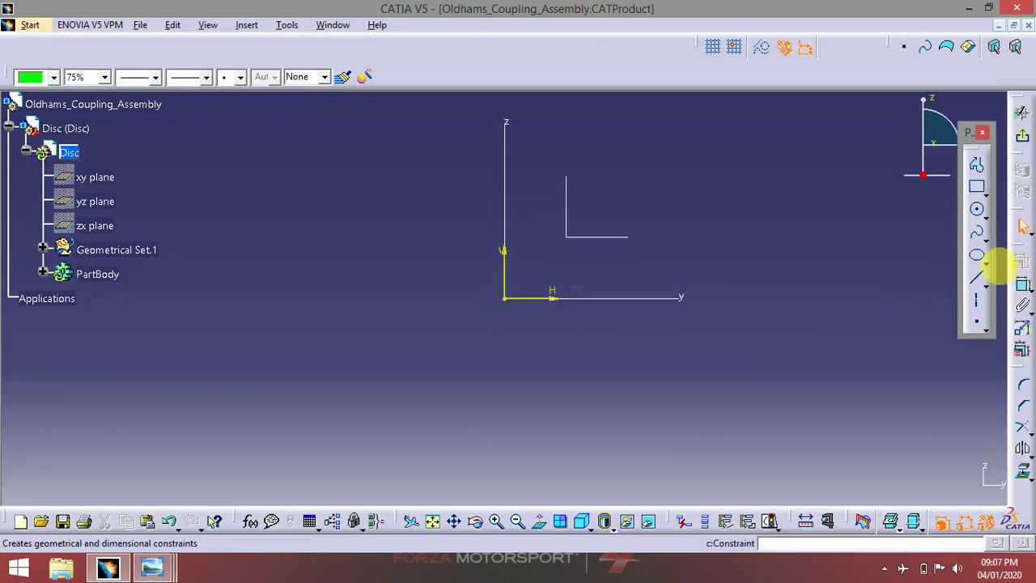
- Sketch a circle about 227 mm in diameter centred on the sketch origin
{"action": "left_click", "coordinate": [977, 211]}
{"action": "left_click", "coordinate": [535, 281]}
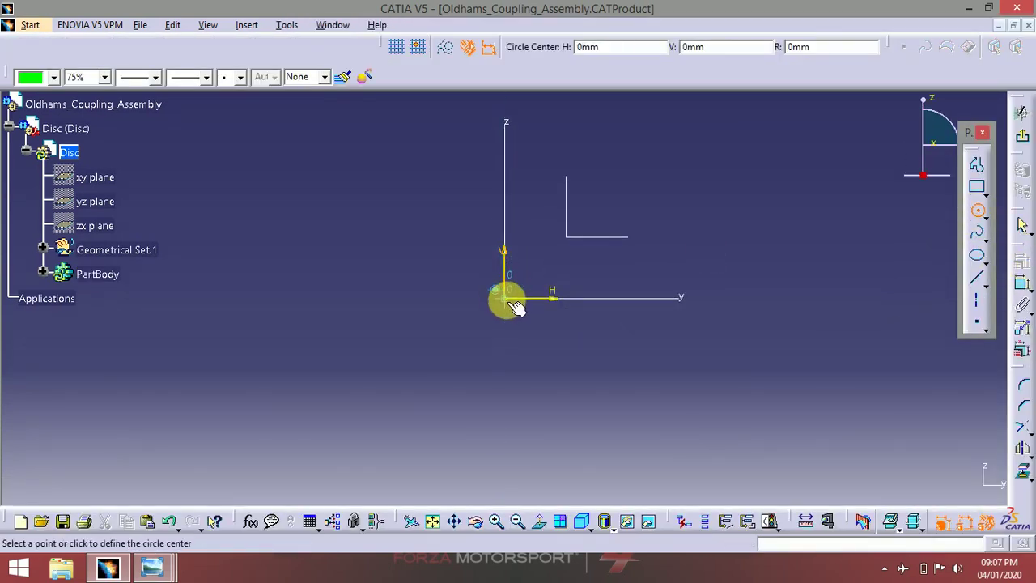
{"action": "left_click", "coordinate": [507, 299]}
{"action": "left_click", "coordinate": [687, 226]}
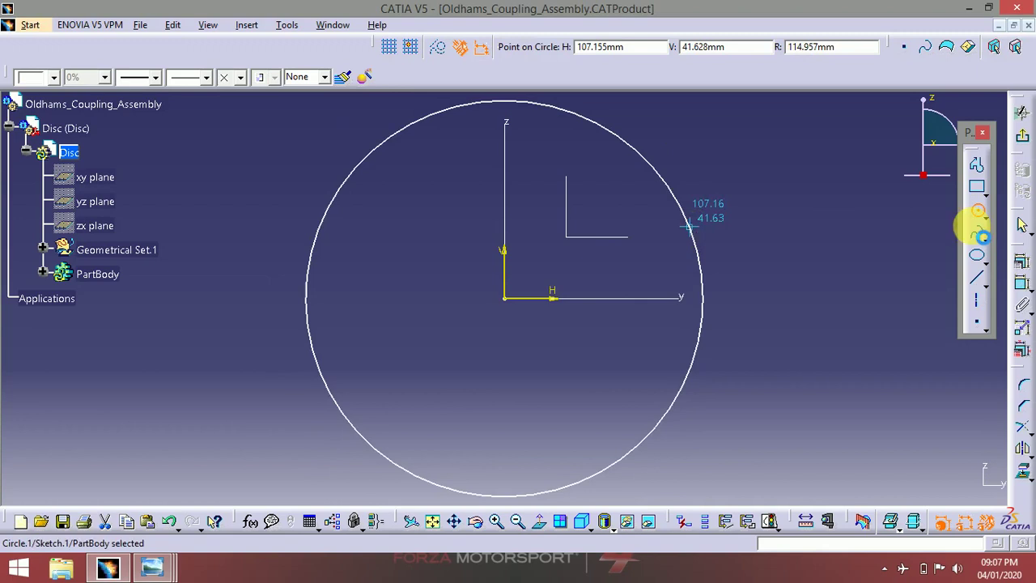
- Add a diameter dimension to the circle and set it to 150 mm
{"action": "left_click", "coordinate": [1020, 283]}
{"action": "left_click", "coordinate": [797, 236]}
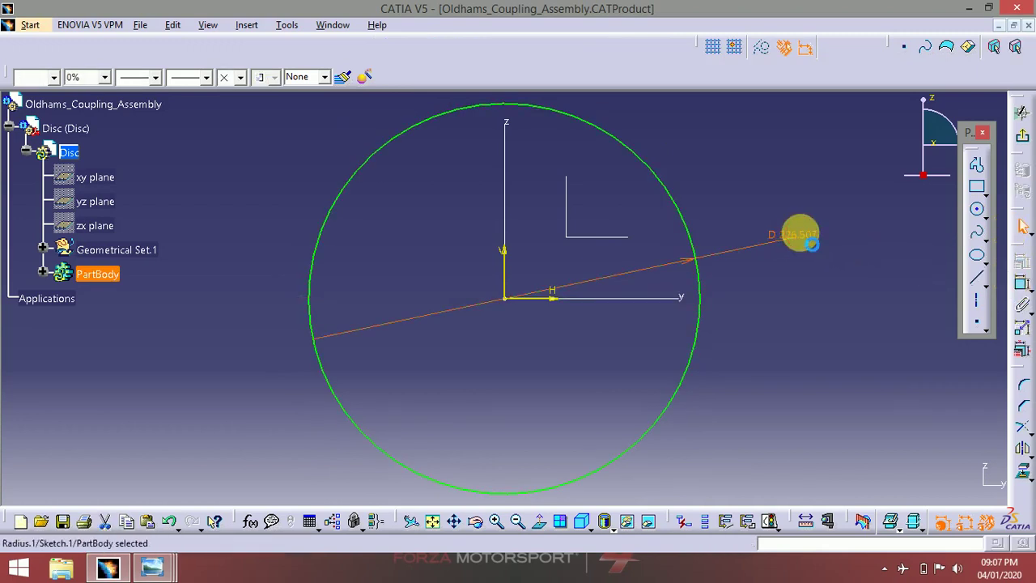
{"action": "double_click", "coordinate": [810, 243]}
{"action": "type", "text": "150mm"}
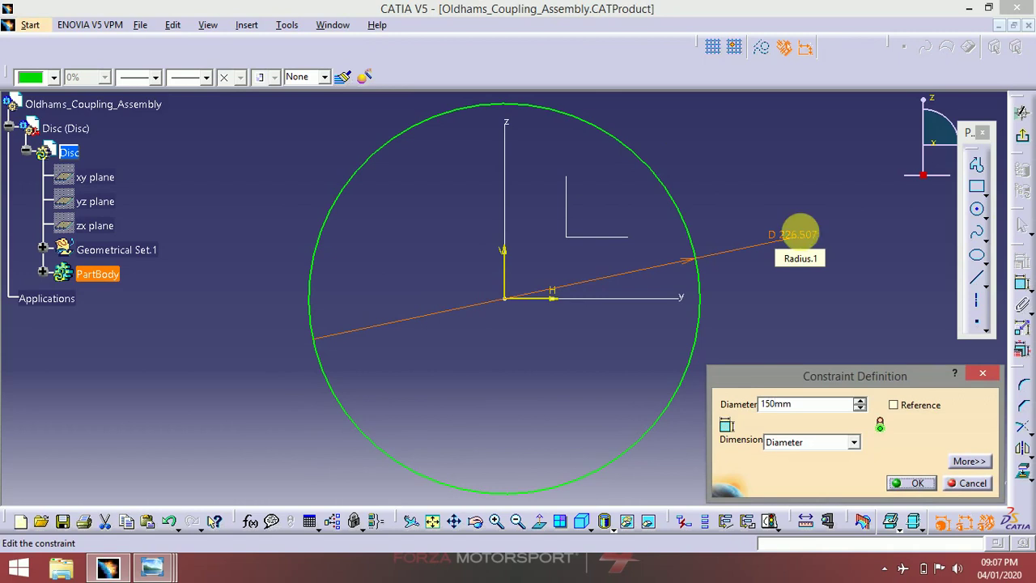
{"action": "key", "text": "Return"}
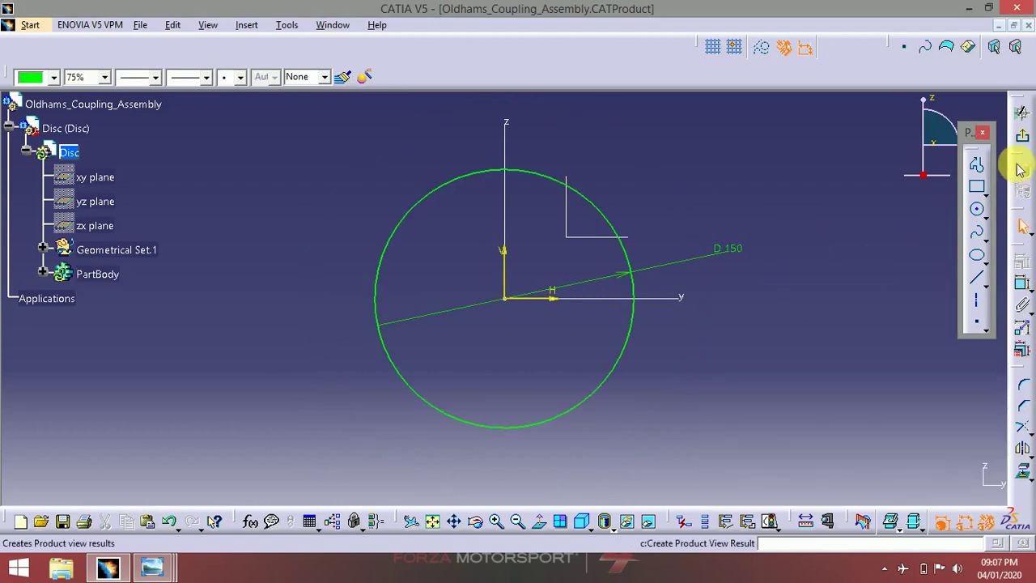
- Exit the circle sketch and extrude it as a 30 mm pad
{"action": "left_click", "coordinate": [1021, 111]}
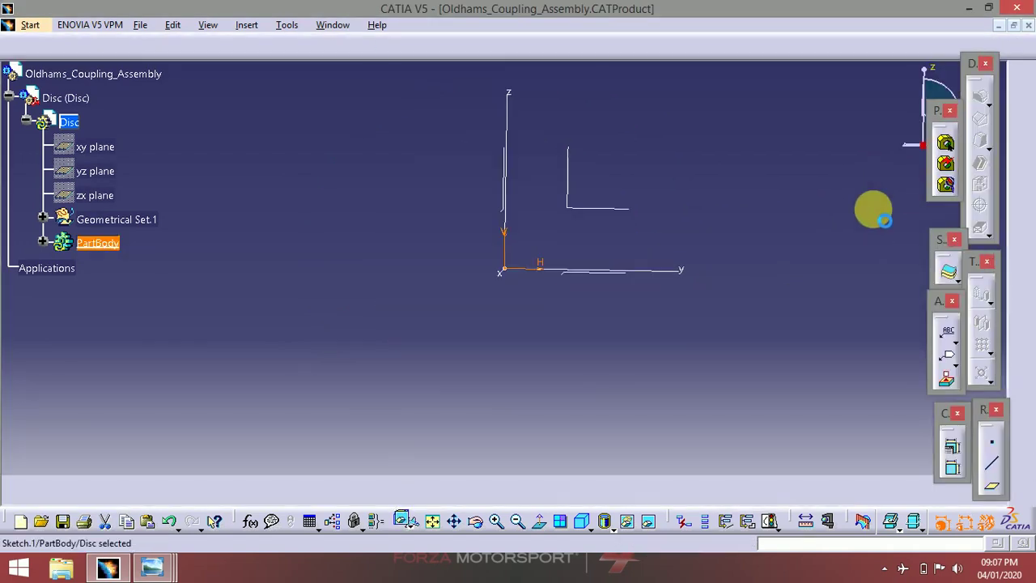
{"action": "left_click", "coordinate": [1021, 250]}
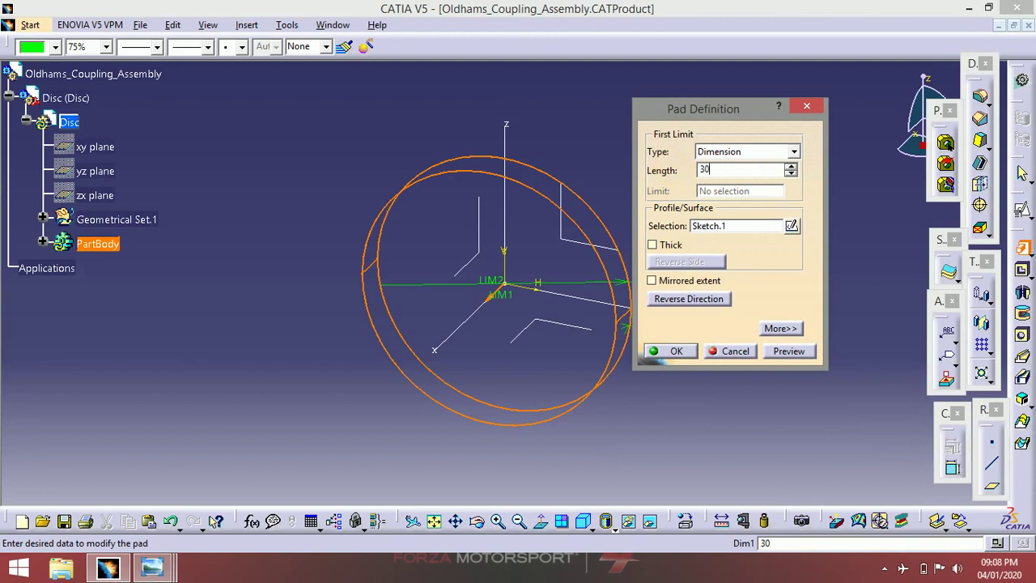
{"action": "left_click", "coordinate": [672, 351]}
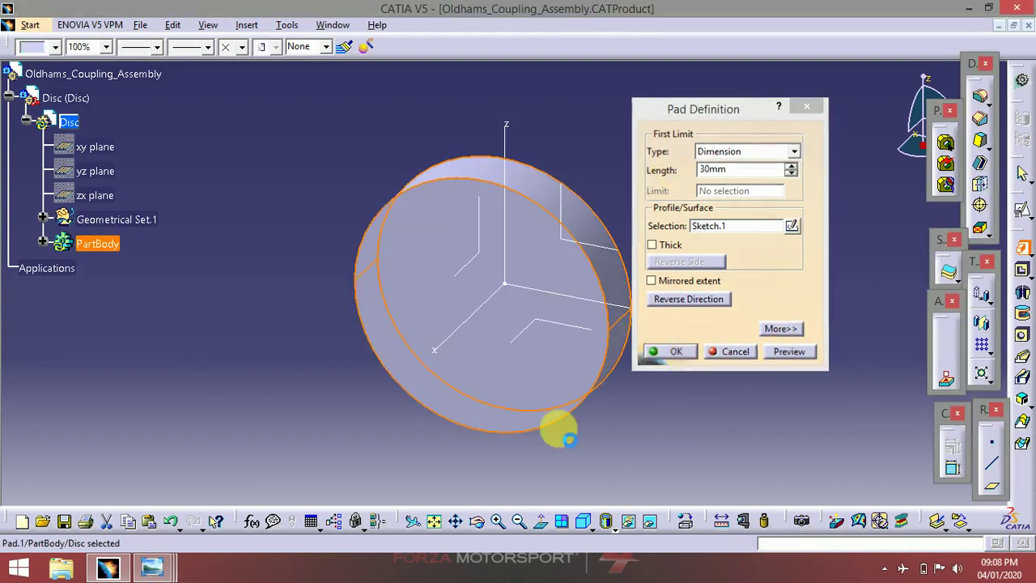
- Check the Disc drawing and create a positioned sketch on the part's absolute yz plane with implicit origin and orientation
{"action": "left_click", "coordinate": [154, 566]}
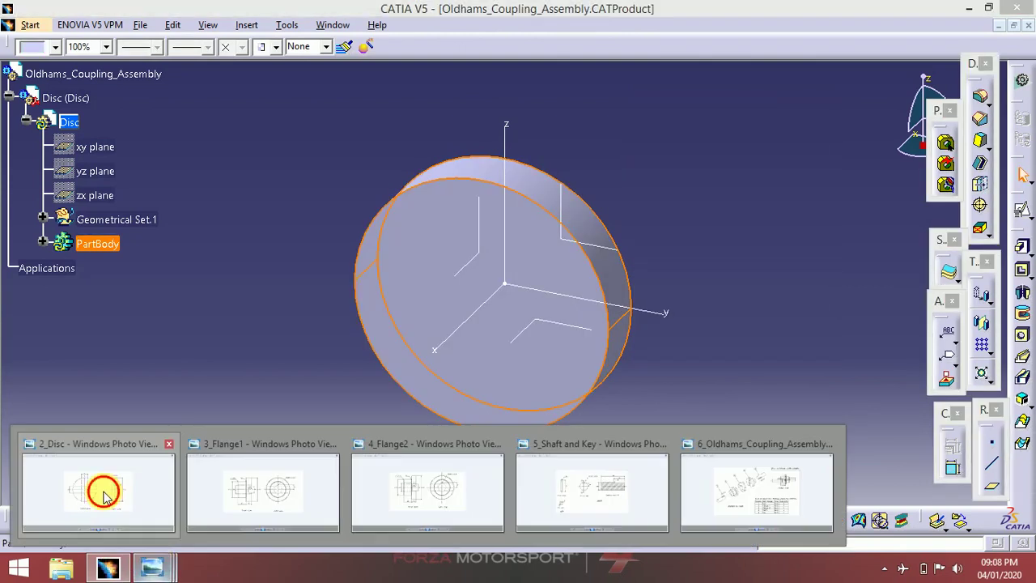
{"action": "left_click", "coordinate": [97, 490]}
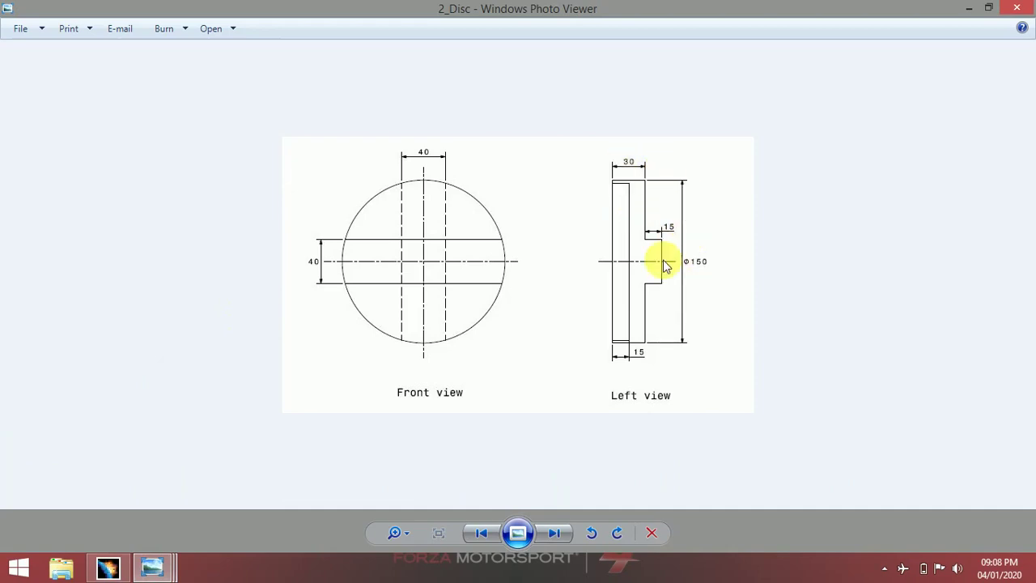
{"action": "left_click", "coordinate": [111, 569]}
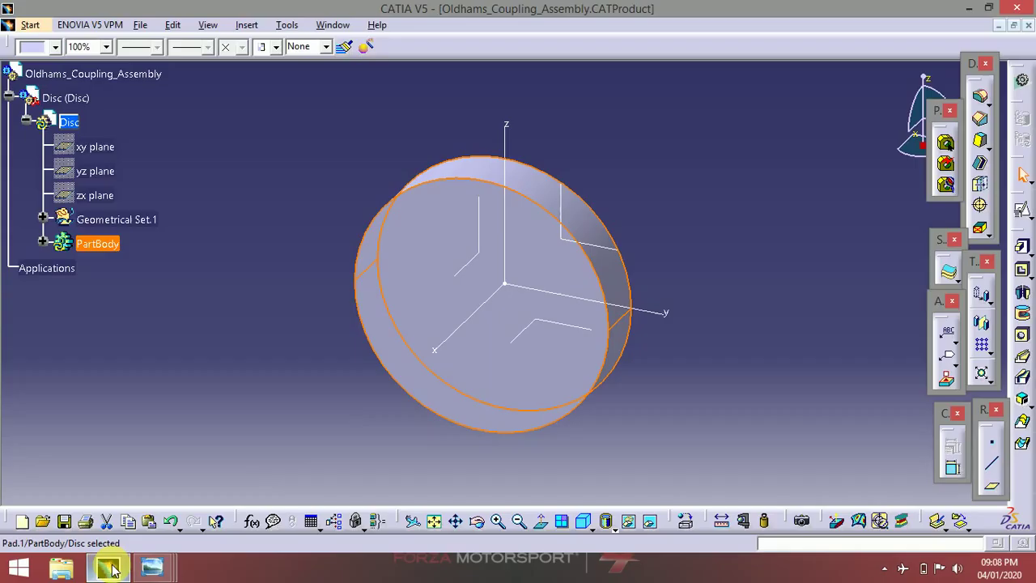
{"action": "left_click", "coordinate": [267, 382]}
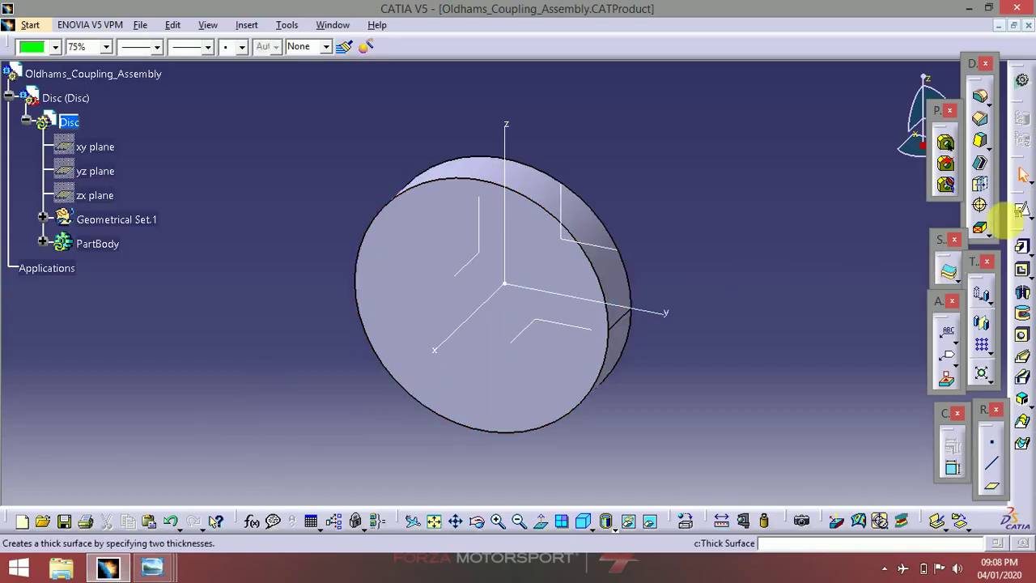
{"action": "left_click", "coordinate": [1021, 234]}
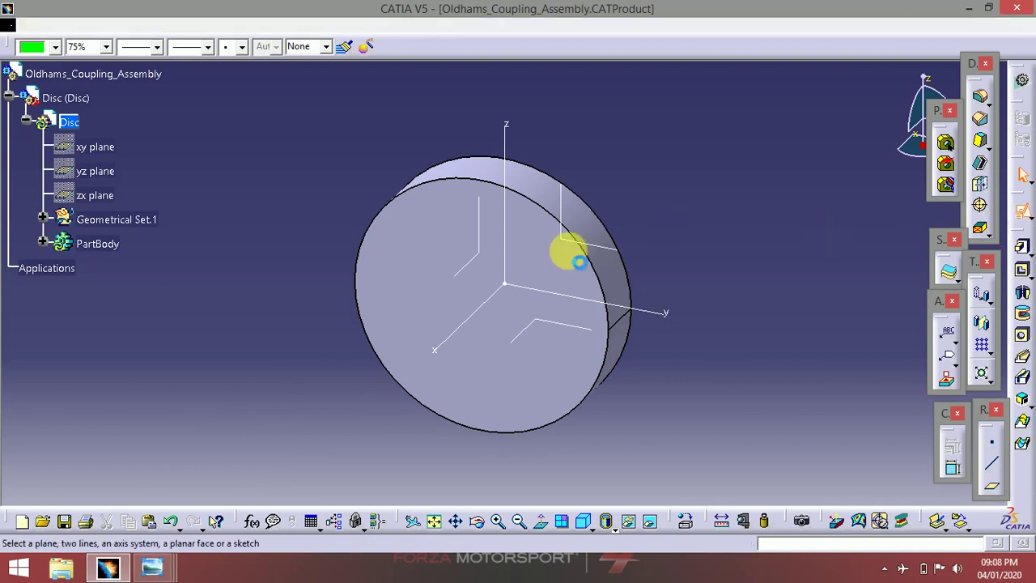
{"action": "left_click", "coordinate": [604, 243]}
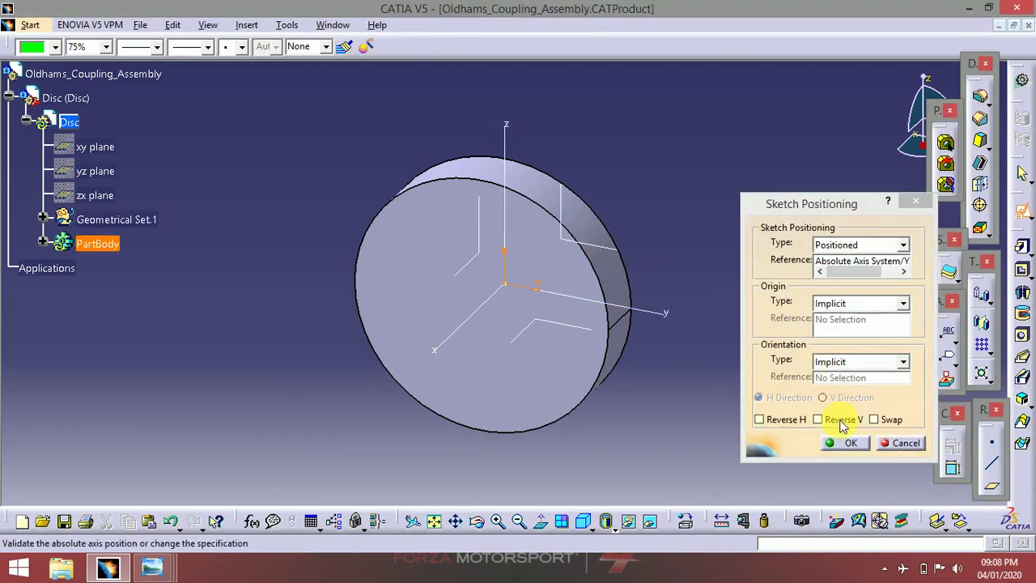
{"action": "left_click", "coordinate": [841, 441]}
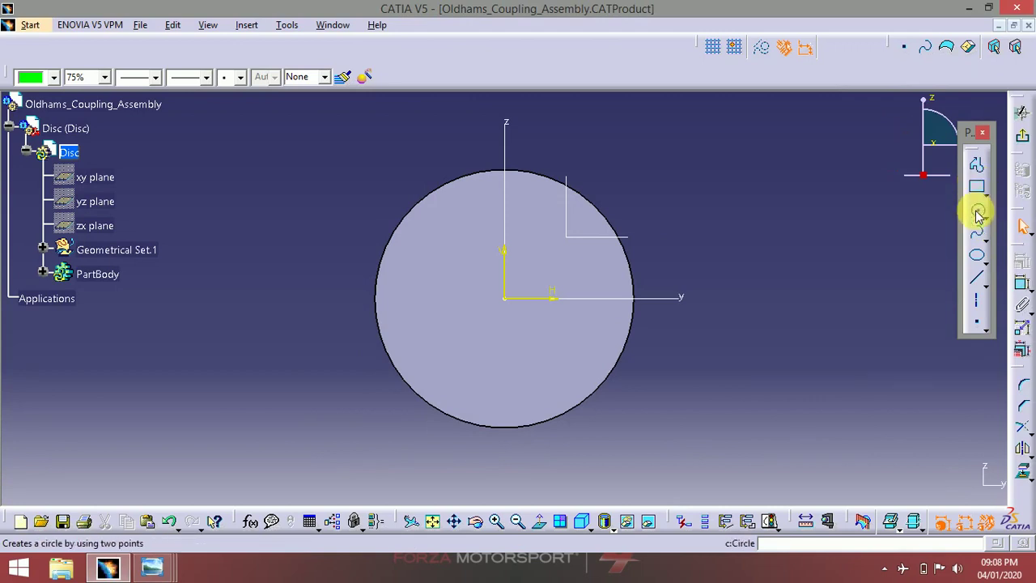
- Sketch a vertical rectangle about 32 by 174 mm extending past the disc at both ends, and project the disc's circular edge
{"action": "left_click", "coordinate": [977, 189]}
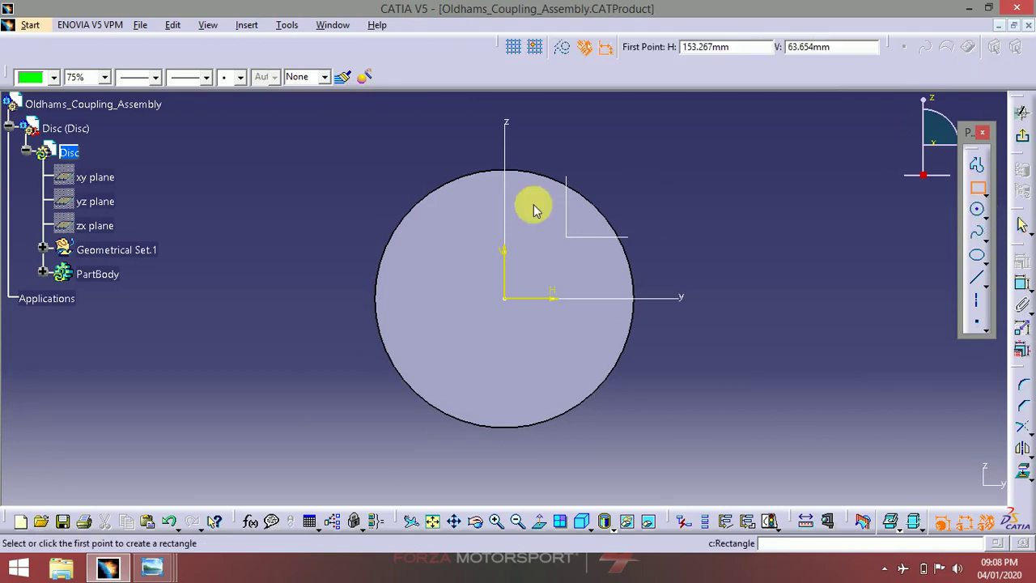
{"action": "left_click", "coordinate": [489, 178]}
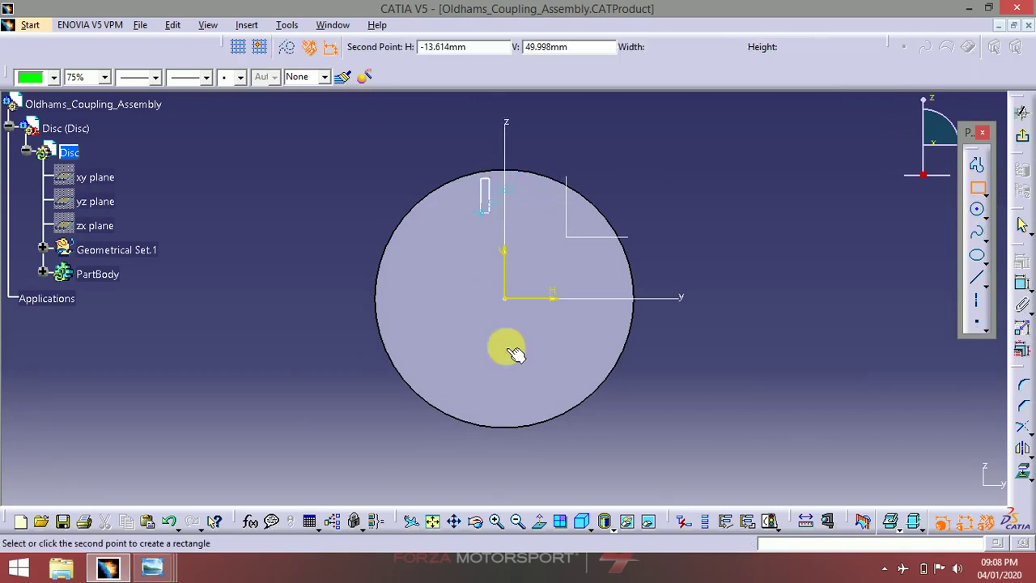
{"action": "left_click", "coordinate": [544, 444]}
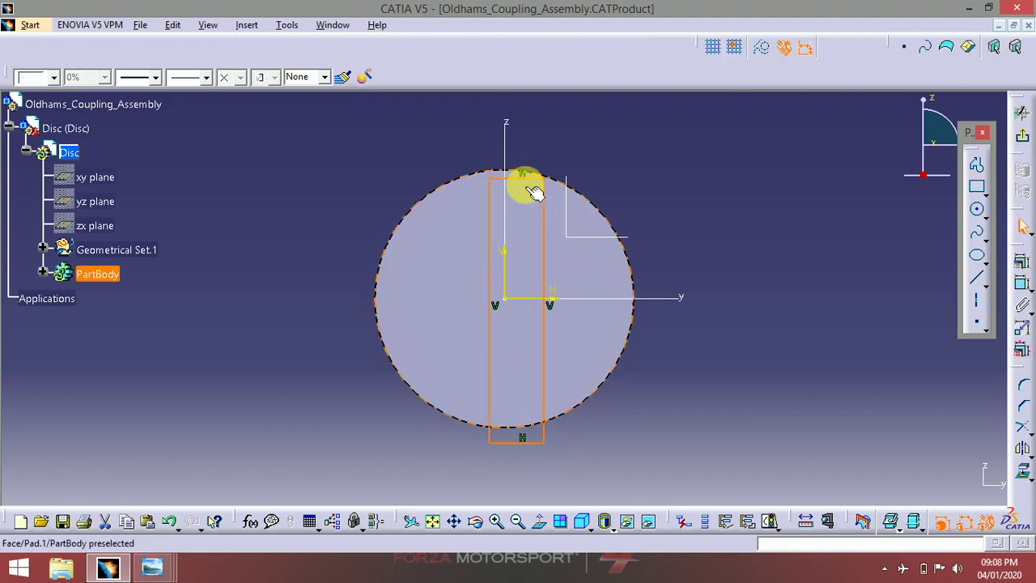
{"action": "left_click_drag", "start_coordinate": [535, 181], "coordinate": [531, 159]}
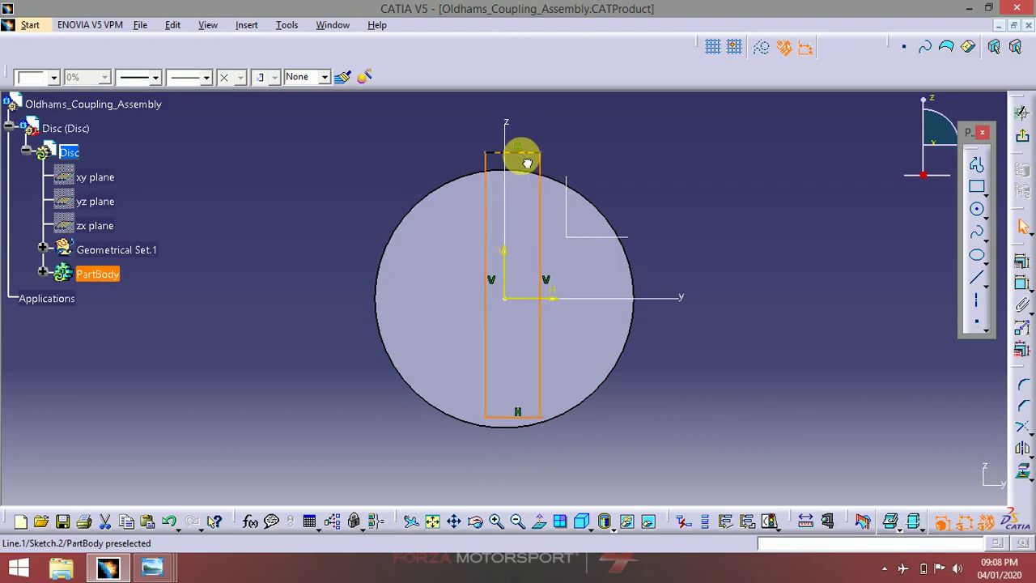
{"action": "left_click", "coordinate": [599, 166]}
{"action": "left_click_drag", "start_coordinate": [518, 420], "coordinate": [521, 455]}
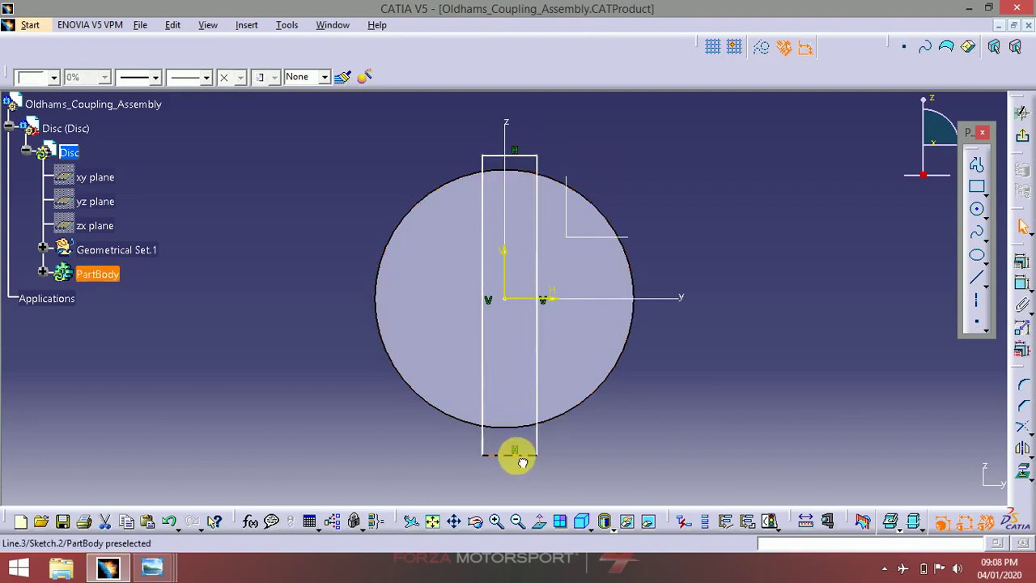
{"action": "left_click", "coordinate": [621, 361]}
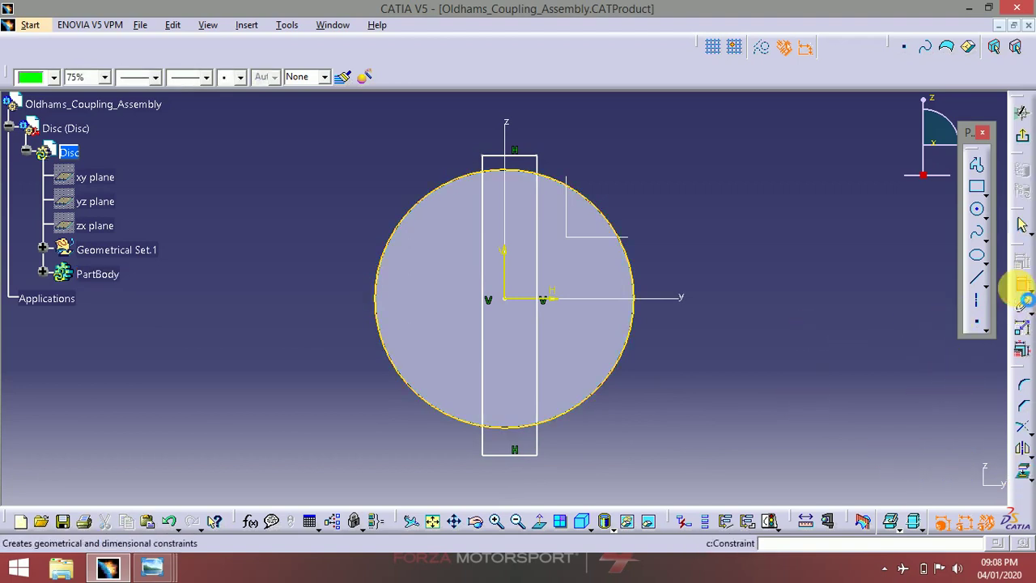
- Dimension the distance from the vertical axis to the rectangle's right side, and the rectangle's width
{"action": "left_click", "coordinate": [1021, 288]}
{"action": "left_click", "coordinate": [536, 264]}
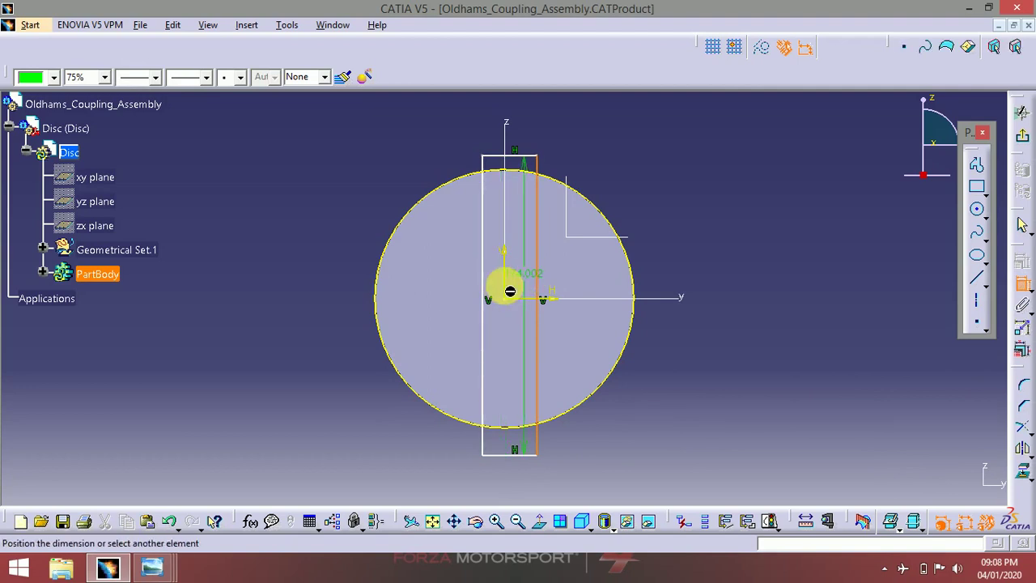
{"action": "left_click", "coordinate": [515, 293]}
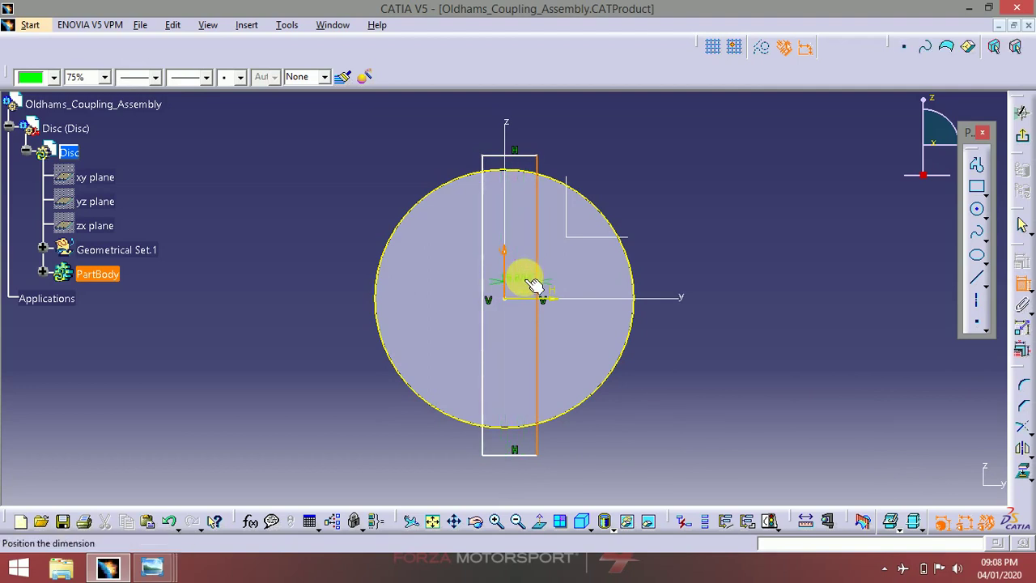
{"action": "left_click", "coordinate": [687, 272]}
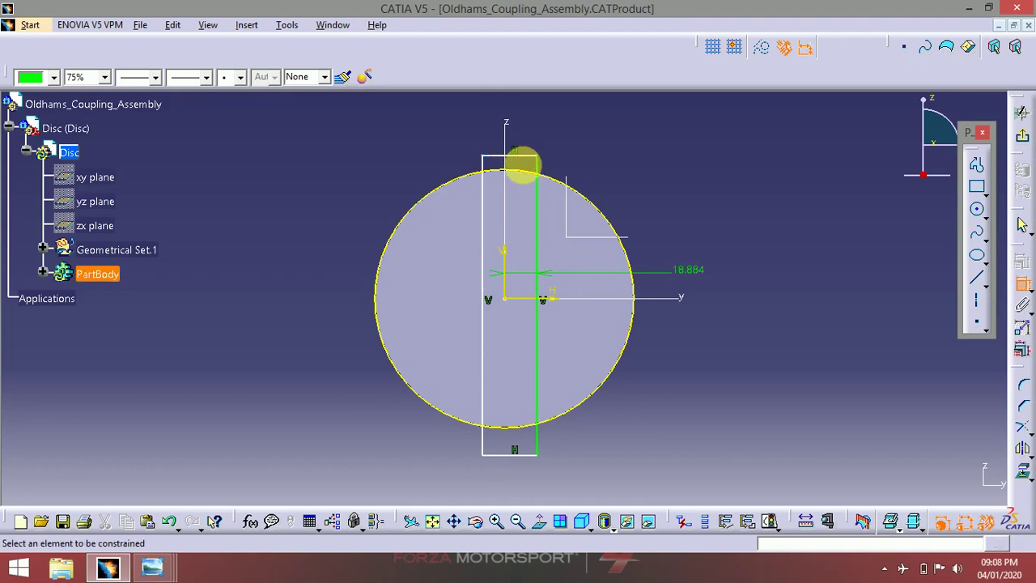
{"action": "left_click", "coordinate": [493, 231]}
{"action": "left_click", "coordinate": [537, 236]}
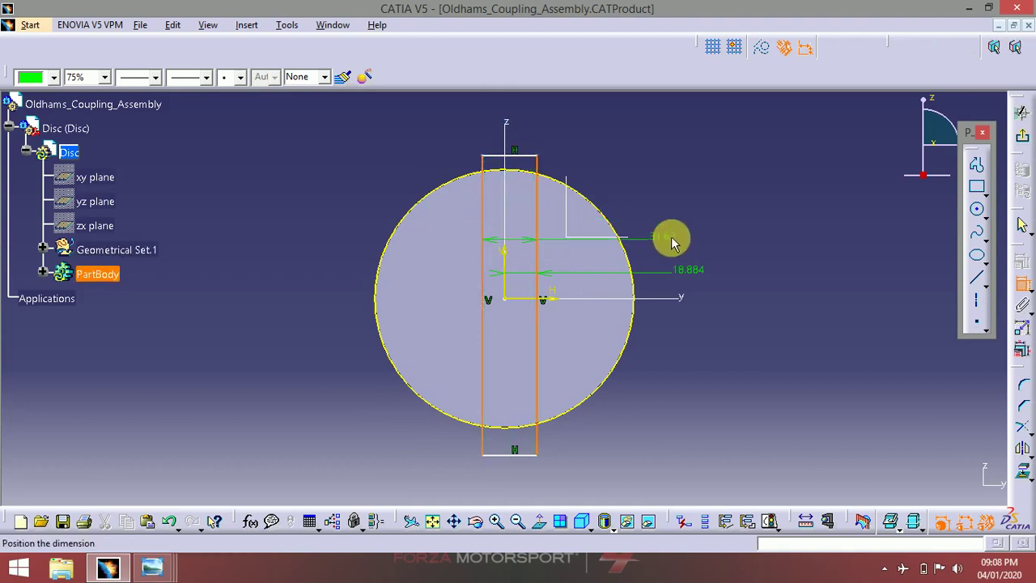
{"action": "left_click", "coordinate": [672, 237]}
- Check the slot dimensions in the Disc drawing and set the rectangle's width to 40 mm
{"action": "mouse_move", "coordinate": [152, 568]}
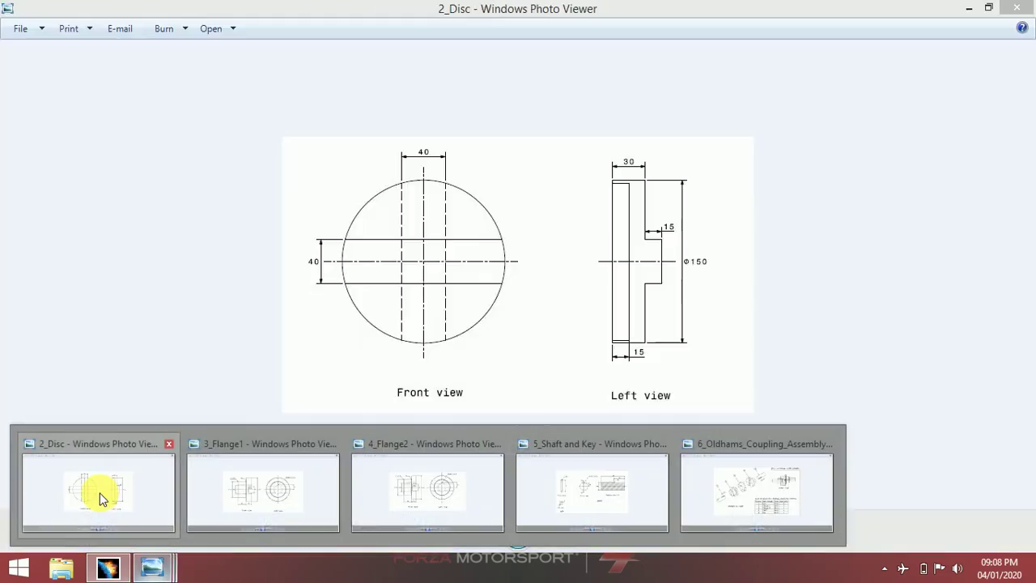
{"action": "left_click", "coordinate": [97, 491]}
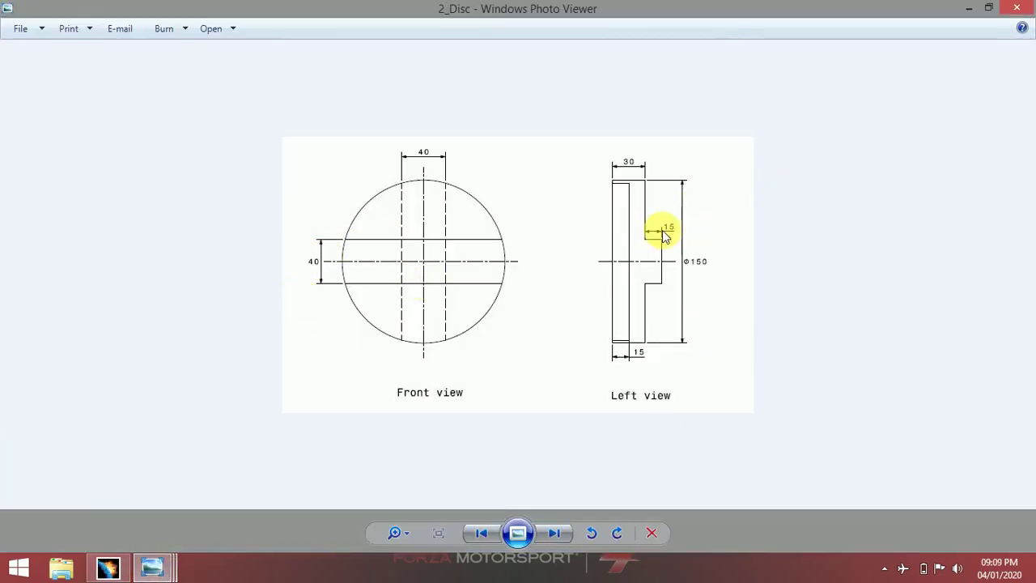
{"action": "left_click", "coordinate": [107, 566]}
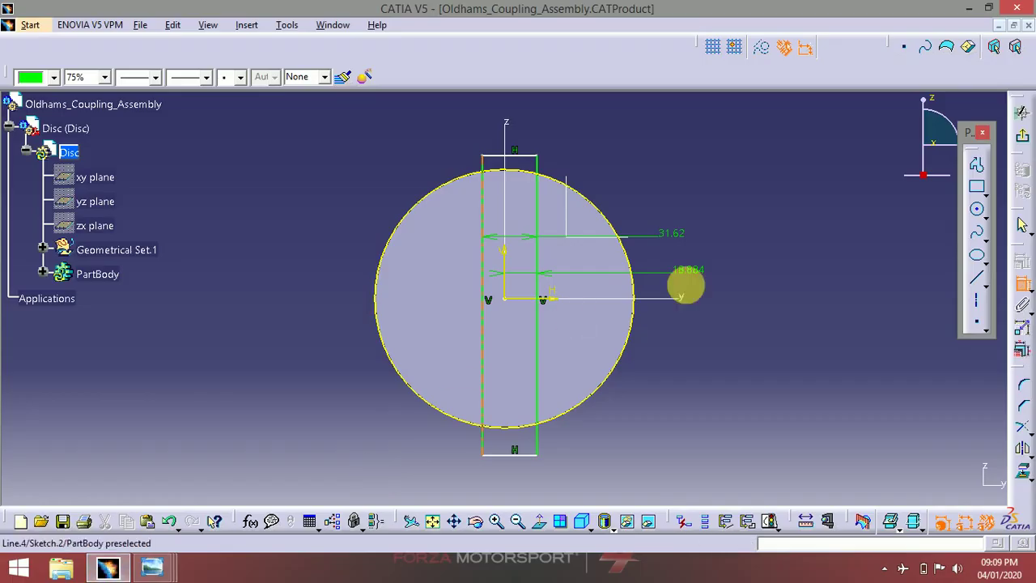
{"action": "double_click", "coordinate": [678, 232]}
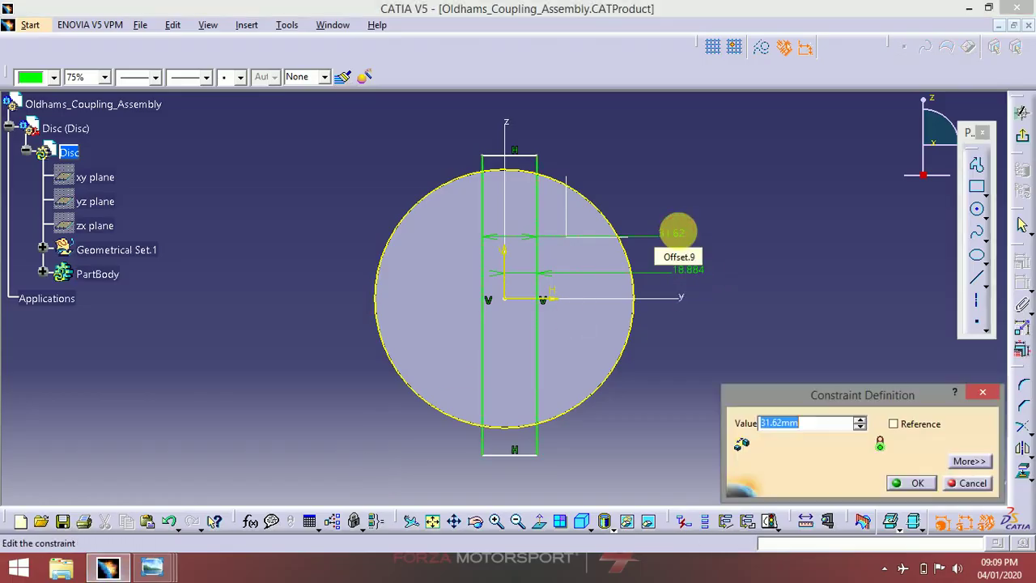
{"action": "key", "text": "Return"}
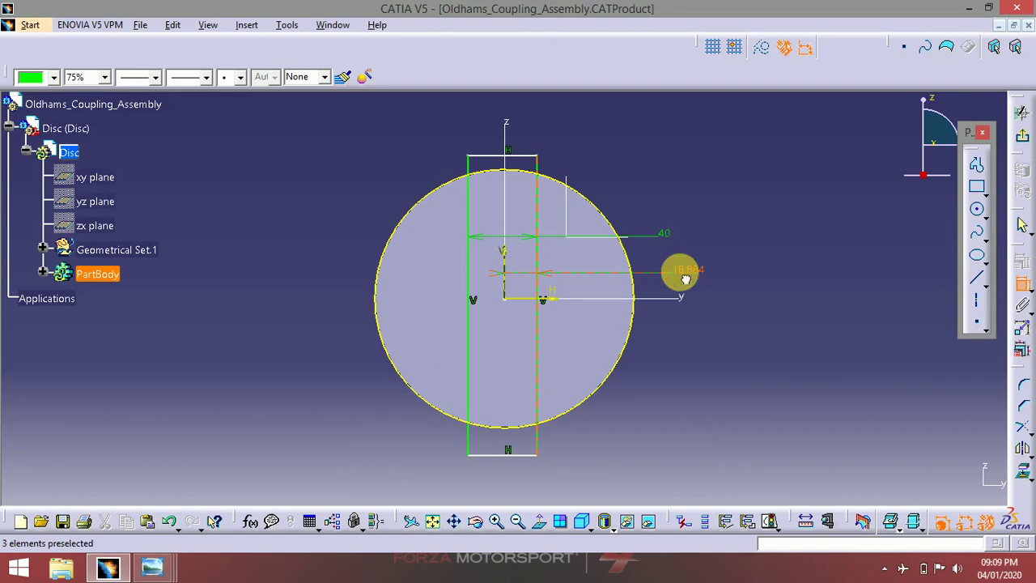
{"action": "double_click", "coordinate": [685, 275]}
{"action": "type", "text": "15"}
{"action": "key", "text": "Return"}
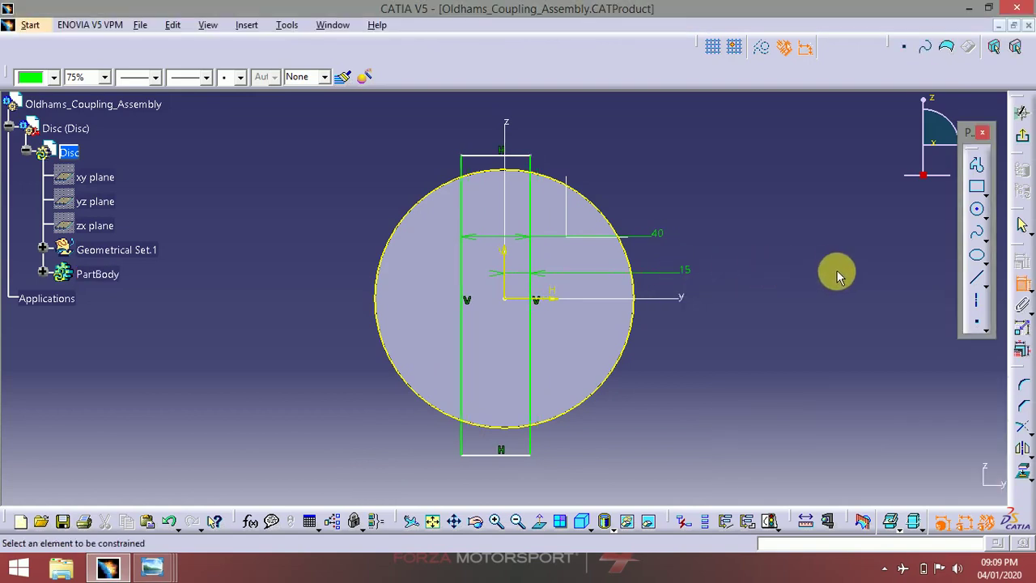
{"action": "double_click", "coordinate": [686, 273]}
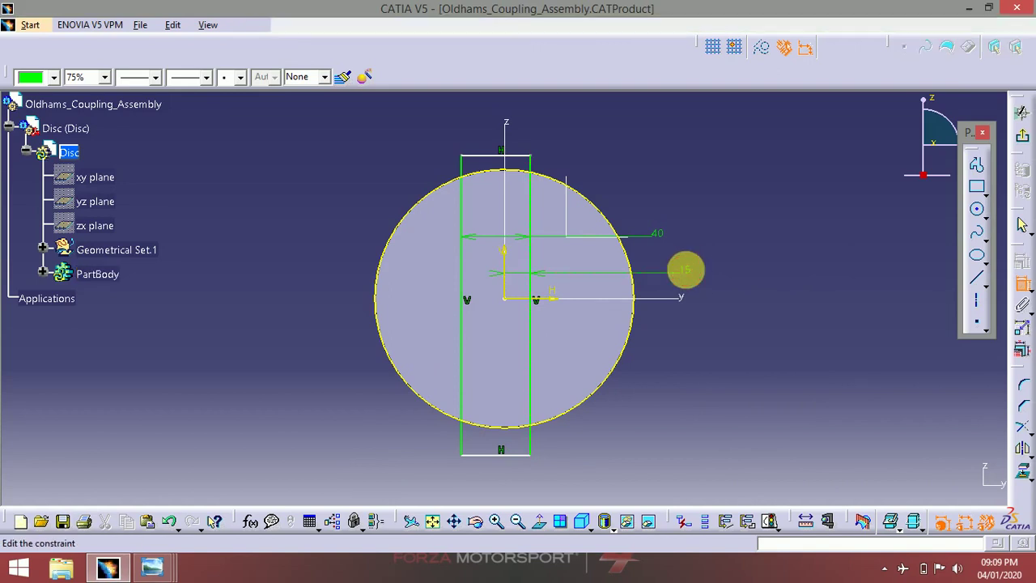
{"action": "type", "text": "2"}
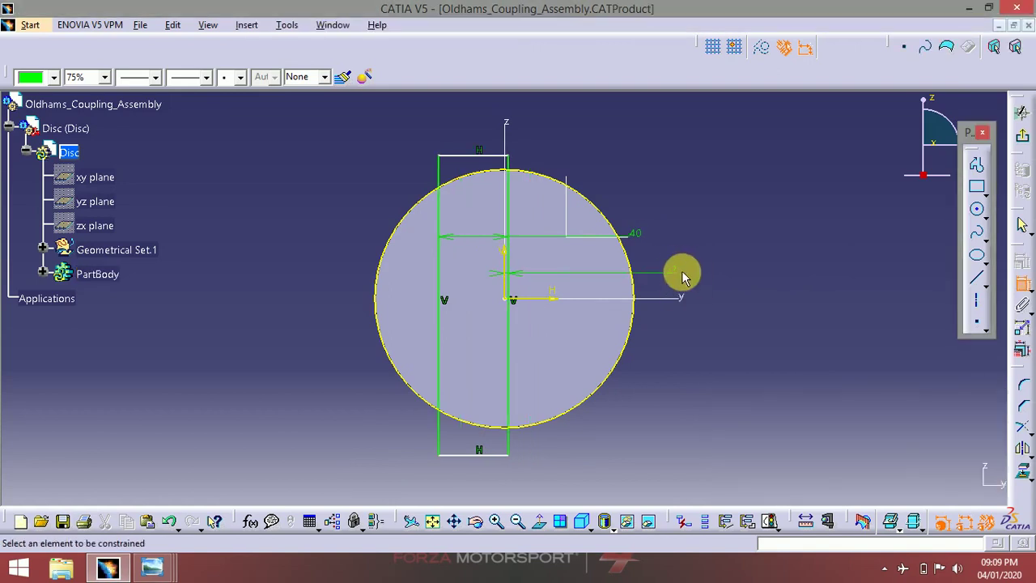
- Set the distance from the vertical axis to the rectangle's right side to 20 mm
{"action": "double_click", "coordinate": [675, 266]}
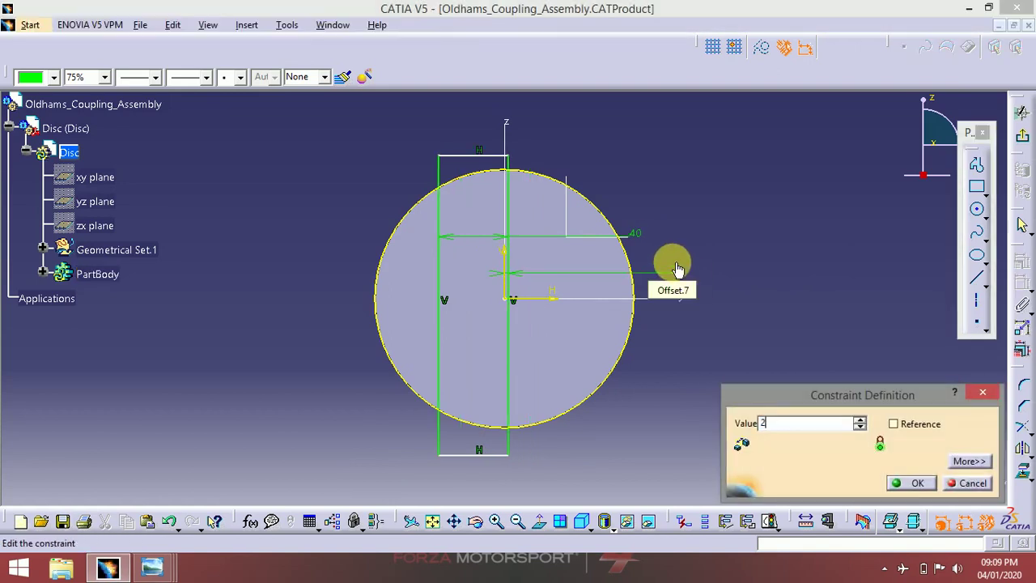
{"action": "type", "text": "20"}
{"action": "key", "text": "Return"}
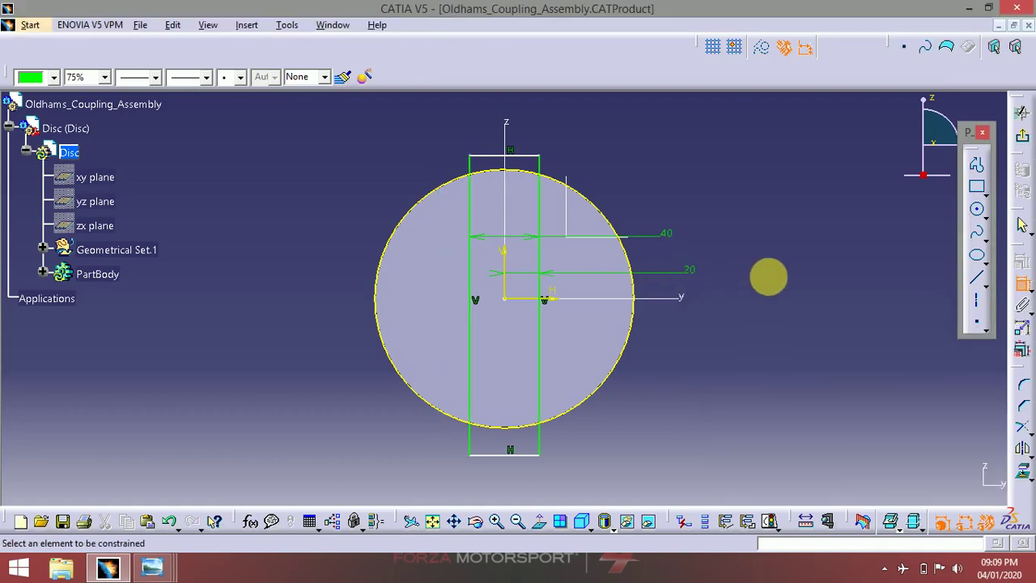
- Trim the rectangle's two long sides against the projected circle at their upper ends, keeping the arc between them
{"action": "left_click", "coordinate": [1022, 426]}
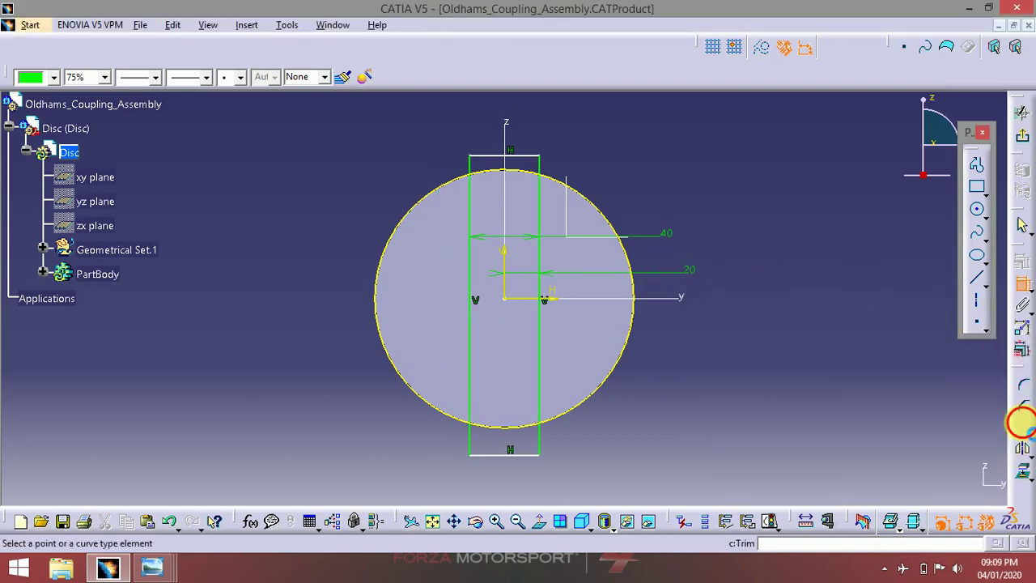
{"action": "left_click", "coordinate": [480, 173]}
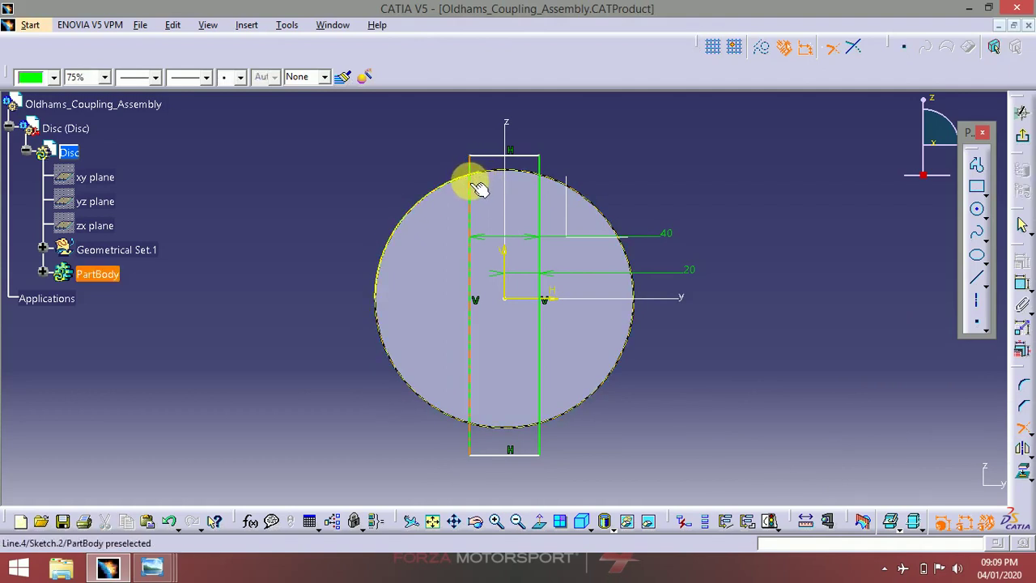
{"action": "left_click", "coordinate": [478, 263]}
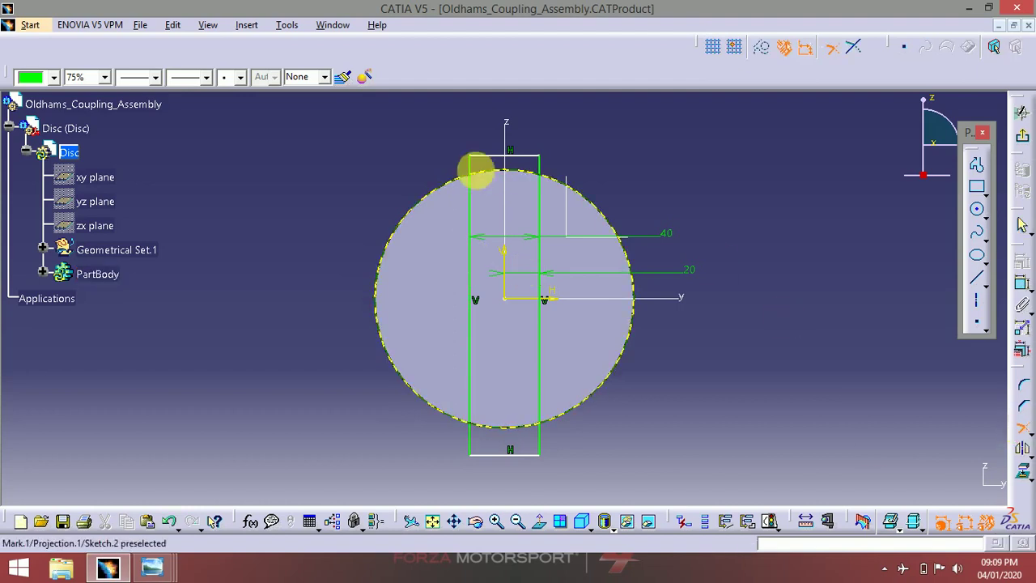
{"action": "left_click", "coordinate": [477, 186]}
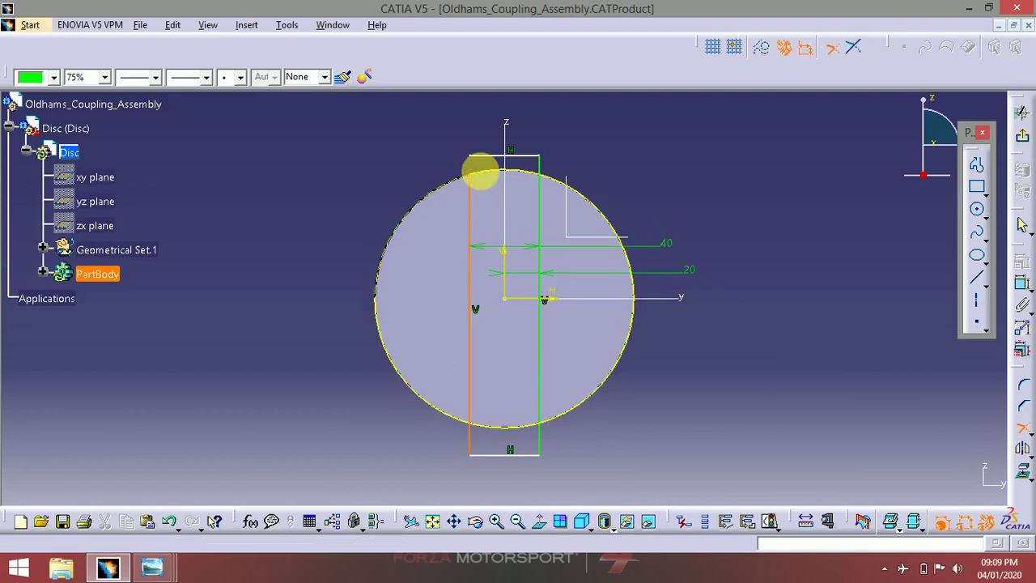
{"action": "left_click", "coordinate": [539, 175]}
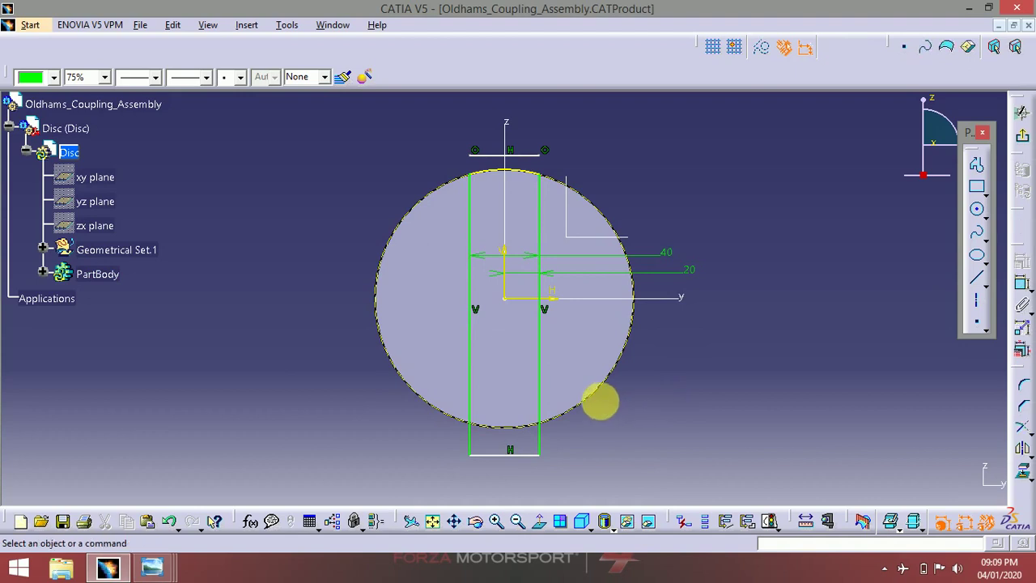
- Try to project the disc's circular edge into the slot sketch again
{"action": "left_click", "coordinate": [597, 398]}
{"action": "left_click", "coordinate": [1023, 471]}
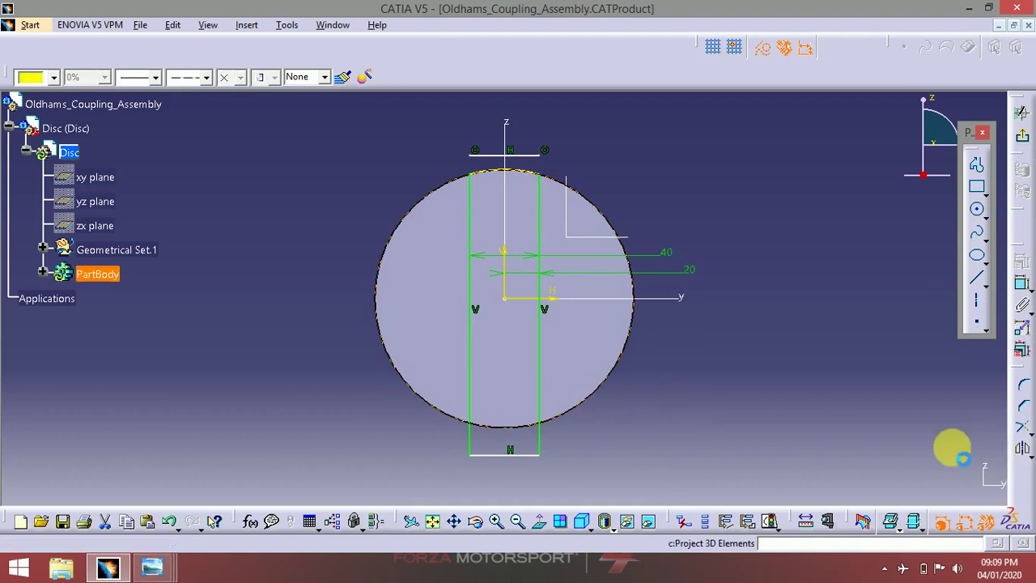
{"action": "left_click", "coordinate": [601, 317]}
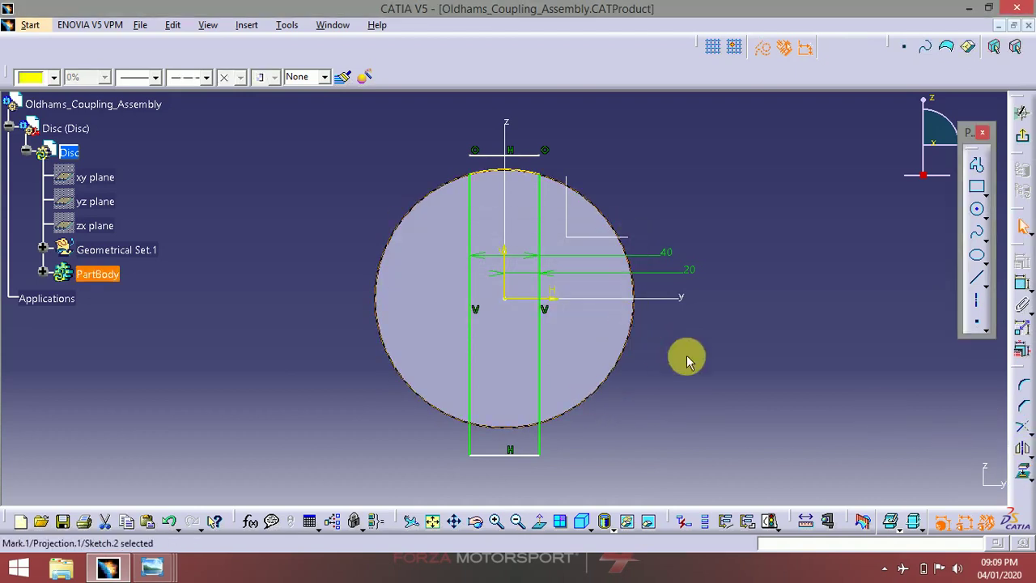
{"action": "left_click", "coordinate": [573, 420]}
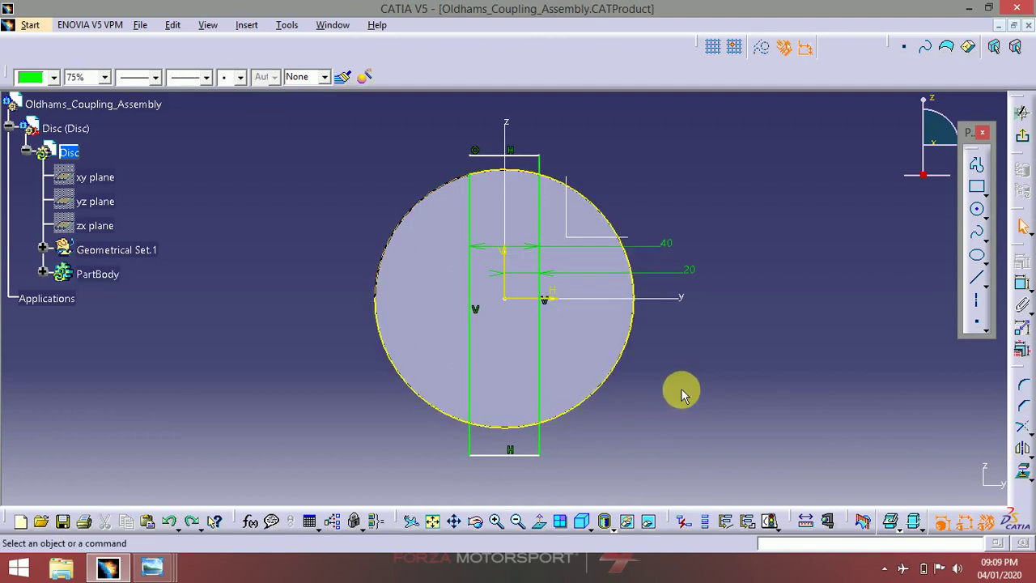
- Trim the rectangle's right side against the projected circle at its upper end, keeping the arc between the two long sides
{"action": "left_click", "coordinate": [1032, 437]}
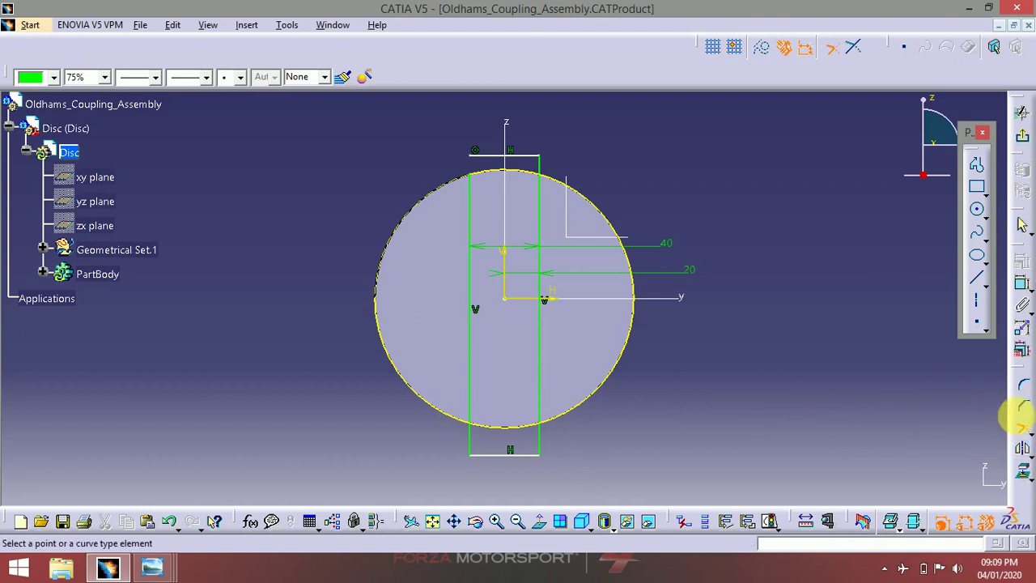
{"action": "left_click", "coordinate": [1031, 437]}
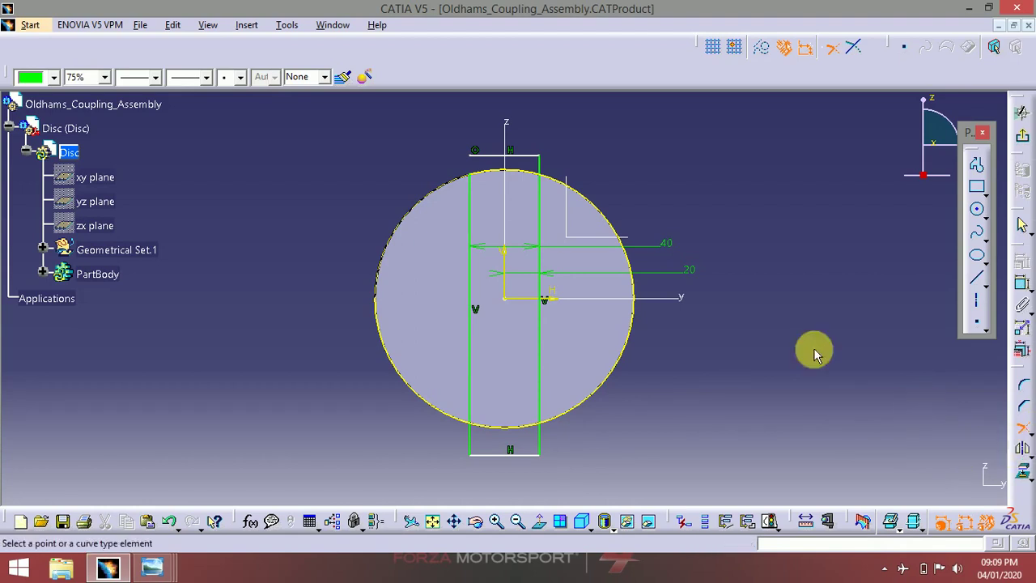
{"action": "left_click", "coordinate": [539, 185]}
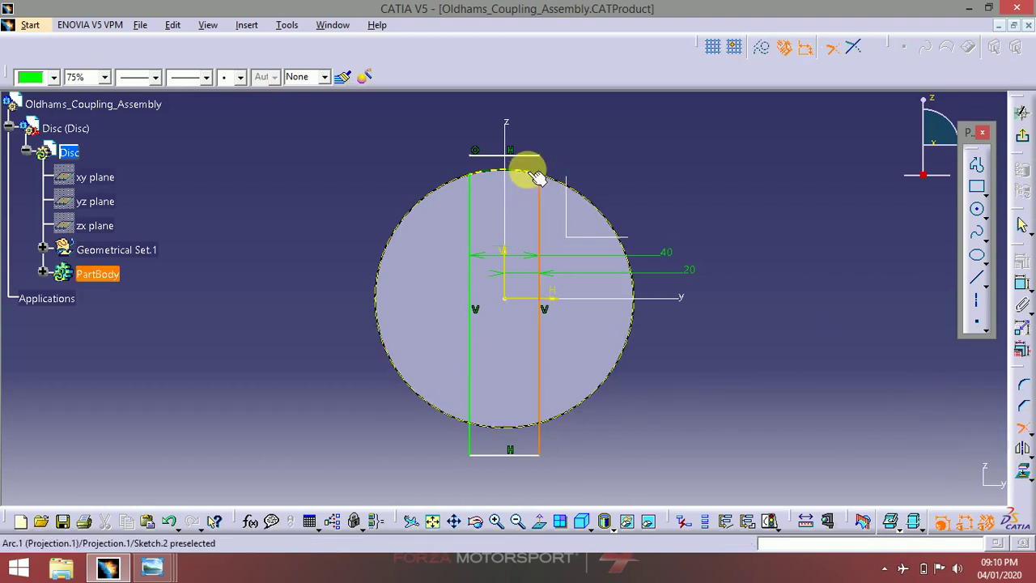
{"action": "left_click", "coordinate": [540, 186]}
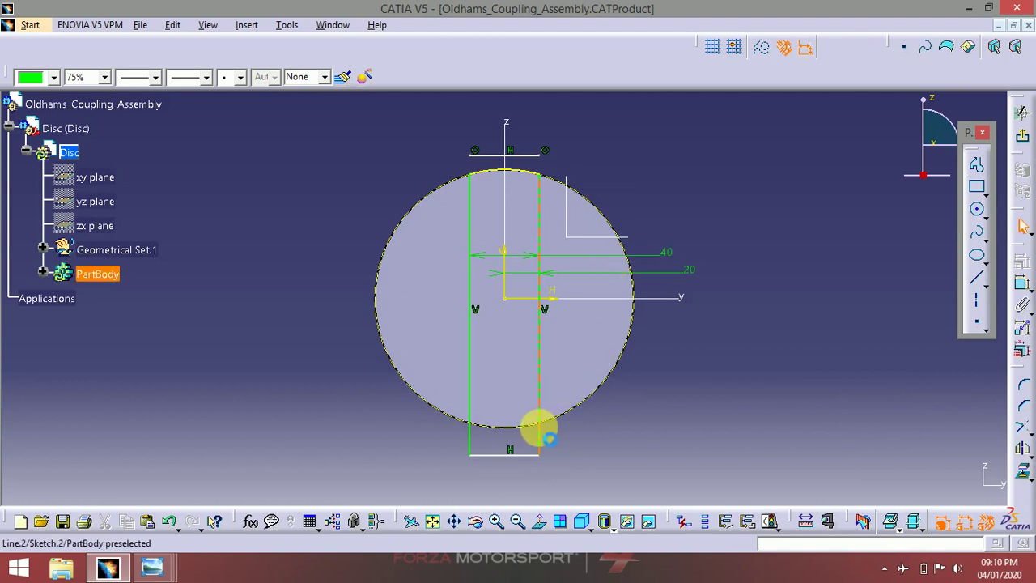
- Project the disc's full circular edge into the sketch as a second projection
{"action": "left_click", "coordinate": [372, 359]}
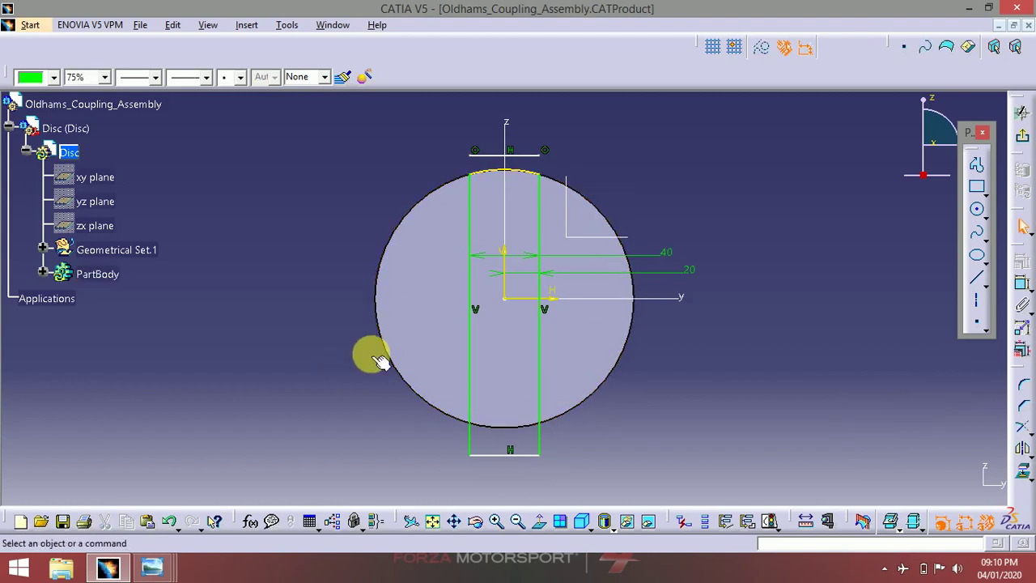
{"action": "left_click", "coordinate": [515, 427]}
{"action": "left_click", "coordinate": [1024, 474]}
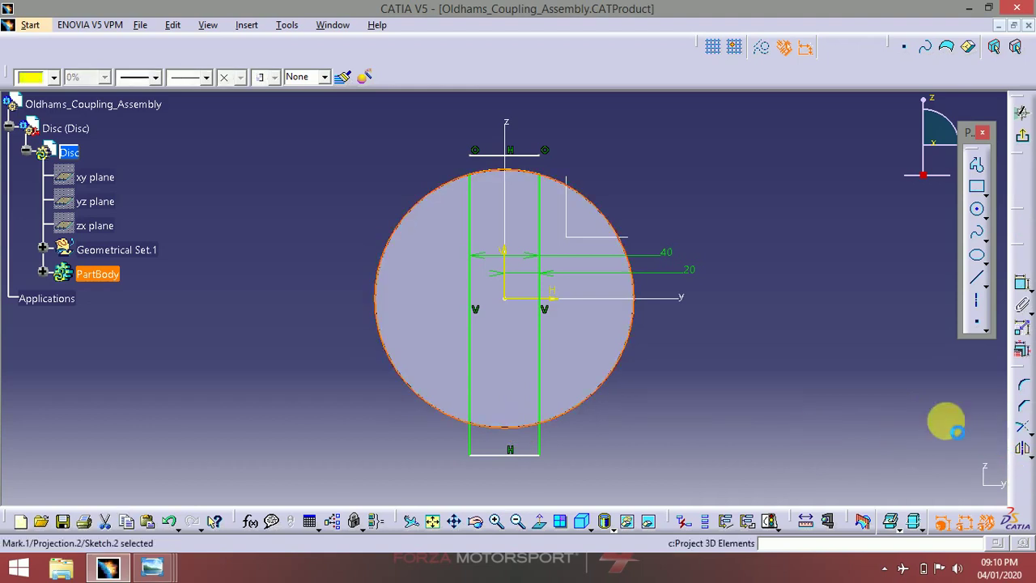
{"action": "left_click", "coordinate": [893, 409]}
- Trim the rectangle's two long sides against the projected circle at their lower ends, keeping the arc between them
{"action": "left_click", "coordinate": [1025, 433]}
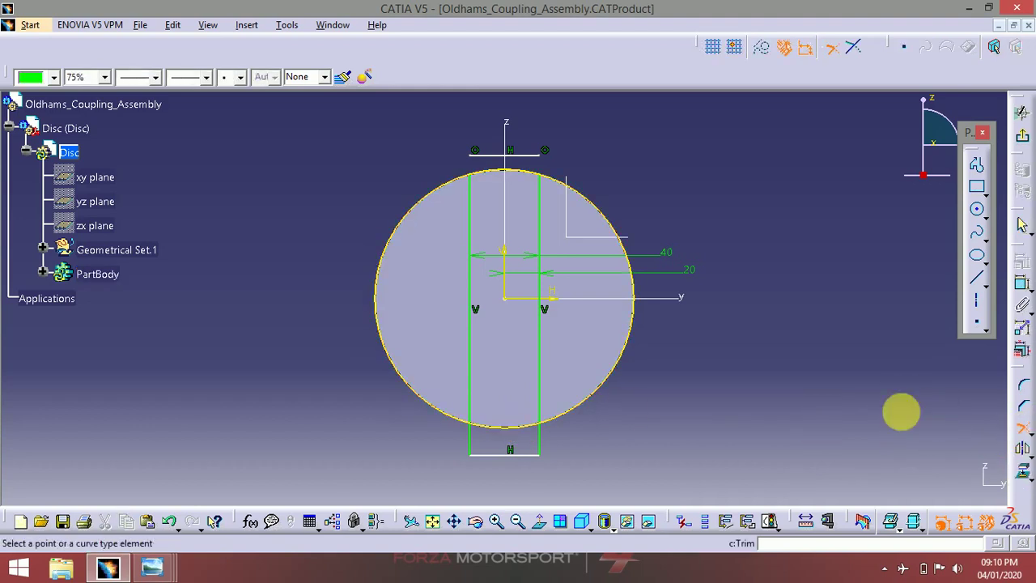
{"action": "left_click", "coordinate": [538, 433]}
{"action": "left_click", "coordinate": [473, 409]}
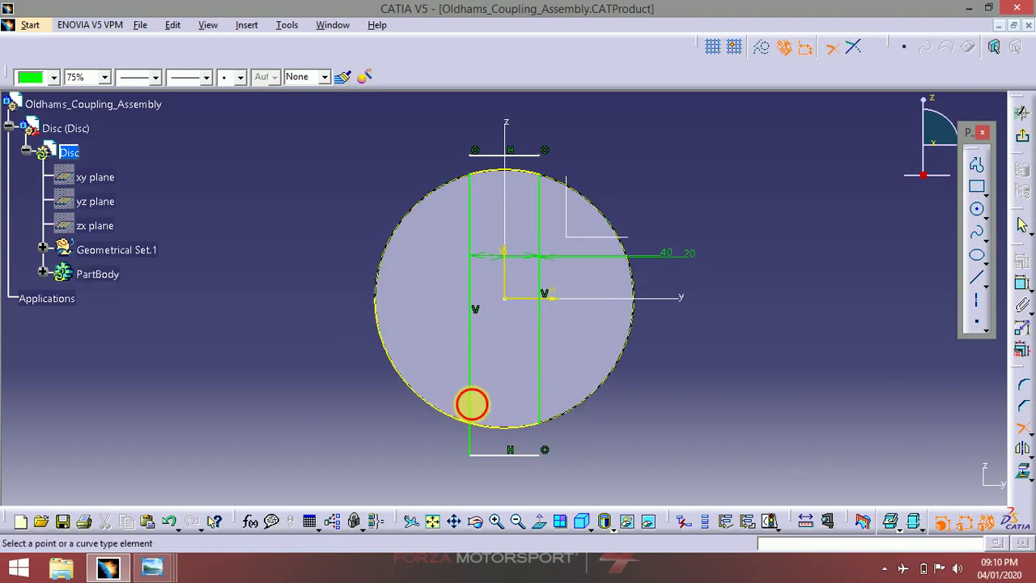
{"action": "left_click", "coordinate": [485, 426]}
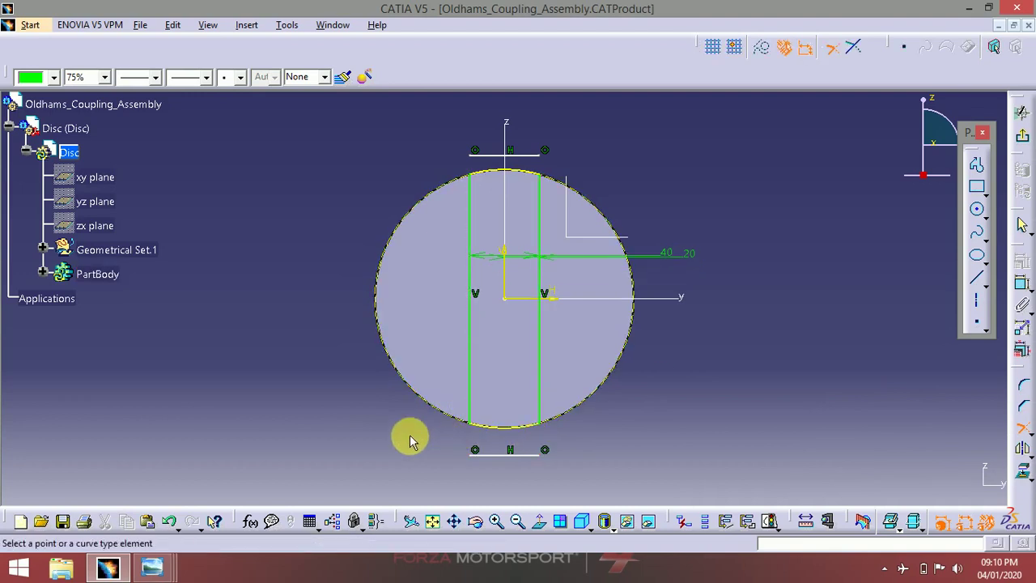
- Delete the two leftover horizontal lines of the rectangle below and above the circle
{"action": "right_click", "coordinate": [522, 459]}
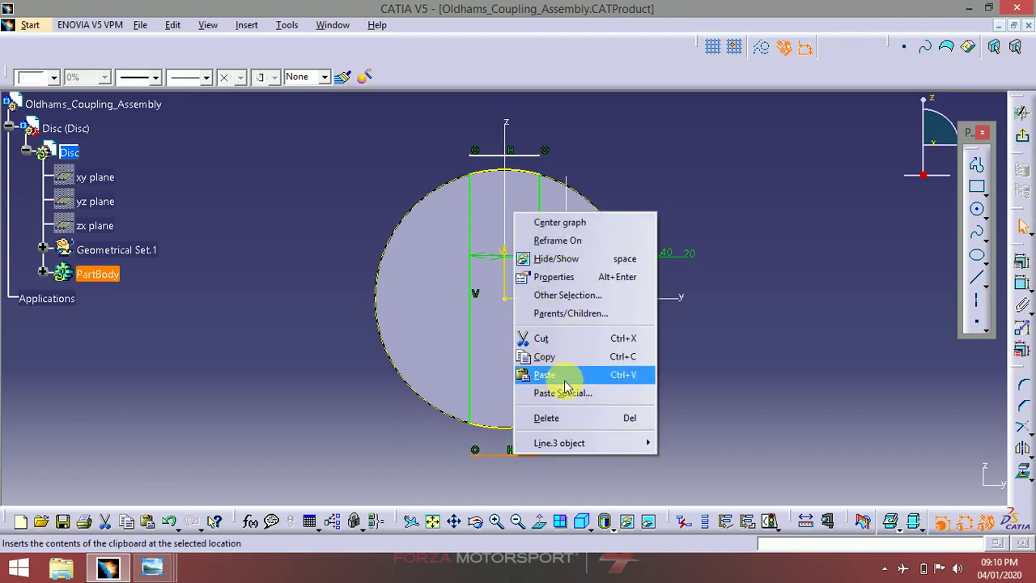
{"action": "left_click", "coordinate": [558, 417]}
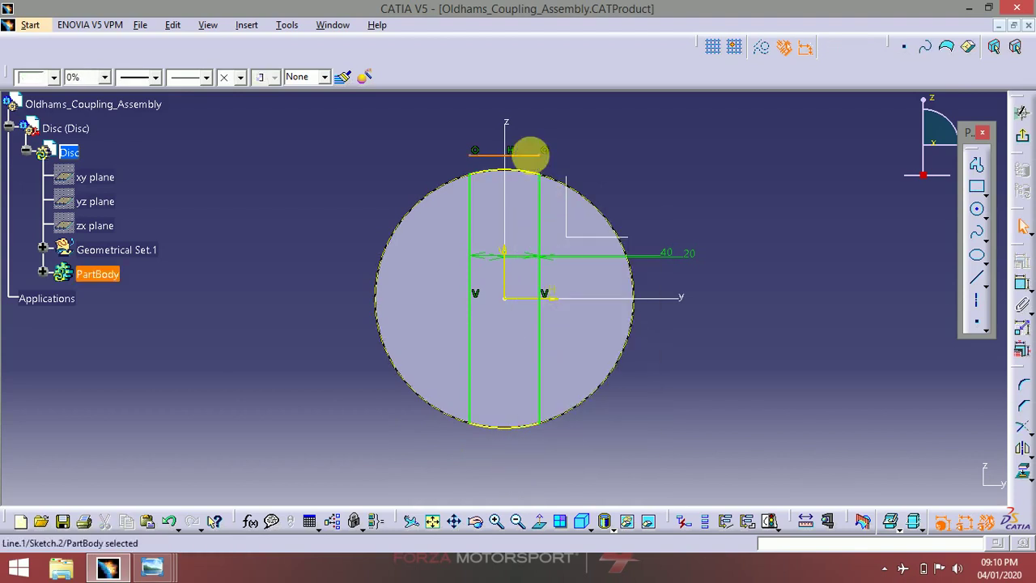
{"action": "right_click", "coordinate": [530, 154]}
{"action": "left_click", "coordinate": [572, 361]}
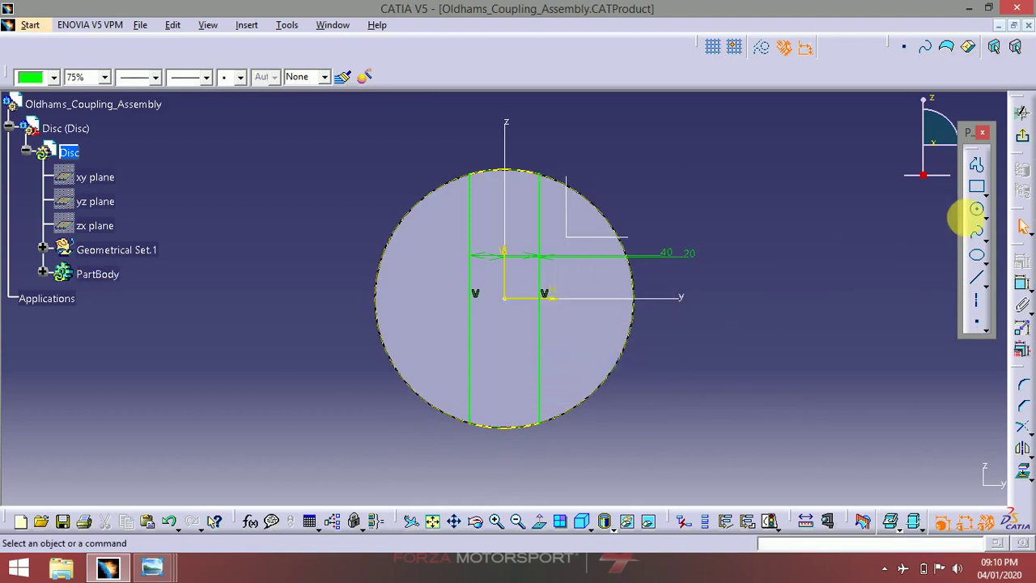
- Run a sketch analysis to check whether the trimmed profile is closed
{"action": "left_click", "coordinate": [769, 524]}
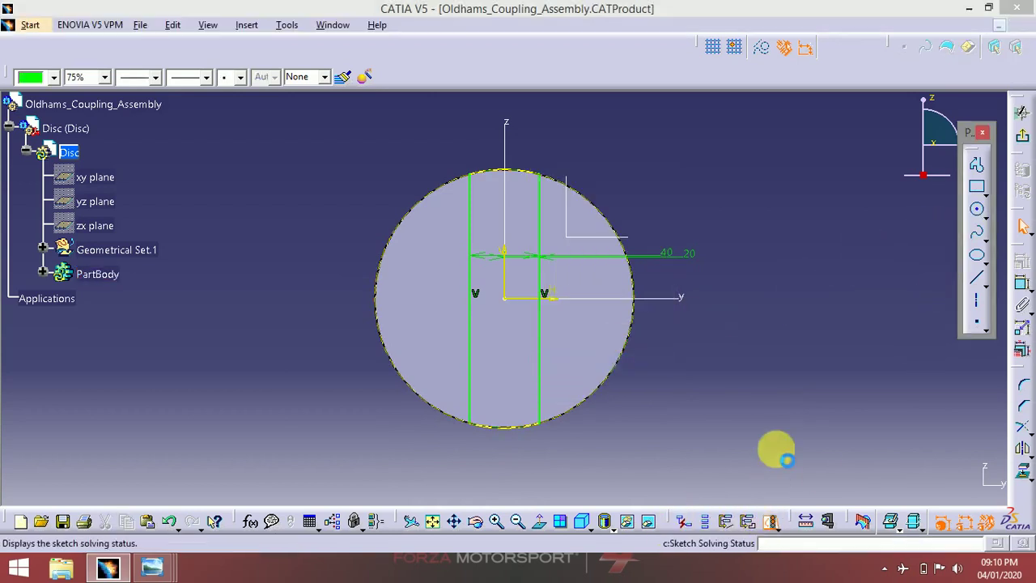
{"action": "left_click", "coordinate": [771, 522]}
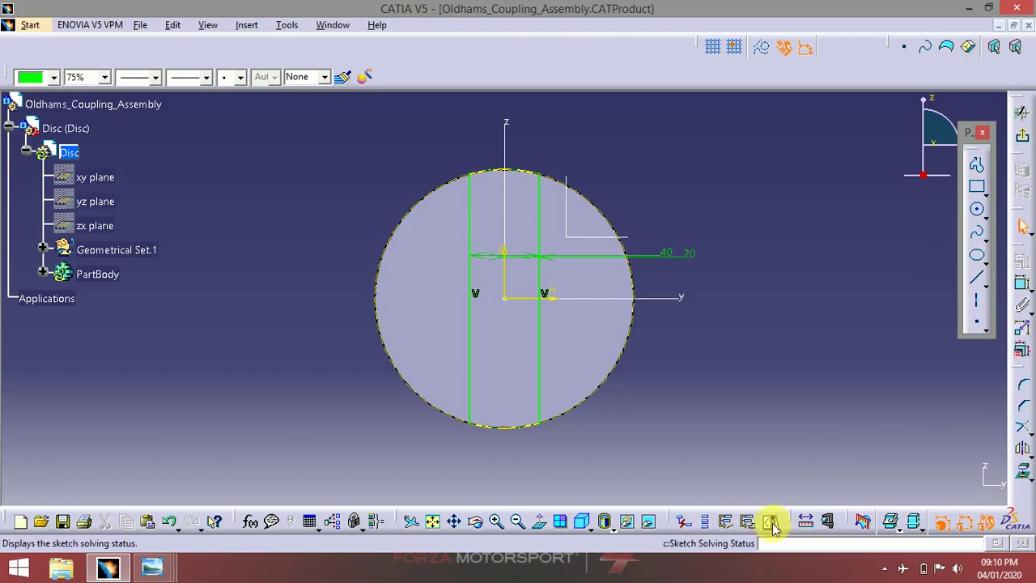
{"action": "left_click", "coordinate": [788, 538]}
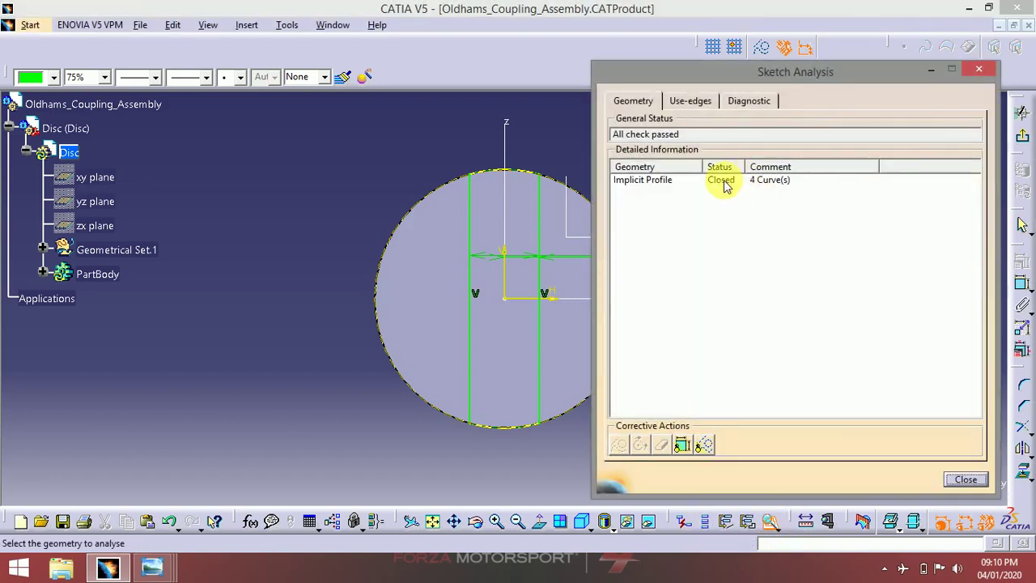
{"action": "left_click", "coordinate": [983, 74]}
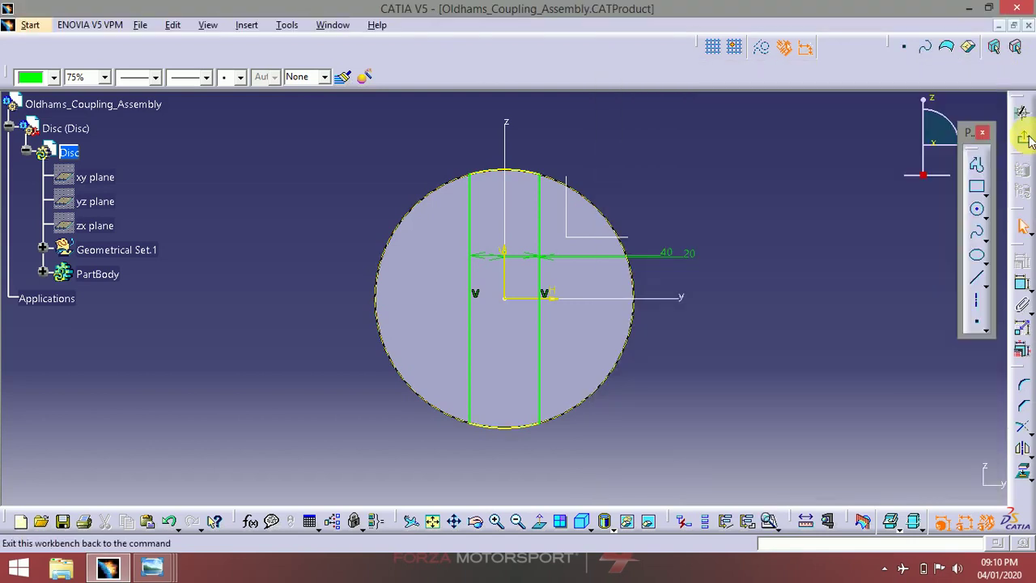
- Exit the sketch and pad the trimmed profile with a length of 30 mm, dismissing the warning
{"action": "left_click", "coordinate": [1023, 137]}
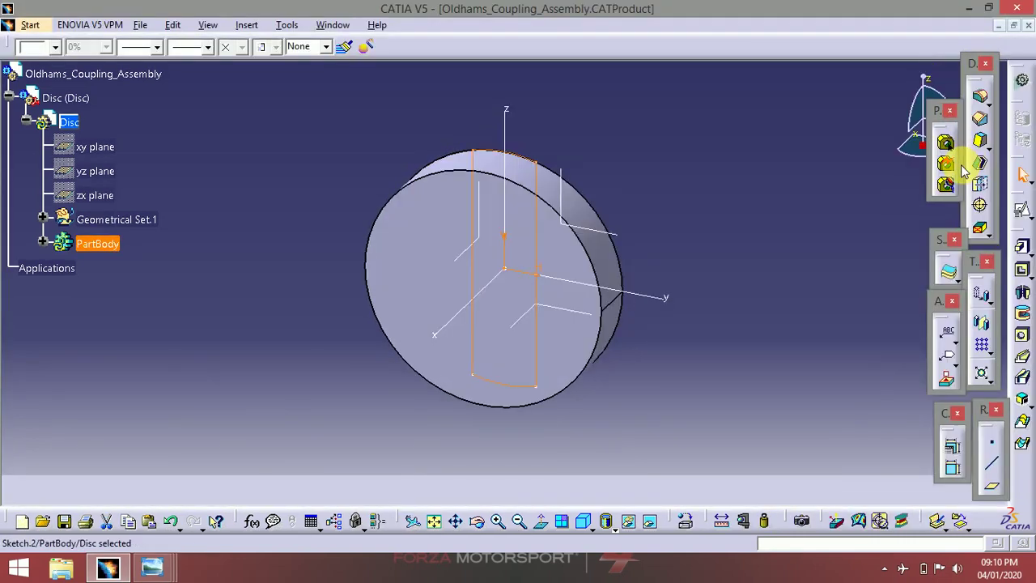
{"action": "left_click", "coordinate": [1020, 245]}
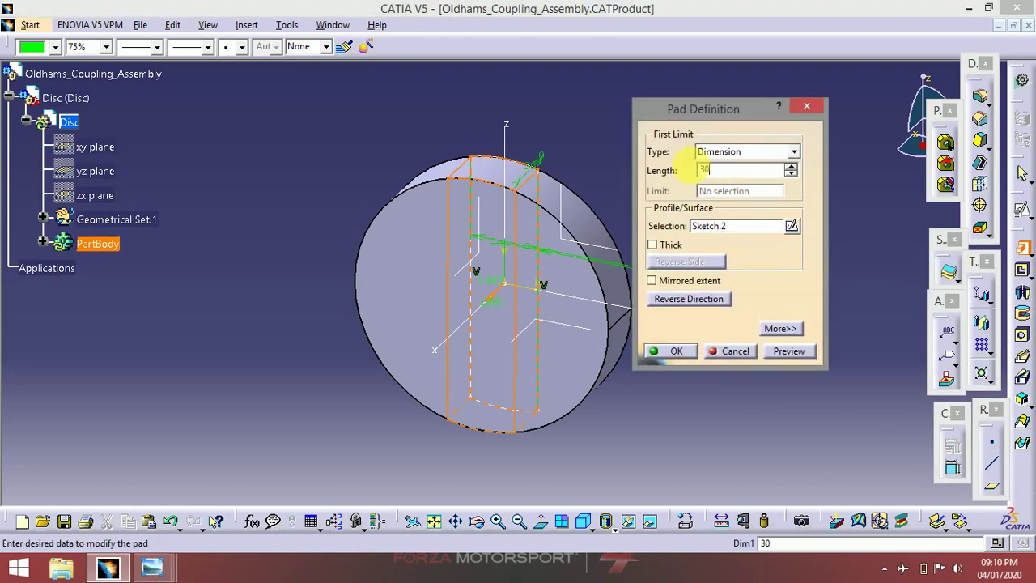
{"action": "key", "text": "Return"}
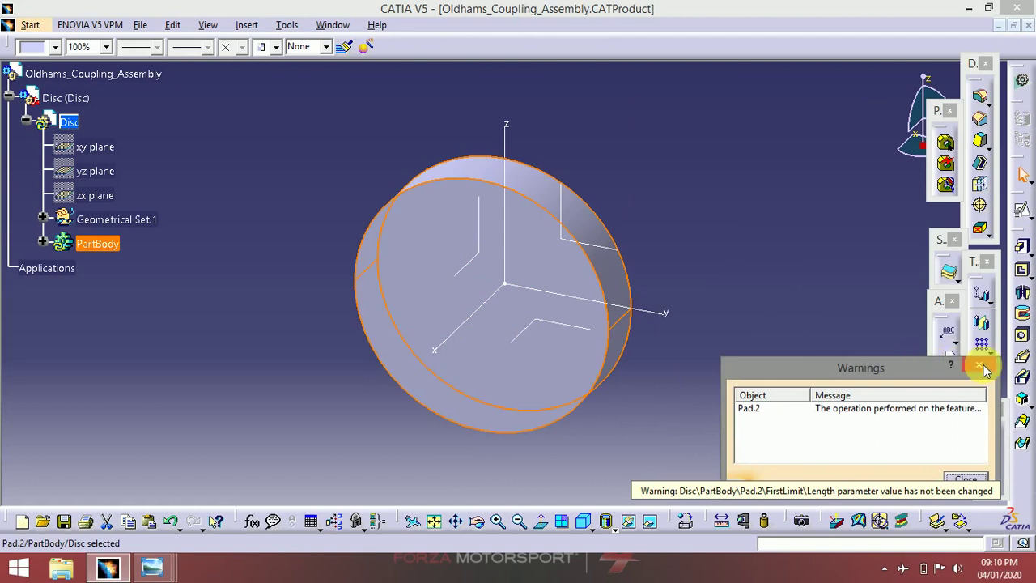
{"action": "left_click", "coordinate": [981, 368]}
{"action": "left_click", "coordinate": [770, 284]}
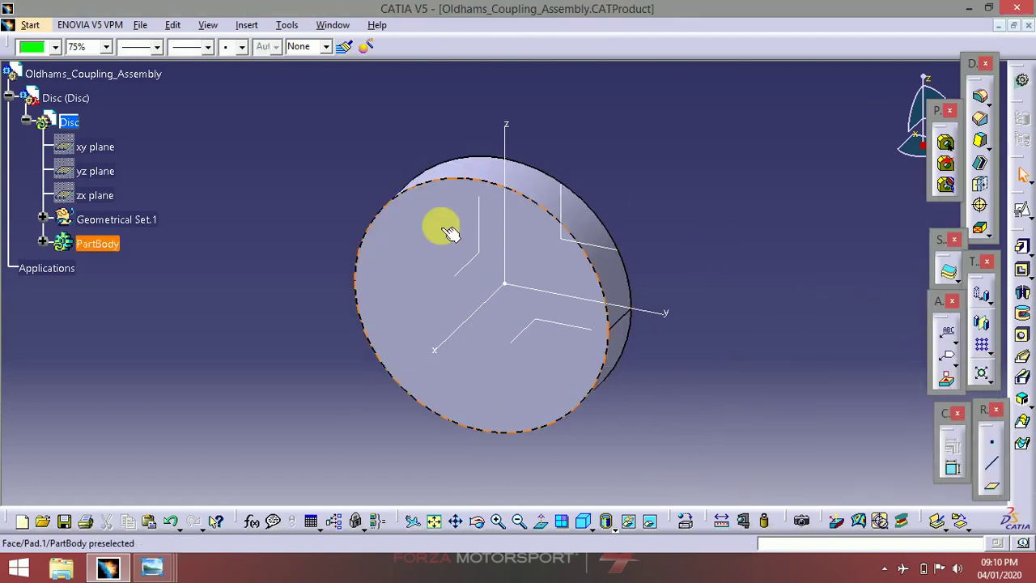
- Check the pad thicknesses in the Disc drawing and set the length of Pad.2 to 30+15 mm
{"action": "left_click", "coordinate": [44, 243]}
{"action": "left_click", "coordinate": [60, 289]}
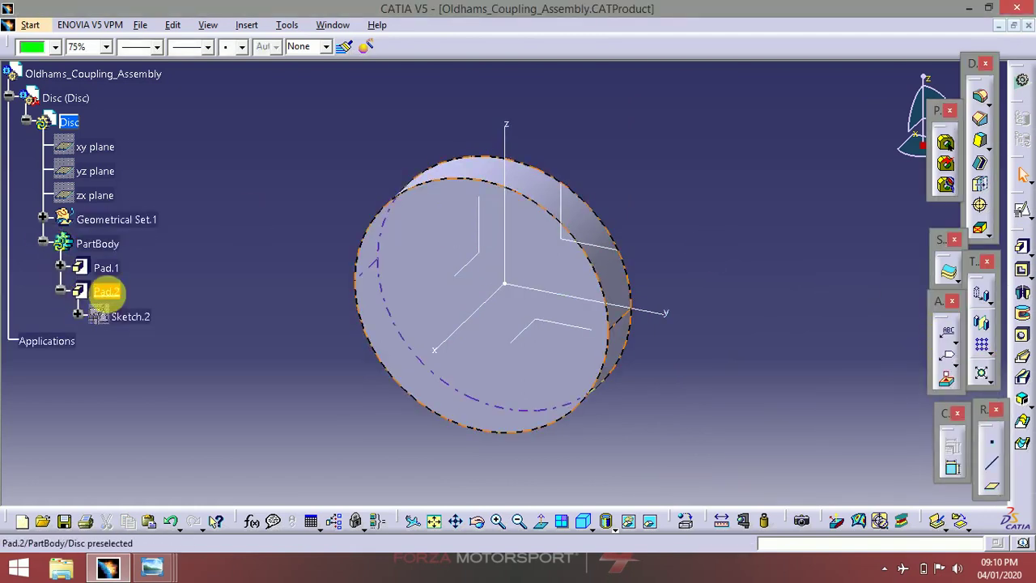
{"action": "double_click", "coordinate": [106, 291]}
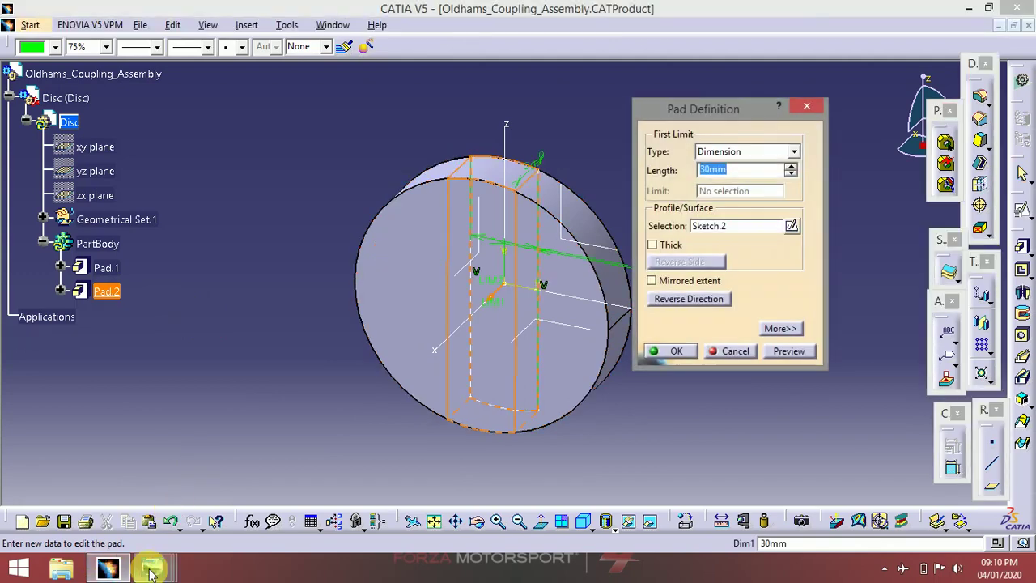
{"action": "left_click", "coordinate": [150, 571]}
{"action": "left_click", "coordinate": [102, 521]}
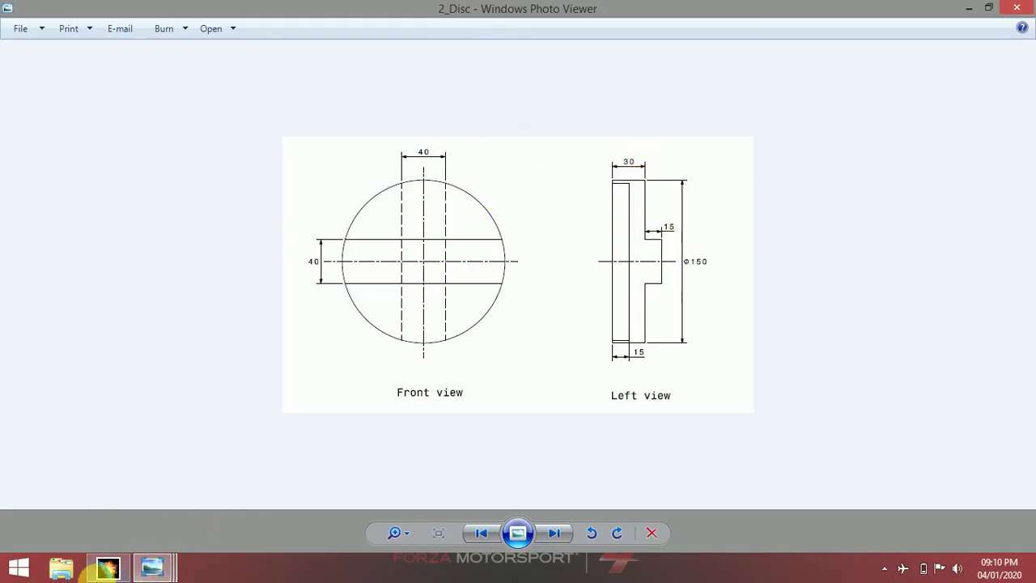
{"action": "left_click", "coordinate": [107, 569]}
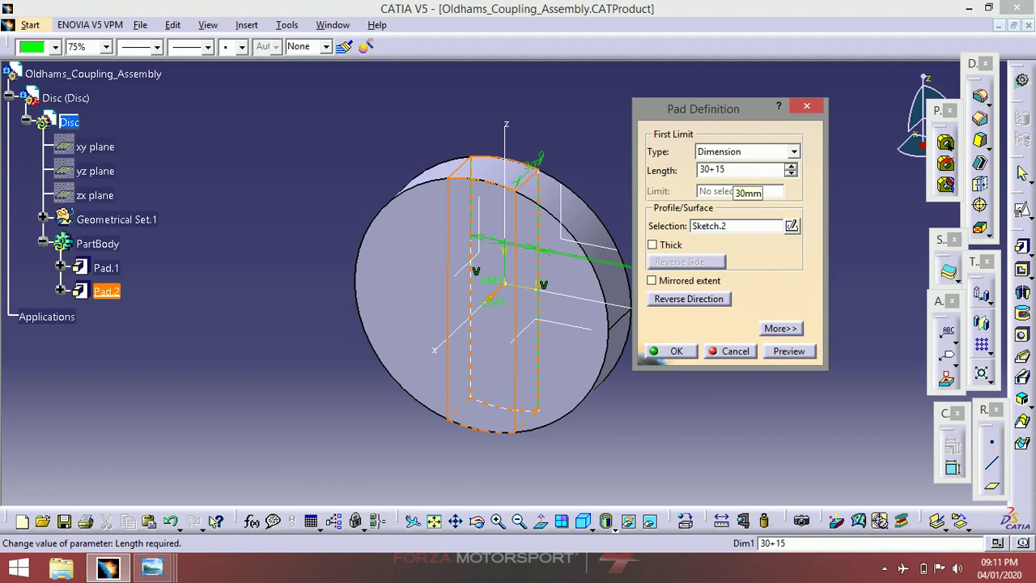
{"action": "left_click", "coordinate": [670, 355]}
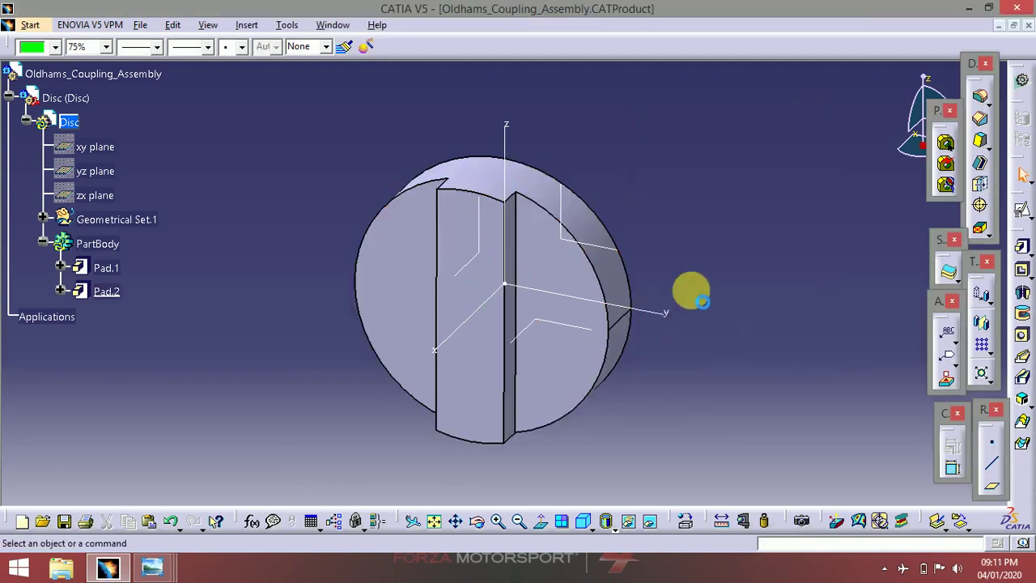
- Create a positioned sketch on the disc's flat back face with Reverse H and Reverse V enabled
{"action": "left_click", "coordinate": [550, 293]}
{"action": "middle_click_drag", "start_coordinate": [693, 254], "coordinate": [642, 285]}
{"action": "left_click", "coordinate": [1022, 209]}
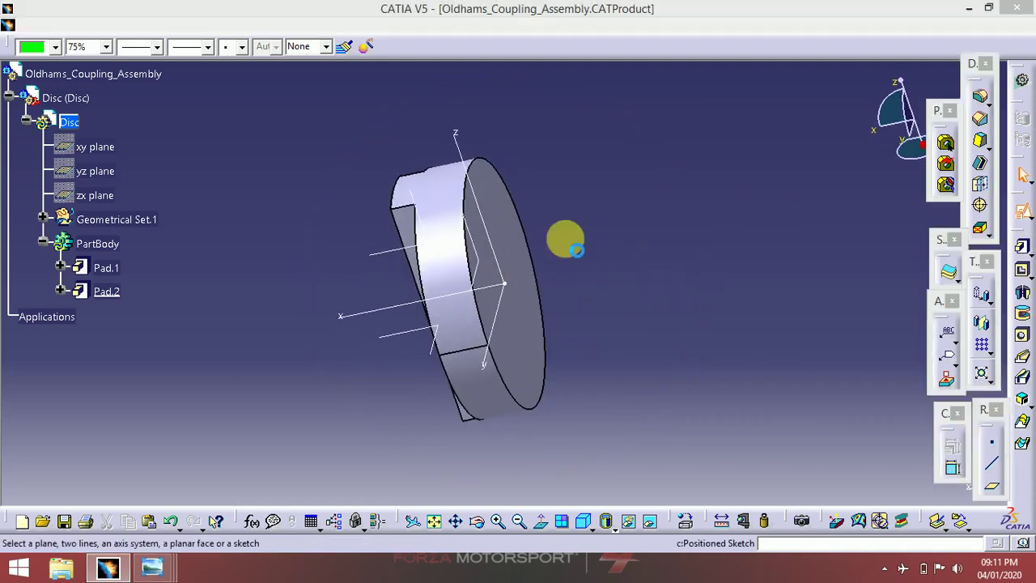
{"action": "left_click", "coordinate": [484, 277]}
{"action": "mouse_move", "coordinate": [555, 203]}
{"action": "middle_mouse_down"}
{"action": "mouse_move", "coordinate": [429, 215]}
{"action": "mouse_move", "coordinate": [342, 412]}
{"action": "mouse_move", "coordinate": [736, 349]}
{"action": "middle_mouse_up"}
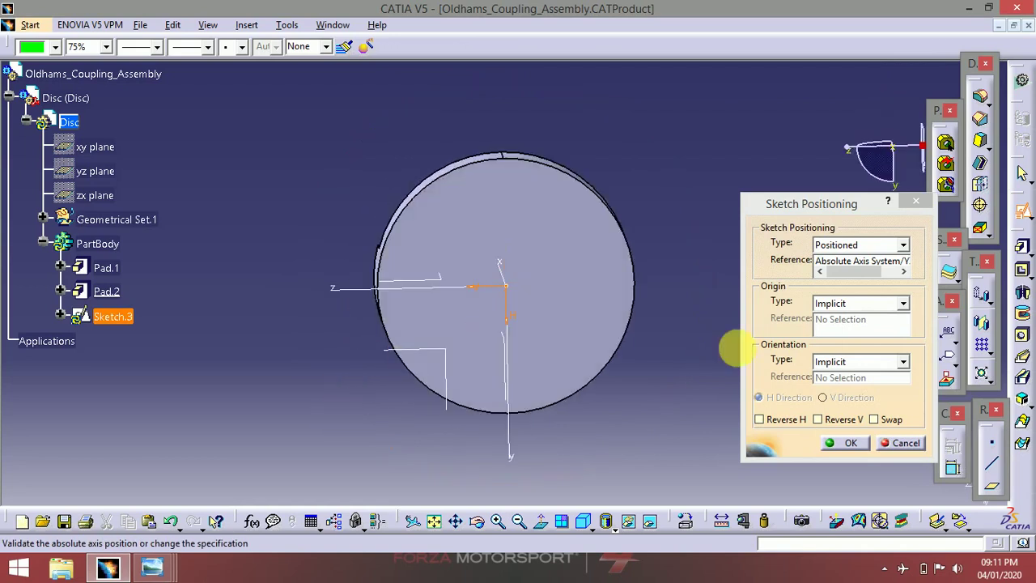
{"action": "left_click", "coordinate": [845, 422]}
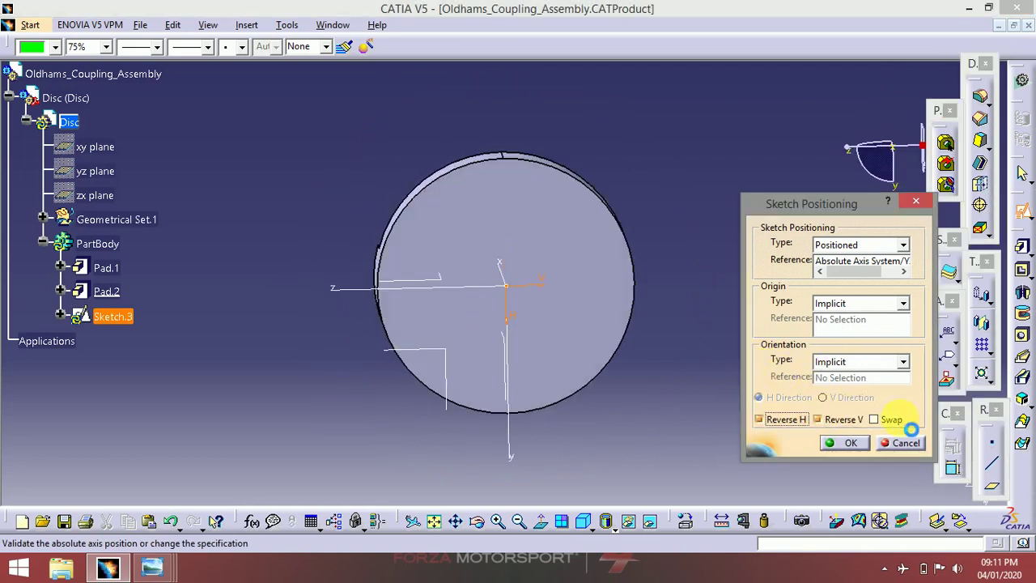
{"action": "left_click", "coordinate": [850, 443]}
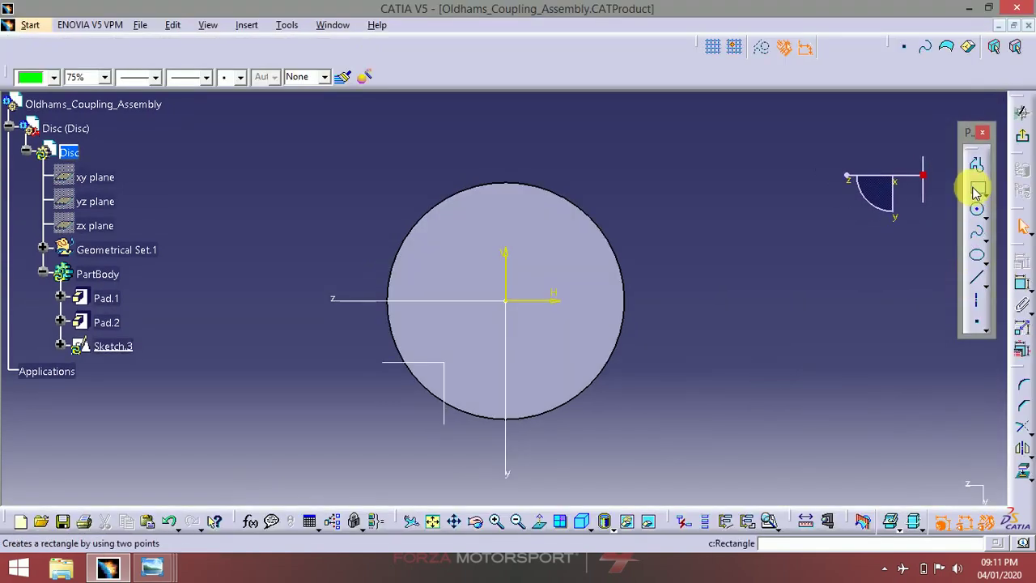
- Sketch an upright rectangle about 44 mm wide and 188 mm tall across the disc face, extending beyond its edge at both ends
{"action": "left_click", "coordinate": [978, 187]}
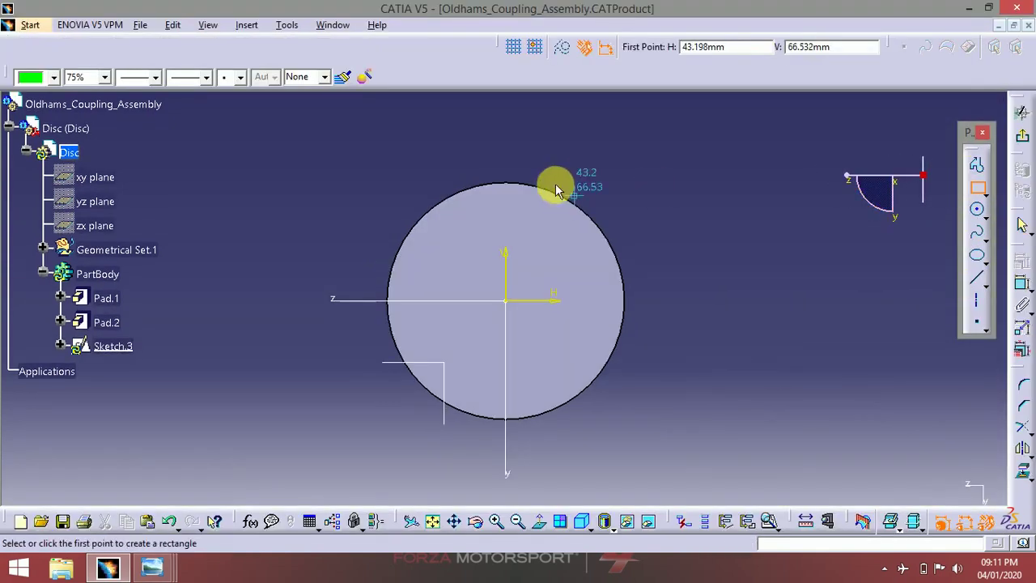
{"action": "left_click", "coordinate": [478, 148]}
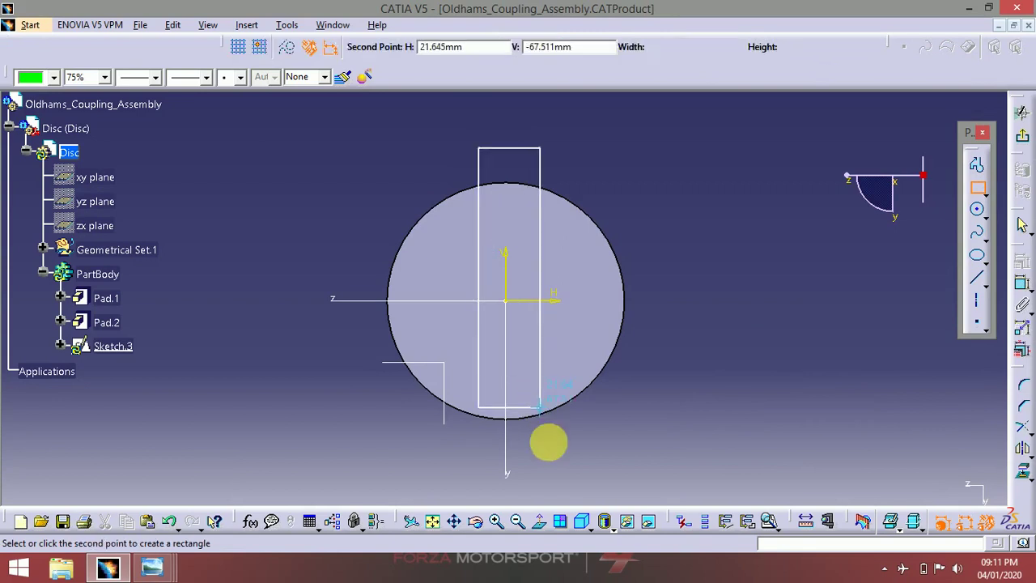
{"action": "left_click", "coordinate": [548, 444]}
- Dimension the distance from the rectangle's long edge on the negative H side to the vertical axis, and the distance between its two long edges
{"action": "left_click", "coordinate": [1022, 280]}
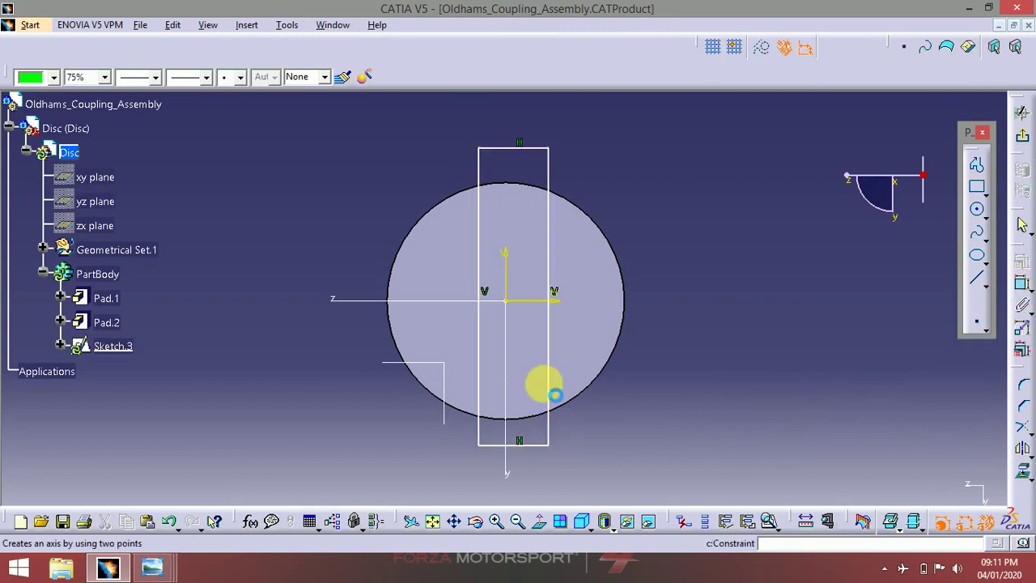
{"action": "left_click", "coordinate": [485, 409]}
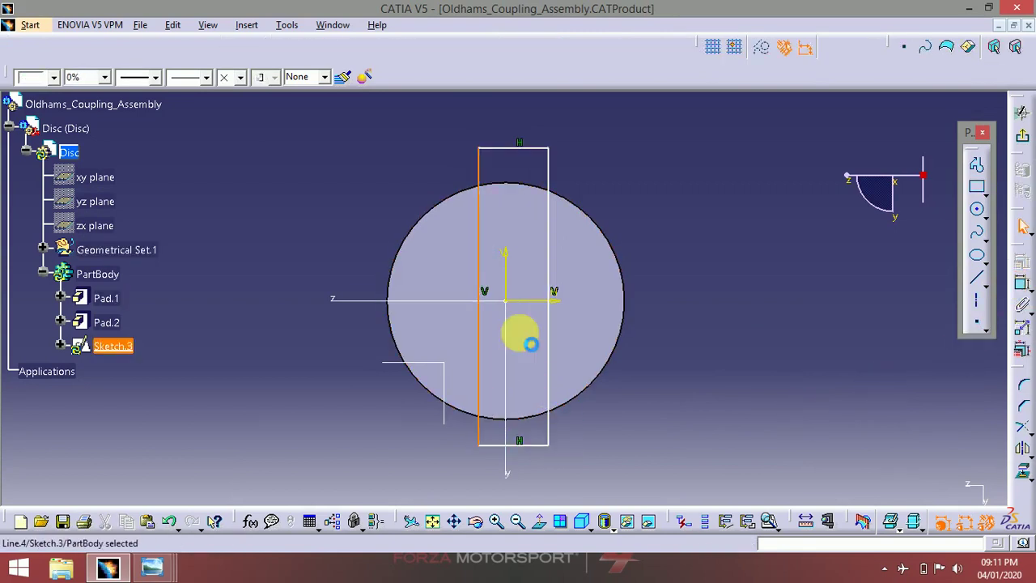
{"action": "left_click", "coordinate": [506, 279]}
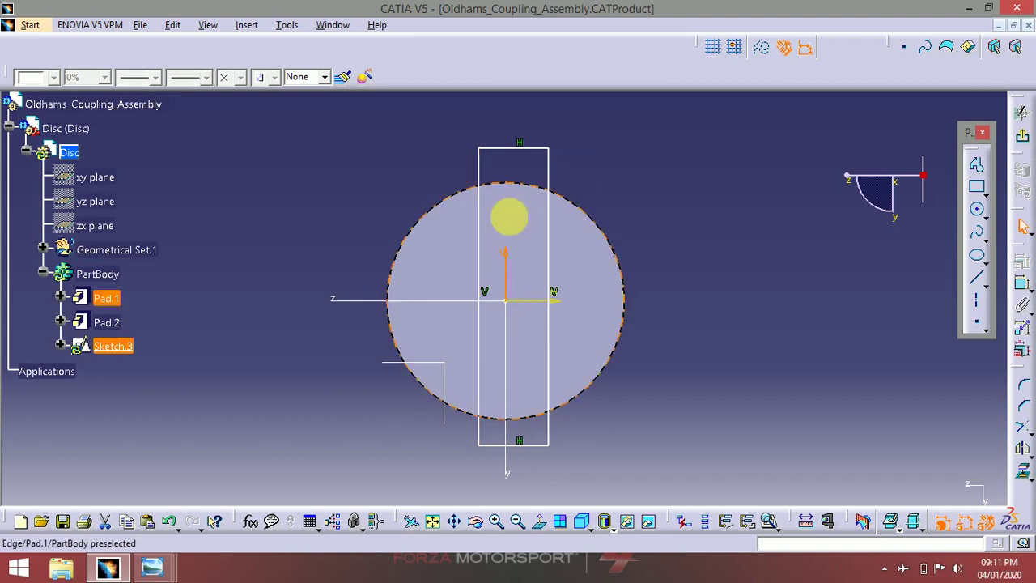
{"action": "left_click", "coordinate": [1022, 284]}
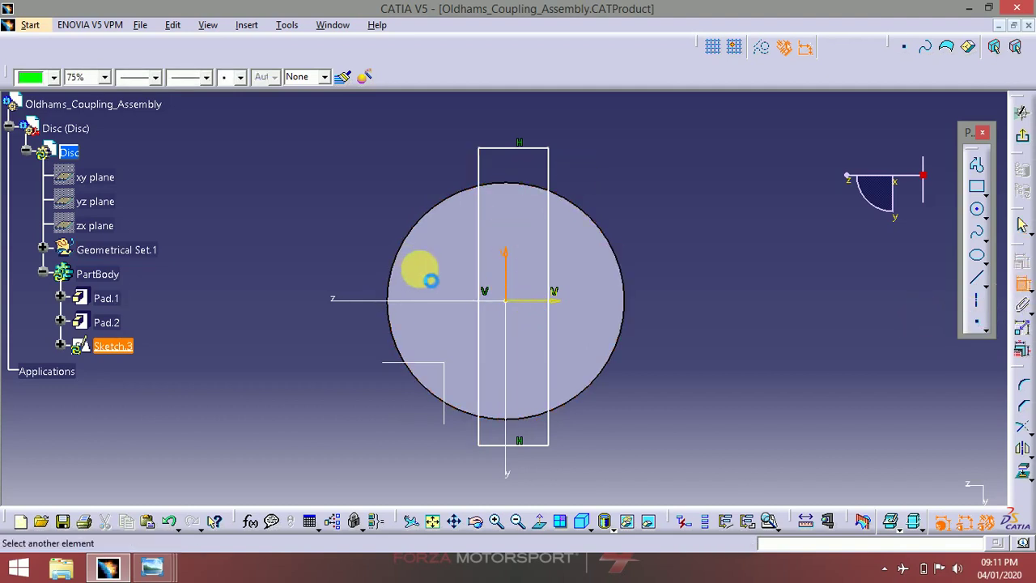
{"action": "left_click", "coordinate": [488, 275]}
{"action": "left_click", "coordinate": [404, 185]}
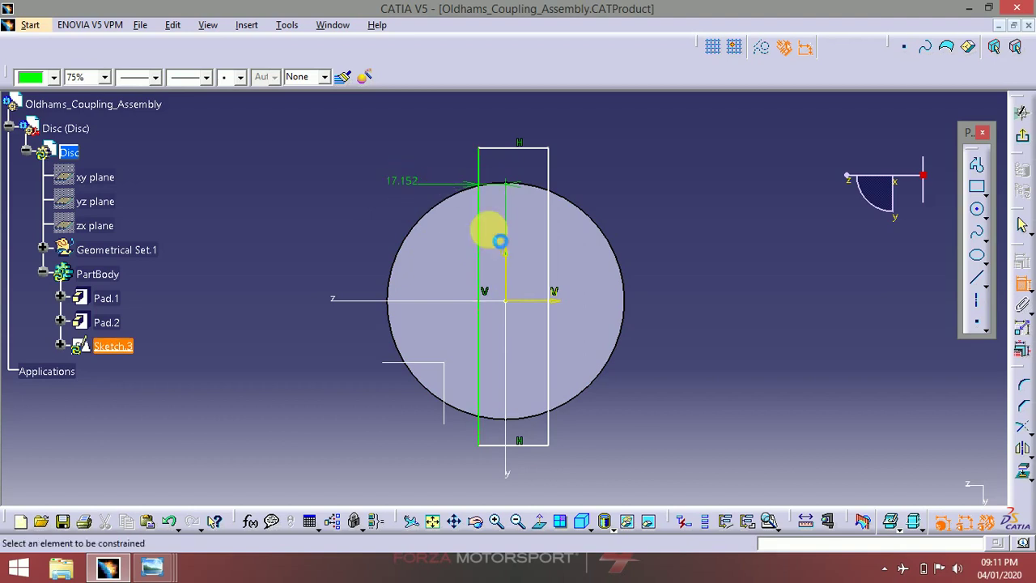
{"action": "left_click", "coordinate": [557, 279]}
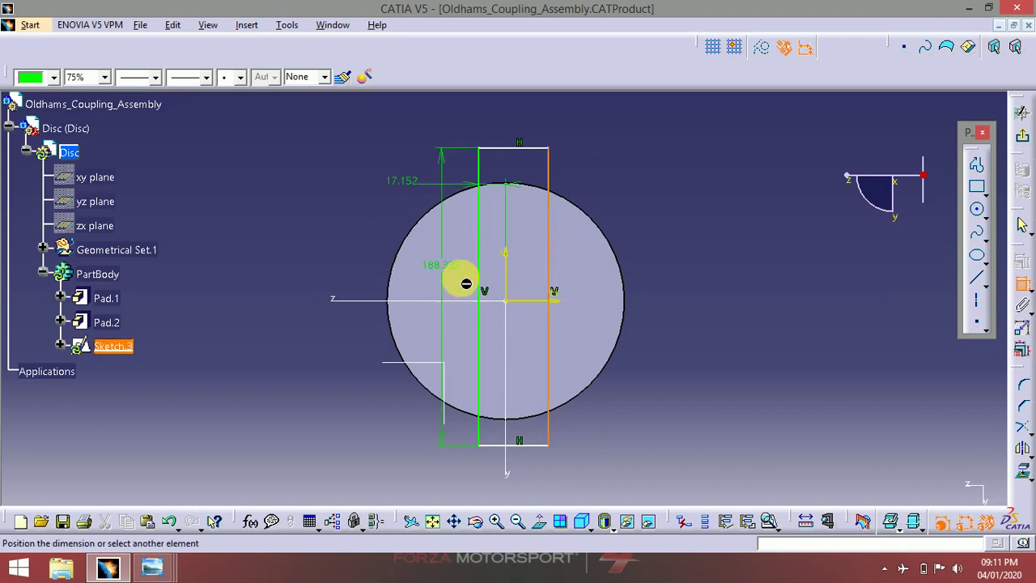
{"action": "left_click", "coordinate": [479, 242]}
{"action": "left_click", "coordinate": [432, 122]}
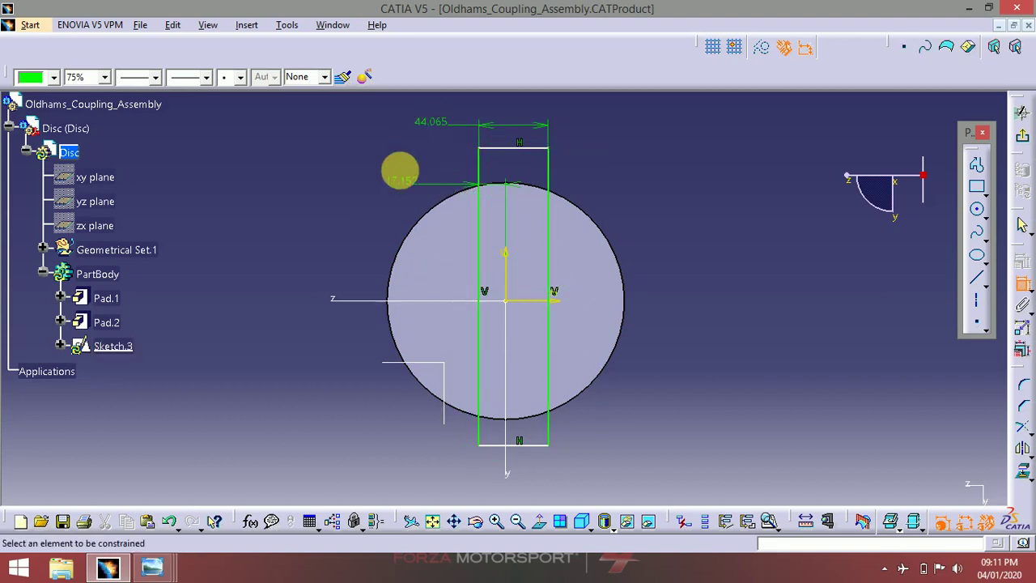
- Set the long edge's offset from the vertical axis to 20 mm and the rectangle's width to 40 mm
{"action": "left_click", "coordinate": [404, 183]}
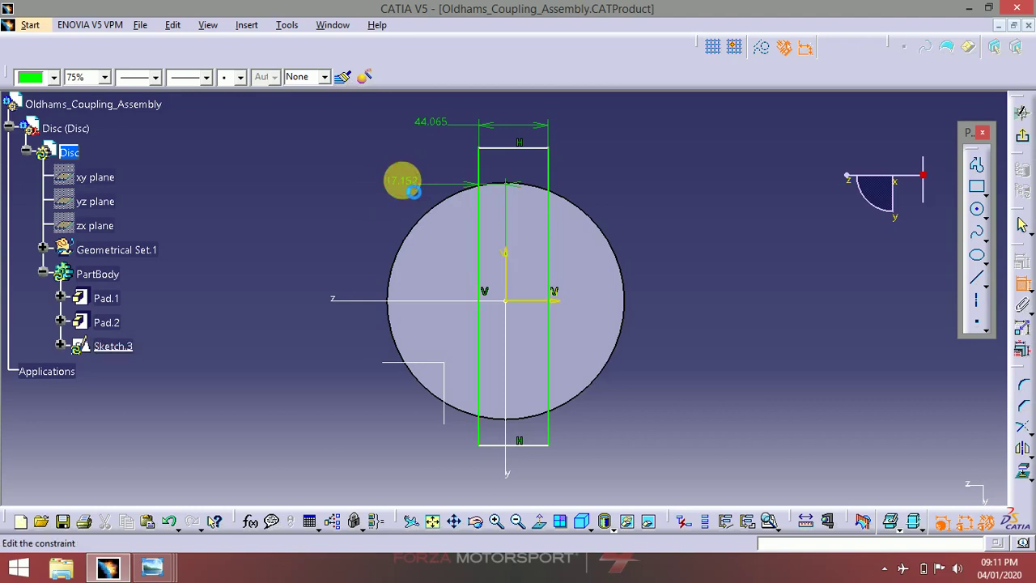
{"action": "double_click", "coordinate": [410, 188]}
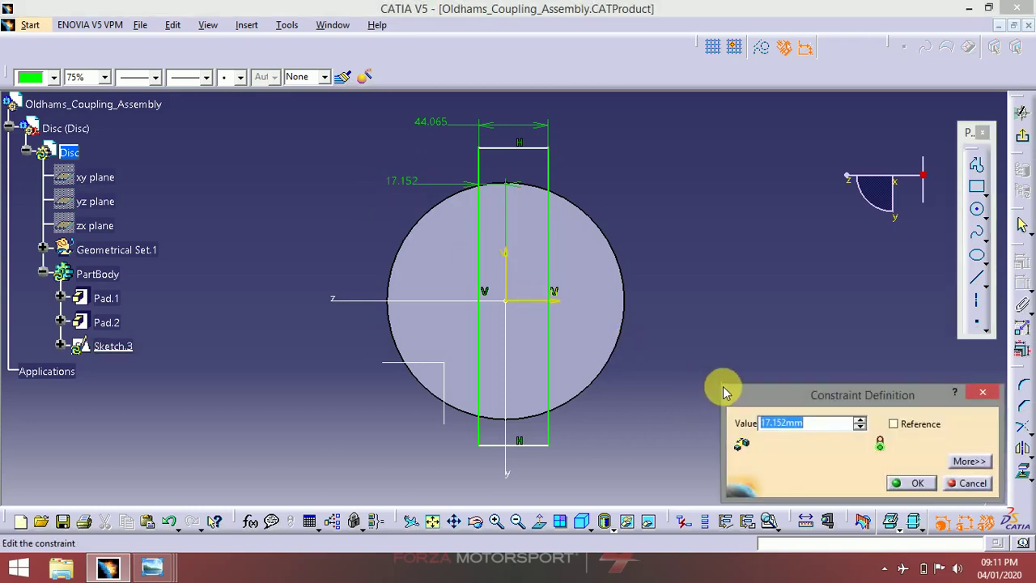
{"action": "left_click", "coordinate": [918, 483]}
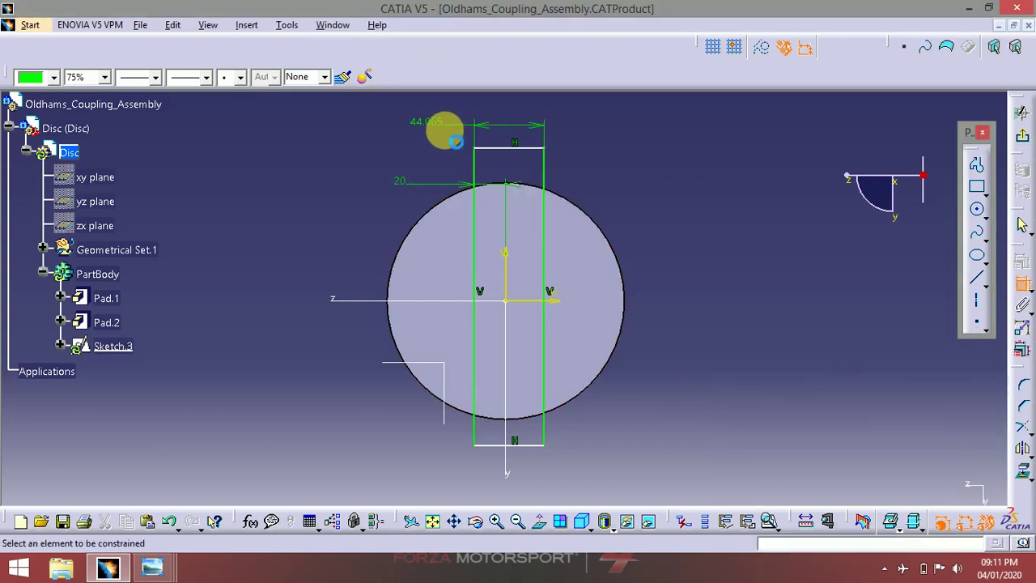
{"action": "double_click", "coordinate": [438, 125]}
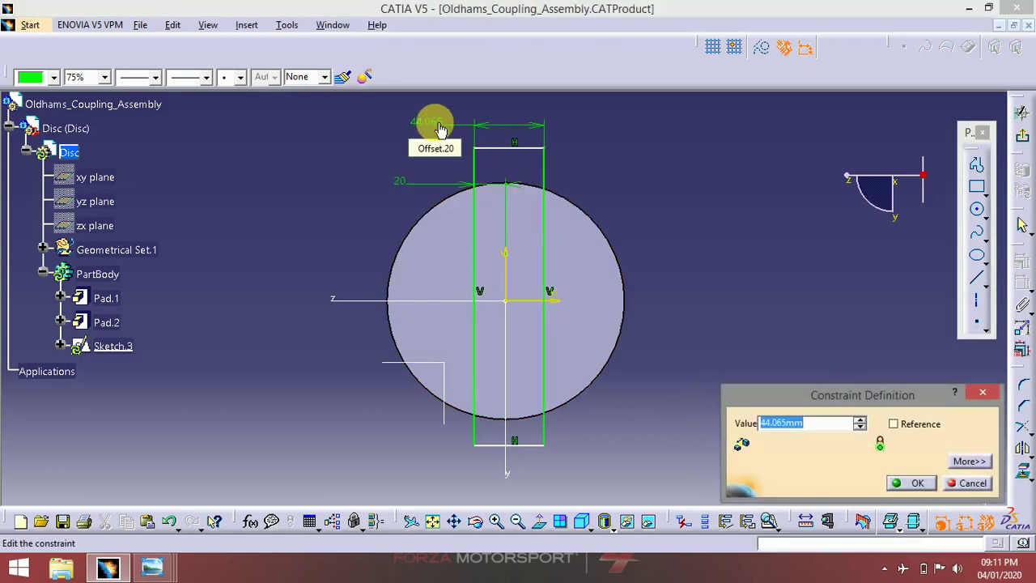
{"action": "type", "text": "40"}
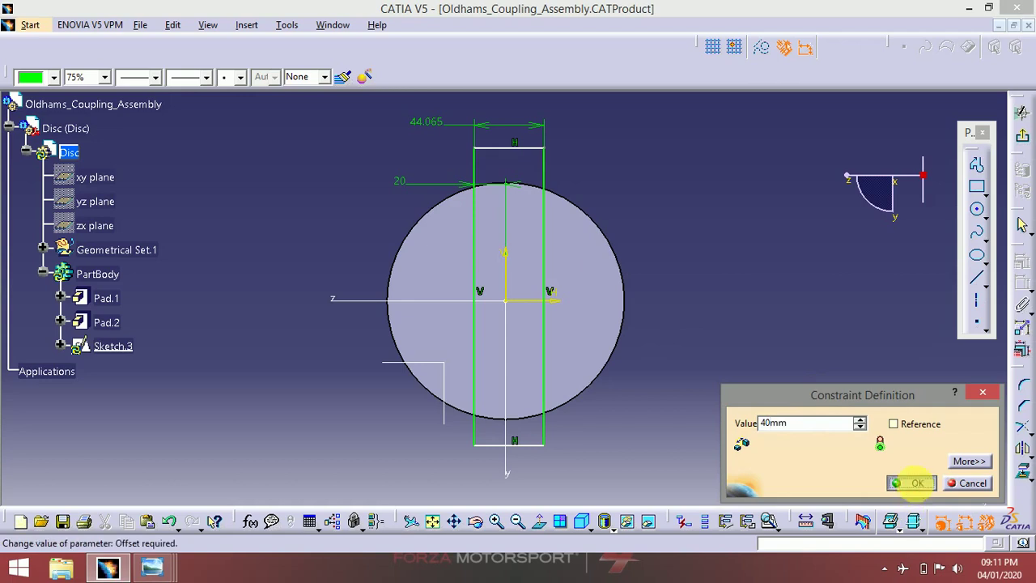
{"action": "left_click", "coordinate": [914, 483]}
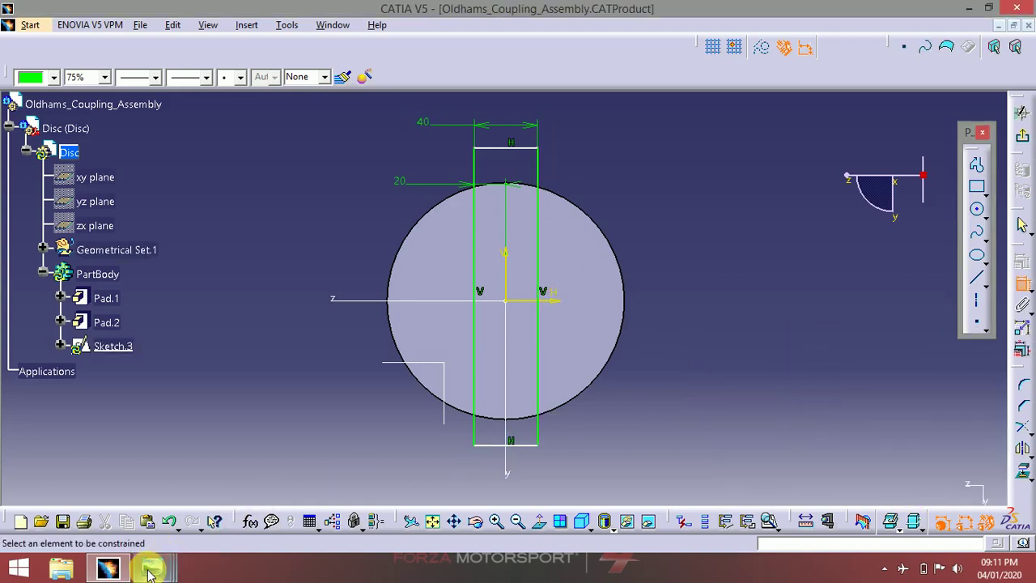
- Check the slot depth in the Disc drawing, and cut the rectangle as a 15 mm deep pocket into the disc with the direction reversed
{"action": "mouse_move", "coordinate": [141, 571]}
{"action": "mouse_move", "coordinate": [105, 486]}
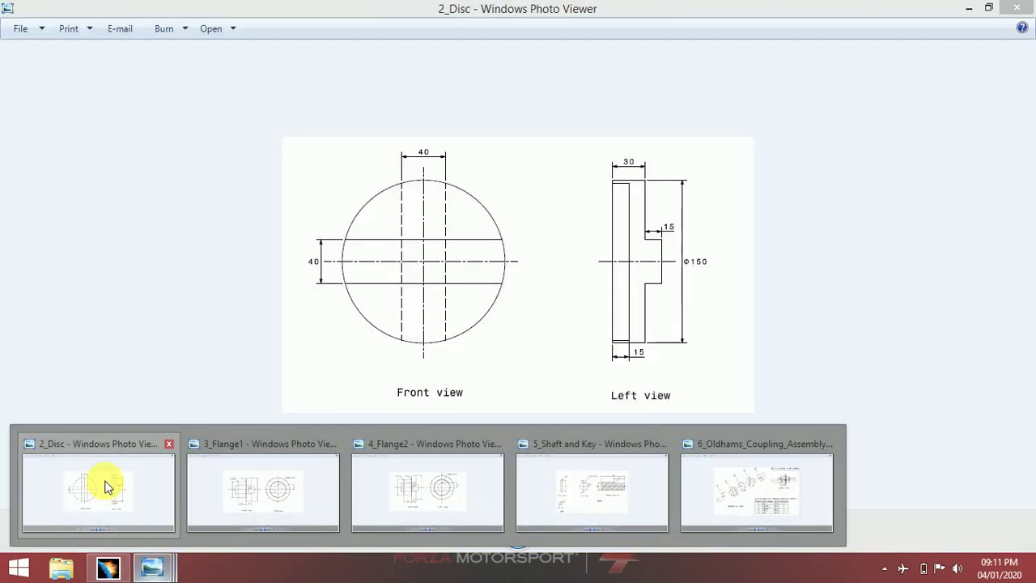
{"action": "left_click", "coordinate": [105, 485]}
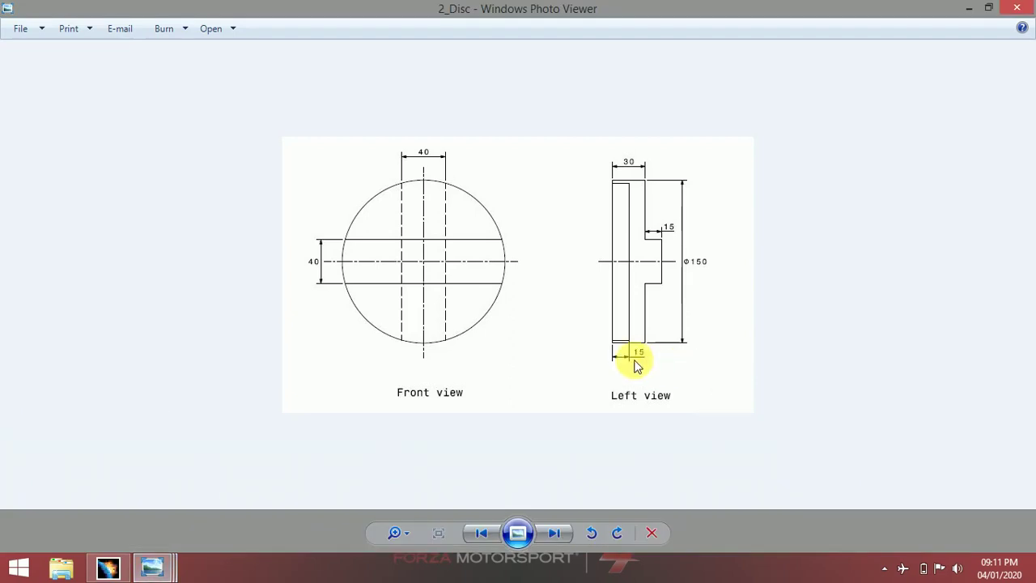
{"action": "left_click", "coordinate": [123, 571]}
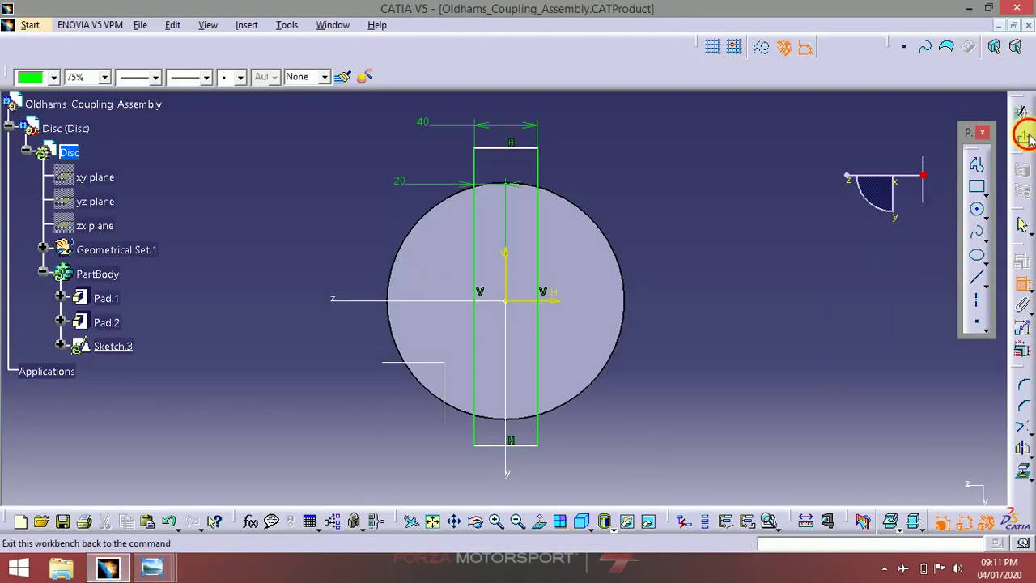
{"action": "left_click", "coordinate": [1014, 153]}
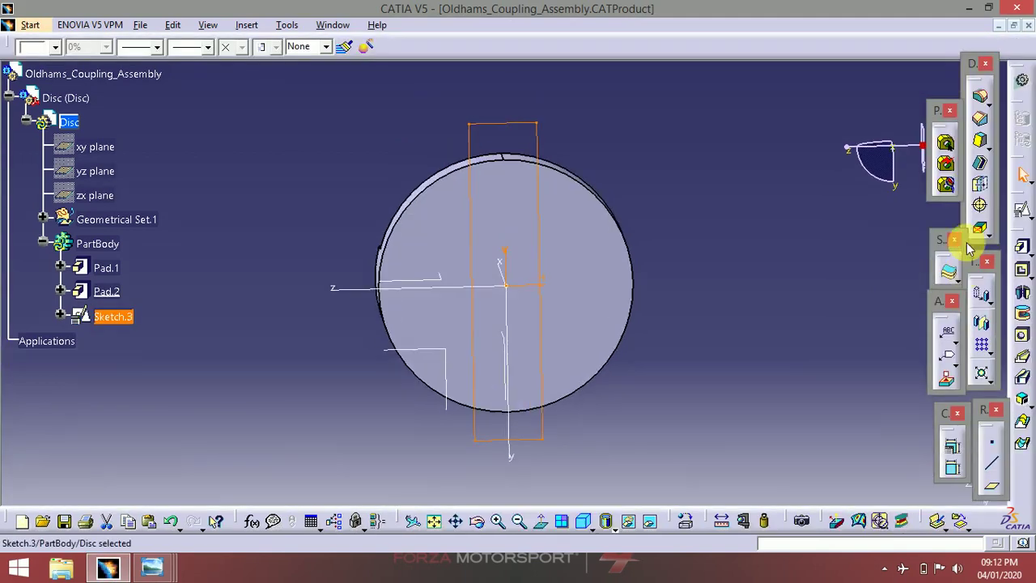
{"action": "left_click", "coordinate": [1022, 271]}
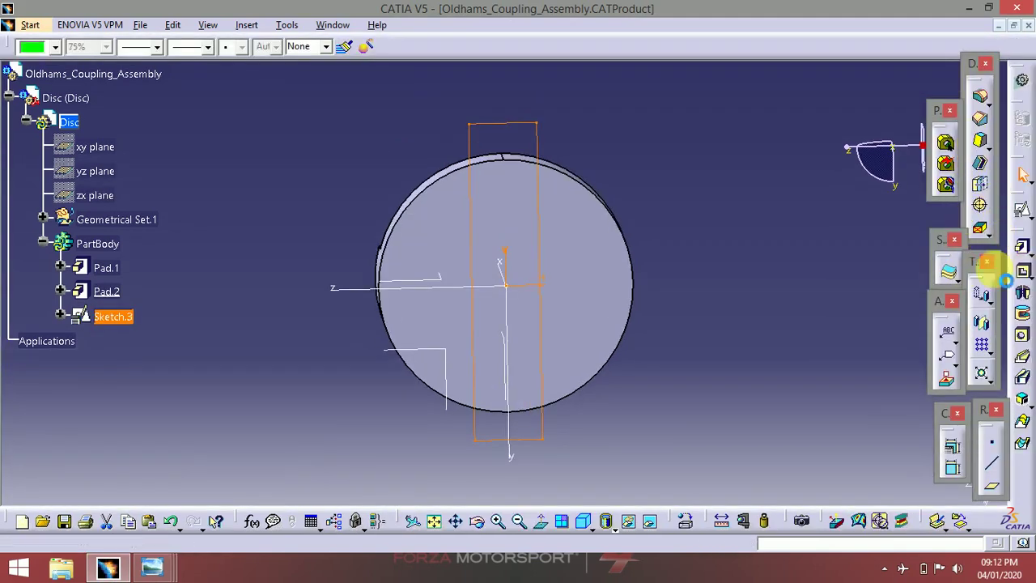
{"action": "mouse_move", "coordinate": [456, 303]}
{"action": "middle_mouse_down"}
{"action": "mouse_move", "coordinate": [558, 343]}
{"action": "mouse_move", "coordinate": [617, 324]}
{"action": "middle_mouse_up"}
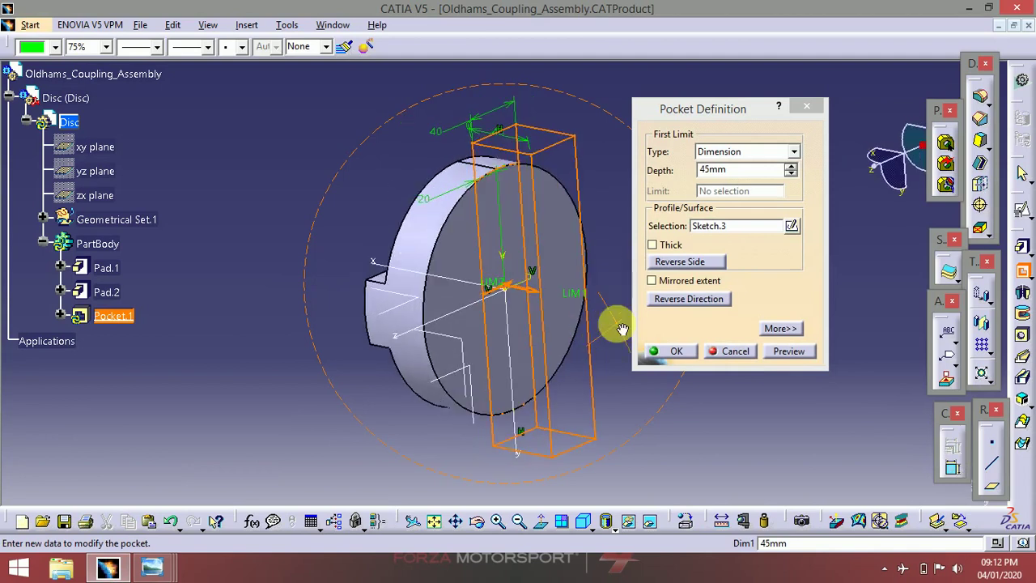
{"action": "left_click", "coordinate": [530, 290]}
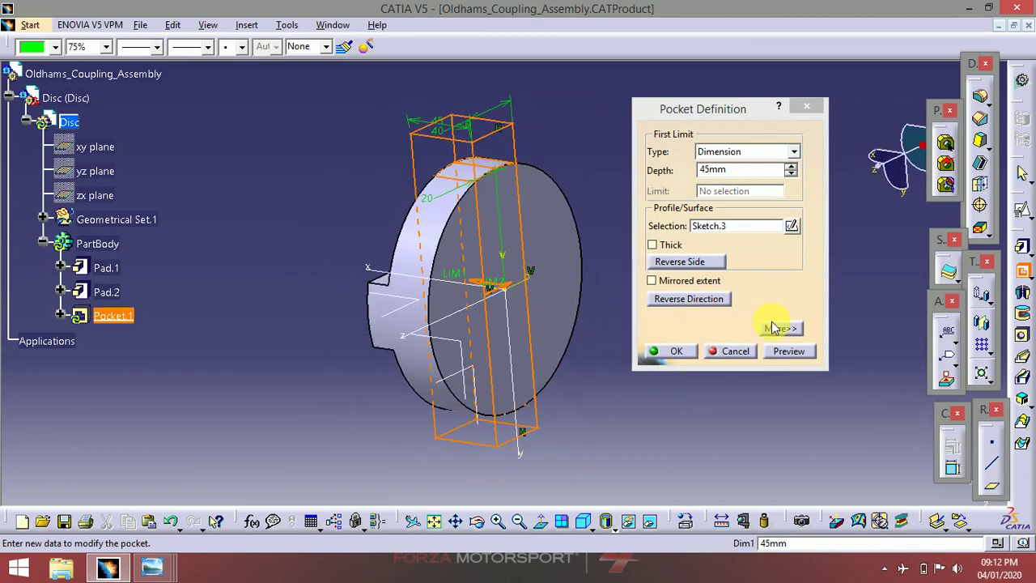
{"action": "left_click", "coordinate": [703, 170]}
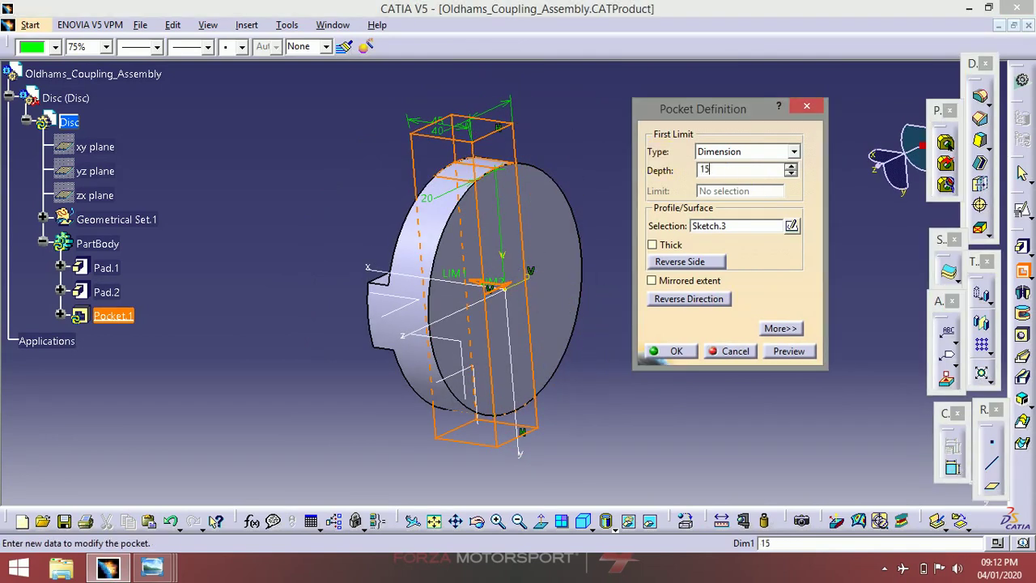
{"action": "left_click", "coordinate": [677, 351]}
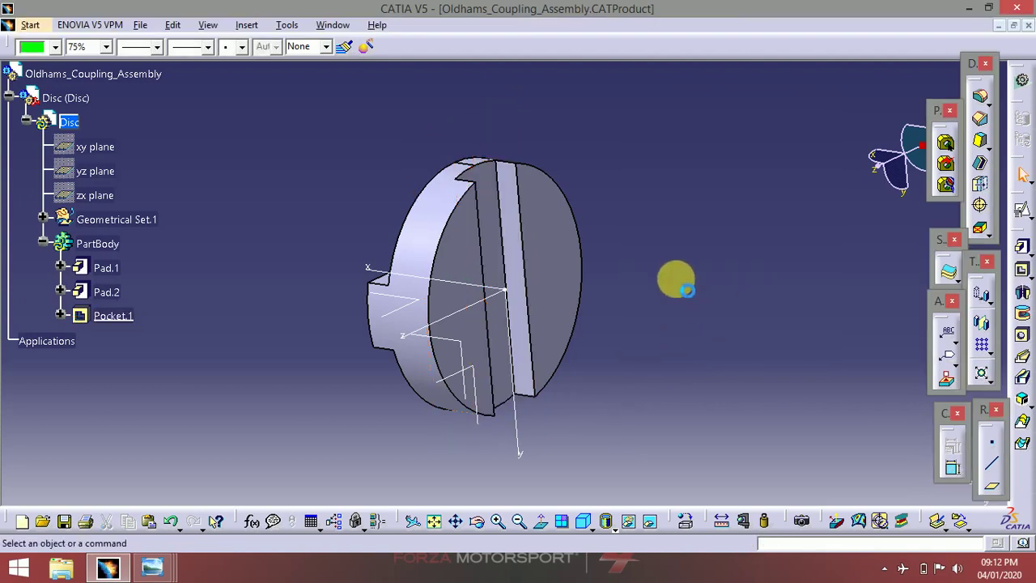
- Hide the white reference axes shown on the disc and locally update the Disc part
{"action": "middle_click_drag", "start_coordinate": [675, 278], "coordinate": [549, 344]}
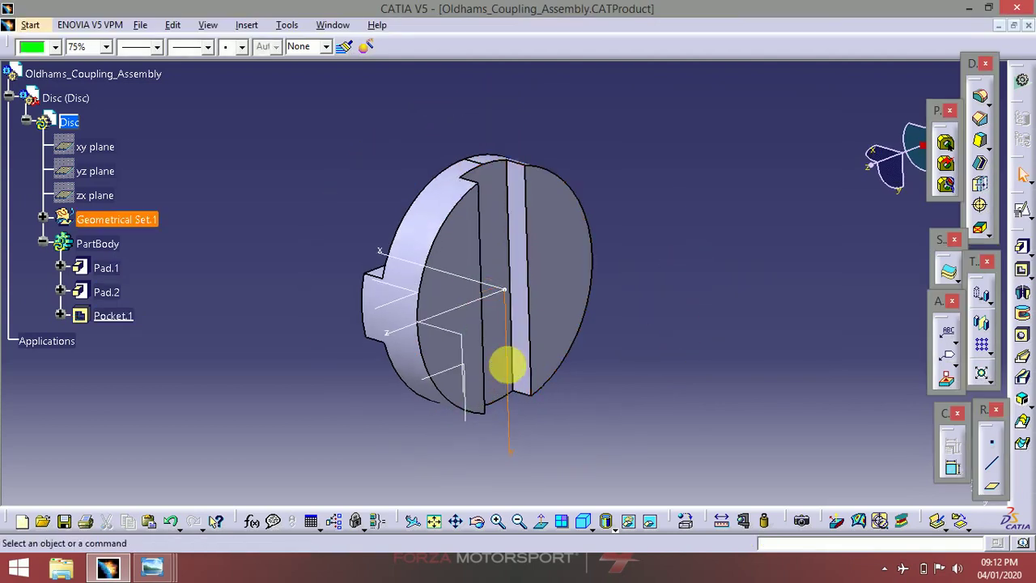
{"action": "right_click", "coordinate": [509, 364]}
{"action": "left_click", "coordinate": [569, 100]}
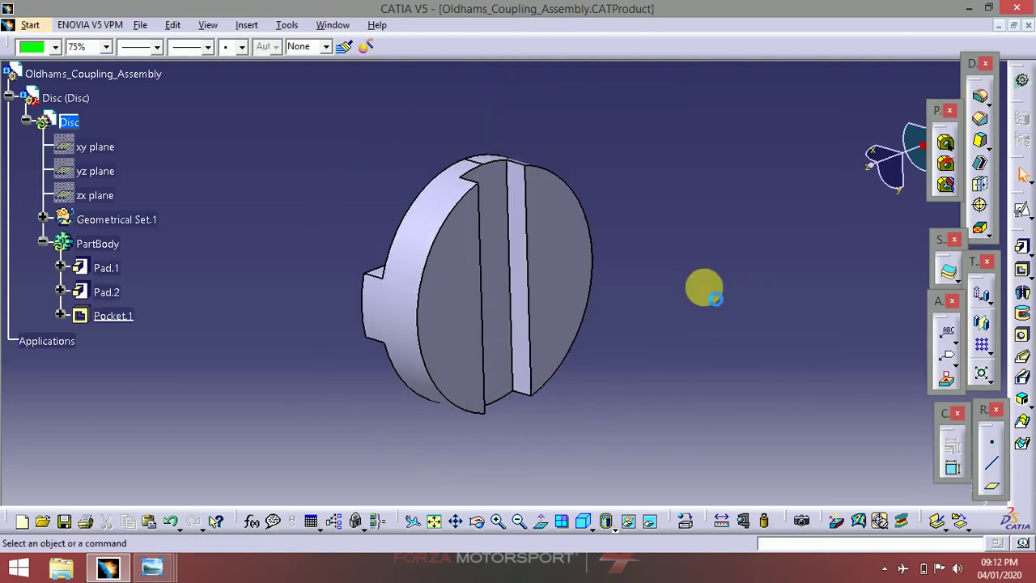
{"action": "middle_click_drag", "start_coordinate": [532, 282], "coordinate": [596, 314]}
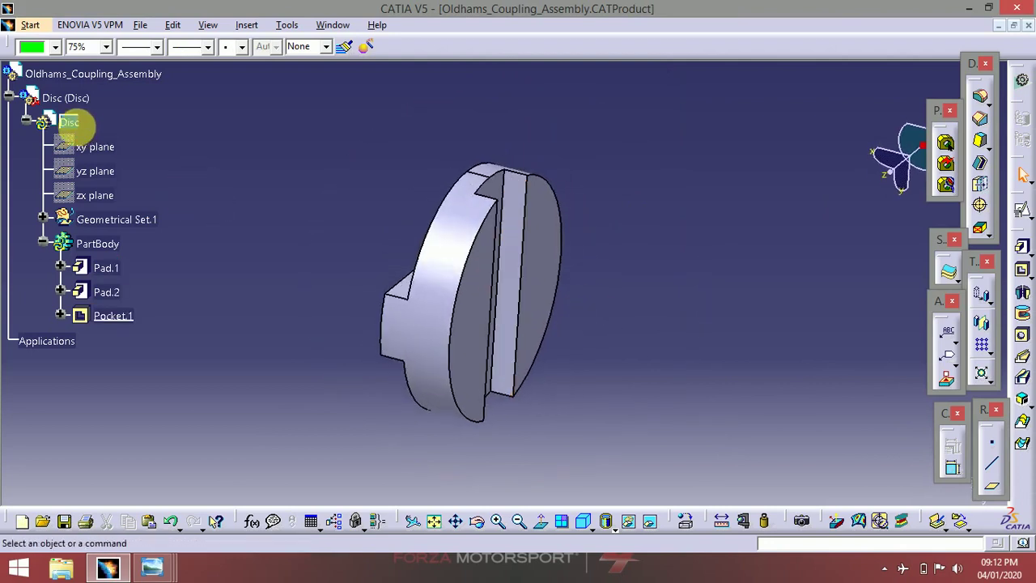
{"action": "right_click", "coordinate": [70, 121]}
{"action": "left_click", "coordinate": [129, 379]}
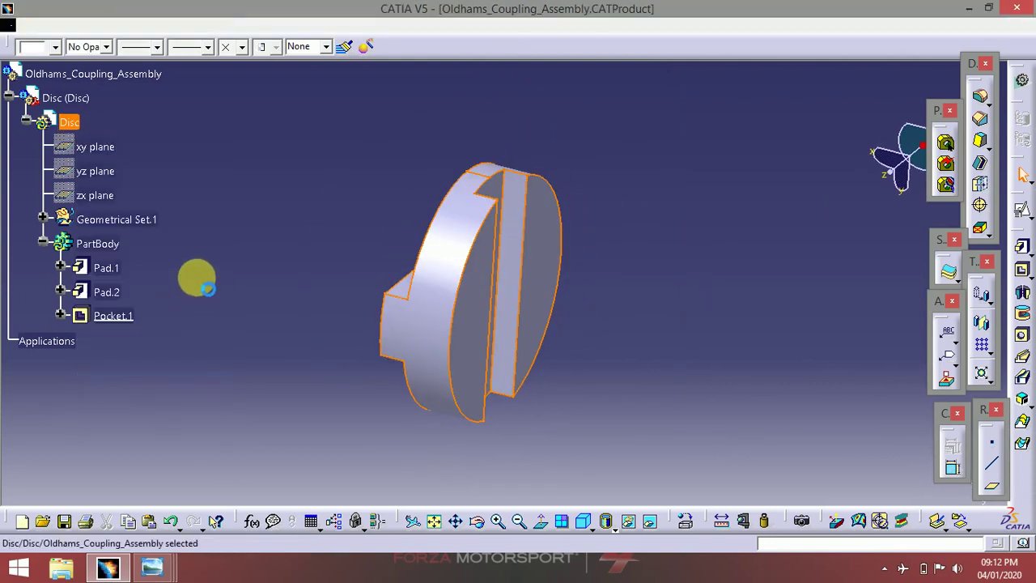
- Copy the part number Oldhams_Coupling_Assembly from the top product's properties, collapse the Disc branch and make the top product active
{"action": "right_click", "coordinate": [155, 74]}
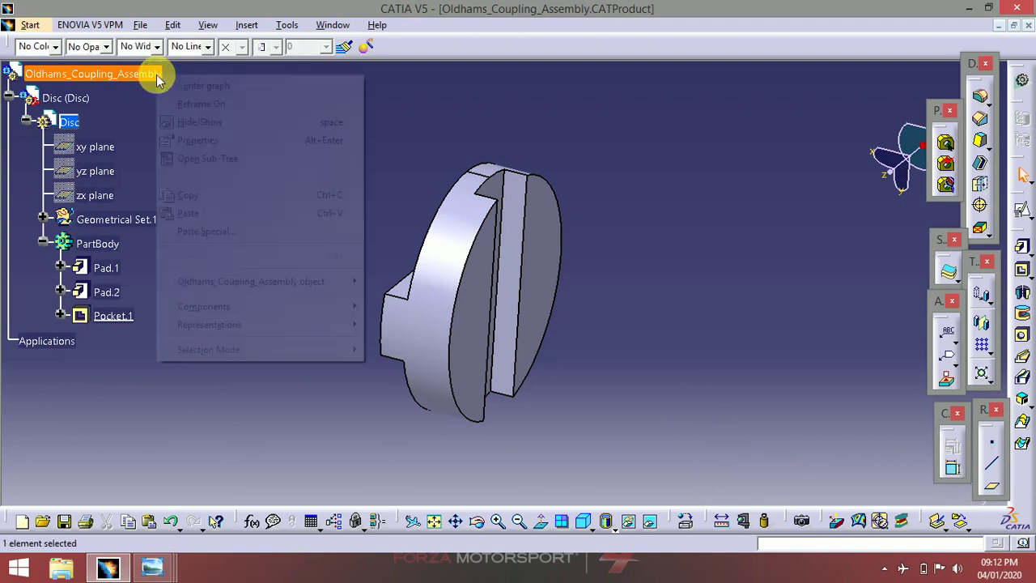
{"action": "left_click", "coordinate": [200, 140]}
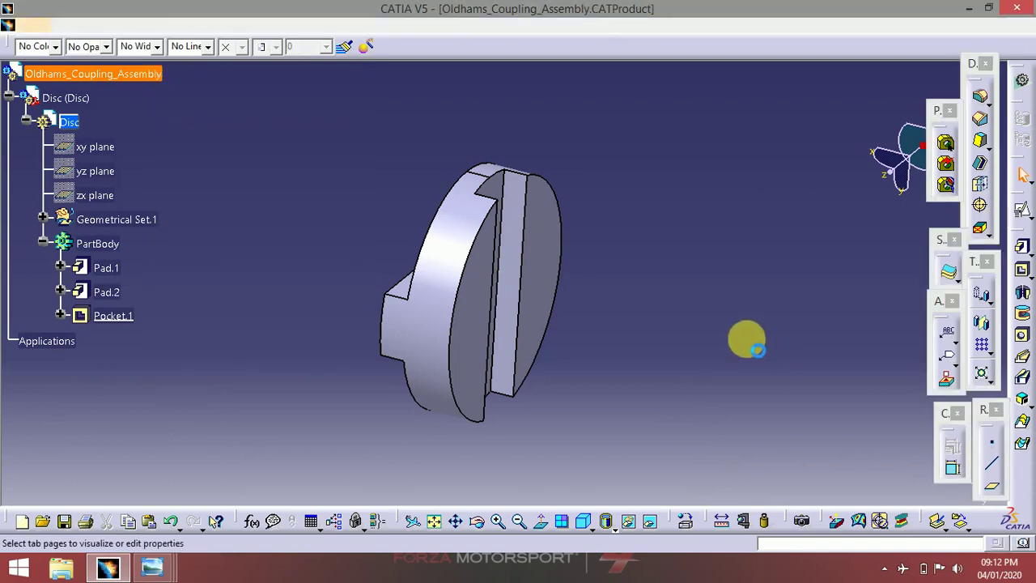
{"action": "left_click_drag", "start_coordinate": [776, 287], "coordinate": [632, 283]}
{"action": "key", "text": "ctrl+c"}
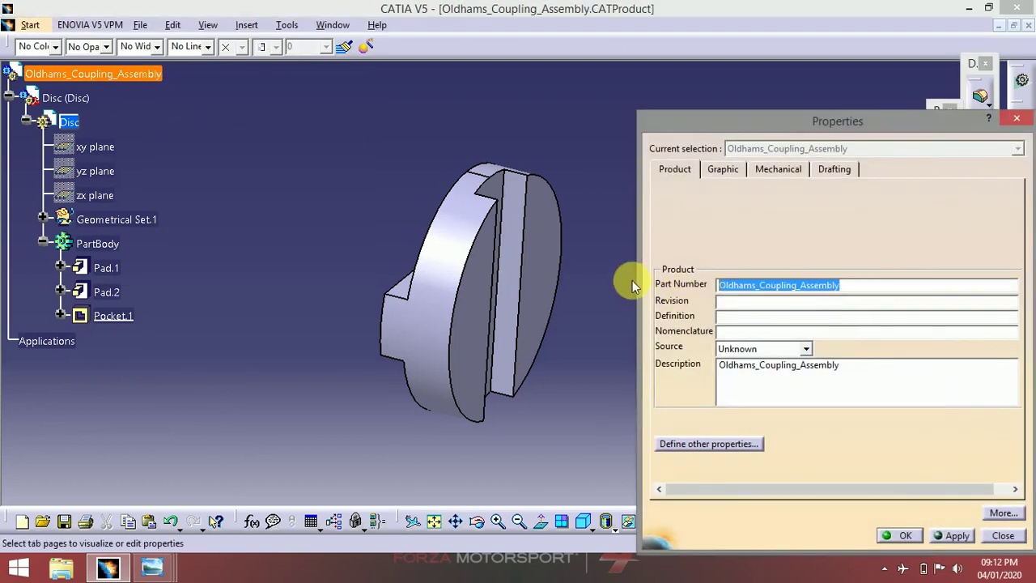
{"action": "left_click", "coordinate": [1019, 120]}
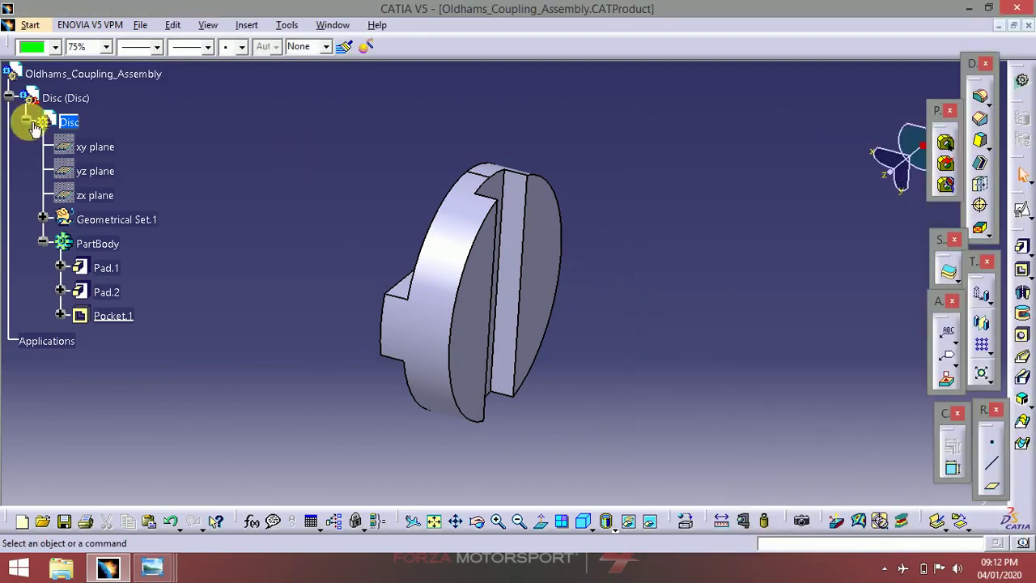
{"action": "left_click", "coordinate": [26, 122]}
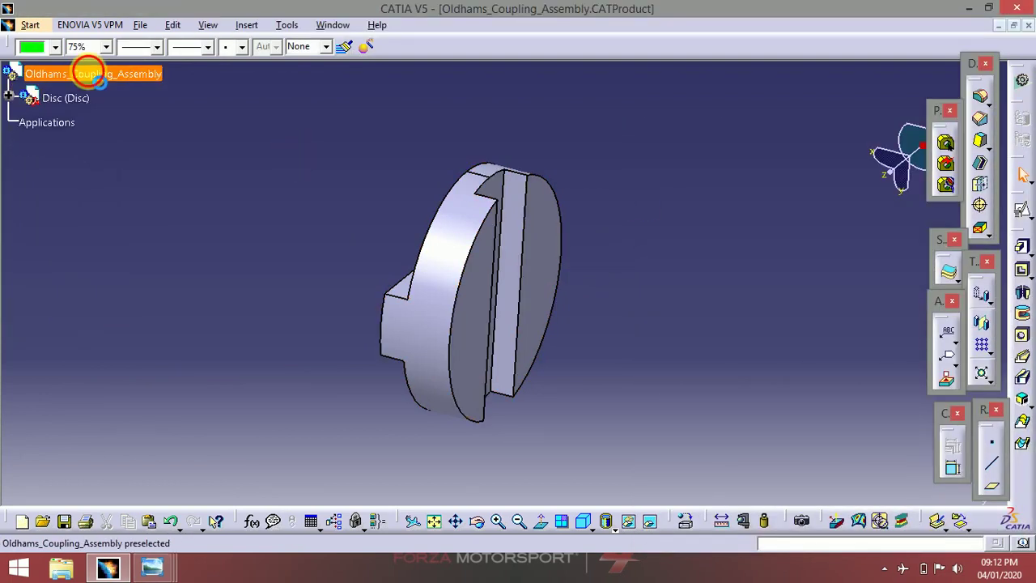
{"action": "double_click", "coordinate": [87, 71]}
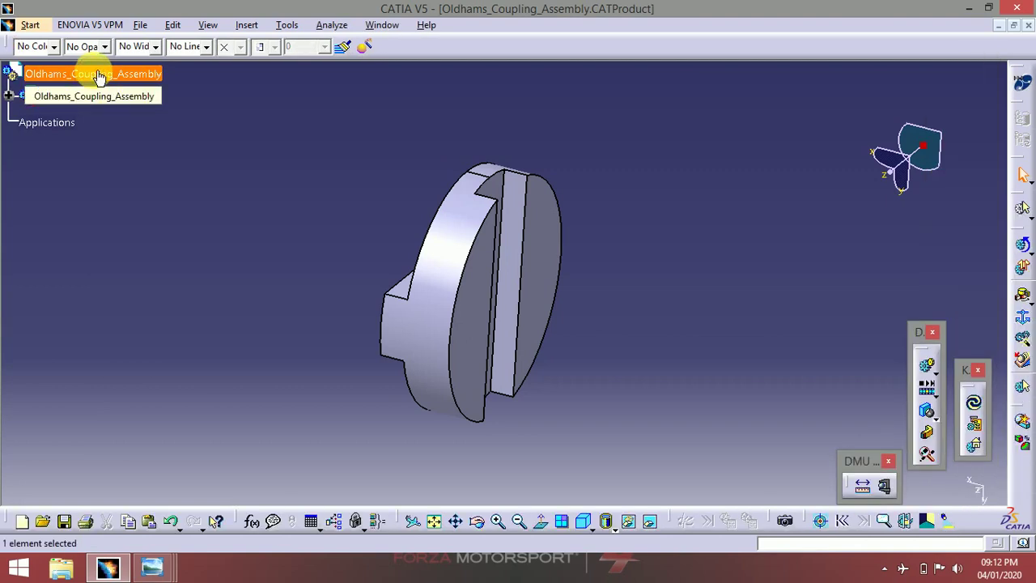
- Create a new folder on the desktop and rename it Oldhams_Coupling_Assembly using the copied part number
{"action": "key", "text": "super+d"}
{"action": "right_click", "coordinate": [874, 280]}
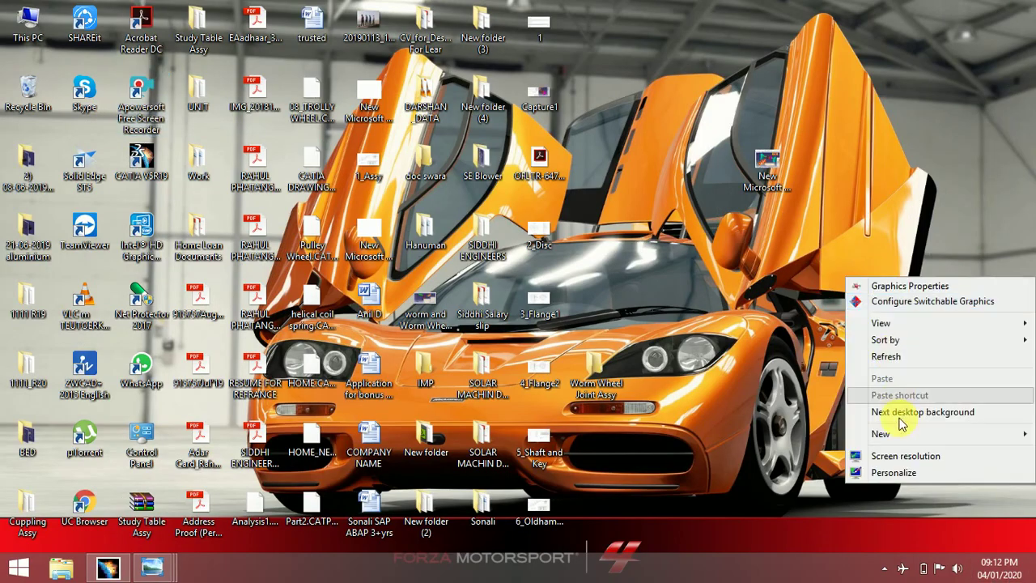
{"action": "mouse_move", "coordinate": [890, 434]}
{"action": "left_click", "coordinate": [662, 245]}
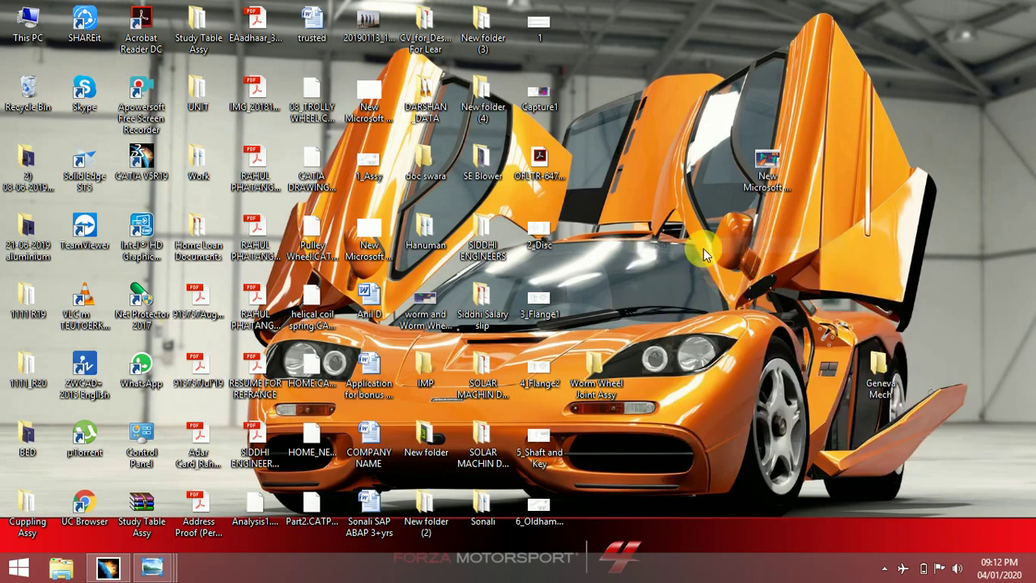
{"action": "left_click", "coordinate": [934, 300]}
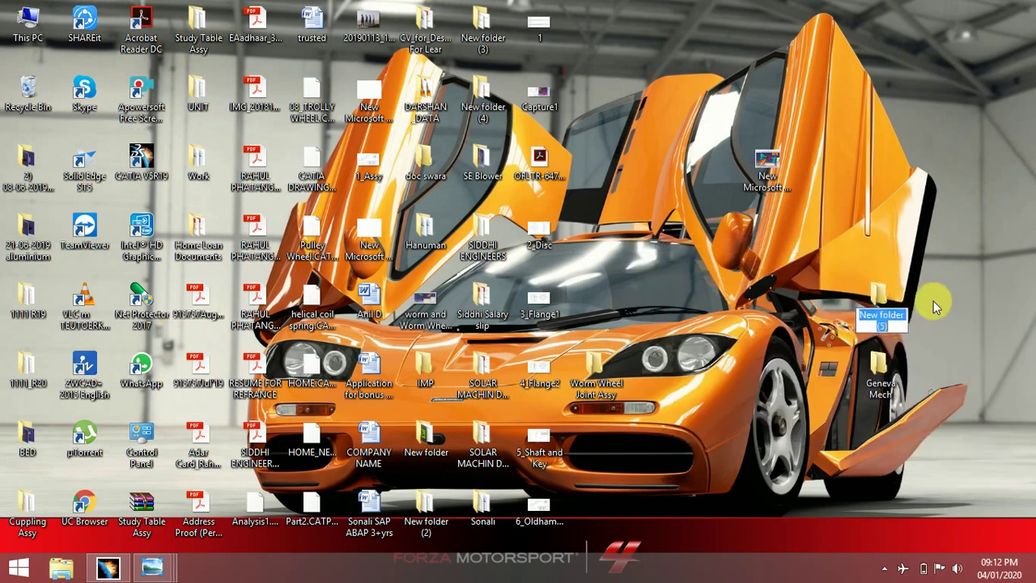
{"action": "double_click", "coordinate": [883, 316]}
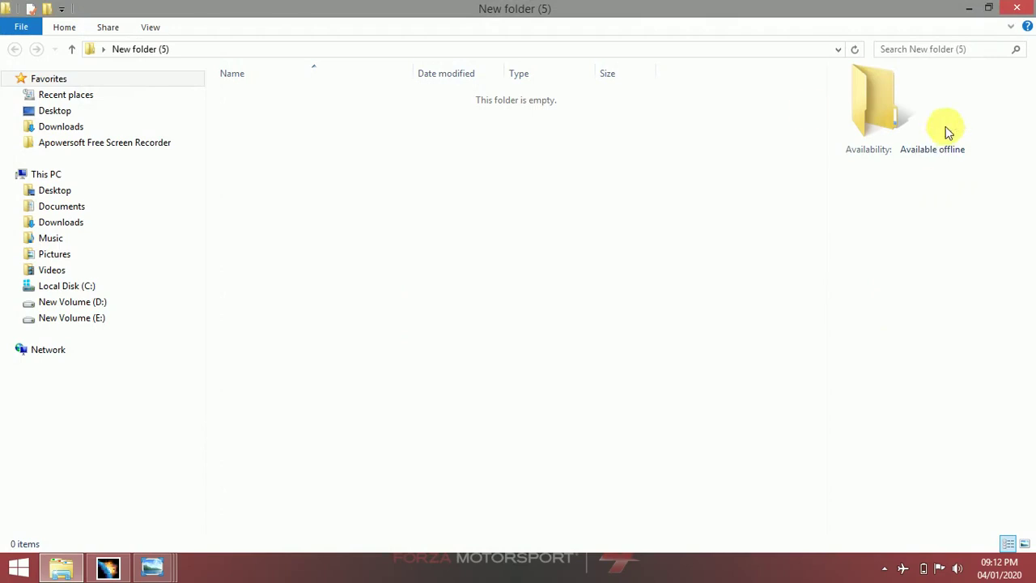
{"action": "left_click", "coordinate": [1016, 8]}
{"action": "right_click", "coordinate": [880, 303]}
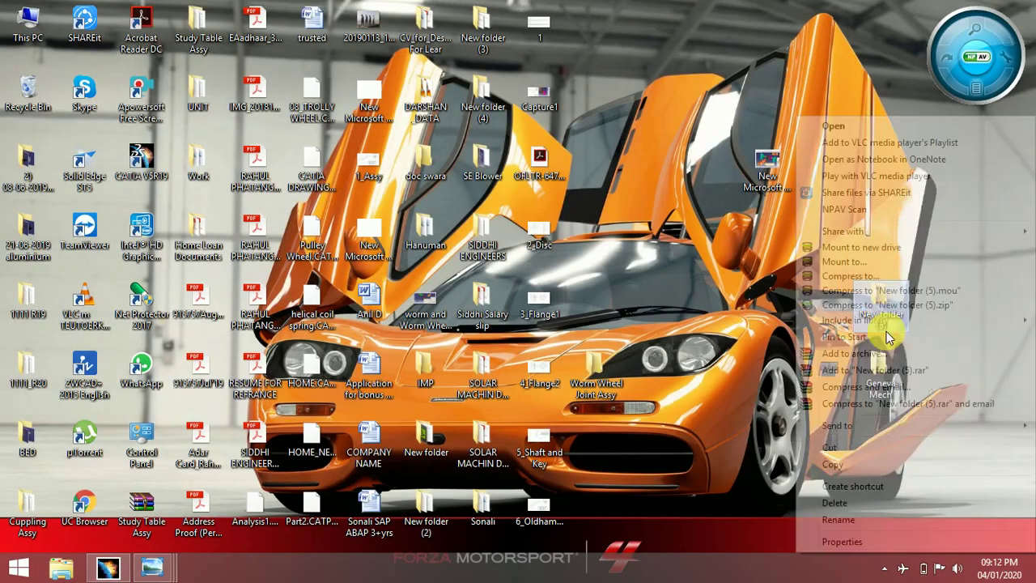
{"action": "left_click", "coordinate": [867, 525]}
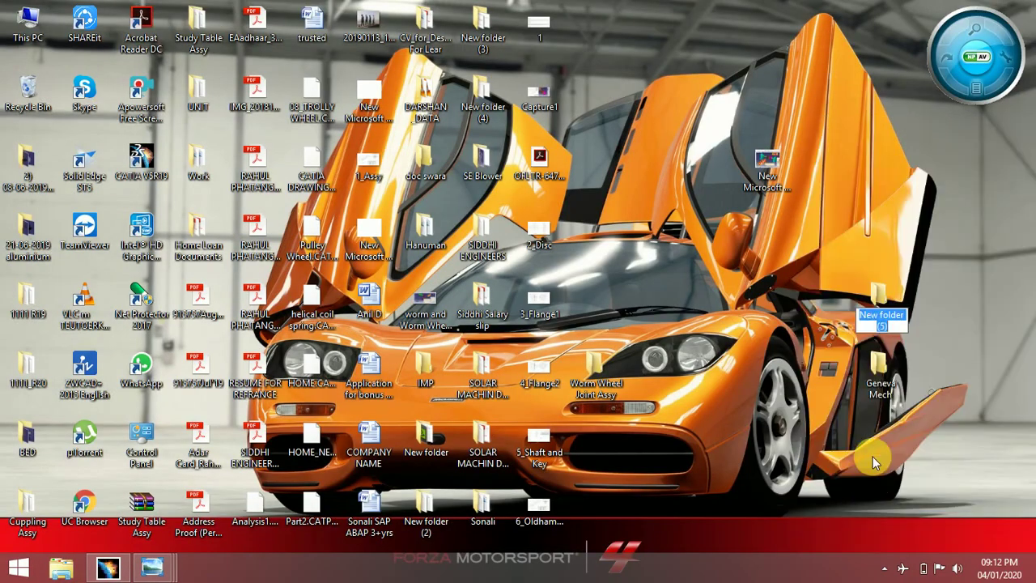
{"action": "key", "text": "ctrl+v"}
{"action": "key", "text": "Return"}
- Open the Oldhams_Coupling_Assembly folder and copy its full path
{"action": "double_click", "coordinate": [882, 312]}
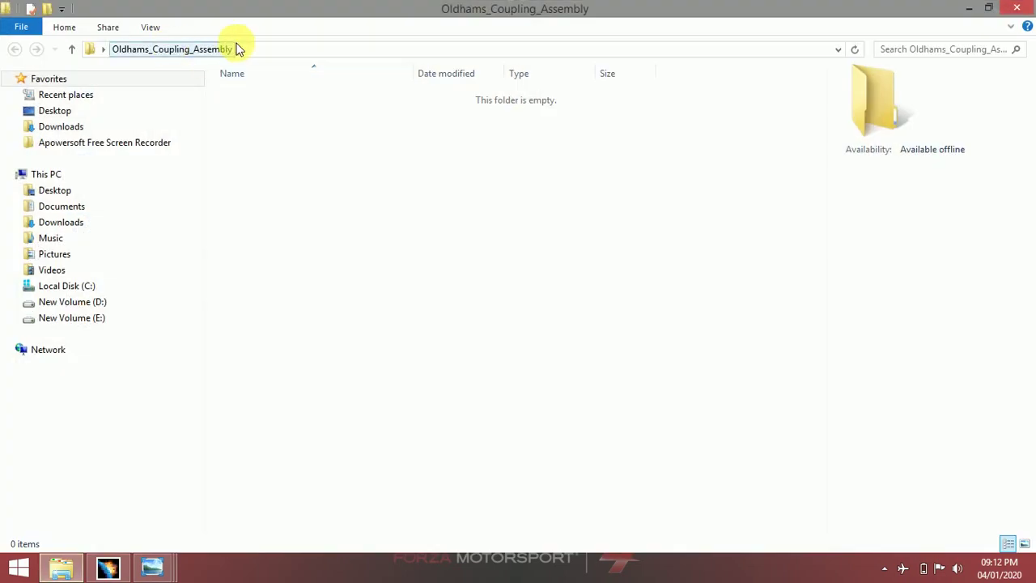
{"action": "left_click", "coordinate": [278, 52]}
{"action": "key", "text": "ctrl+c"}
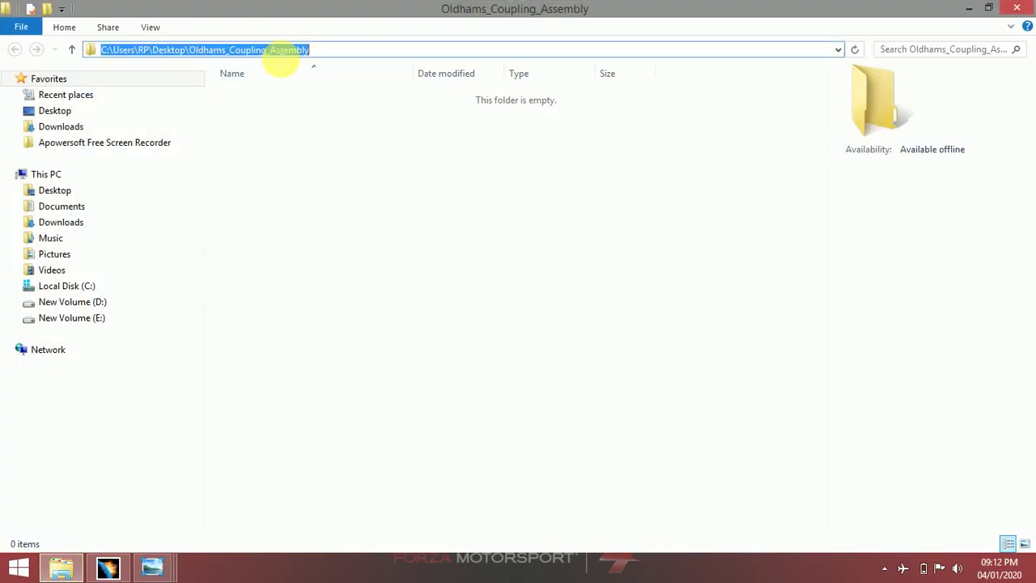
- In CATIA, save Oldhams_Coupling_Assembly.CATProduct to the copied folder path through Save Management, propagating the directory to Disc.CATPart
{"action": "left_click", "coordinate": [108, 566]}
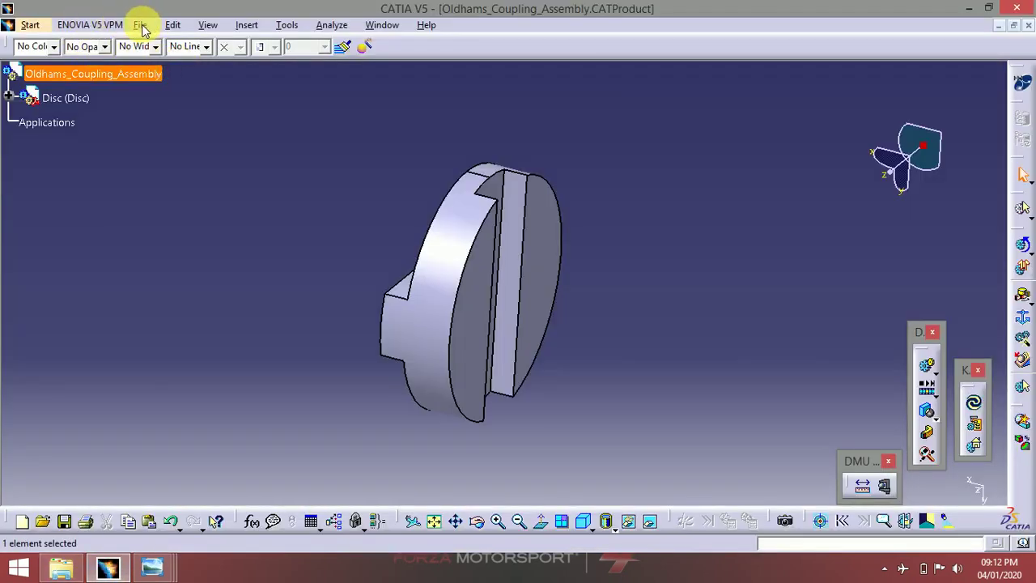
{"action": "left_click", "coordinate": [142, 28]}
{"action": "left_click", "coordinate": [166, 198]}
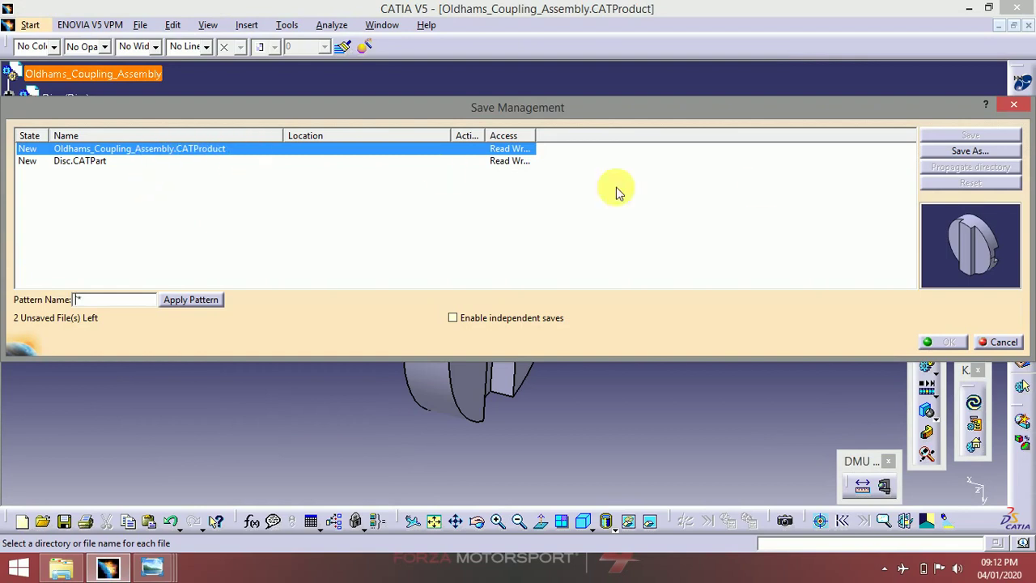
{"action": "left_click", "coordinate": [937, 151]}
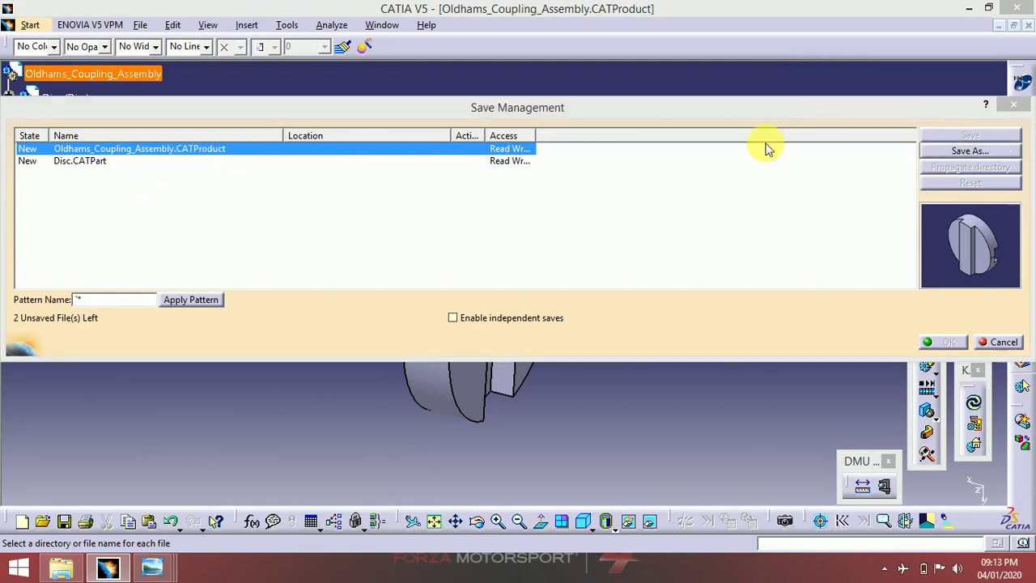
{"action": "key", "text": "ctrl+v"}
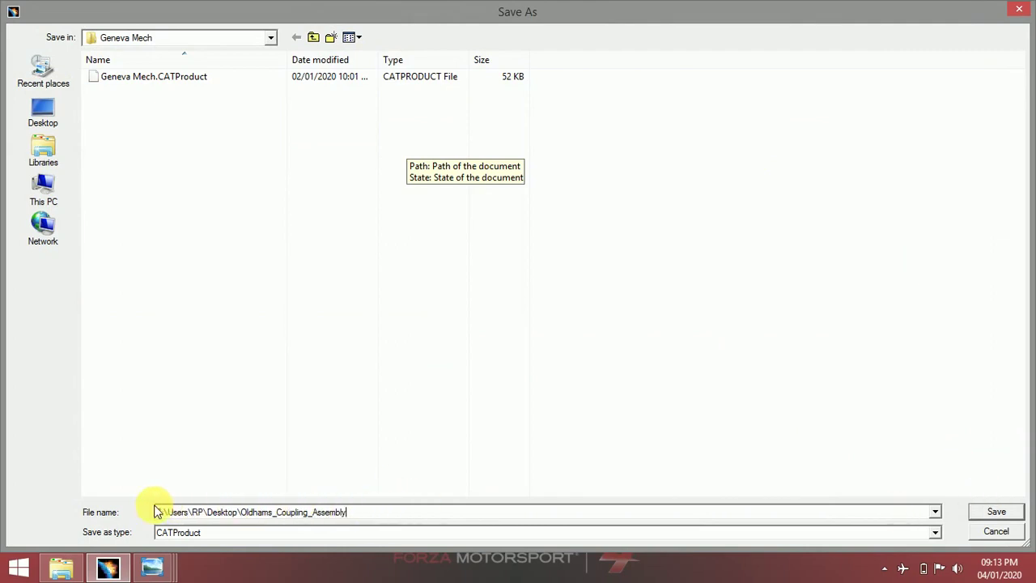
{"action": "left_click", "coordinate": [997, 514]}
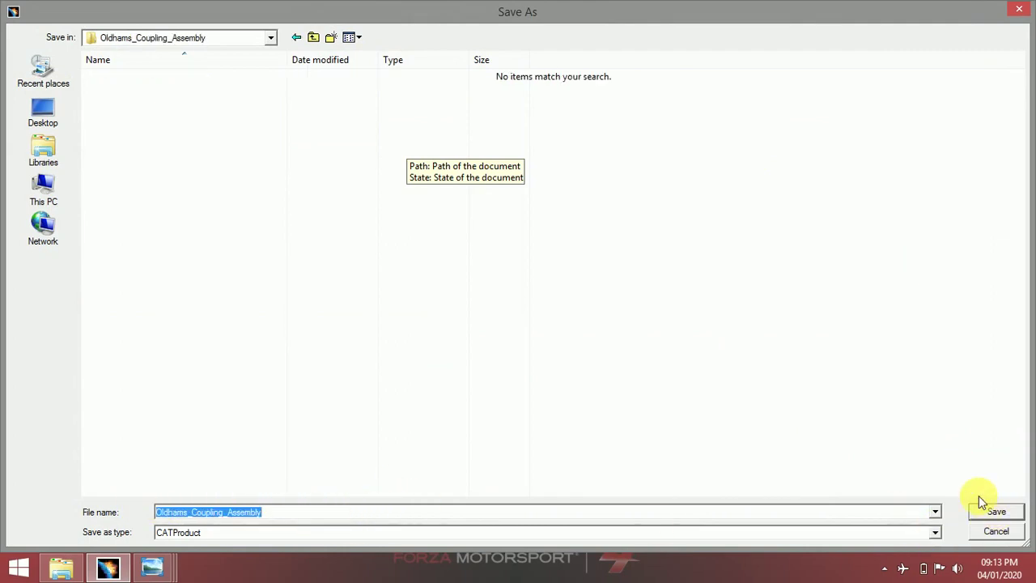
{"action": "left_click", "coordinate": [985, 508]}
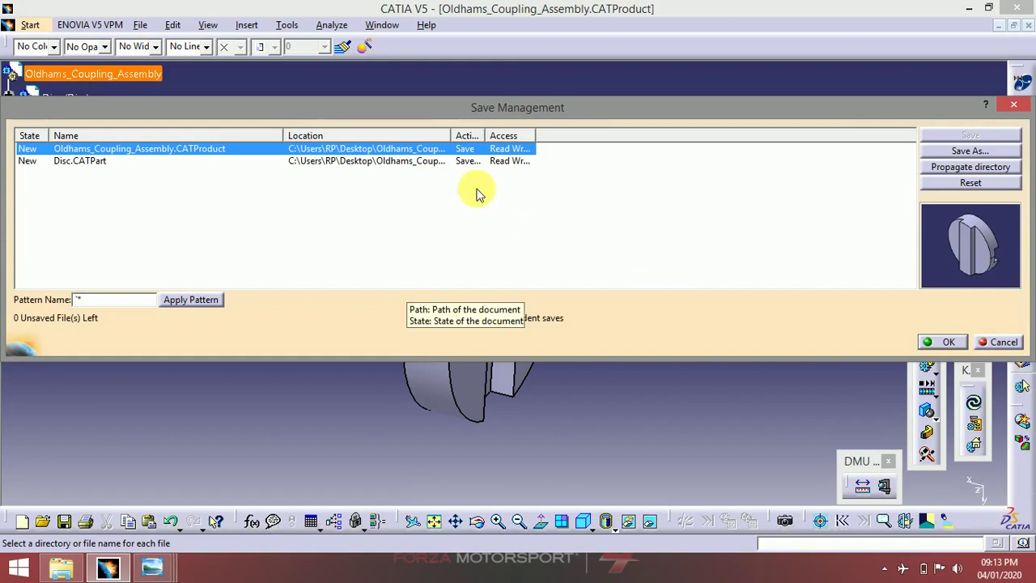
{"action": "left_click", "coordinate": [970, 167]}
{"action": "left_click", "coordinate": [943, 348]}
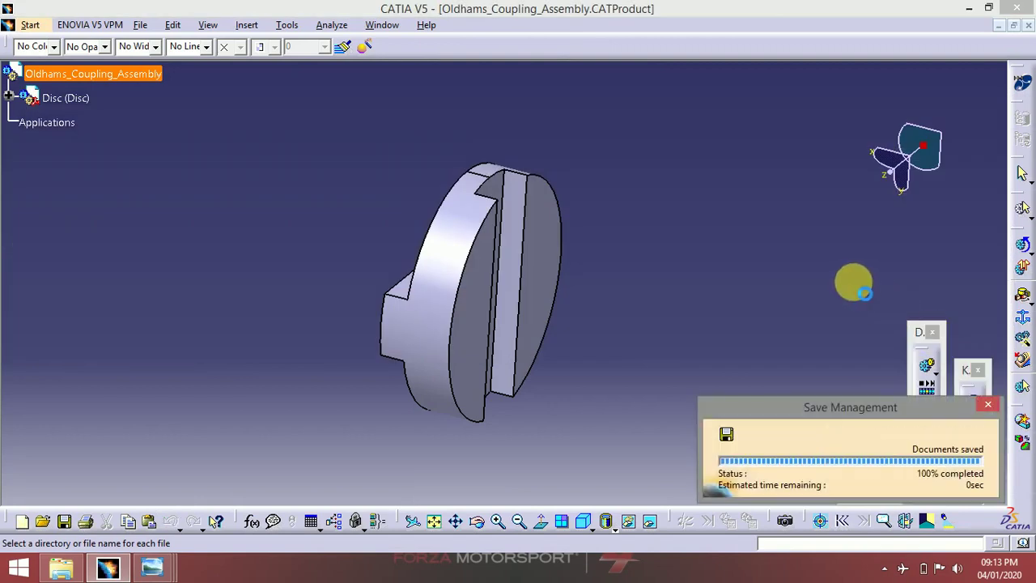
- Check the saved product and Disc part files in the desktop Oldhams_Coupling_Assembly folder, and return to the assembly in CATIA
{"action": "left_click", "coordinate": [1032, 570]}
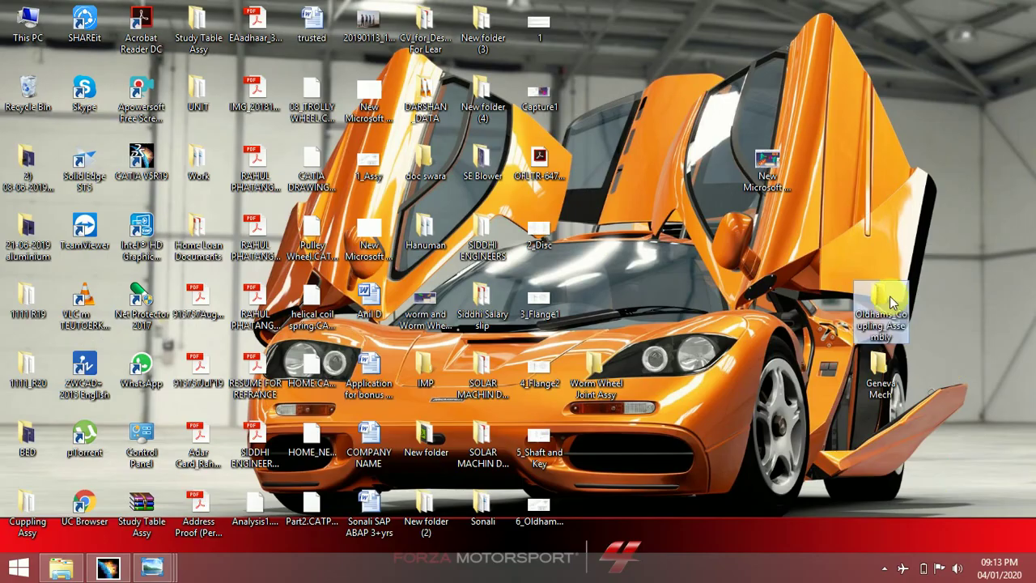
{"action": "left_click", "coordinate": [895, 314]}
{"action": "double_click", "coordinate": [895, 314]}
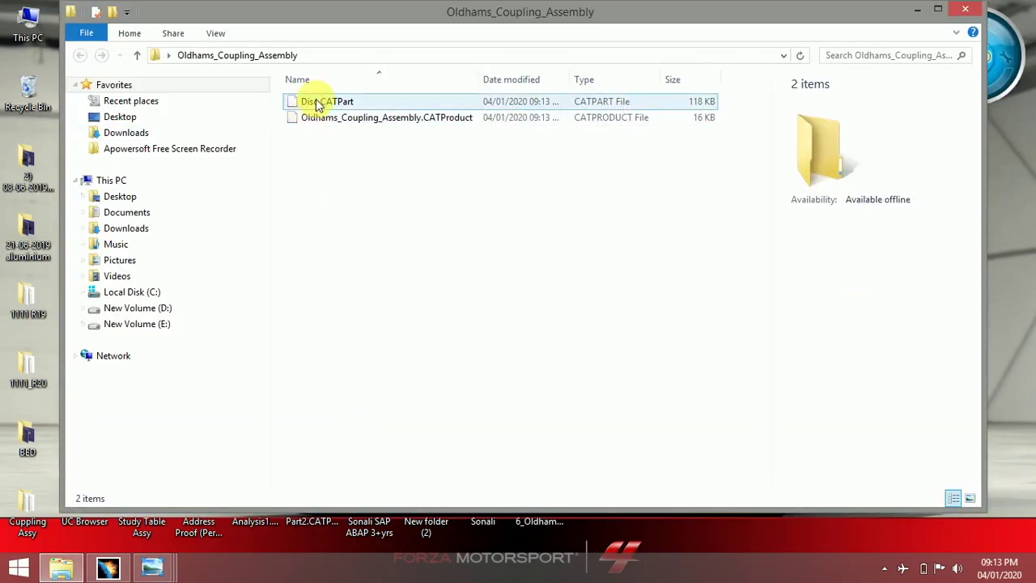
{"action": "left_click", "coordinate": [322, 121]}
{"action": "double_click", "coordinate": [322, 122]}
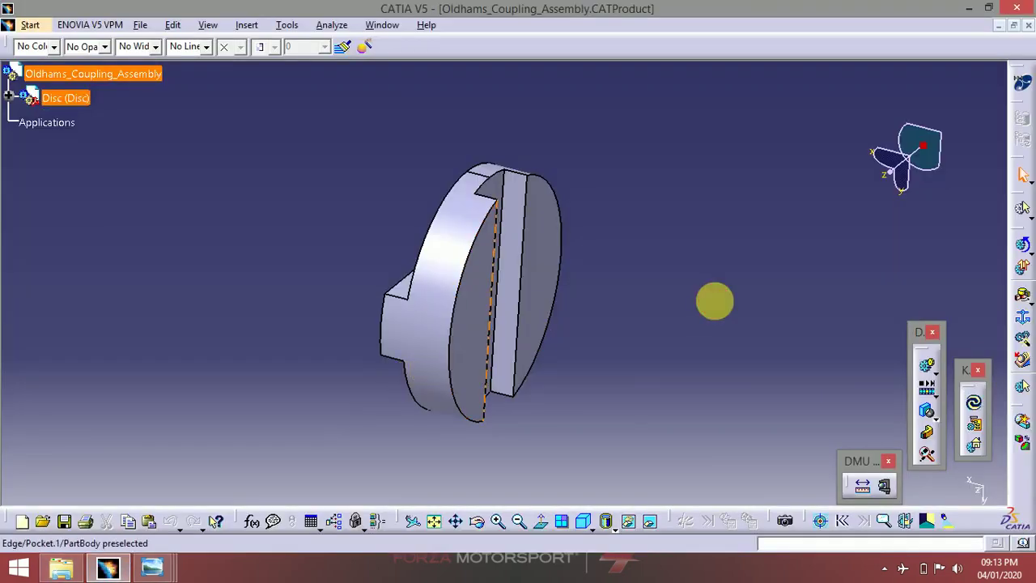
{"action": "middle_click", "coordinate": [537, 215]}
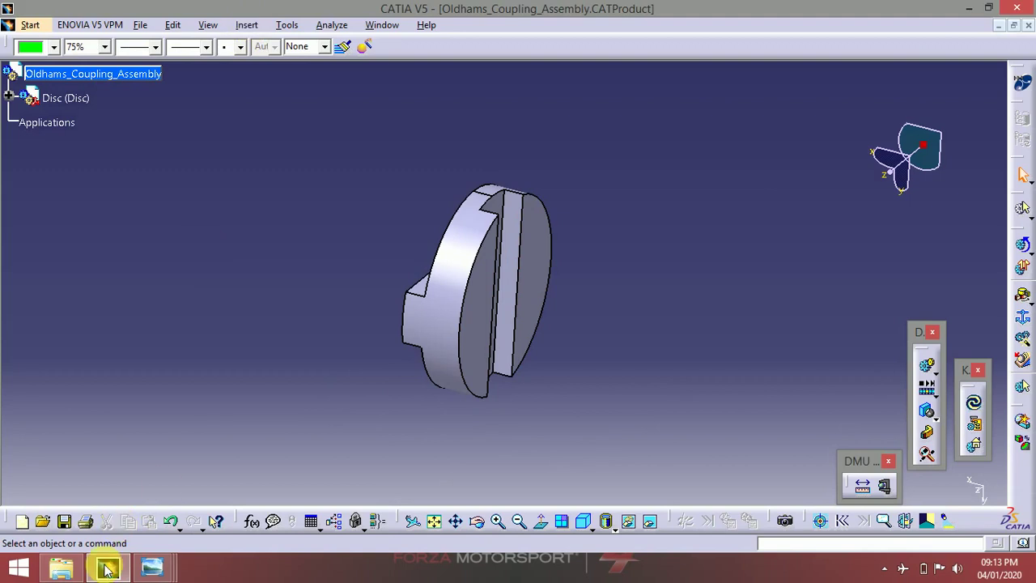
- Preview the flange, shaft-and-key and assembly drawings, and bring up the 3_Flange1 drawing to examine its dimensions
{"action": "mouse_move", "coordinate": [152, 568]}
{"action": "mouse_move", "coordinate": [293, 499]}
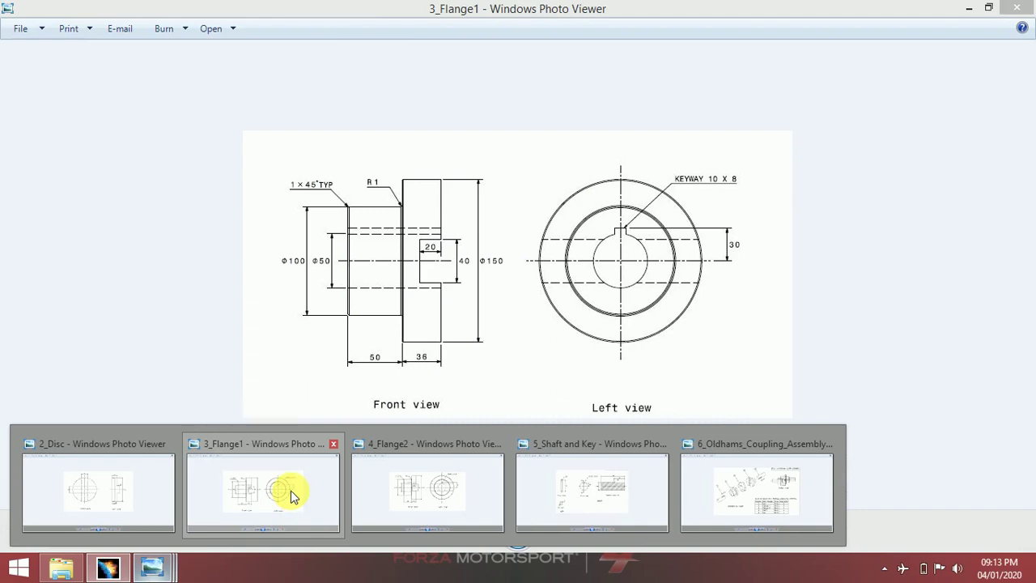
{"action": "mouse_move", "coordinate": [414, 491]}
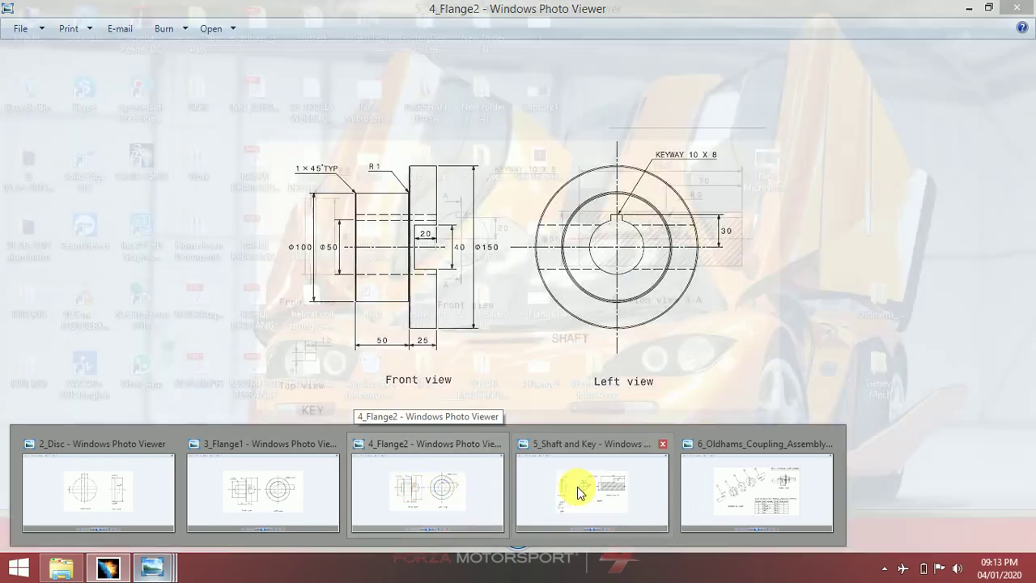
{"action": "mouse_move", "coordinate": [781, 482]}
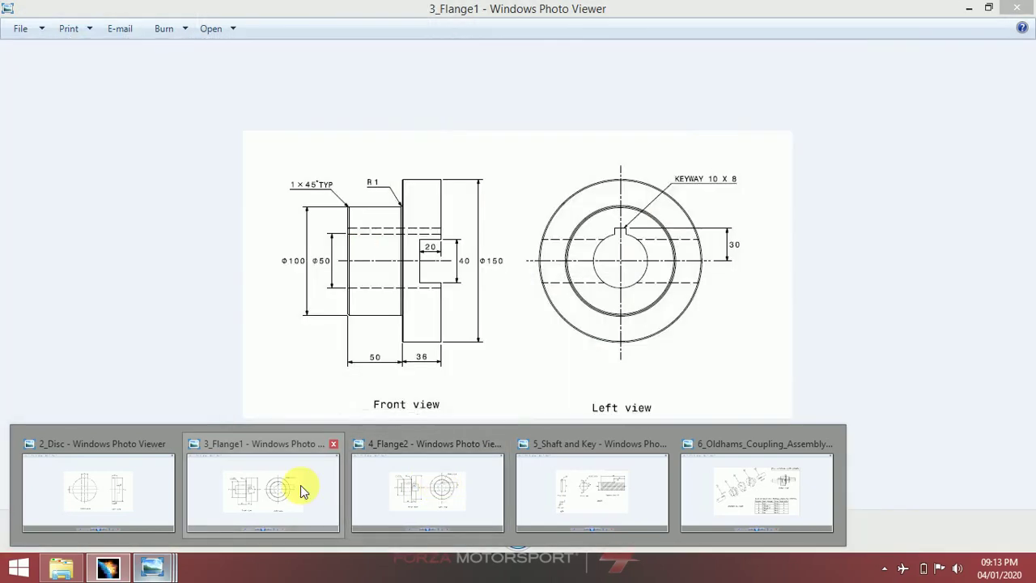
{"action": "left_click", "coordinate": [300, 485]}
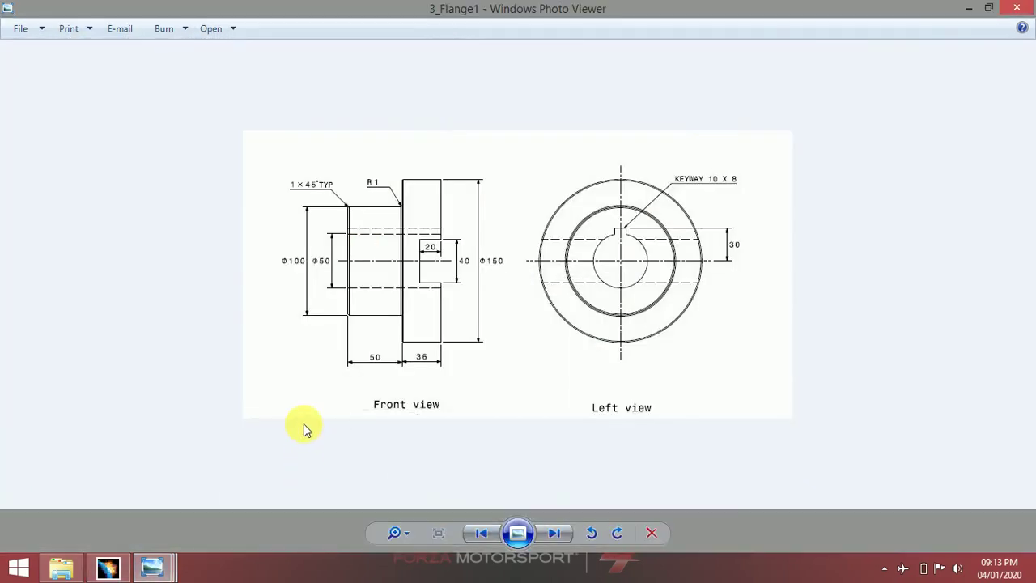
- Back in CATIA, insert a new part under Oldhams_Coupling_Assembly, using the assembly's origin as the part's origin point
{"action": "left_click", "coordinate": [105, 569]}
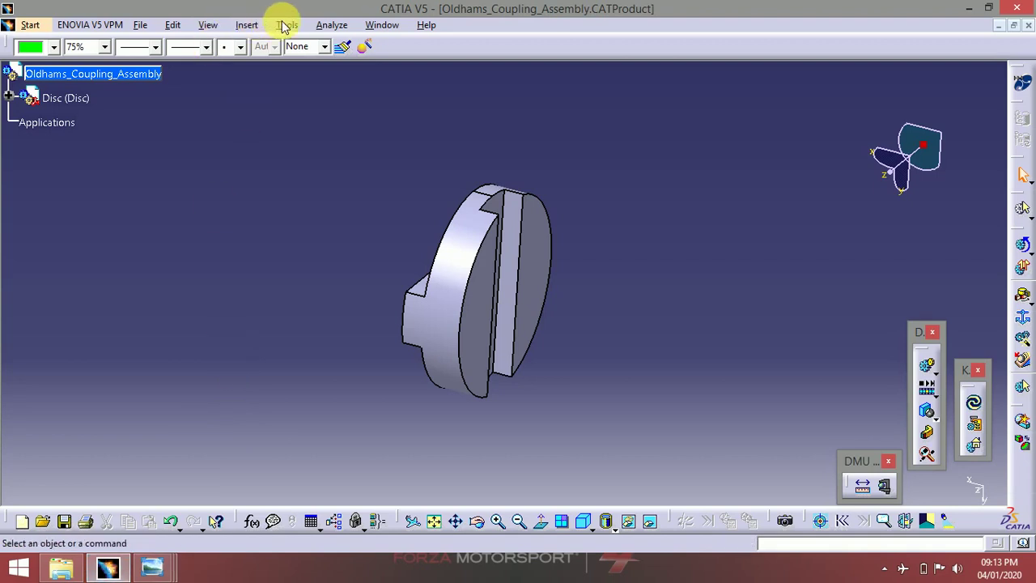
{"action": "left_click", "coordinate": [246, 25]}
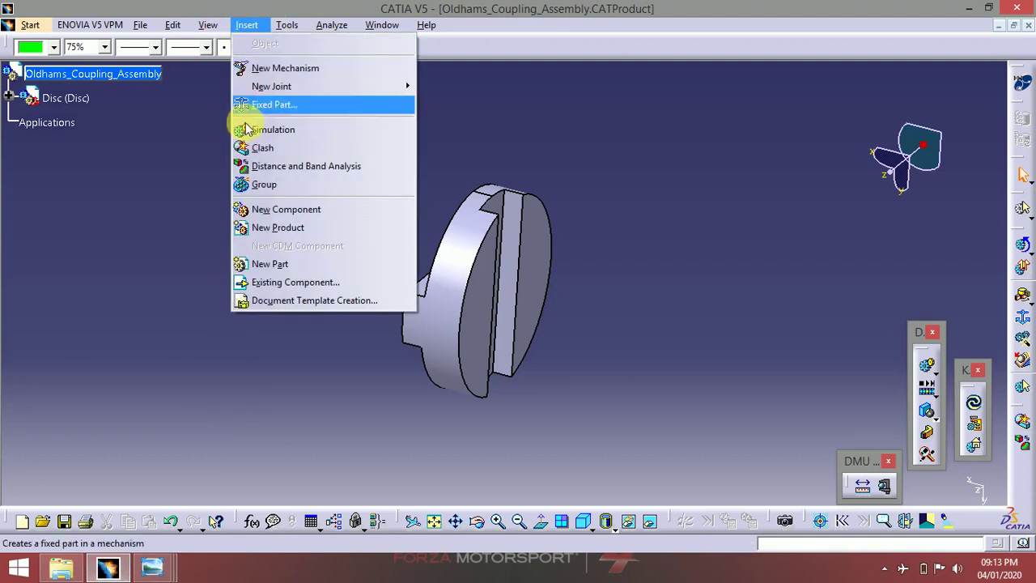
{"action": "left_click", "coordinate": [267, 264]}
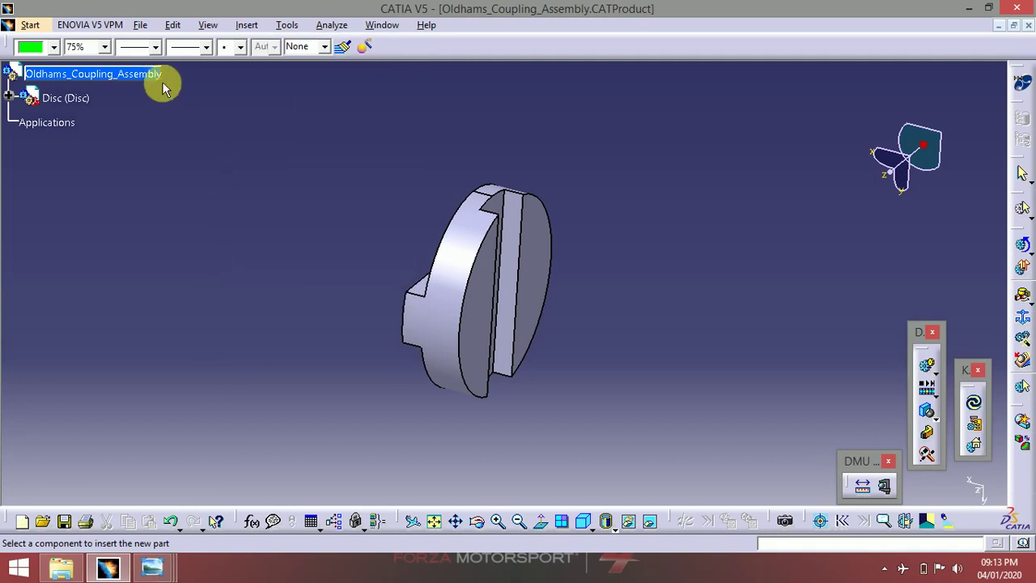
{"action": "left_click", "coordinate": [154, 76]}
{"action": "left_click", "coordinate": [634, 346]}
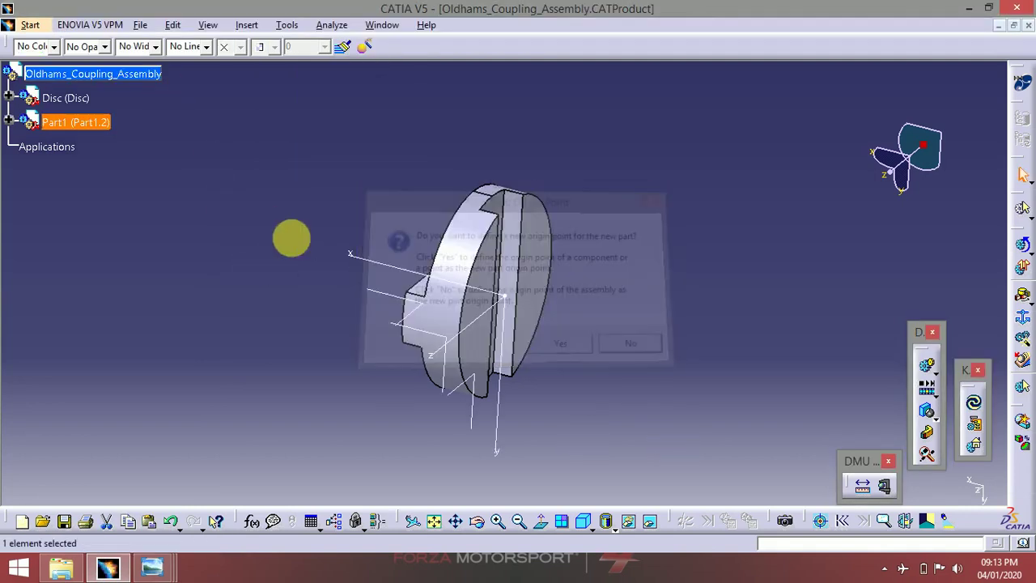
- Expand the new part's branch in the tree and activate its PartBody for part design
{"action": "left_click", "coordinate": [8, 120]}
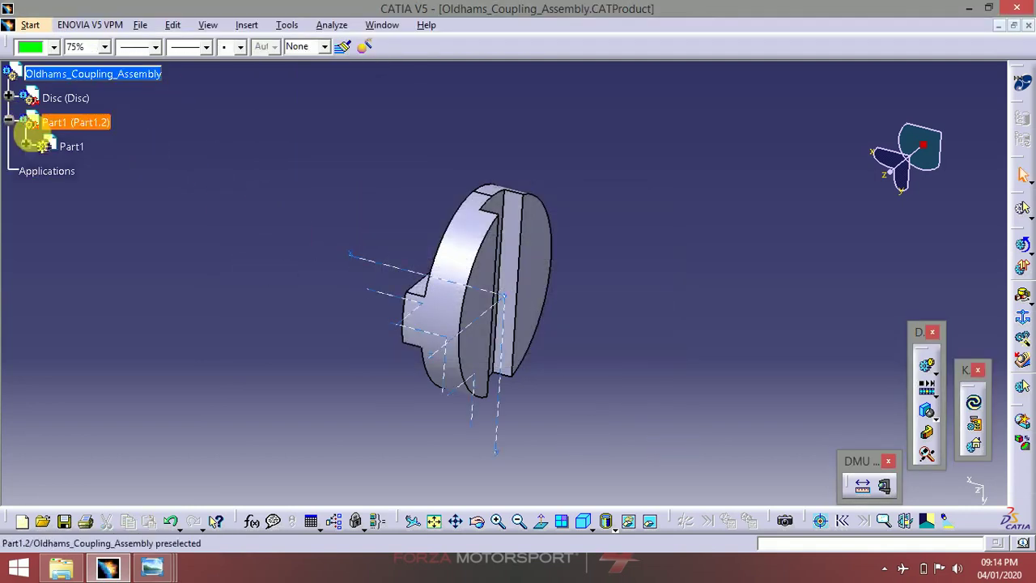
{"action": "left_click", "coordinate": [27, 144]}
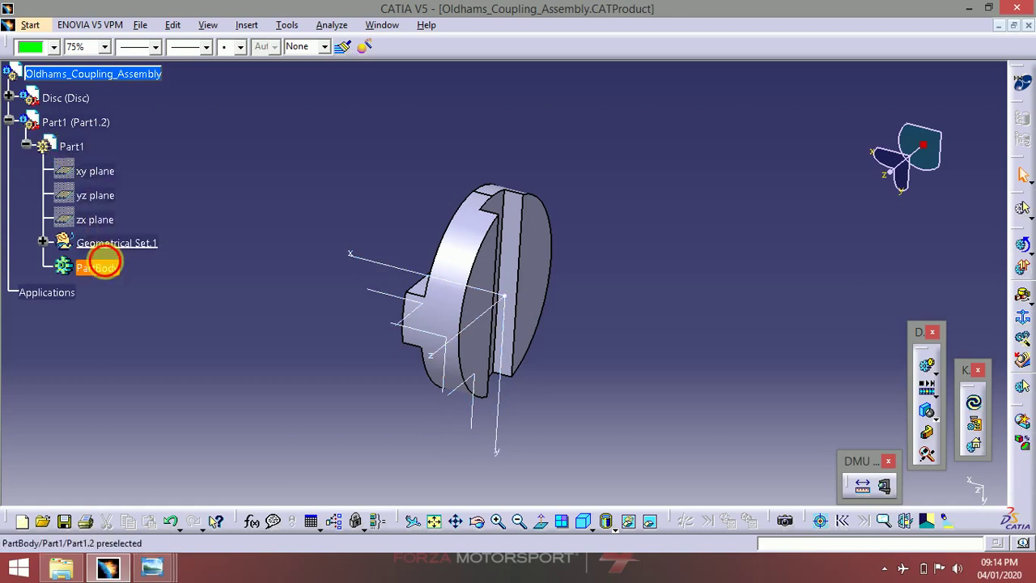
{"action": "double_click", "coordinate": [97, 268]}
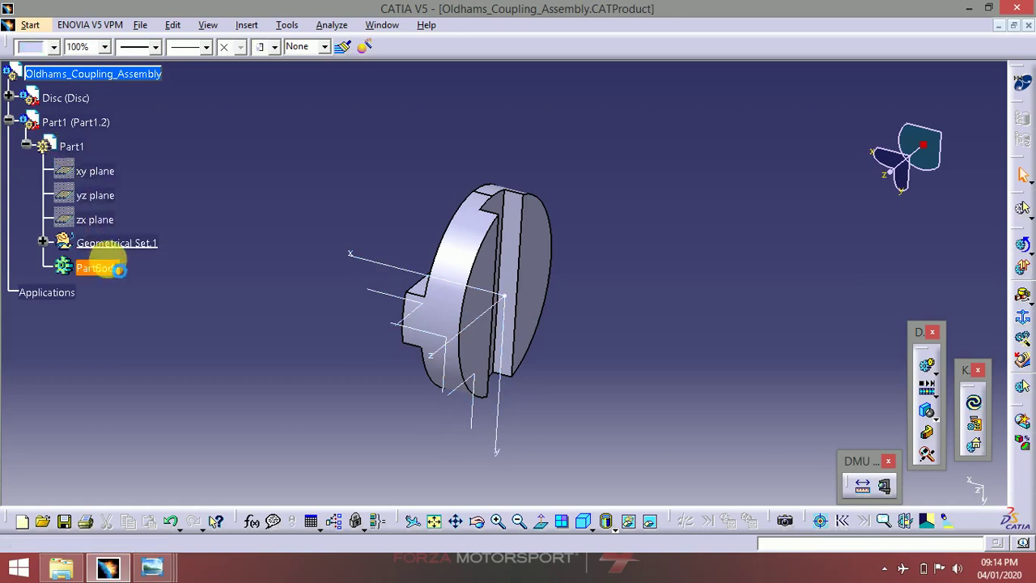
- Set the new part's instance name, part number and product description to "Flange 1 & Flange 2 are Same"
{"action": "right_click", "coordinate": [95, 120]}
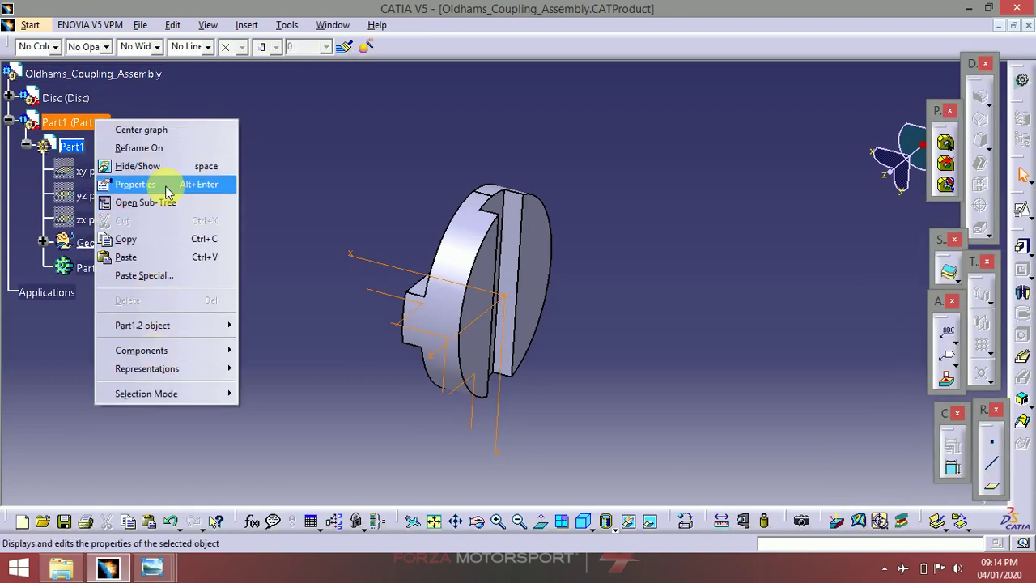
{"action": "left_click", "coordinate": [164, 185]}
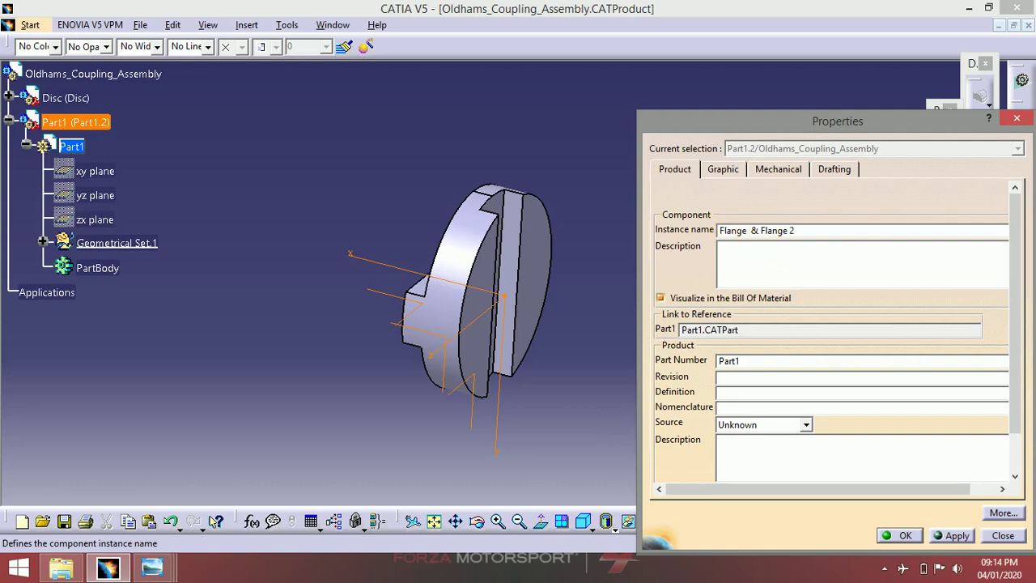
{"action": "type", "text": "1"}
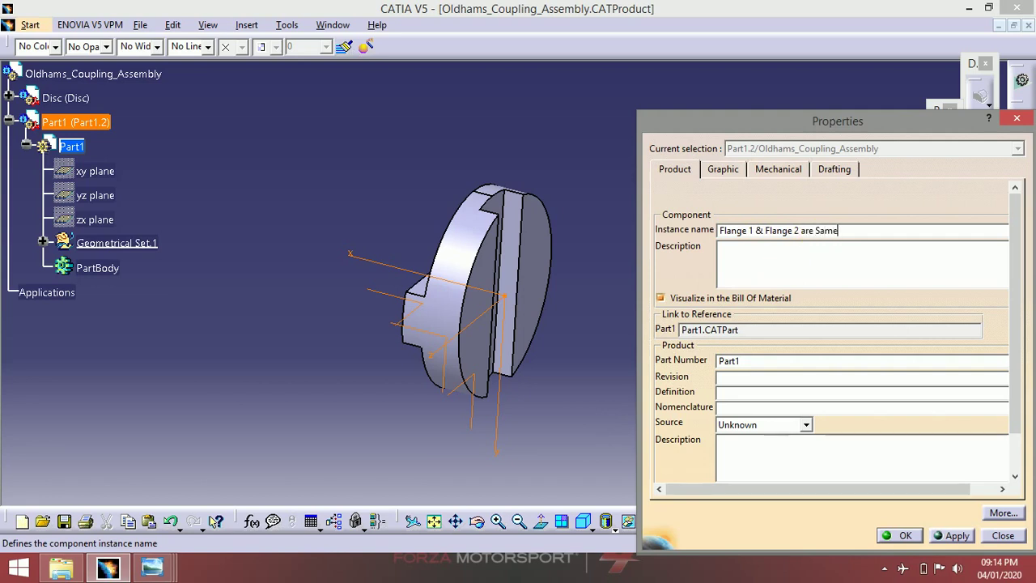
{"action": "left_click_drag", "start_coordinate": [842, 230], "coordinate": [710, 233]}
{"action": "key", "text": "ctrl+c"}
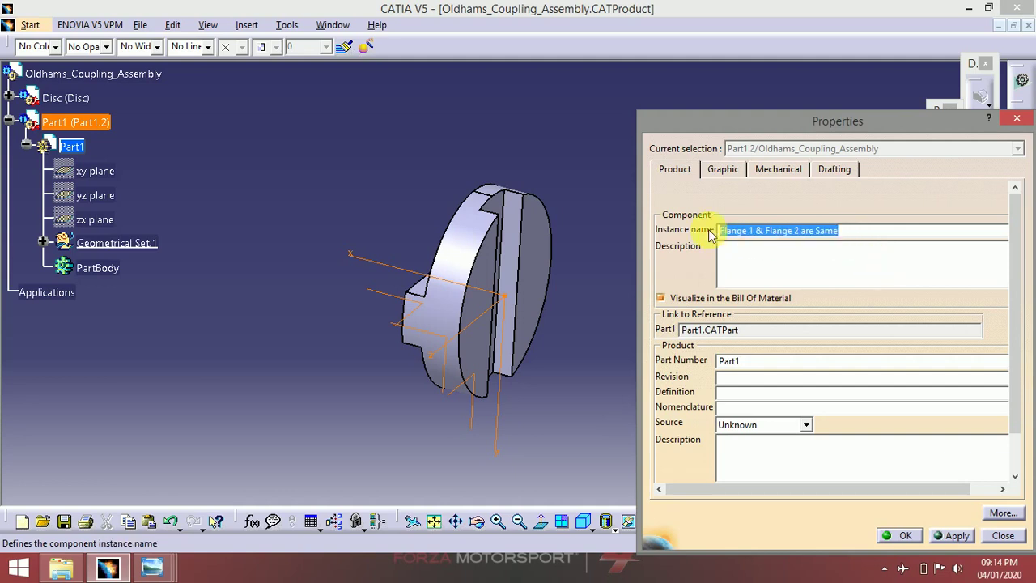
{"action": "left_click", "coordinate": [751, 457]}
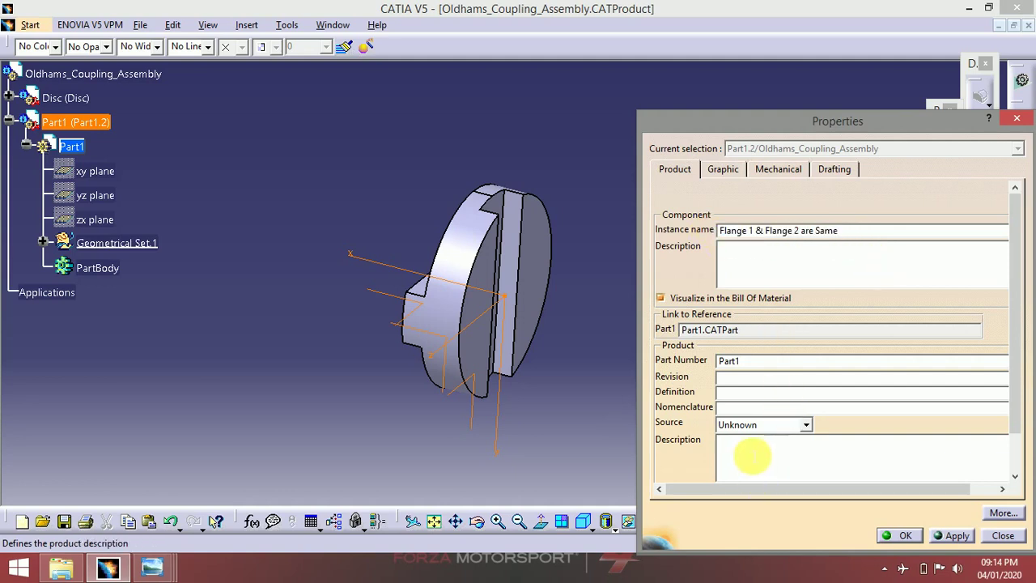
{"action": "key", "text": "ctrl+v"}
{"action": "double_click", "coordinate": [729, 361]}
{"action": "key", "text": "ctrl+v"}
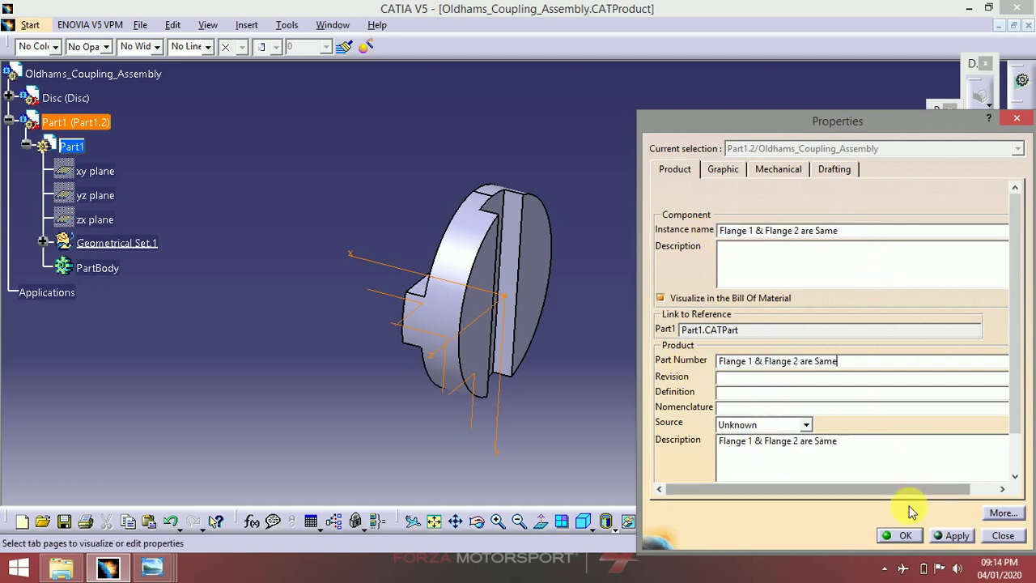
{"action": "left_click", "coordinate": [904, 535]}
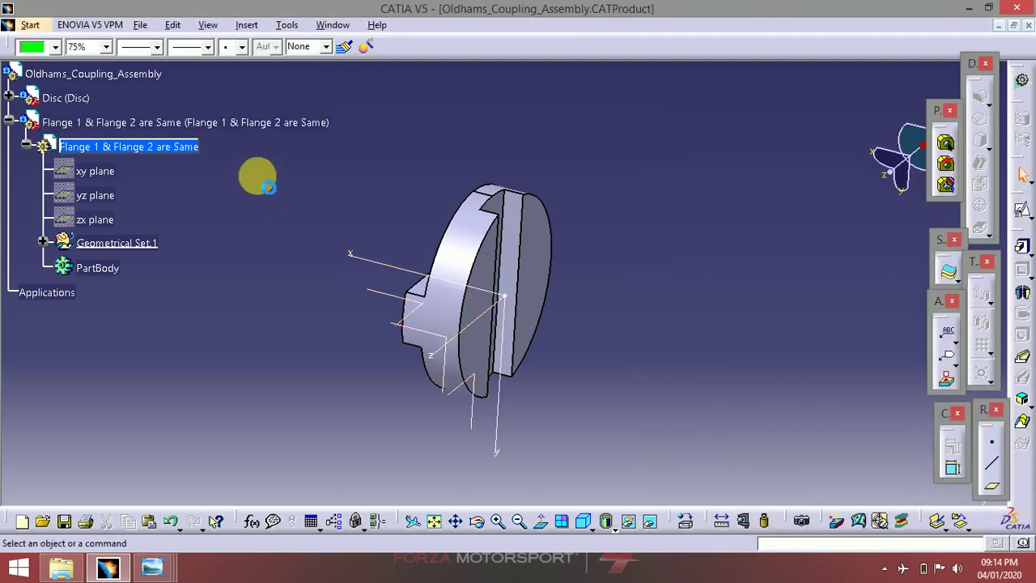
- Measure the distance from the flange part's absolute axis origin to the Disc's slot face
{"action": "middle_click_drag", "start_coordinate": [322, 248], "coordinate": [388, 312]}
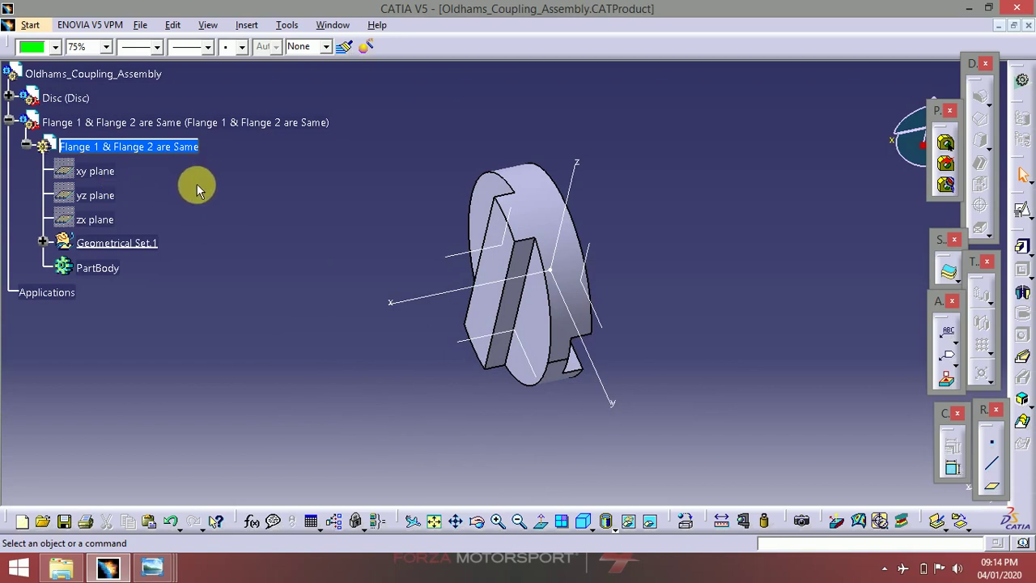
{"action": "middle_click_drag", "start_coordinate": [278, 284], "coordinate": [513, 278]}
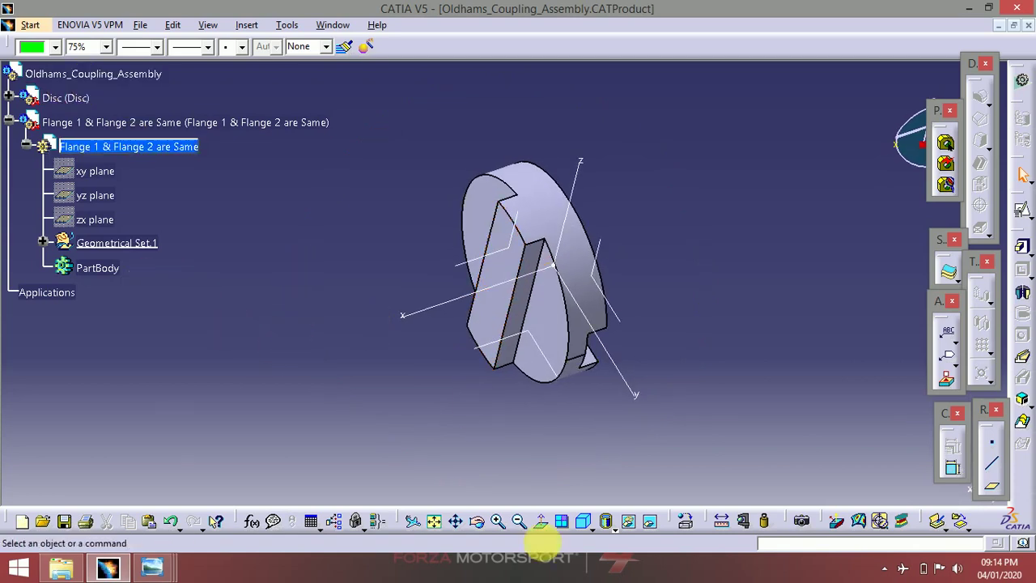
{"action": "left_click", "coordinate": [722, 521]}
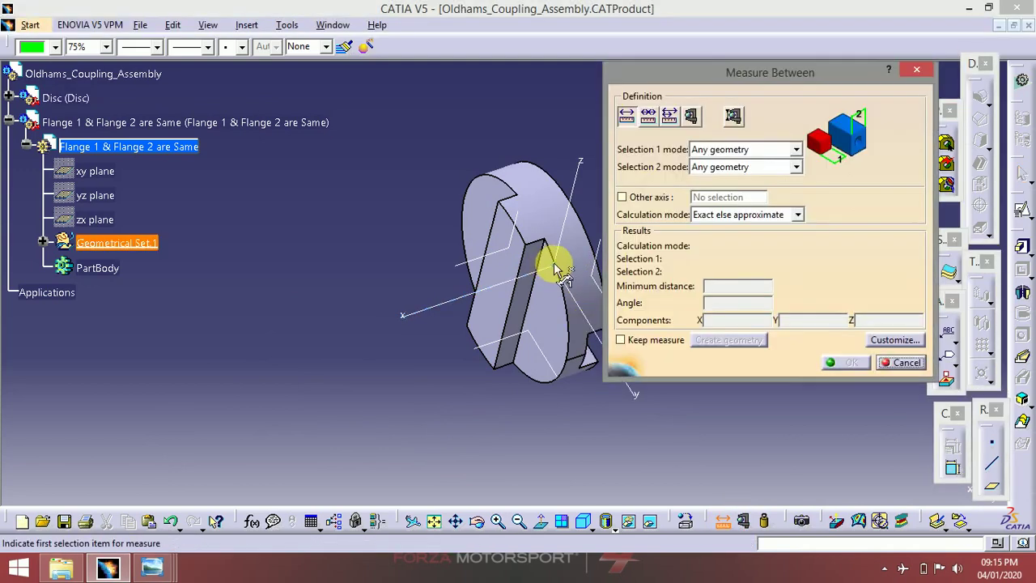
{"action": "left_click", "coordinate": [479, 300]}
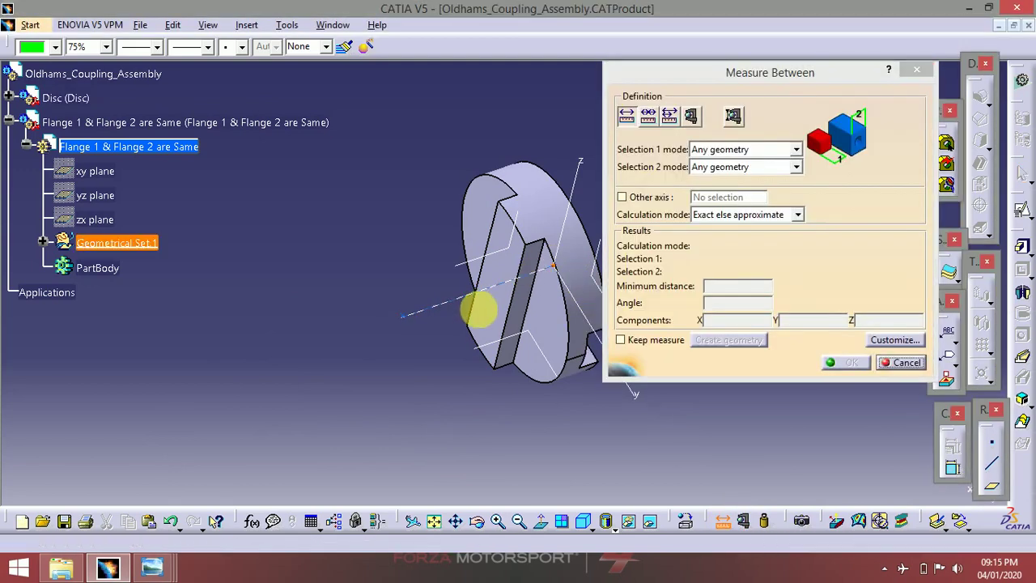
{"action": "left_click", "coordinate": [491, 314]}
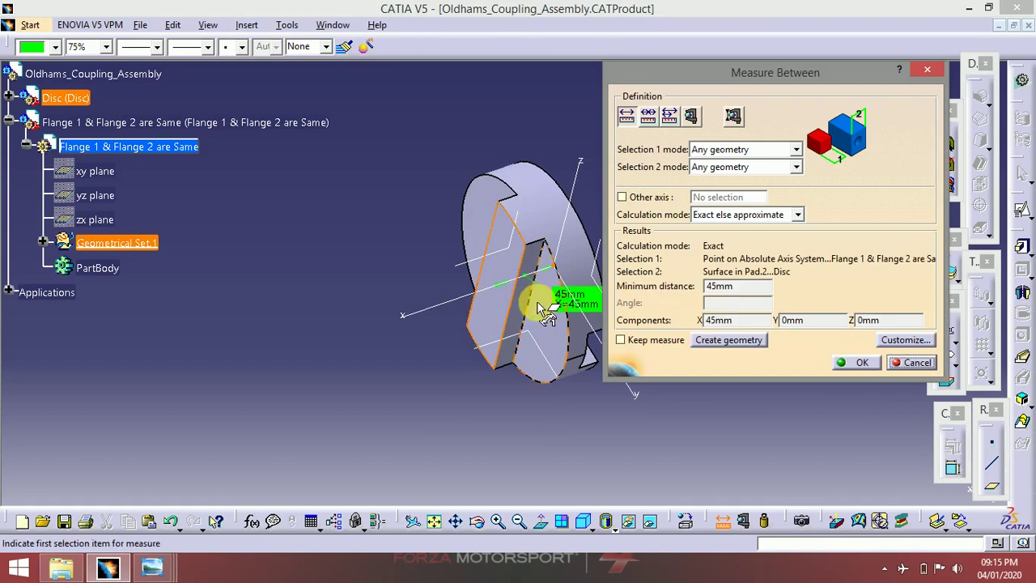
{"action": "key", "text": "Escape"}
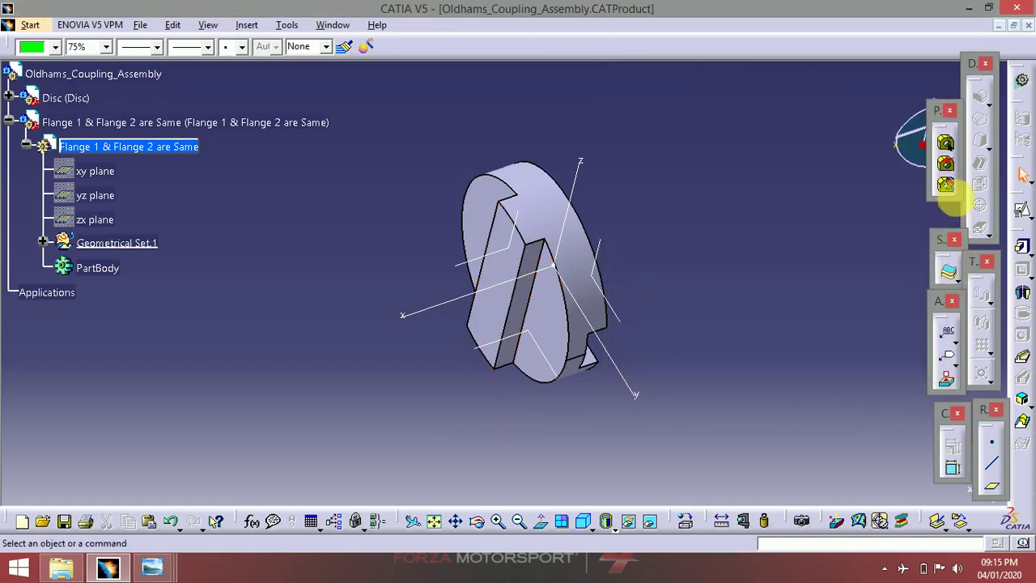
- Create a reference point by coordinates at X 45 mm, Y 0 mm, Z 0 mm from the flange part's origin
{"action": "left_click", "coordinate": [991, 441]}
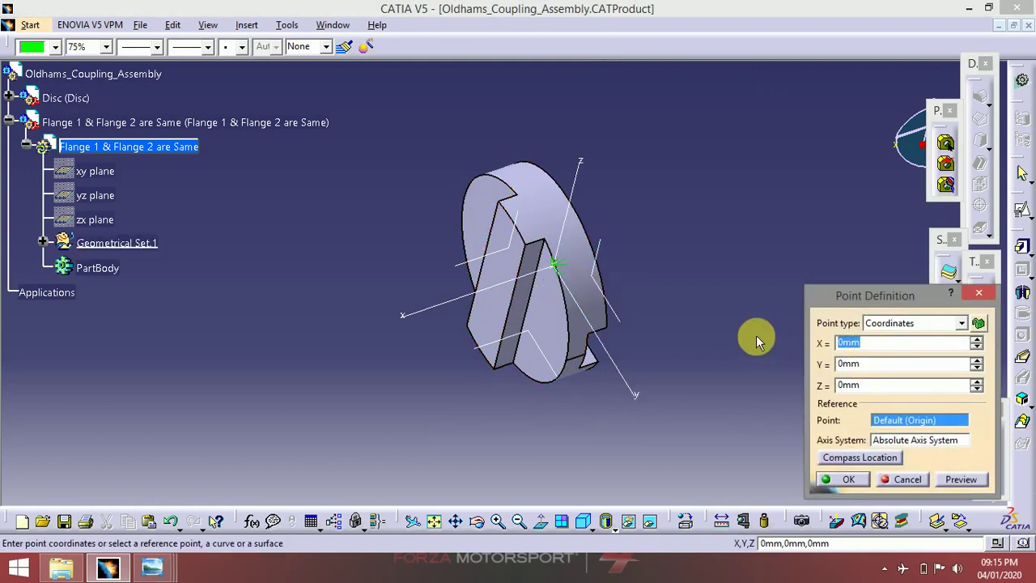
{"action": "type", "text": "45"}
{"action": "left_click", "coordinate": [961, 479]}
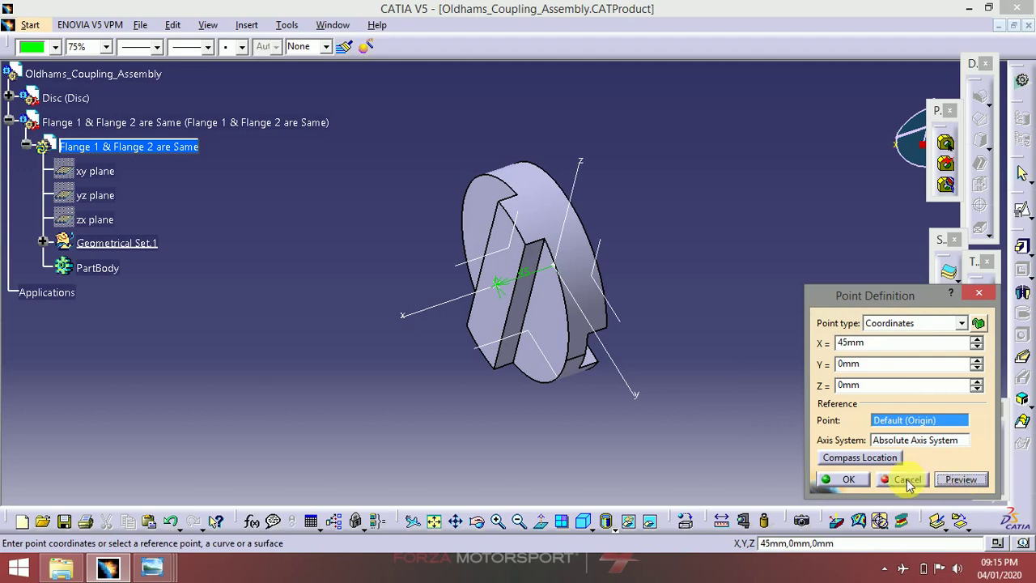
{"action": "left_click", "coordinate": [843, 479]}
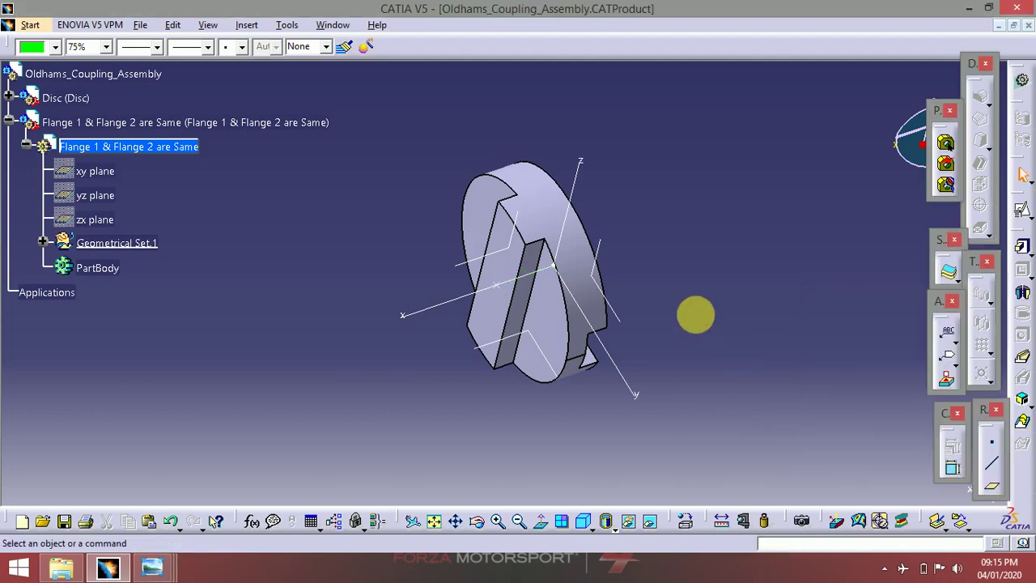
- Hide the Disc and delete the flange part's existing axis system at the origin
{"action": "right_click", "coordinate": [83, 98]}
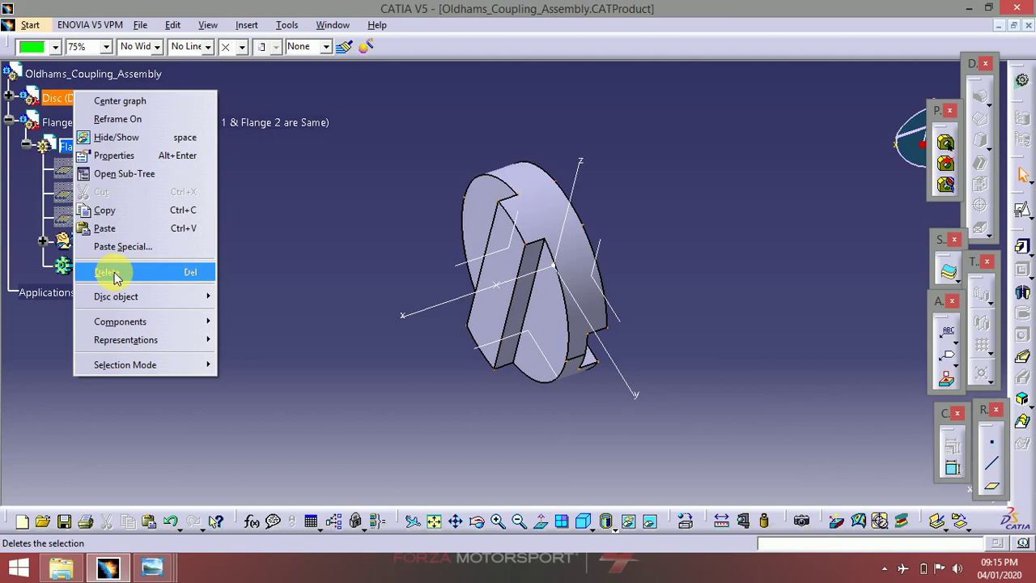
{"action": "left_click", "coordinate": [125, 140]}
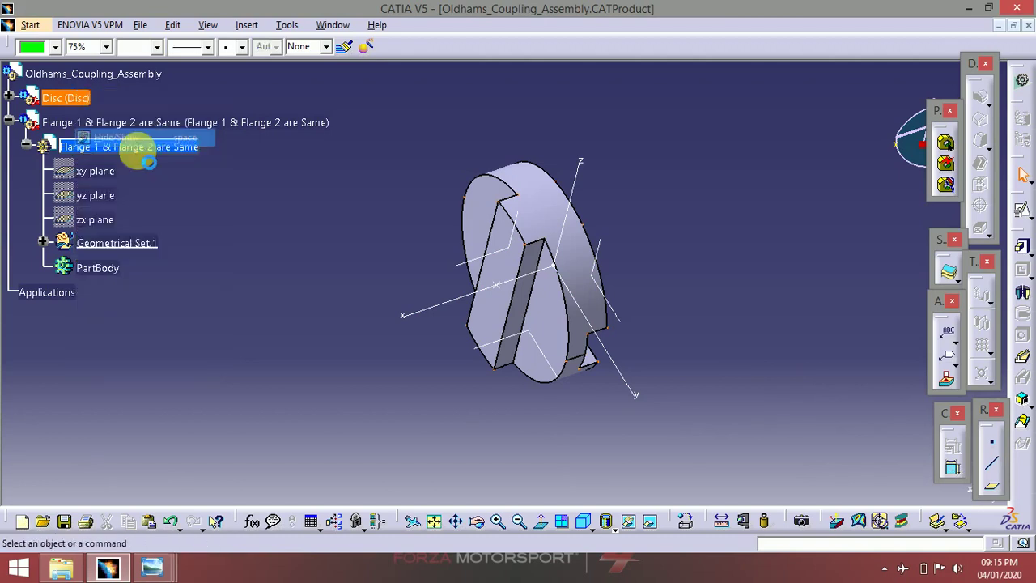
{"action": "left_click", "coordinate": [470, 293]}
{"action": "key", "text": "Delete"}
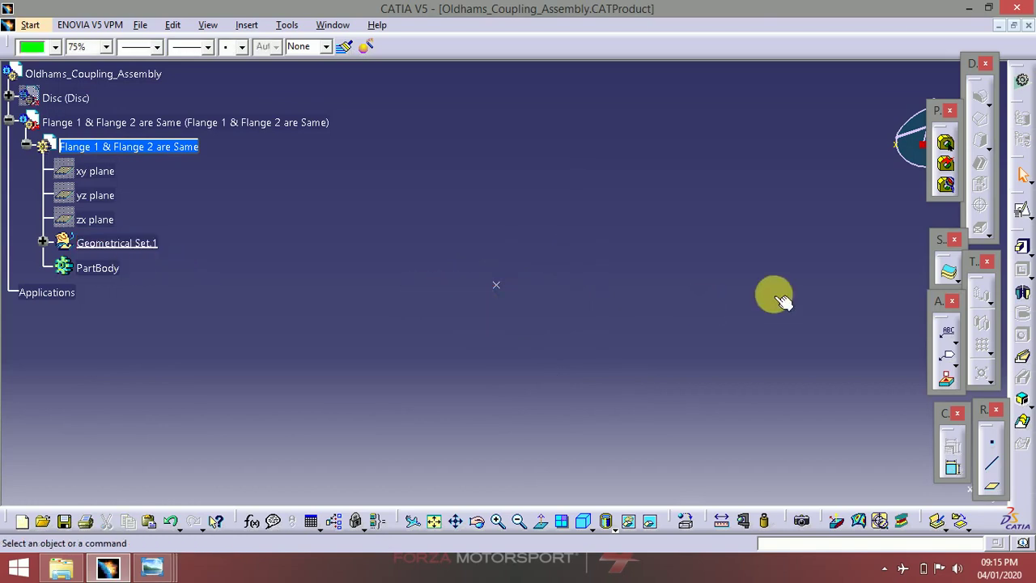
- Insert a standard axis system in the flange part with its origin on the 45 mm reference point
{"action": "left_click", "coordinate": [247, 24]}
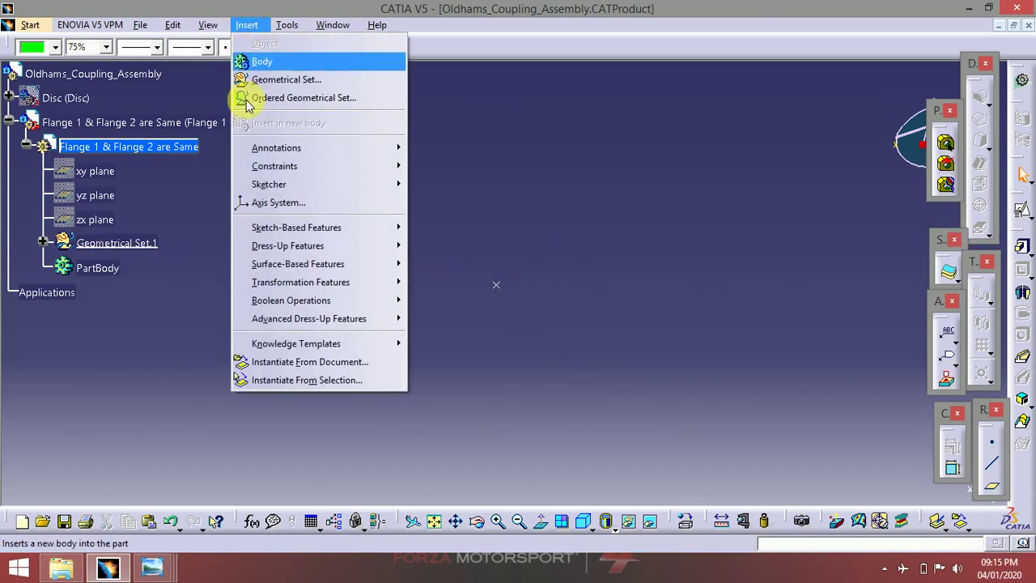
{"action": "left_click", "coordinate": [267, 204]}
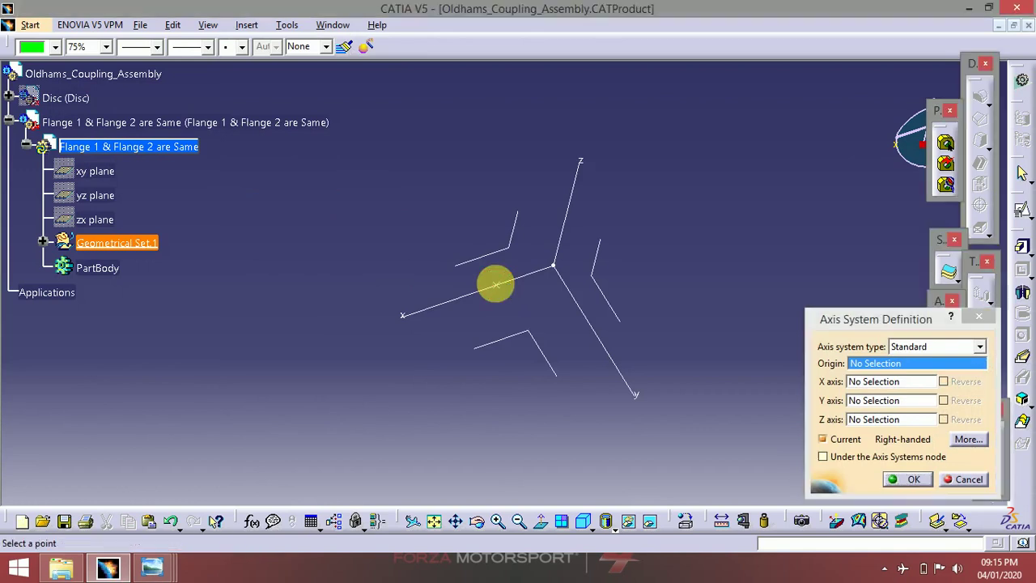
{"action": "left_click", "coordinate": [496, 286]}
{"action": "left_click", "coordinate": [913, 480]}
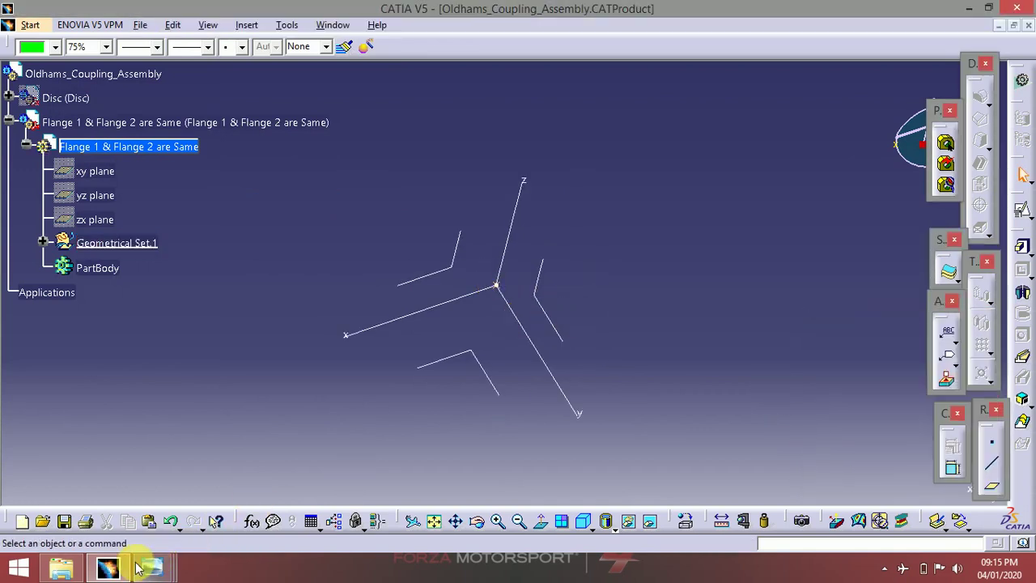
- Bring up the 3_Flange1 drawing to examine the flange's dimensions, and return to the assembly in CATIA
{"action": "mouse_move", "coordinate": [152, 567]}
{"action": "mouse_move", "coordinate": [254, 484]}
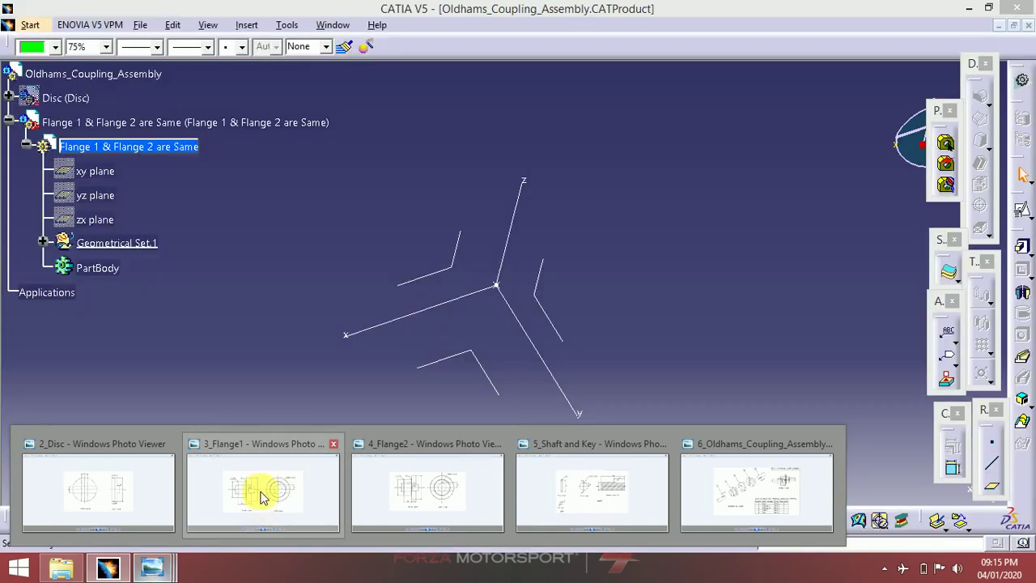
{"action": "left_click", "coordinate": [263, 497]}
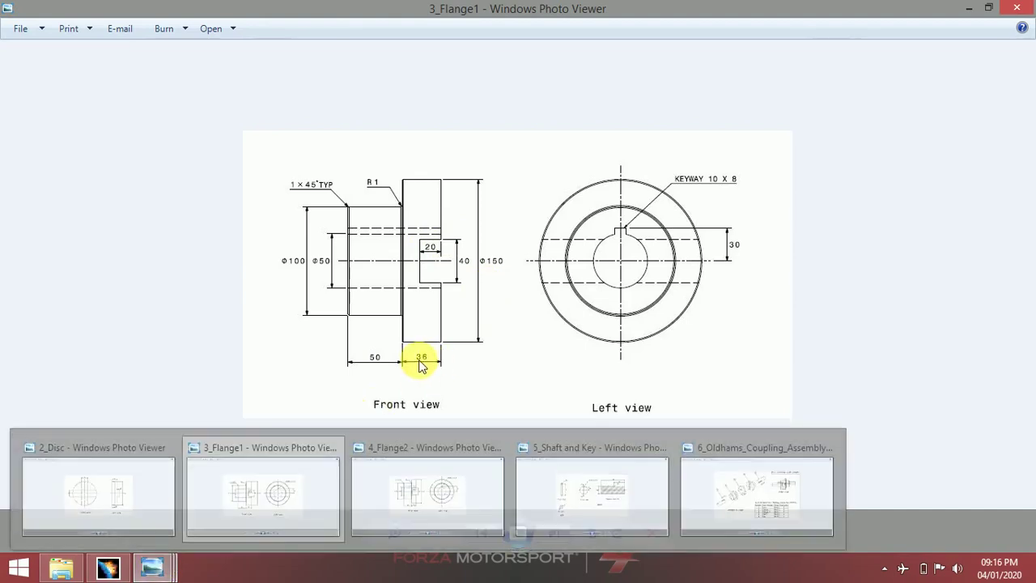
{"action": "left_click", "coordinate": [121, 566]}
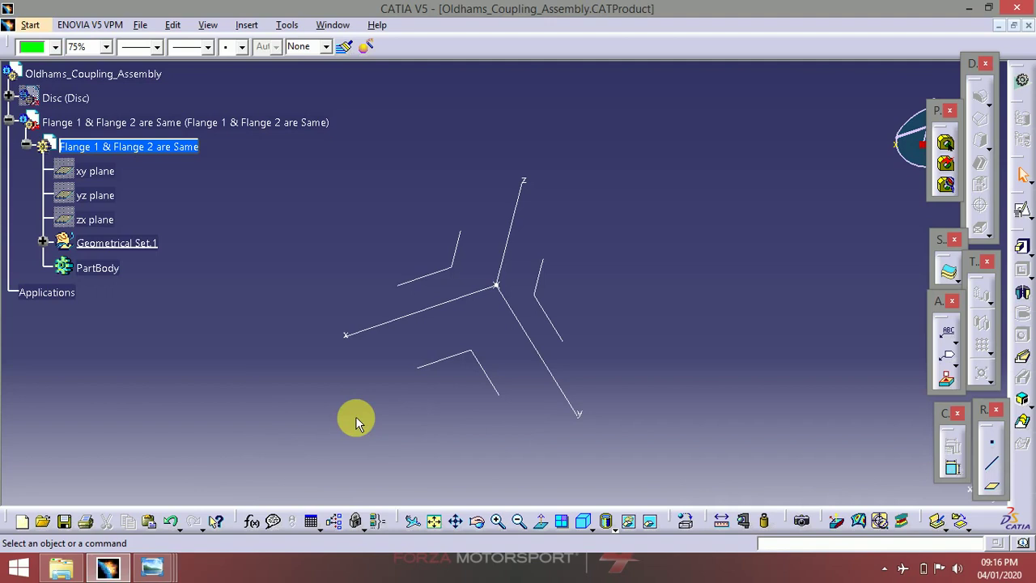
- Start a positioned sketch on the new axis system's YZ plane and draw an origin-centred circle about 275 mm in diameter
{"action": "left_click", "coordinate": [1021, 212]}
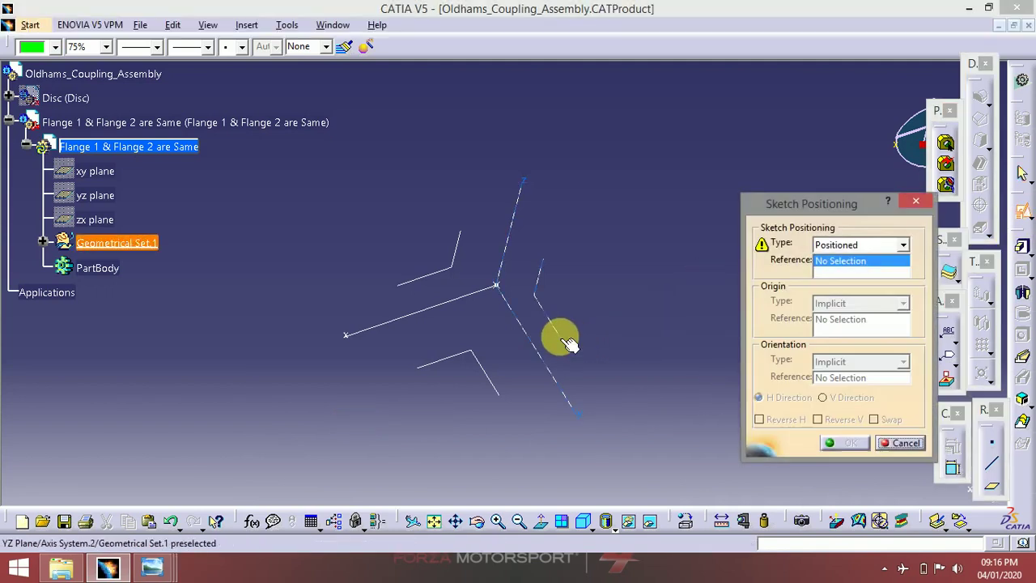
{"action": "left_click", "coordinate": [564, 341]}
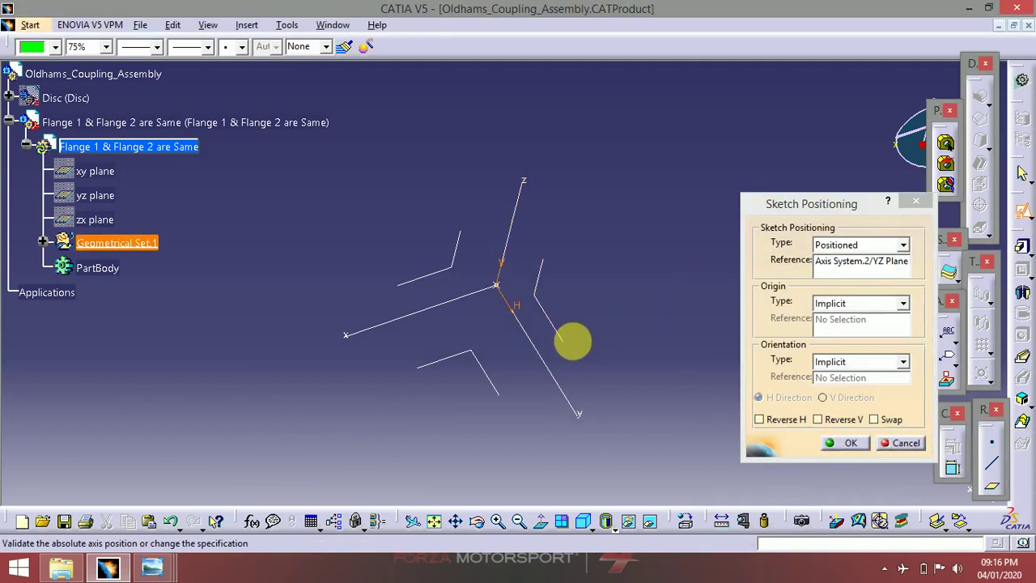
{"action": "left_click", "coordinate": [843, 443]}
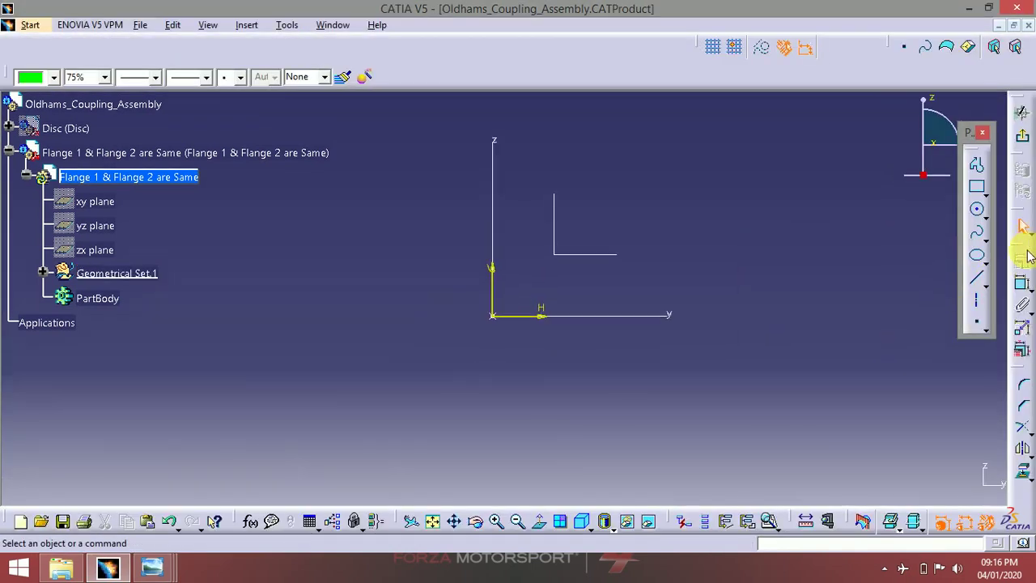
{"action": "left_click", "coordinate": [977, 209]}
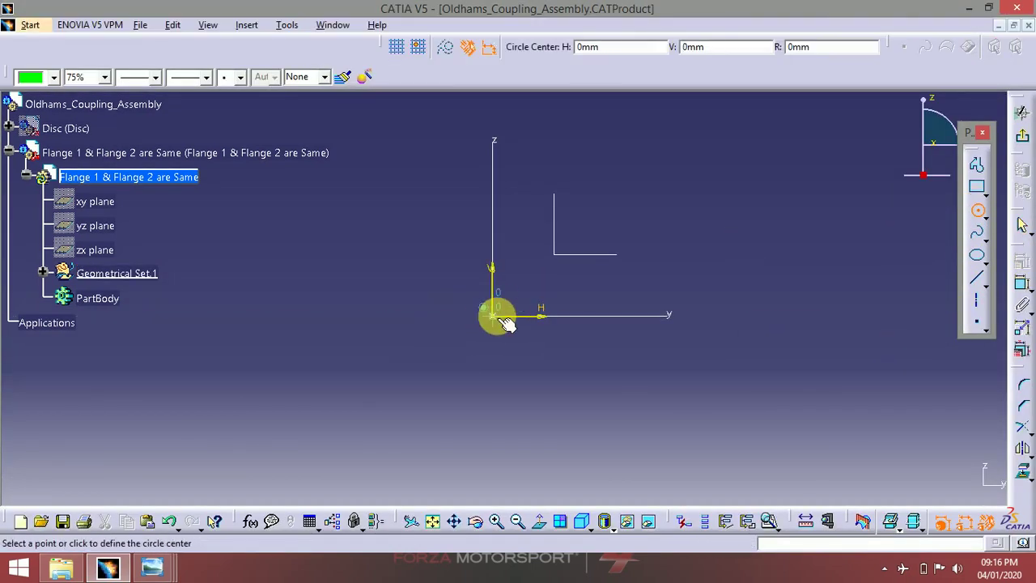
{"action": "left_click", "coordinate": [494, 315]}
{"action": "left_click", "coordinate": [672, 243]}
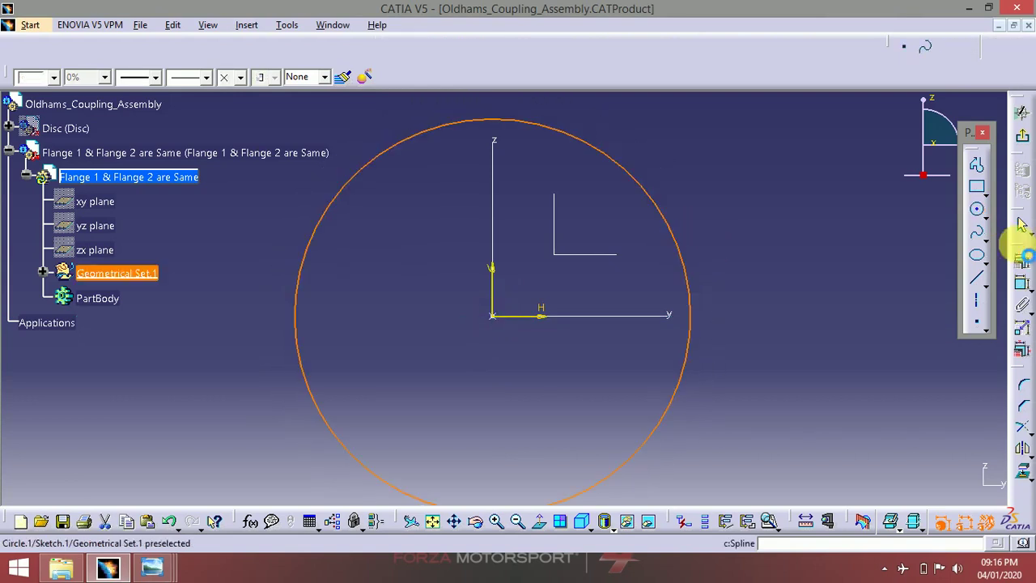
- Dimension the circle's diameter, set it to 150 mm, and exit the sketch
{"action": "left_click", "coordinate": [1022, 288]}
{"action": "left_click", "coordinate": [809, 300]}
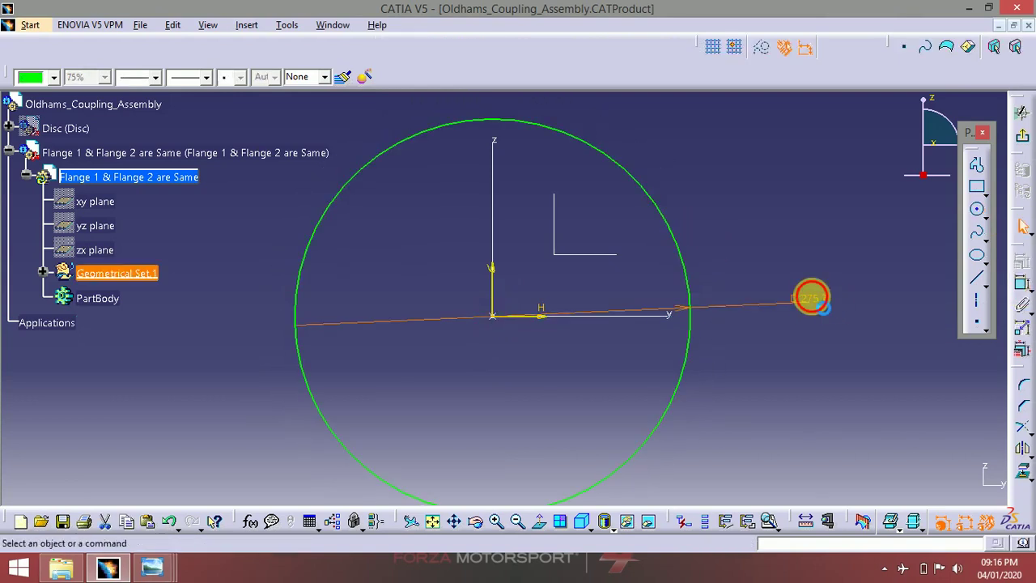
{"action": "double_click", "coordinate": [809, 301]}
{"action": "type", "text": "150mm"}
{"action": "key", "text": "Return"}
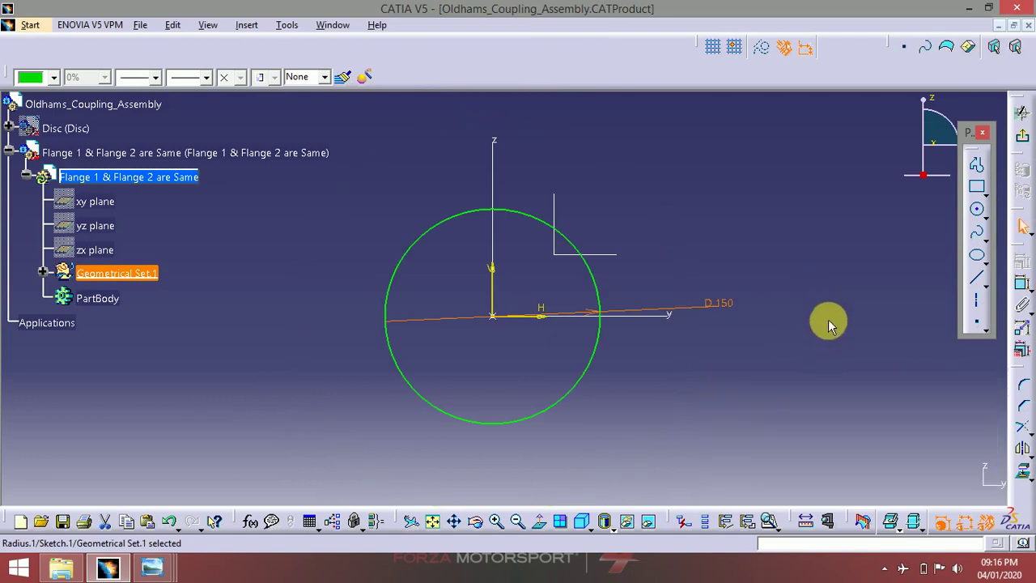
{"action": "left_click", "coordinate": [1021, 134]}
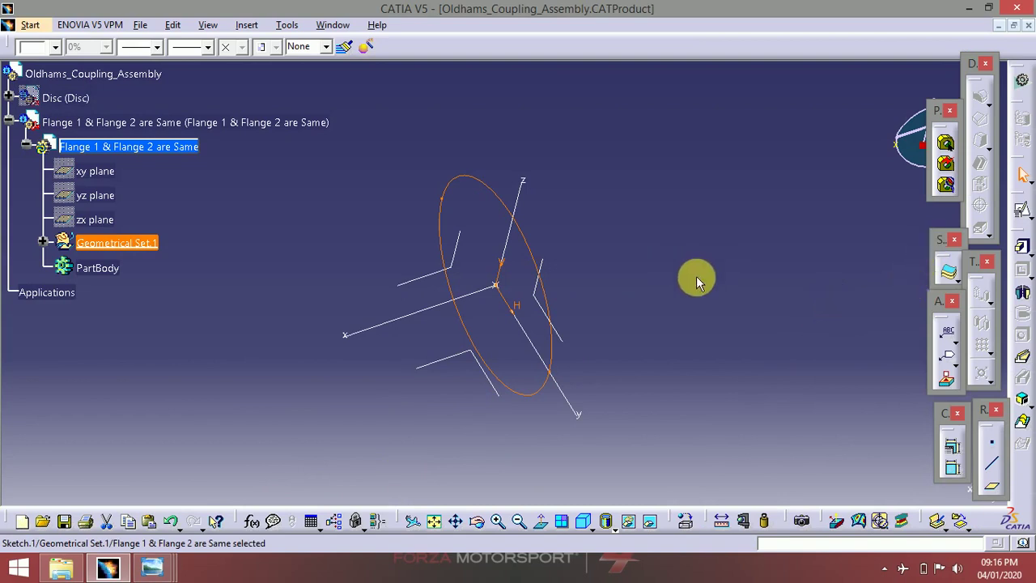
- Pad the 150 mm circle with a first limit of 16 mm and a second limit of 20 mm
{"action": "mouse_move", "coordinate": [698, 277]}
{"action": "middle_mouse_down"}
{"action": "mouse_move", "coordinate": [687, 319]}
{"action": "mouse_move", "coordinate": [684, 296]}
{"action": "mouse_move", "coordinate": [437, 377]}
{"action": "mouse_move", "coordinate": [444, 354]}
{"action": "mouse_move", "coordinate": [434, 358]}
{"action": "middle_mouse_up"}
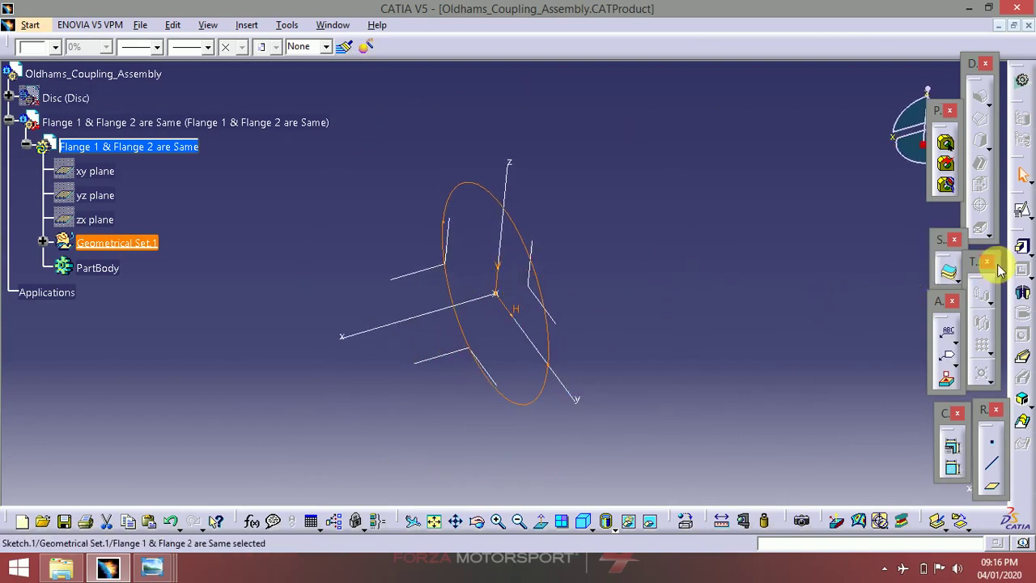
{"action": "left_click", "coordinate": [1022, 250]}
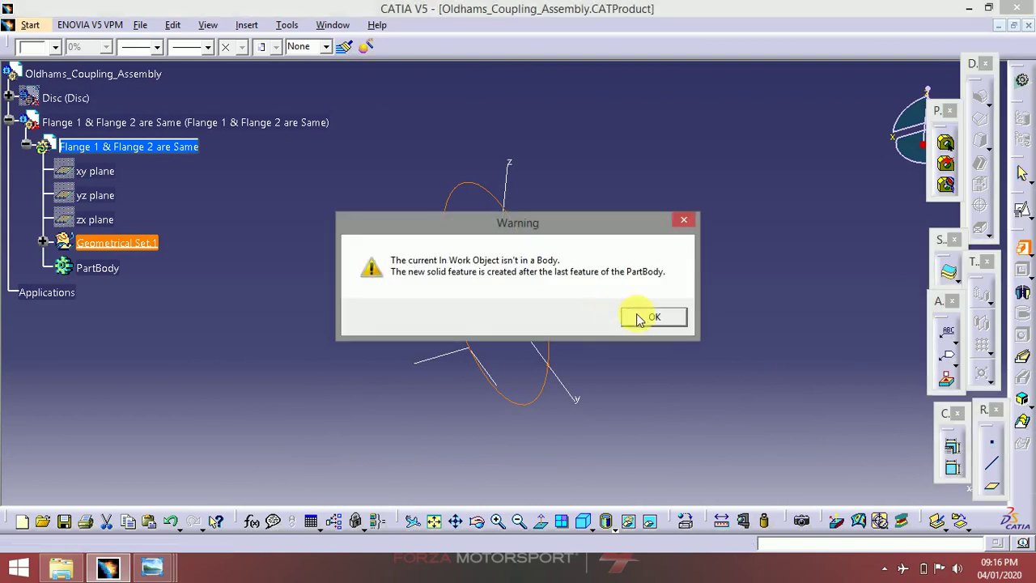
{"action": "left_click", "coordinate": [651, 317]}
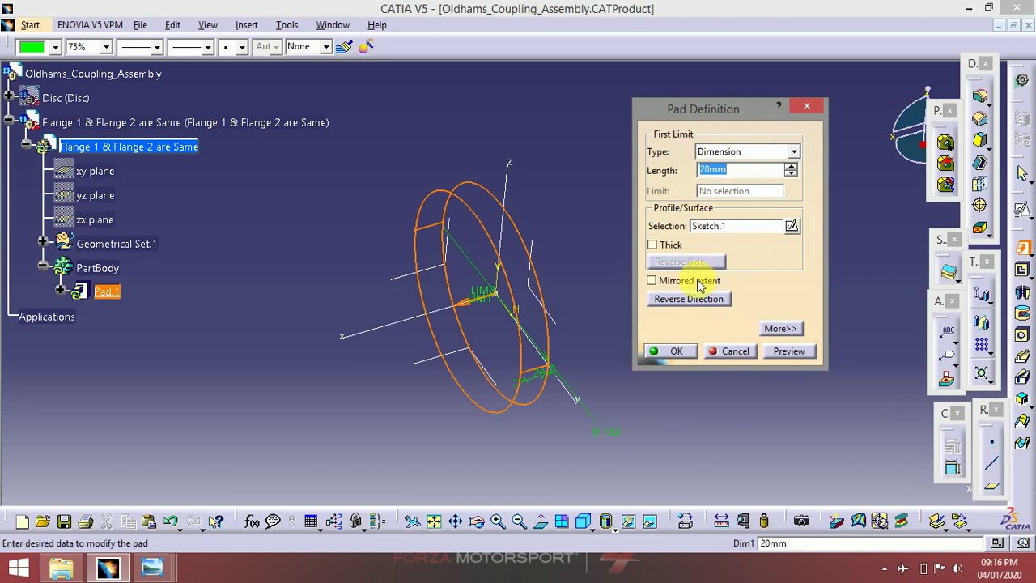
{"action": "left_click", "coordinate": [779, 327]}
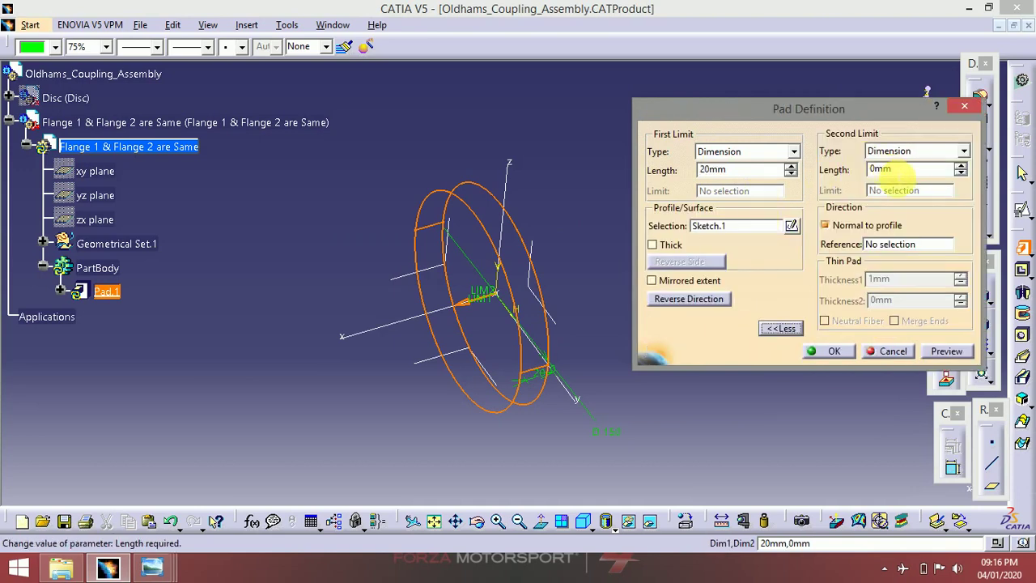
{"action": "left_click", "coordinate": [890, 168]}
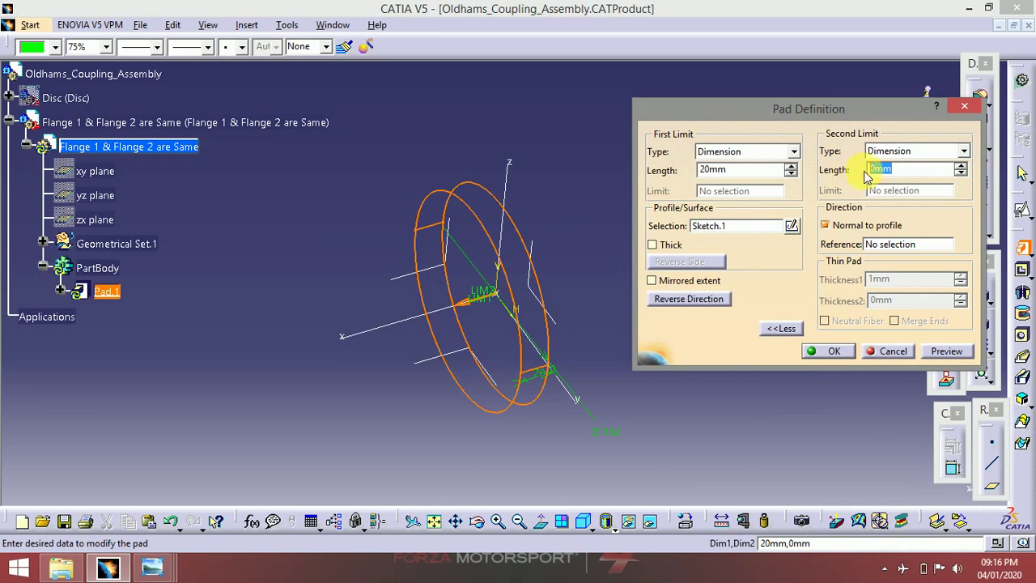
{"action": "left_click", "coordinate": [749, 170]}
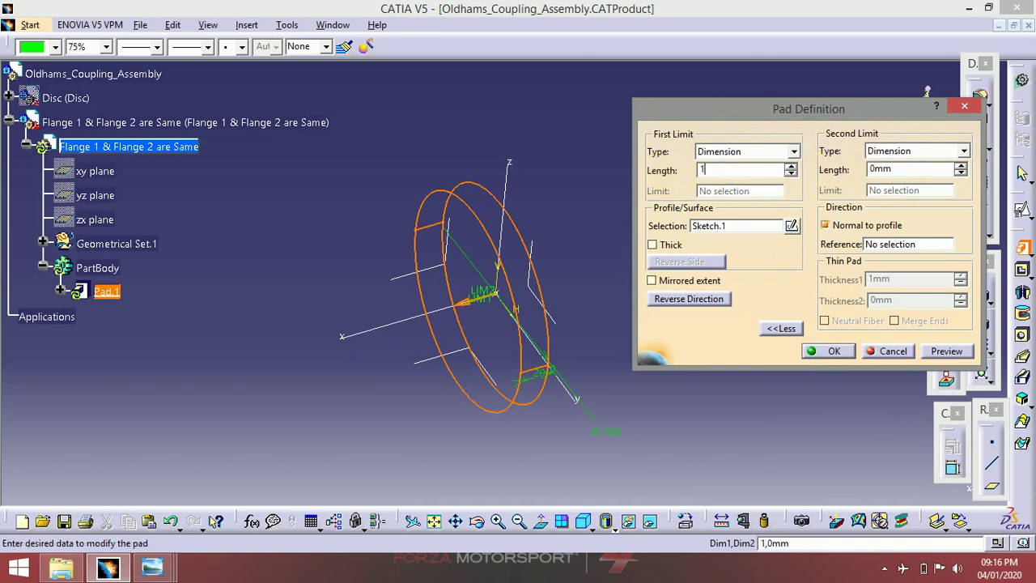
{"action": "left_click", "coordinate": [878, 170]}
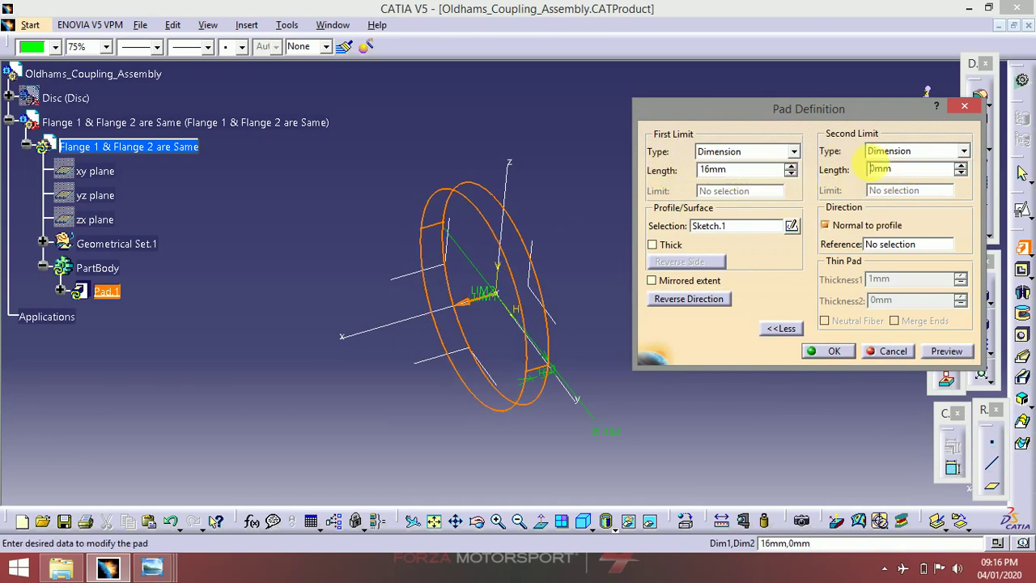
{"action": "double_click", "coordinate": [903, 168]}
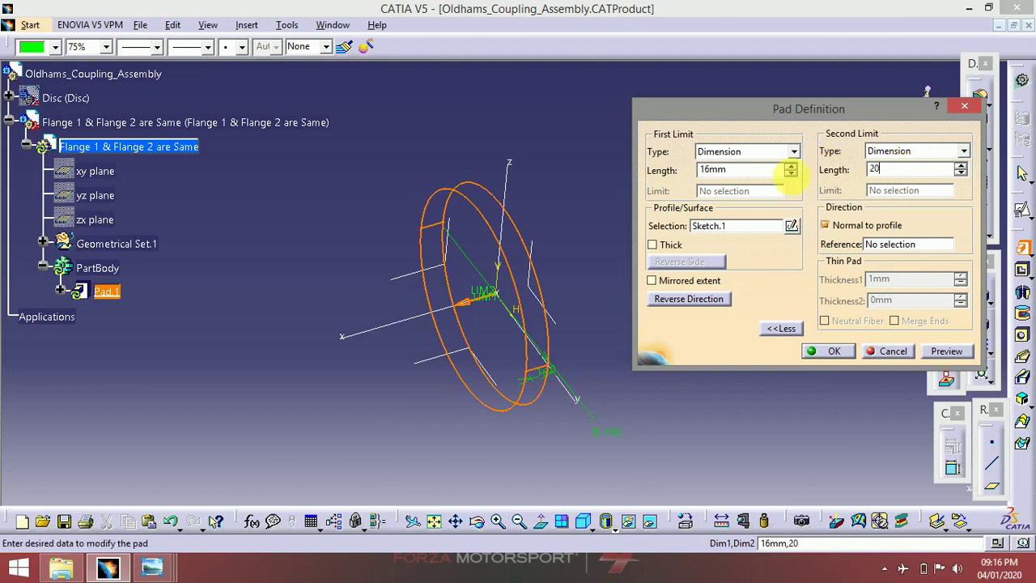
{"action": "left_click", "coordinate": [702, 405]}
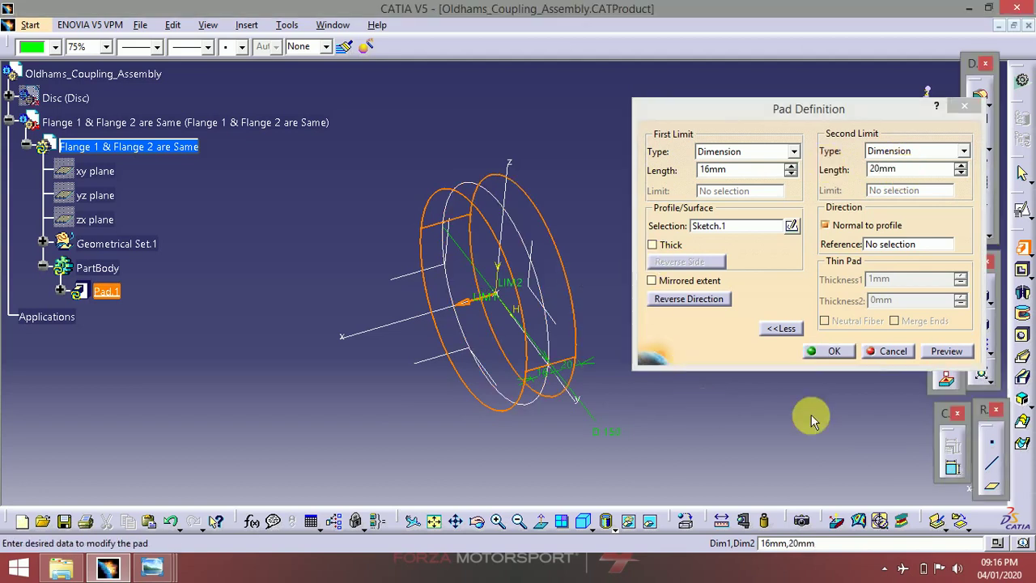
{"action": "left_click", "coordinate": [833, 352]}
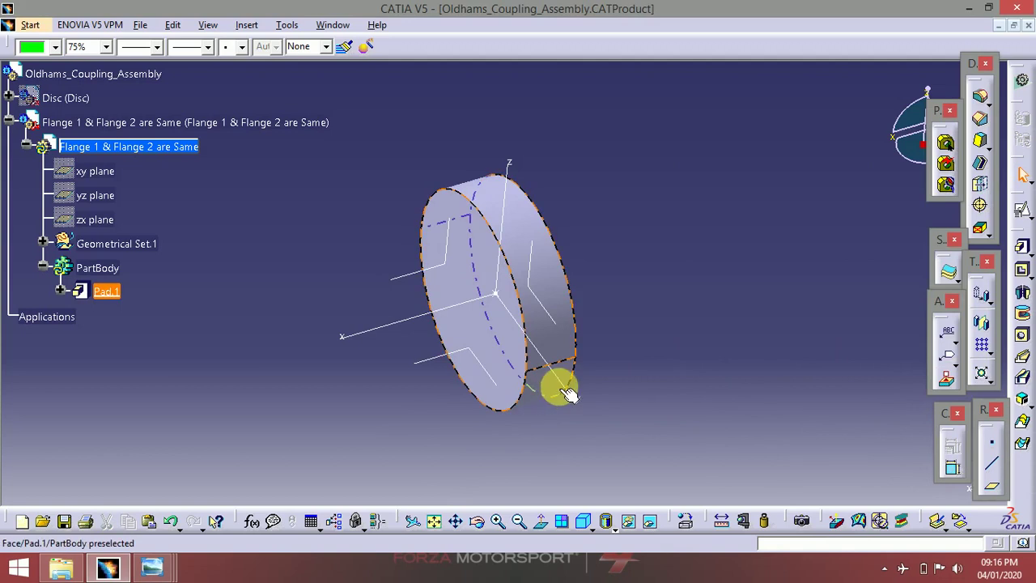
- Bring up the 3_Flange1 drawing to check the flange and slot dimensions, and return to the CATIA assembly
{"action": "left_click", "coordinate": [159, 570]}
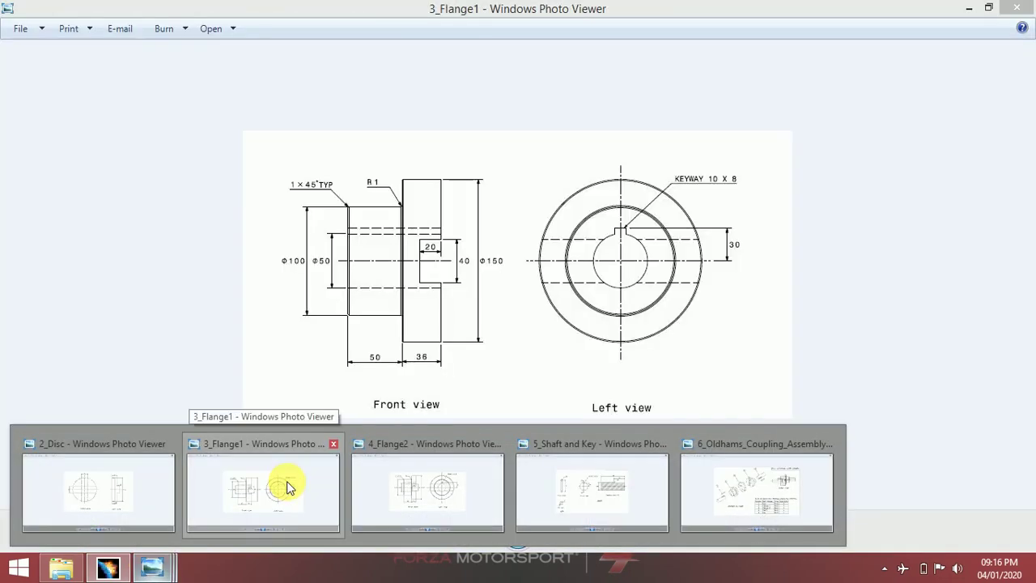
{"action": "left_click", "coordinate": [289, 487]}
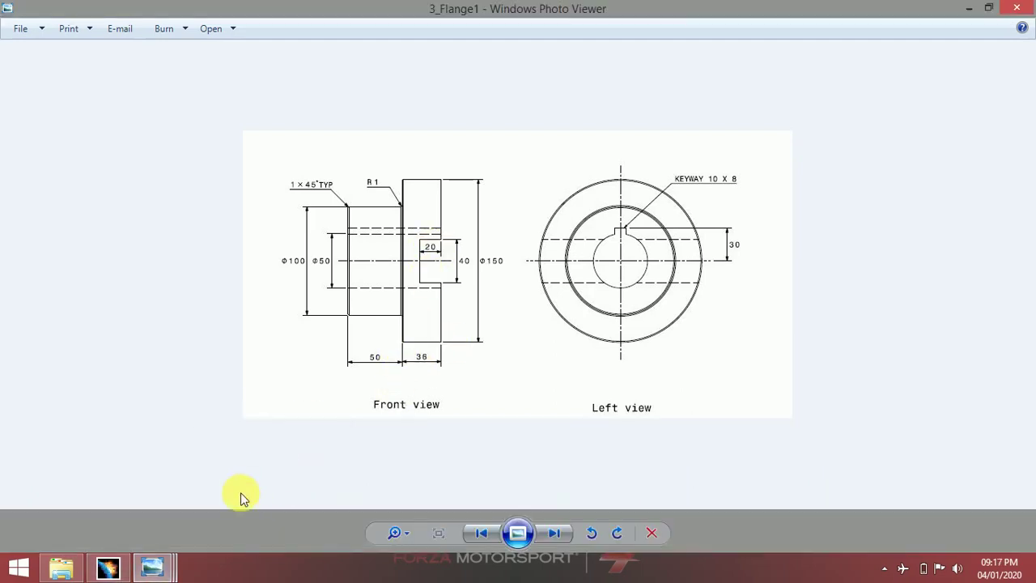
{"action": "left_click", "coordinate": [108, 568]}
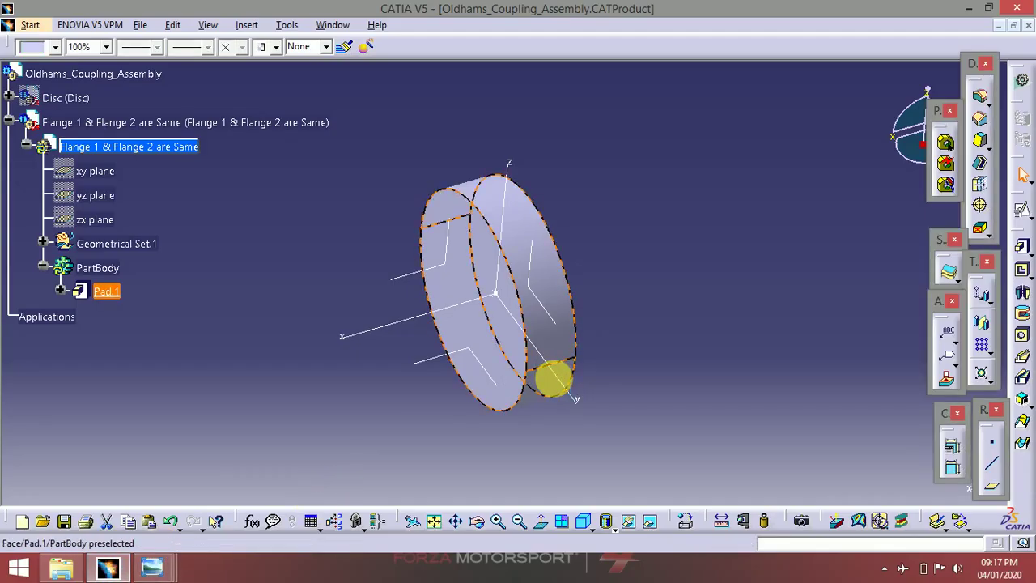
{"action": "left_click", "coordinate": [561, 380]}
{"action": "left_click", "coordinate": [643, 366]}
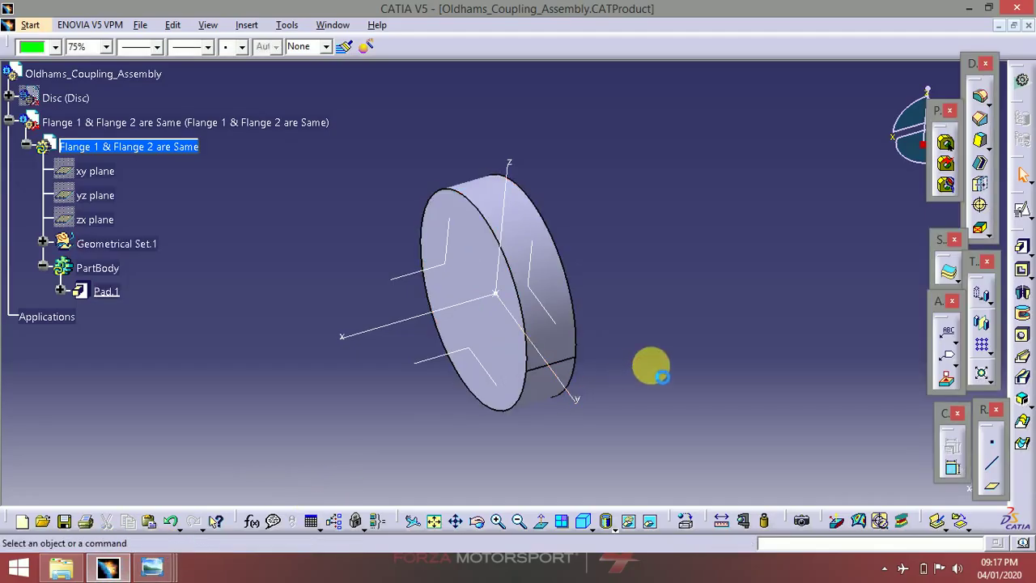
- Show the Disc part temporarily to inspect how it meets the flange pad, and hide it again
{"action": "right_click", "coordinate": [77, 98]}
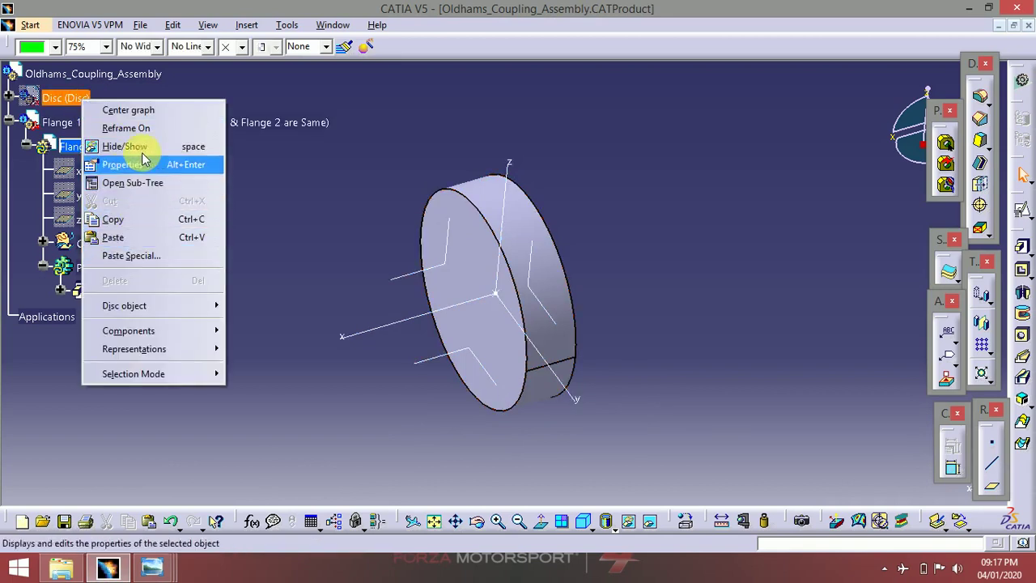
{"action": "double_click", "coordinate": [139, 148]}
{"action": "middle_click_drag", "start_coordinate": [451, 312], "coordinate": [457, 320]}
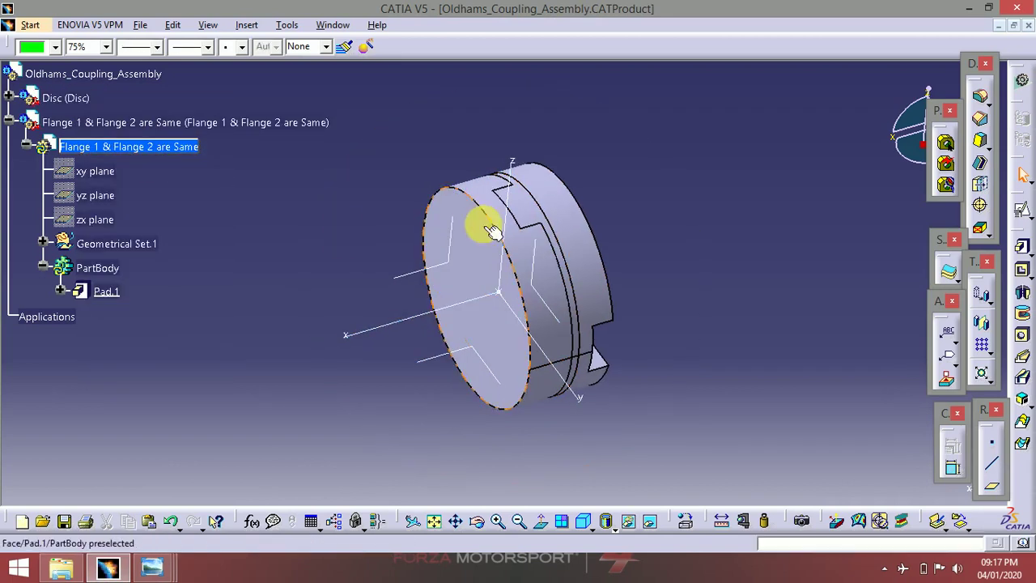
{"action": "right_click", "coordinate": [84, 98]}
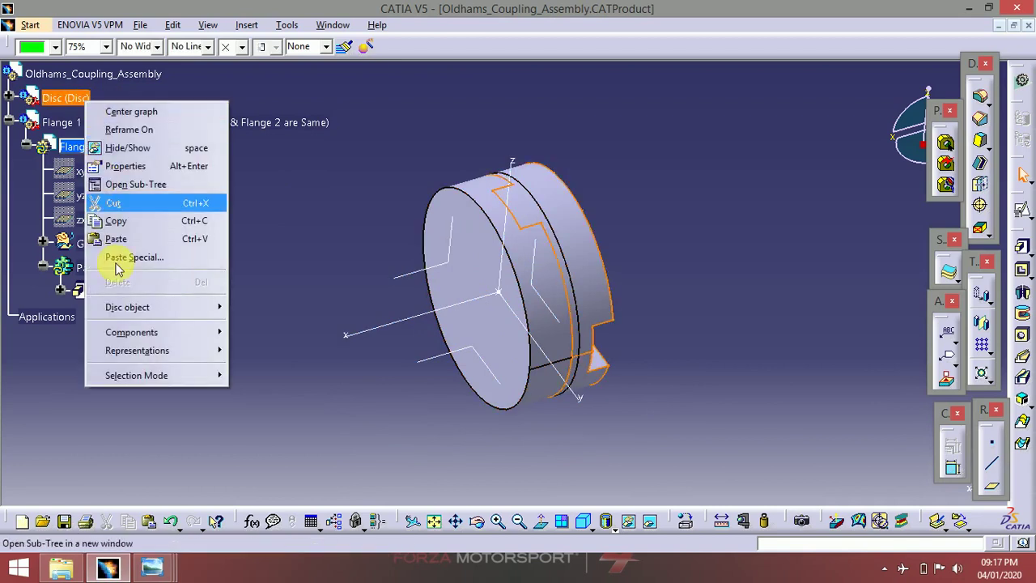
{"action": "left_click", "coordinate": [138, 148]}
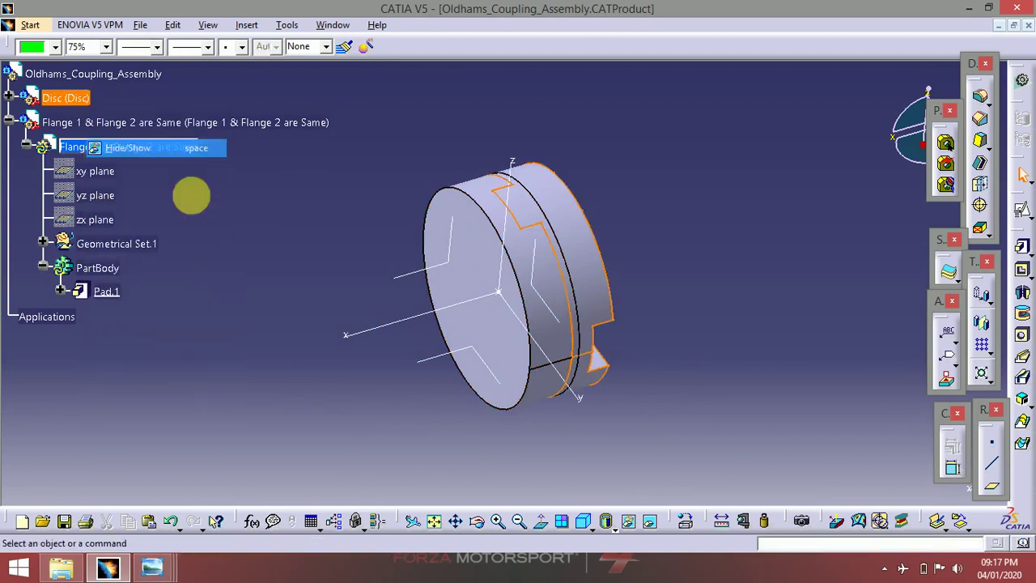
{"action": "middle_click_drag", "start_coordinate": [656, 364], "coordinate": [783, 383]}
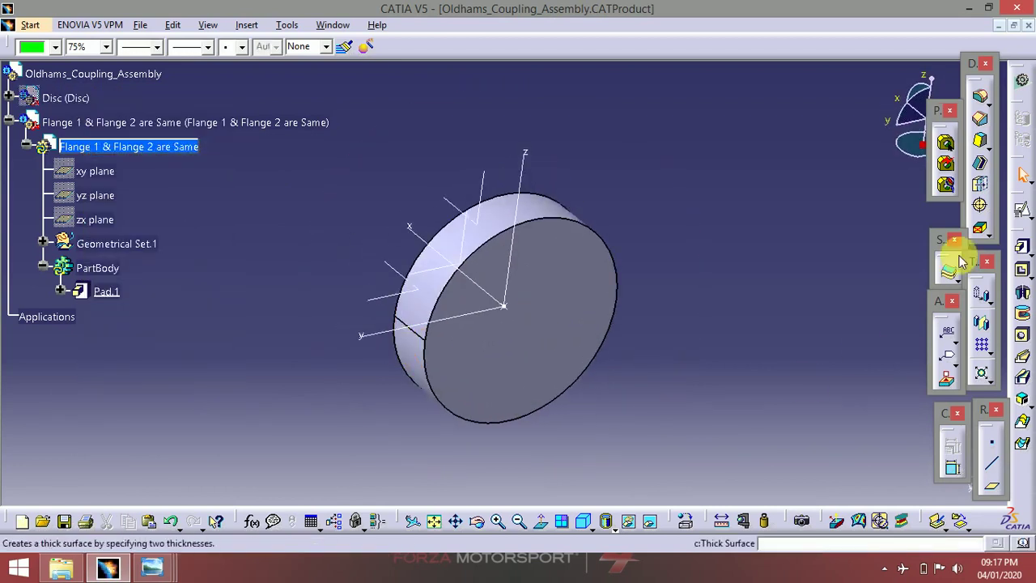
- Start a positioned sketch on the pad's 20 mm-side flat face and draw a vertical rectangle about 62 mm wide and 189 mm tall across it
{"action": "left_click", "coordinate": [1022, 211]}
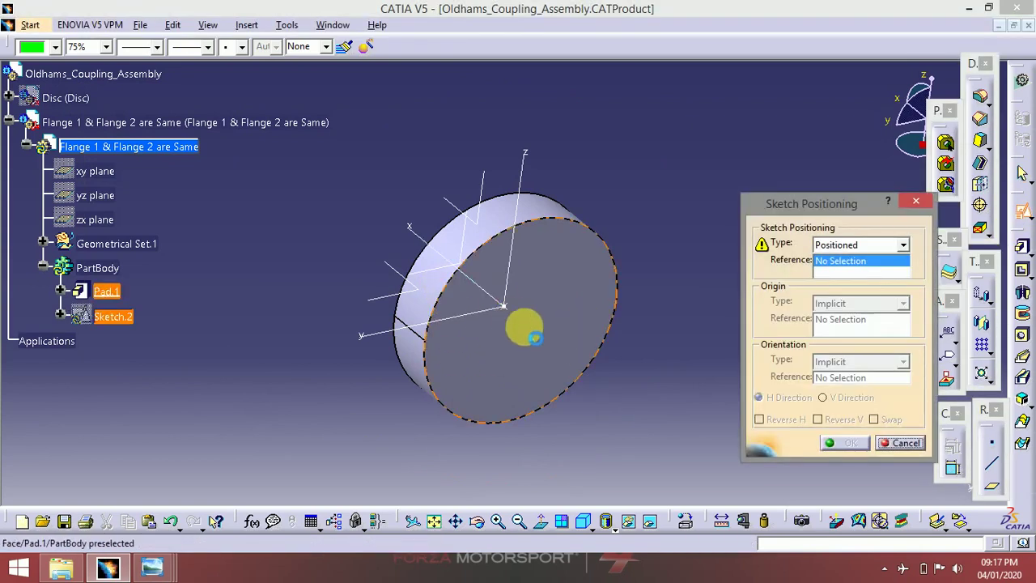
{"action": "left_click", "coordinate": [522, 327]}
{"action": "left_click", "coordinate": [832, 451]}
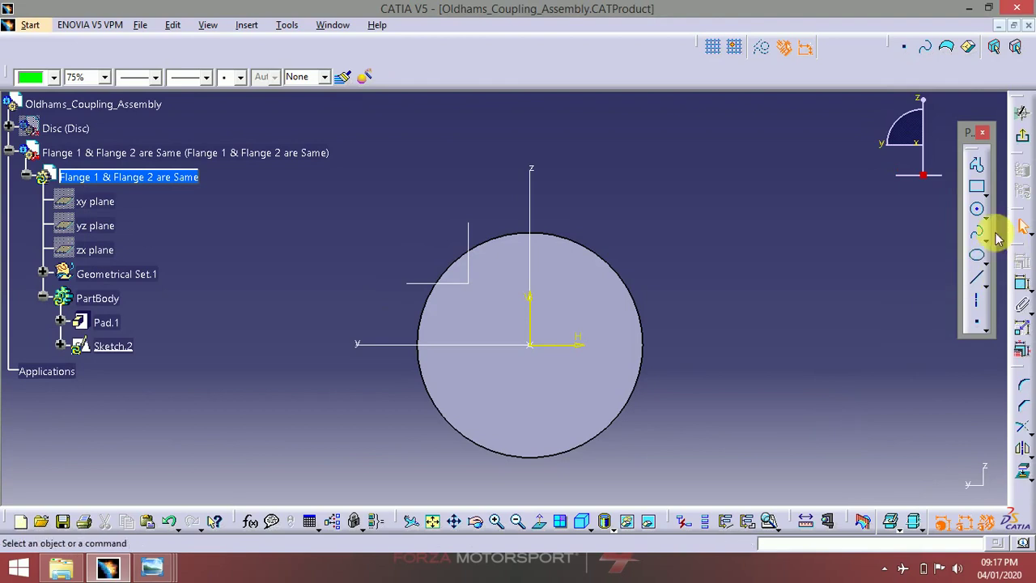
{"action": "left_click", "coordinate": [978, 189]}
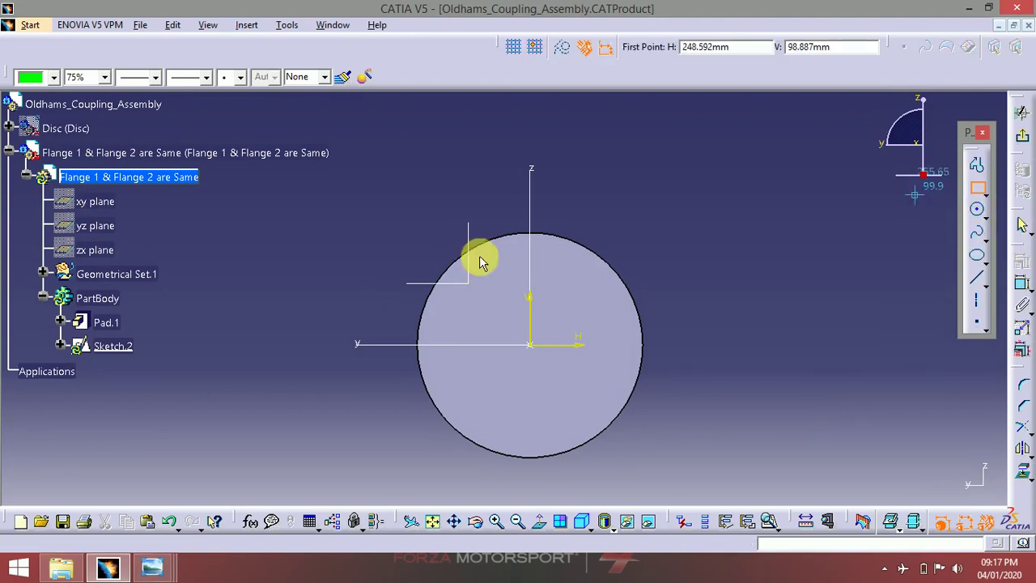
{"action": "left_click", "coordinate": [480, 202]}
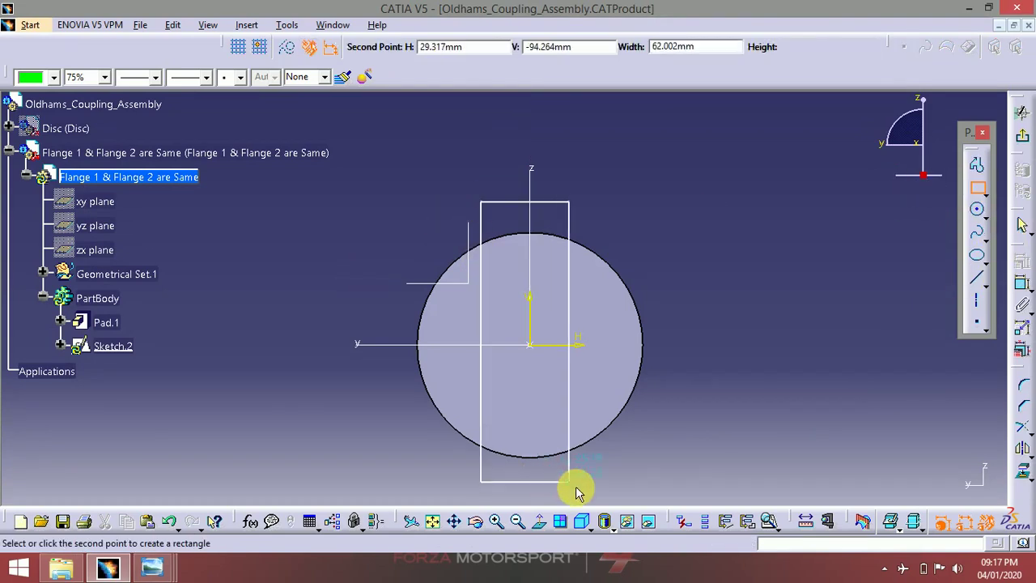
{"action": "left_click", "coordinate": [575, 486]}
- Dimension the rectangle's width between its two vertical sides and set it to 40 mm
{"action": "left_click", "coordinate": [1021, 283]}
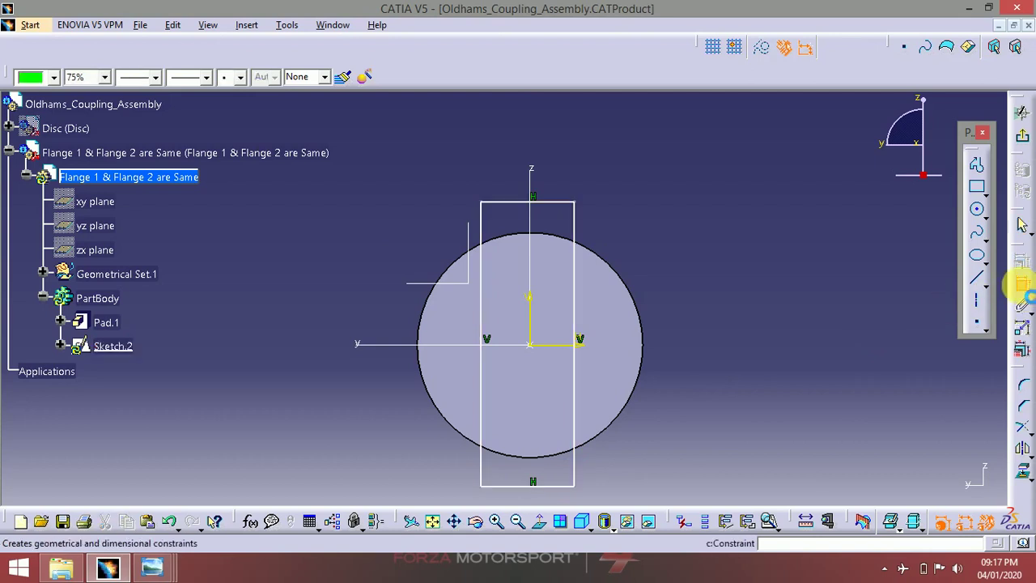
{"action": "left_click", "coordinate": [481, 316]}
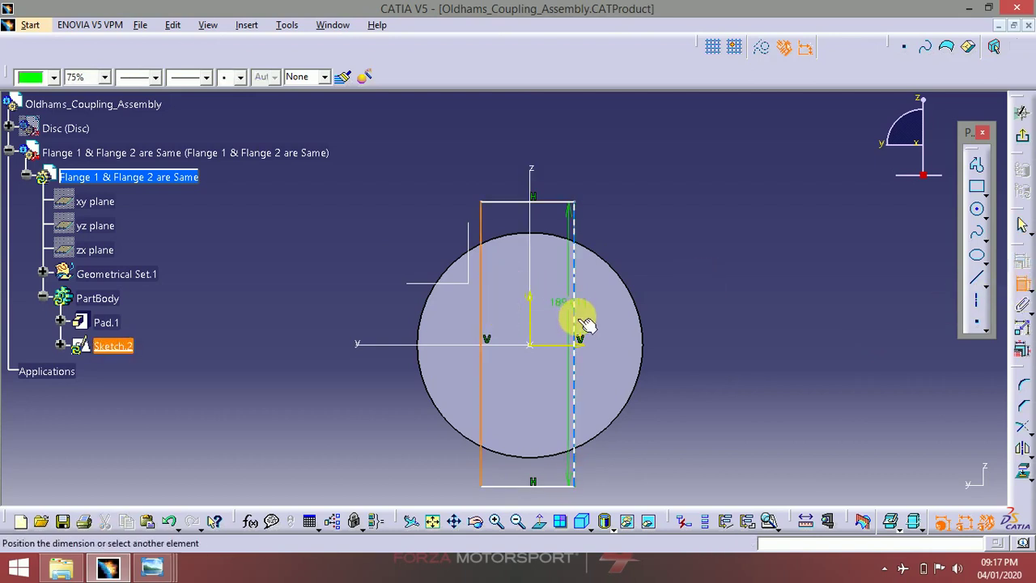
{"action": "left_click", "coordinate": [584, 324]}
{"action": "left_click", "coordinate": [645, 238]}
{"action": "double_click", "coordinate": [644, 237]}
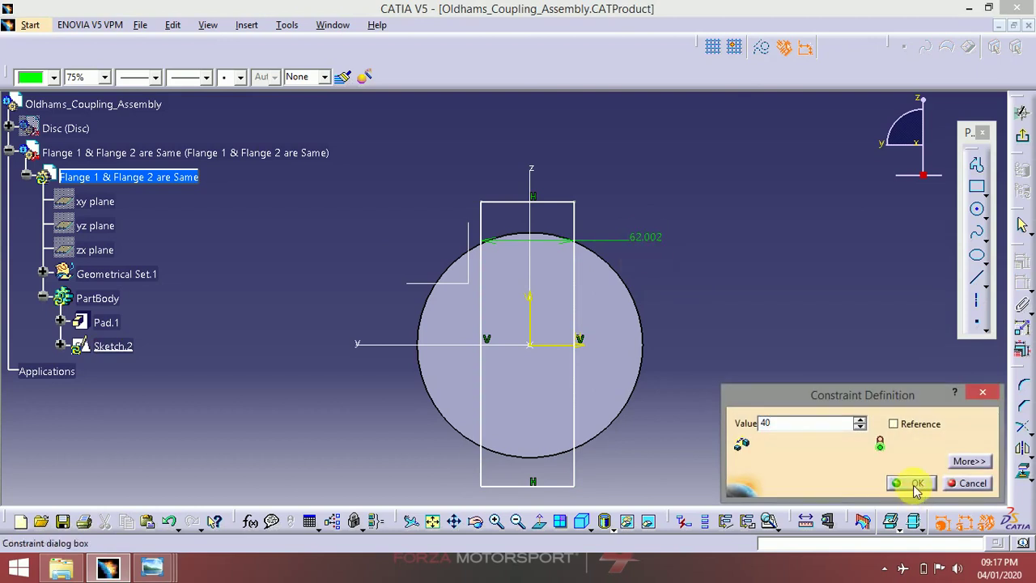
{"action": "left_click", "coordinate": [916, 484]}
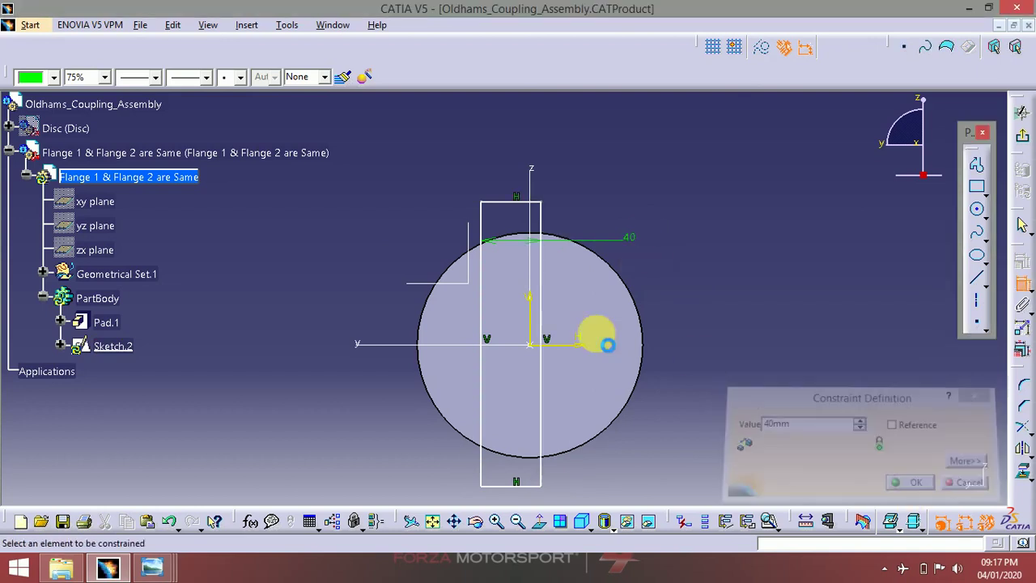
- Dimension one vertical side of the rectangle from the vertical axis, set the distance to 20 mm, and exit the sketch
{"action": "left_click", "coordinate": [548, 321]}
{"action": "key", "text": "Escape"}
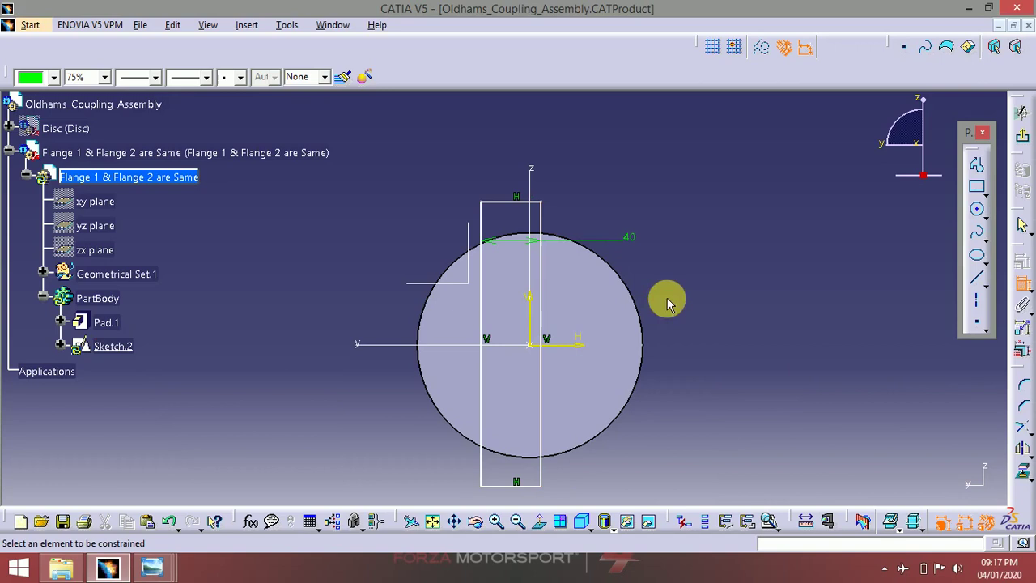
{"action": "left_click", "coordinate": [540, 316]}
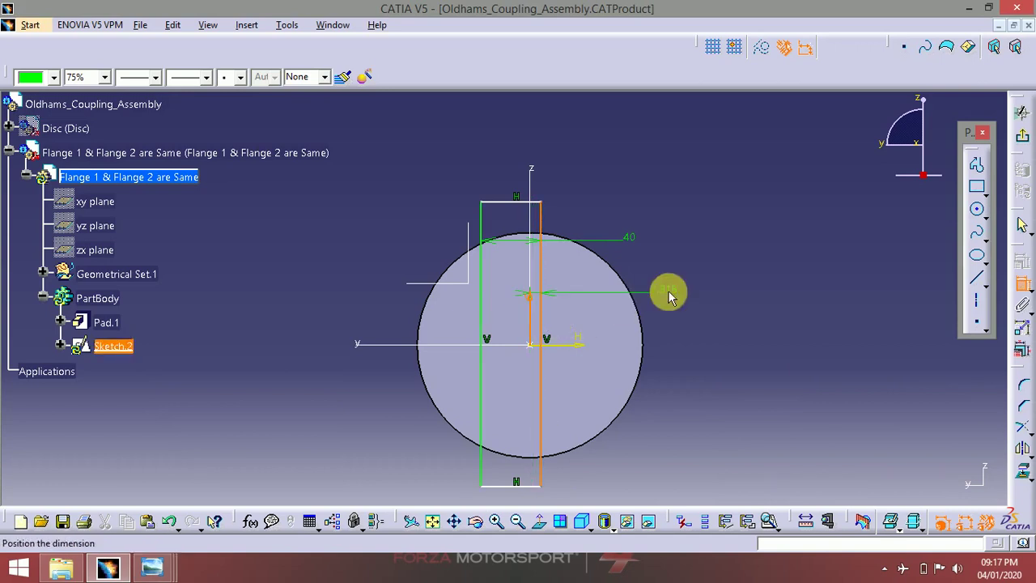
{"action": "double_click", "coordinate": [669, 289]}
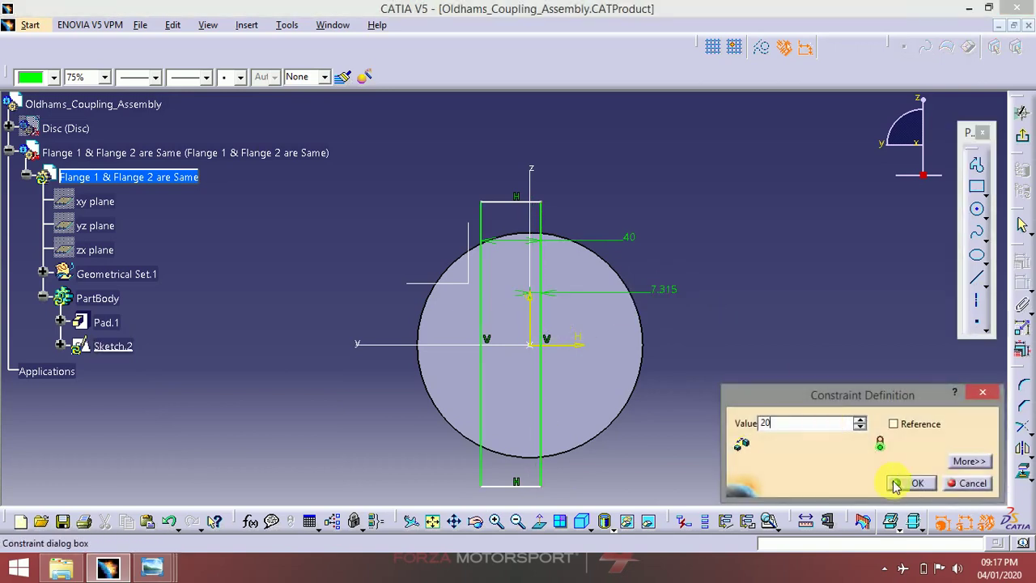
{"action": "type", "text": "20"}
{"action": "key", "text": "Return"}
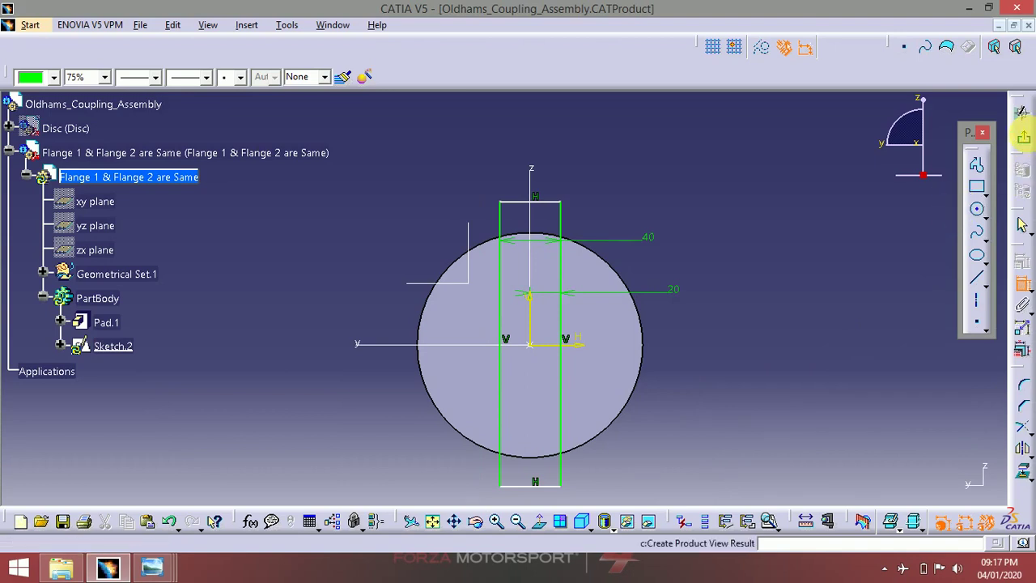
{"action": "left_click", "coordinate": [1023, 137]}
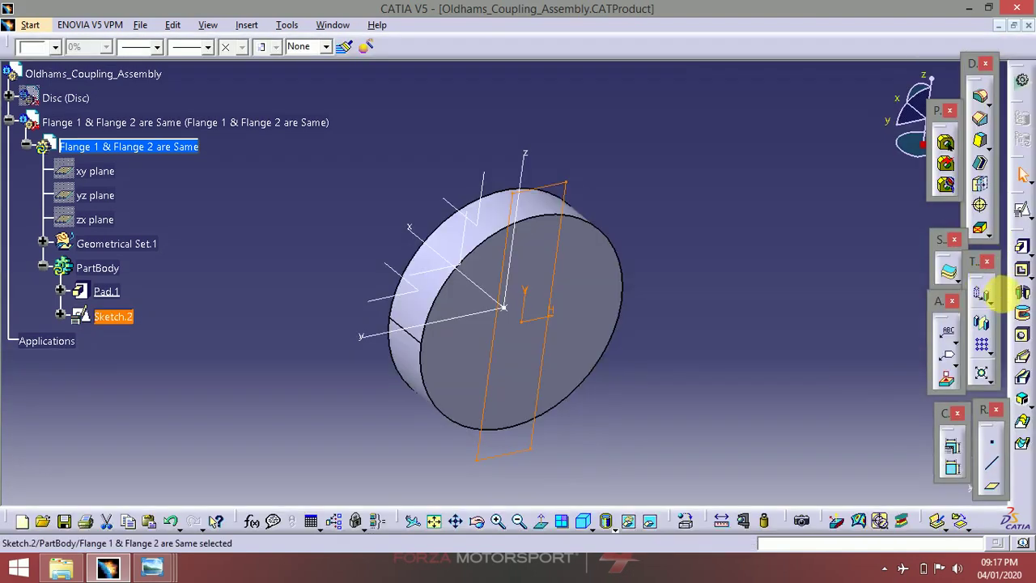
- Pocket the rectangle sketch 20 mm deep to cut the slot across the flange face
{"action": "left_click", "coordinate": [1021, 269]}
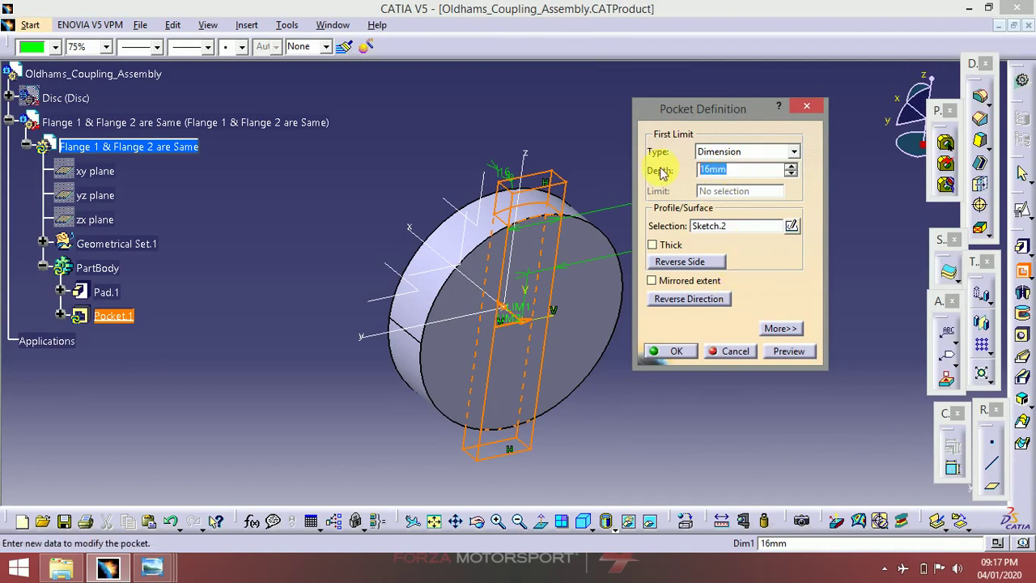
{"action": "left_click", "coordinate": [679, 357]}
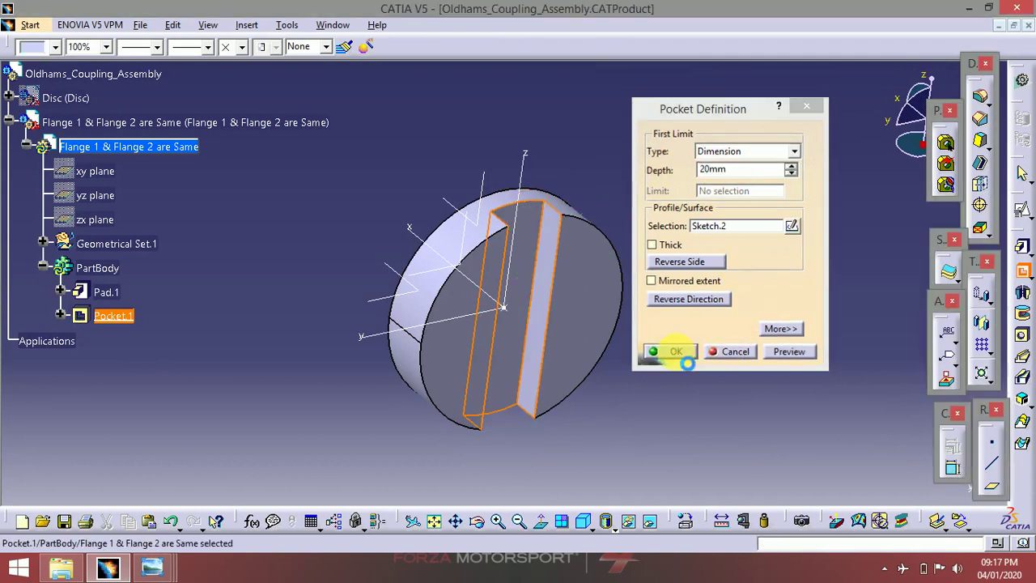
{"action": "middle_click_drag", "start_coordinate": [378, 324], "coordinate": [576, 358]}
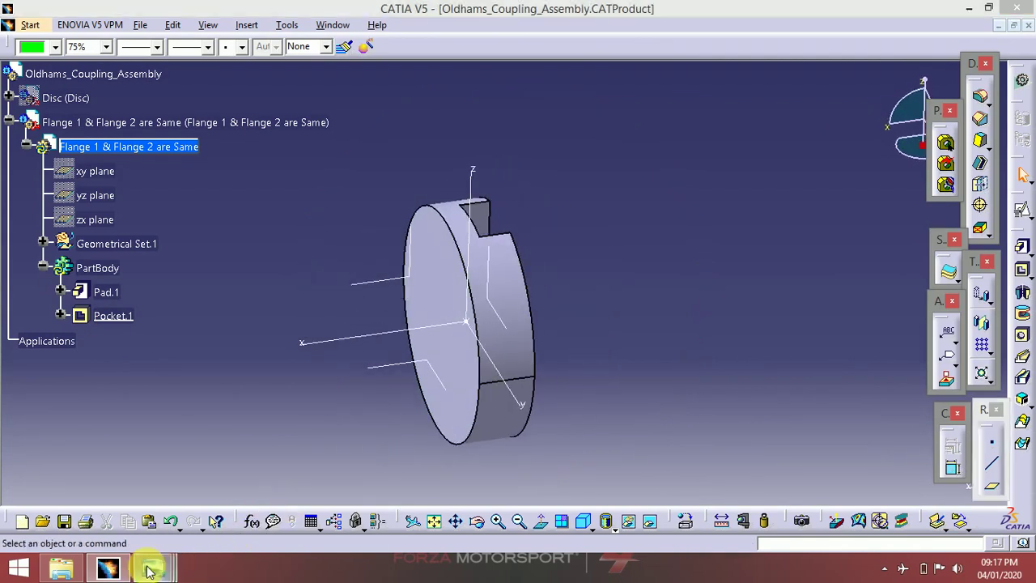
- Consult the 3_Flange1 drawing for the hub dimensions and start a positioned sketch on the disc's flat face opposite the slot
{"action": "mouse_move", "coordinate": [150, 564]}
{"action": "left_click", "coordinate": [275, 488]}
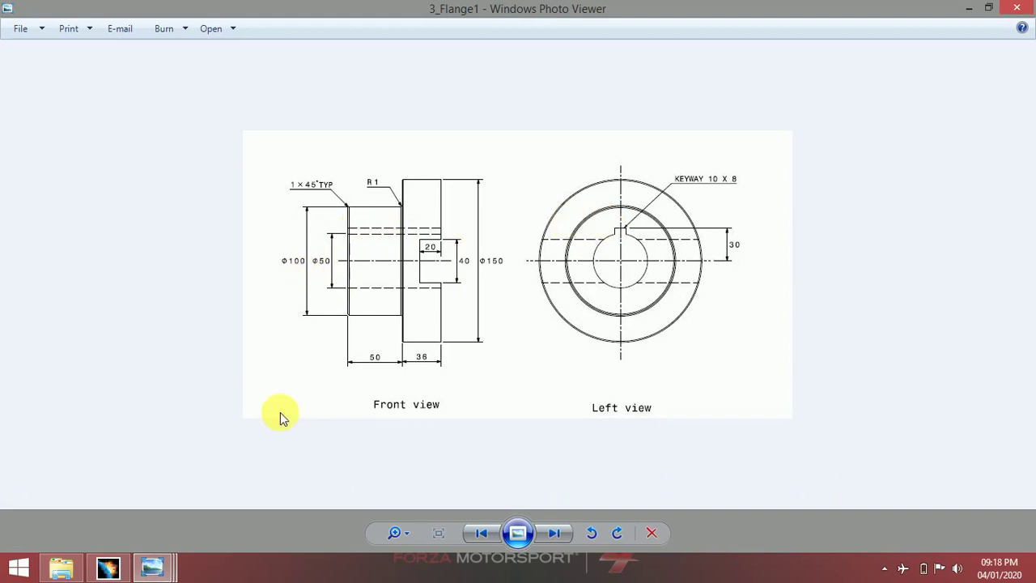
{"action": "left_click", "coordinate": [108, 569]}
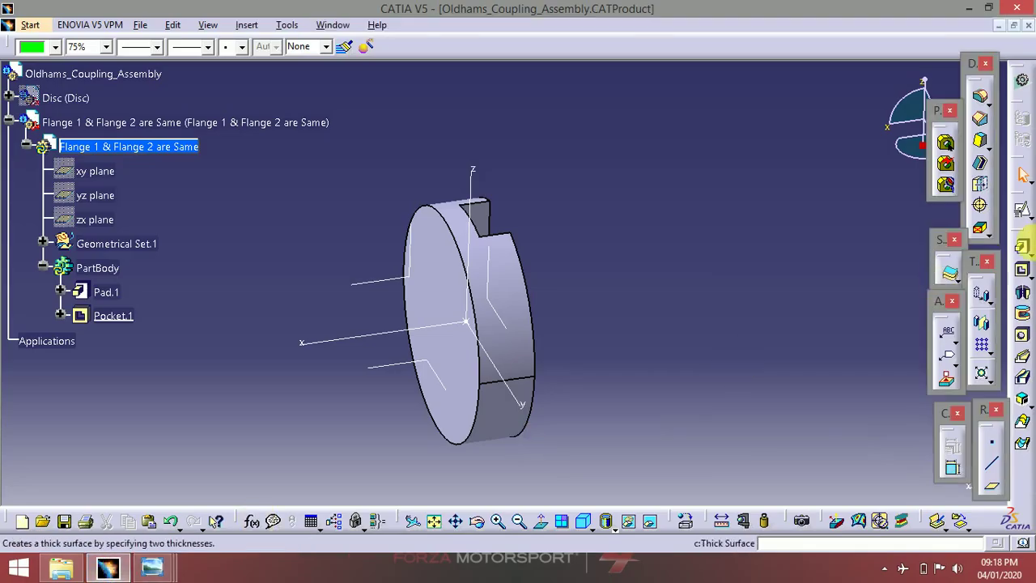
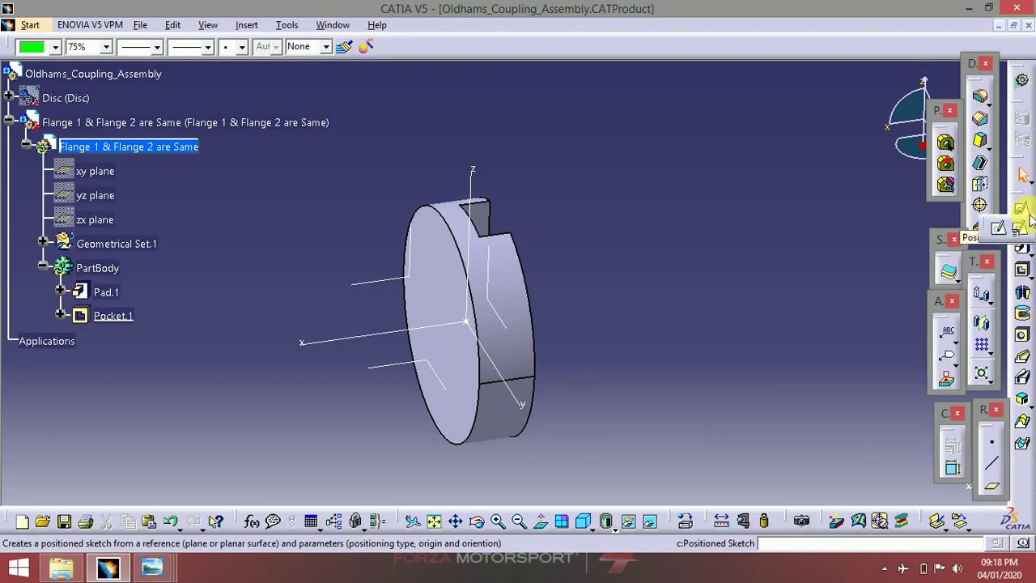
{"action": "left_click", "coordinate": [1023, 229]}
{"action": "left_click", "coordinate": [453, 304]}
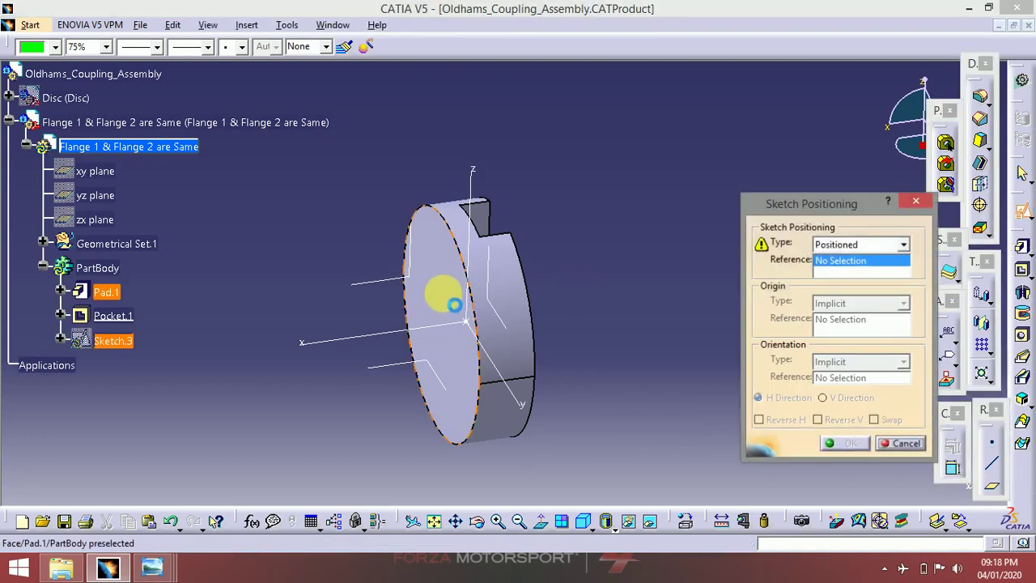
{"action": "left_click", "coordinate": [846, 443]}
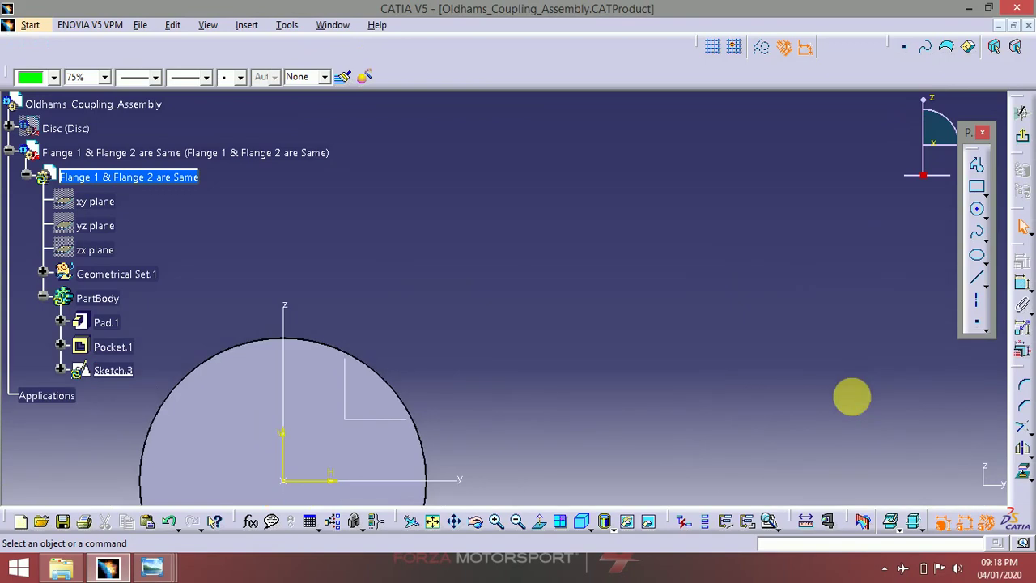
- Draw a circle about 76 mm in diameter centred on the sketch origin
{"action": "mouse_move", "coordinate": [581, 318]}
{"action": "middle_mouse_down"}
{"action": "mouse_move", "coordinate": [580, 335]}
{"action": "mouse_move", "coordinate": [856, 181]}
{"action": "middle_mouse_up"}
{"action": "left_click", "coordinate": [979, 213]}
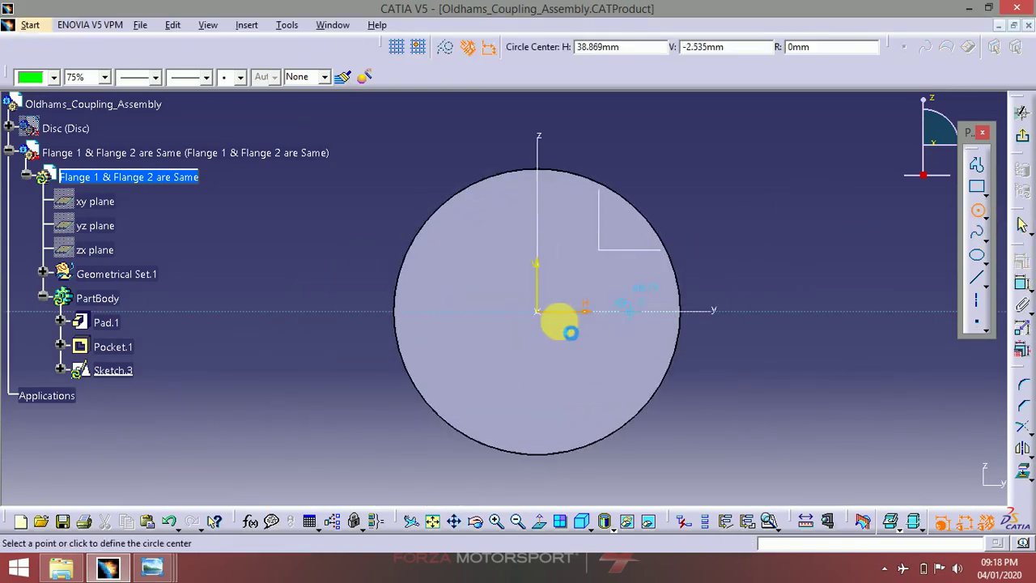
{"action": "left_click", "coordinate": [537, 310]}
{"action": "left_click", "coordinate": [602, 282]}
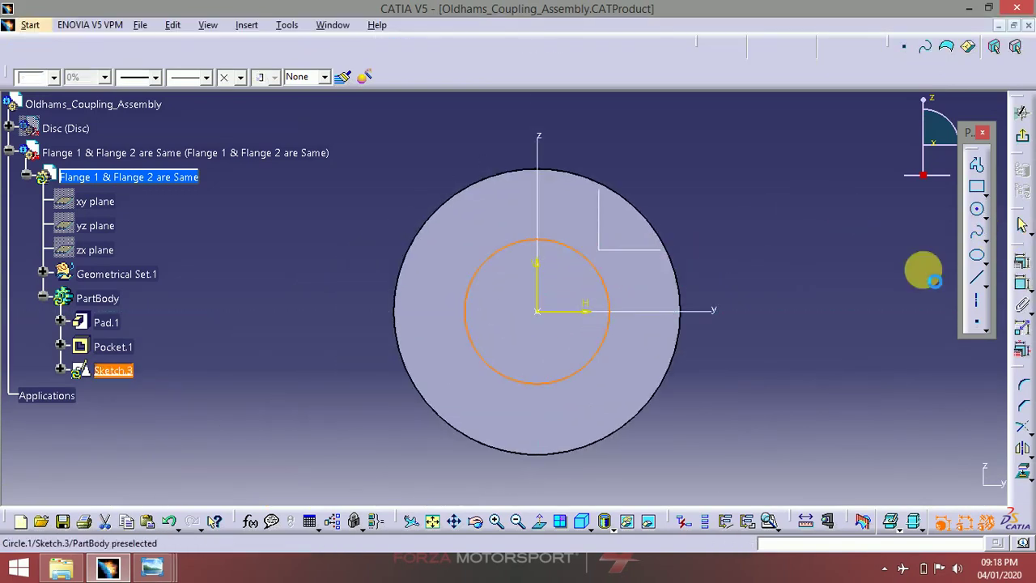
- Dimension the circle's diameter, set it to 100 mm, and exit the sketch
{"action": "left_click", "coordinate": [1020, 284]}
{"action": "left_click", "coordinate": [793, 405]}
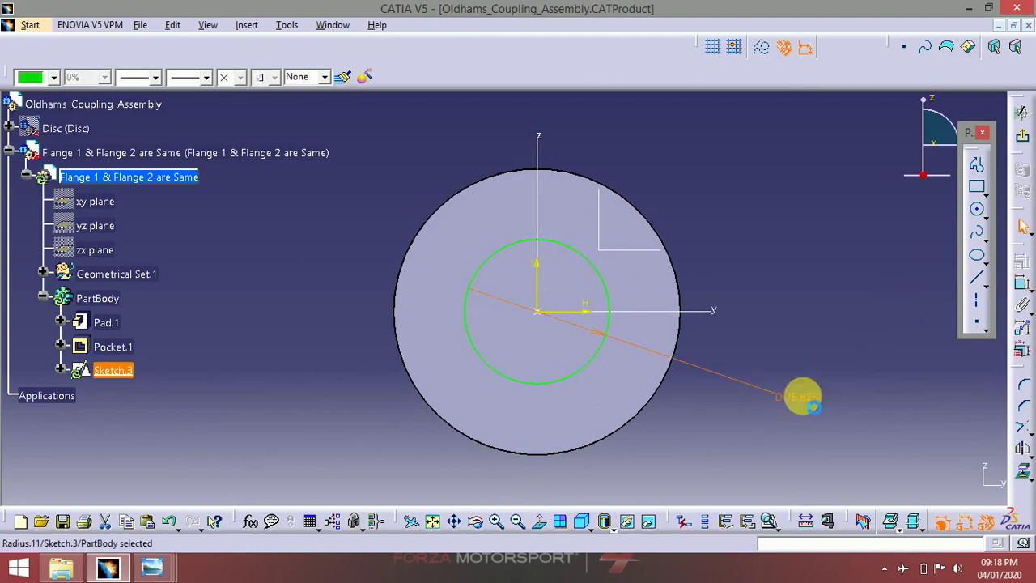
{"action": "double_click", "coordinate": [802, 396]}
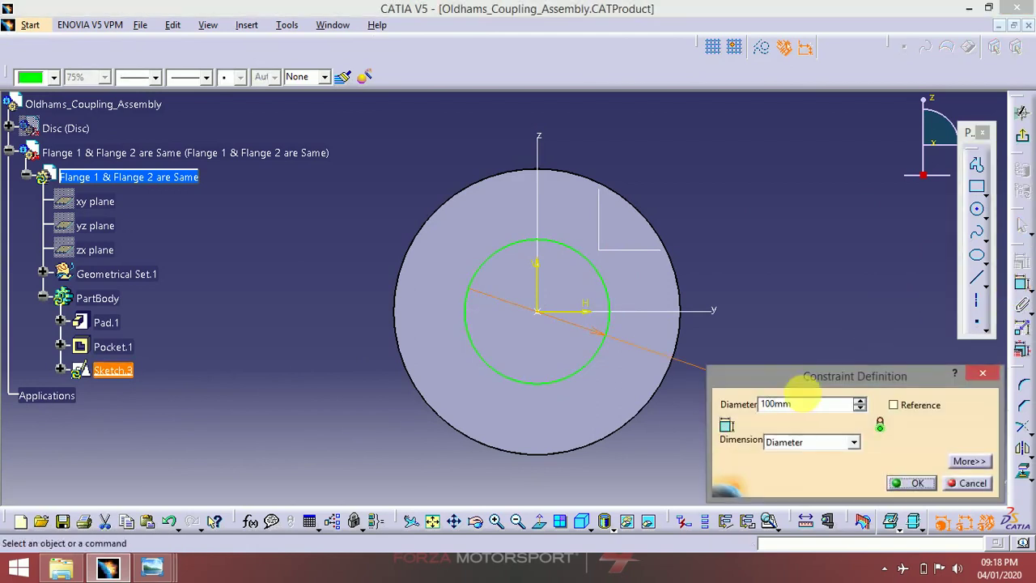
{"action": "key", "text": "Return"}
{"action": "left_click", "coordinate": [1021, 137]}
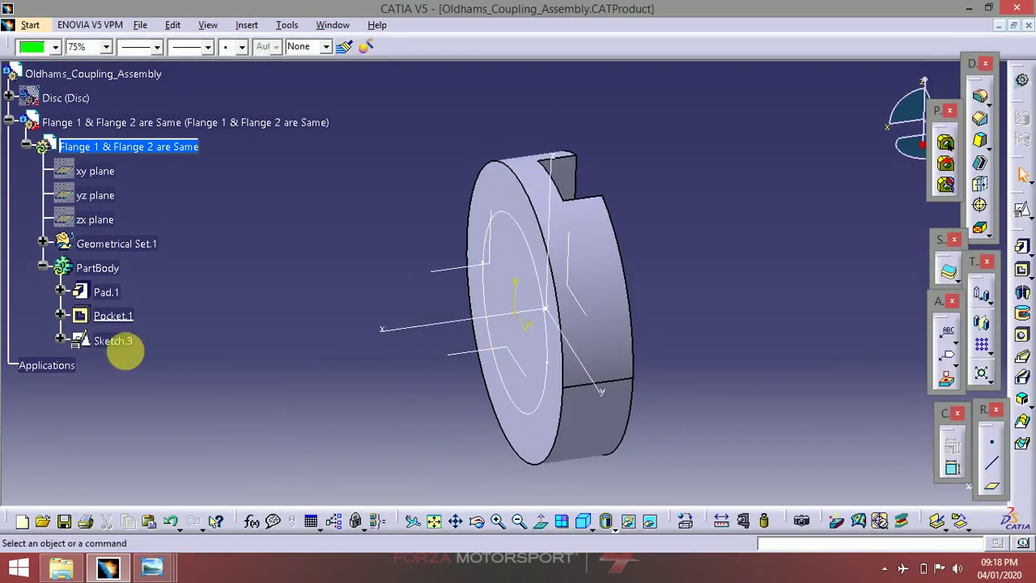
- Reopen the sketch of the 100 mm circle and begin a second circle centred on the origin
{"action": "left_click", "coordinate": [115, 341]}
{"action": "left_click", "coordinate": [1021, 208]}
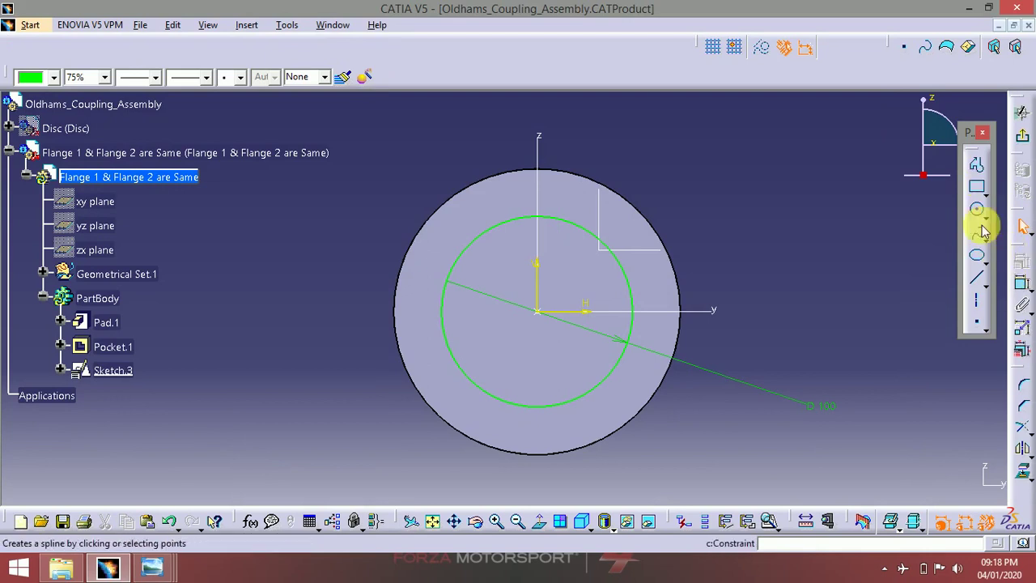
{"action": "left_click", "coordinate": [978, 211]}
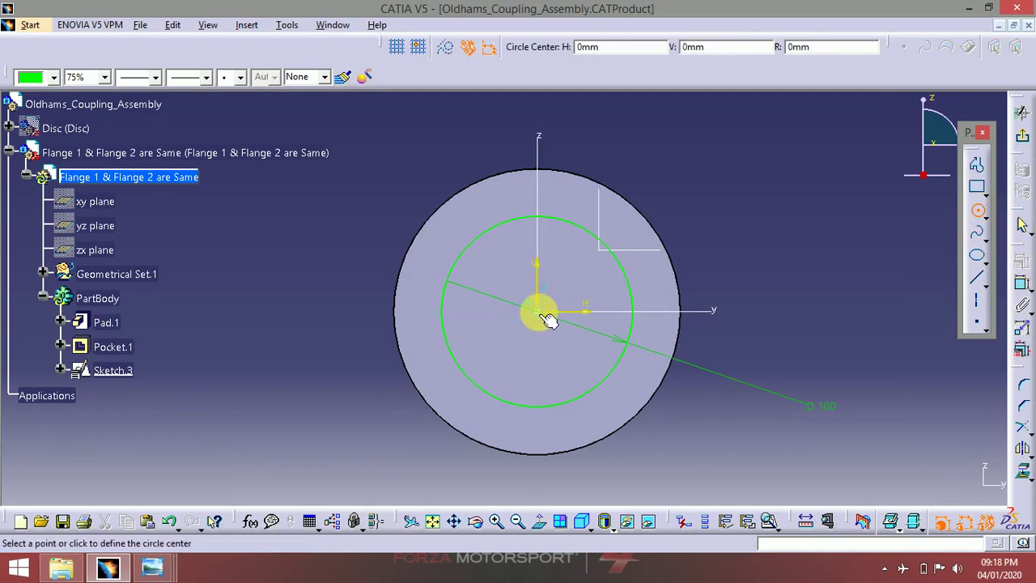
- Sketch a circle centred on the origin inside the 100 mm circle and constrain its diameter to 50 mm
{"action": "left_click", "coordinate": [541, 314]}
{"action": "left_click", "coordinate": [589, 276]}
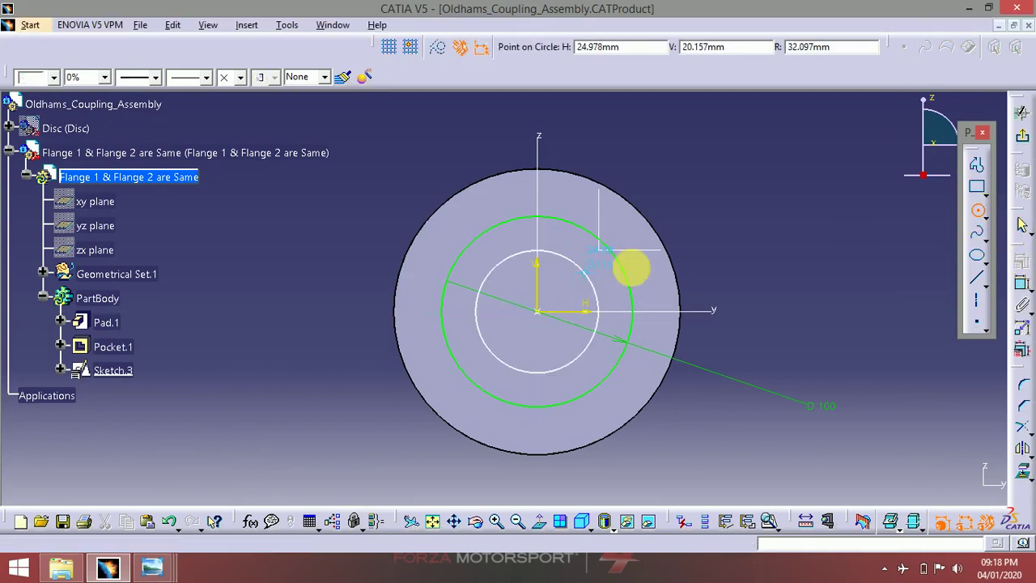
{"action": "left_click", "coordinate": [1021, 284]}
{"action": "left_click", "coordinate": [738, 427]}
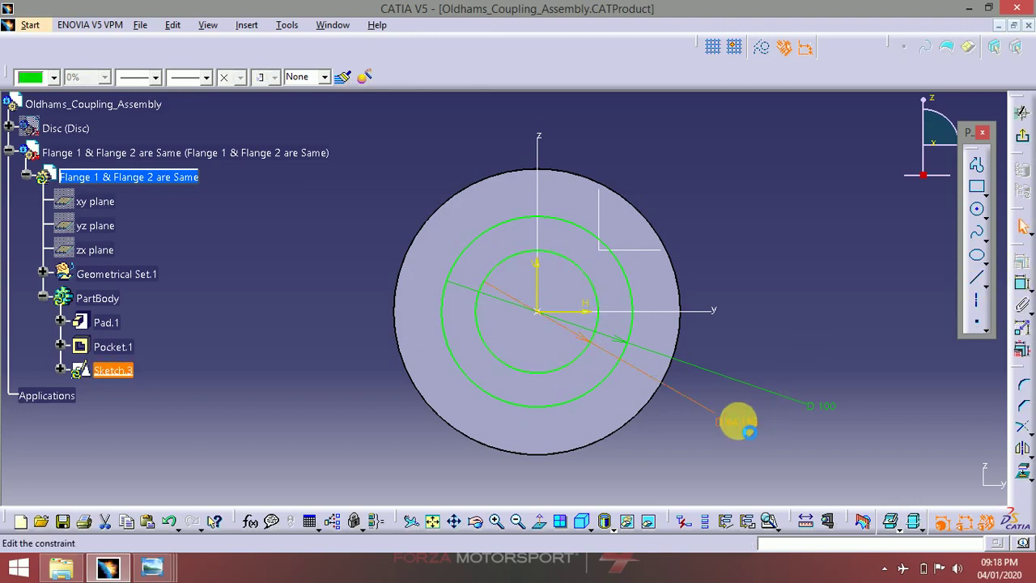
{"action": "double_click", "coordinate": [738, 428]}
{"action": "type", "text": "50mm"}
{"action": "key", "text": "Return"}
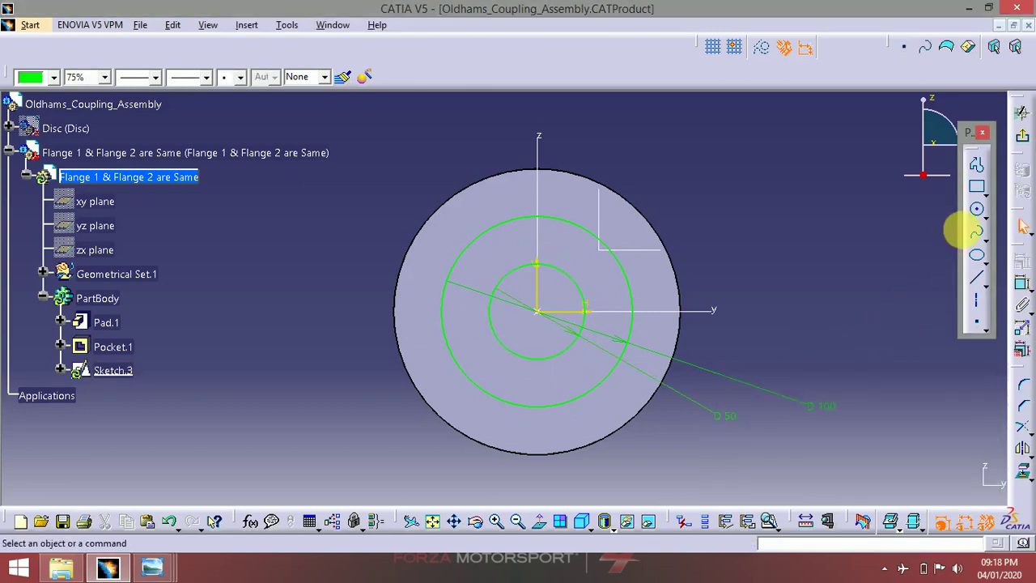
- Sketch a rectangle about 7 mm wide and 6.5 mm high straddling the upper edge of the 50 mm circle
{"action": "left_click", "coordinate": [977, 187]}
{"action": "mouse_move", "coordinate": [591, 286]}
{"action": "middle_mouse_down"}
{"action": "mouse_move", "coordinate": [690, 168]}
{"action": "mouse_move", "coordinate": [585, 183]}
{"action": "middle_mouse_up"}
{"action": "left_click", "coordinate": [591, 167]}
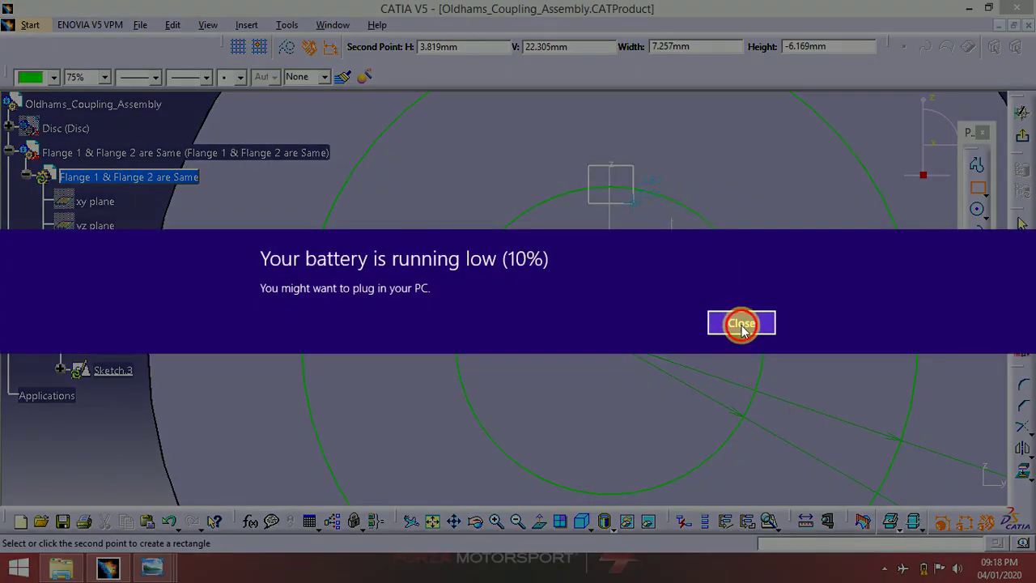
{"action": "left_click", "coordinate": [742, 323]}
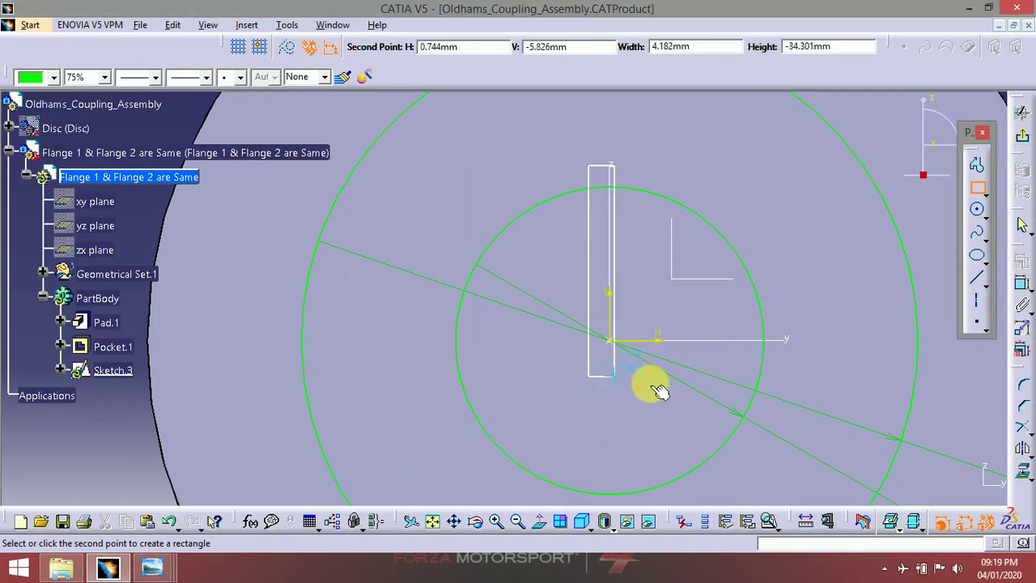
{"action": "middle_click_drag", "start_coordinate": [669, 445], "coordinate": [664, 409]}
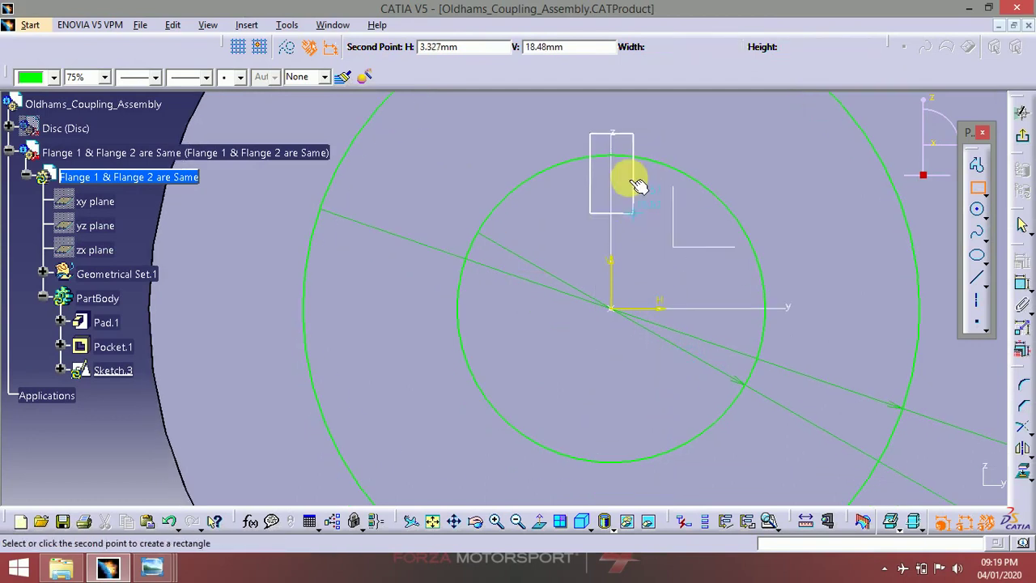
{"action": "left_click", "coordinate": [631, 173]}
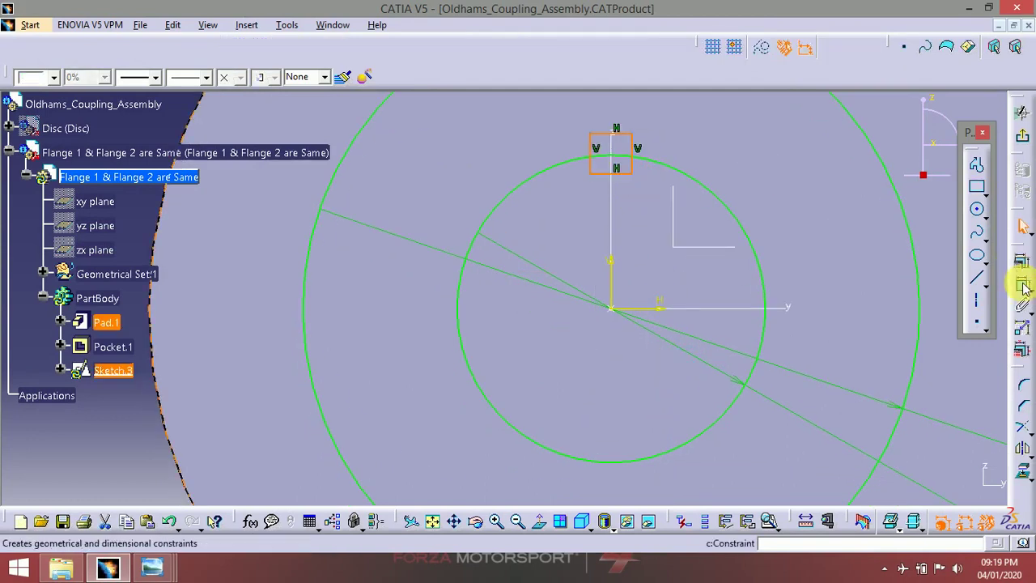
- Dimension the rectangle's height and width, plus the offset of its +Y-side edge from the vertical axis
{"action": "left_click", "coordinate": [1022, 285]}
{"action": "left_click", "coordinate": [639, 151]}
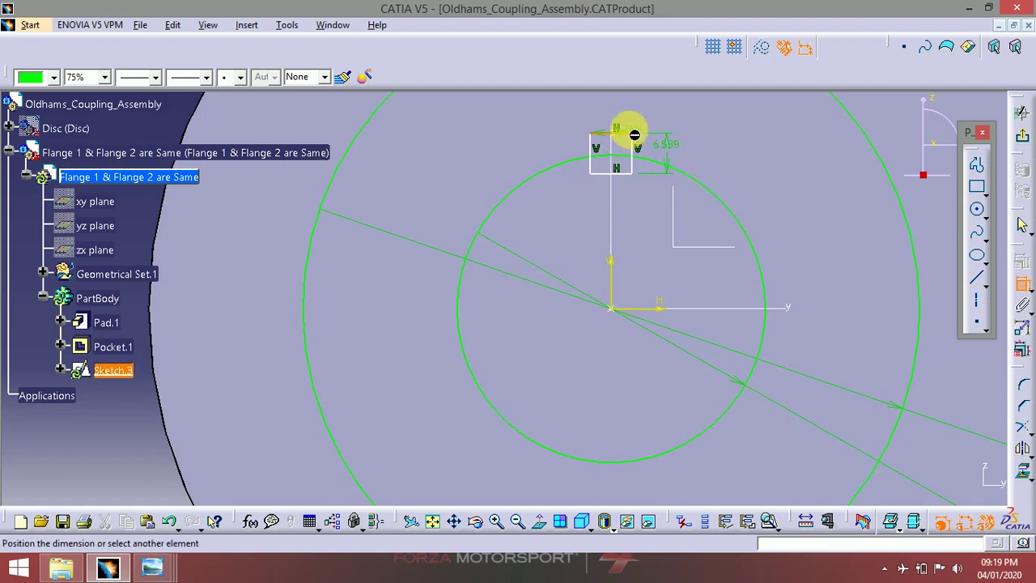
{"action": "left_click", "coordinate": [634, 118]}
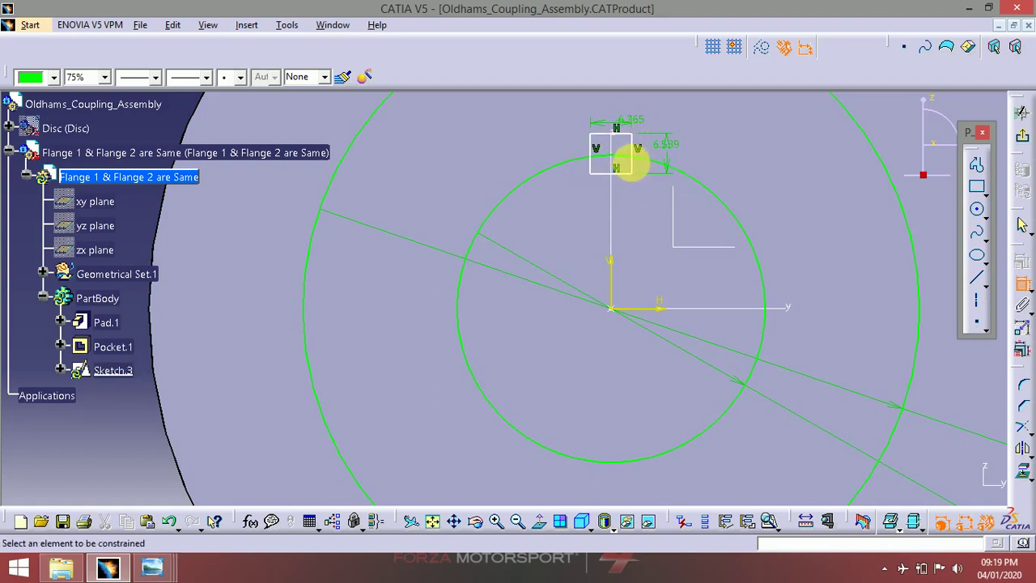
{"action": "left_click", "coordinate": [633, 162]}
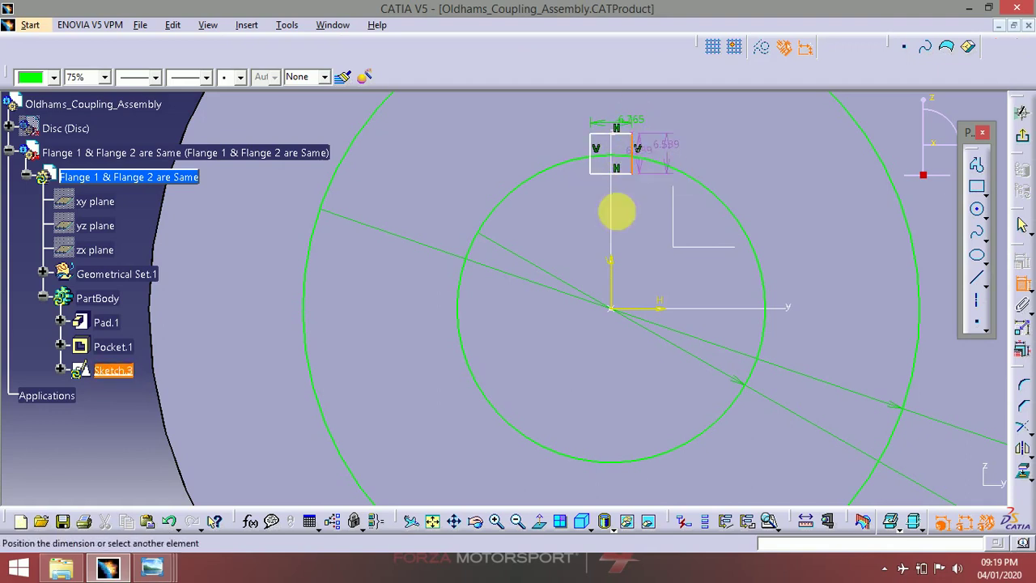
{"action": "left_click", "coordinate": [615, 277]}
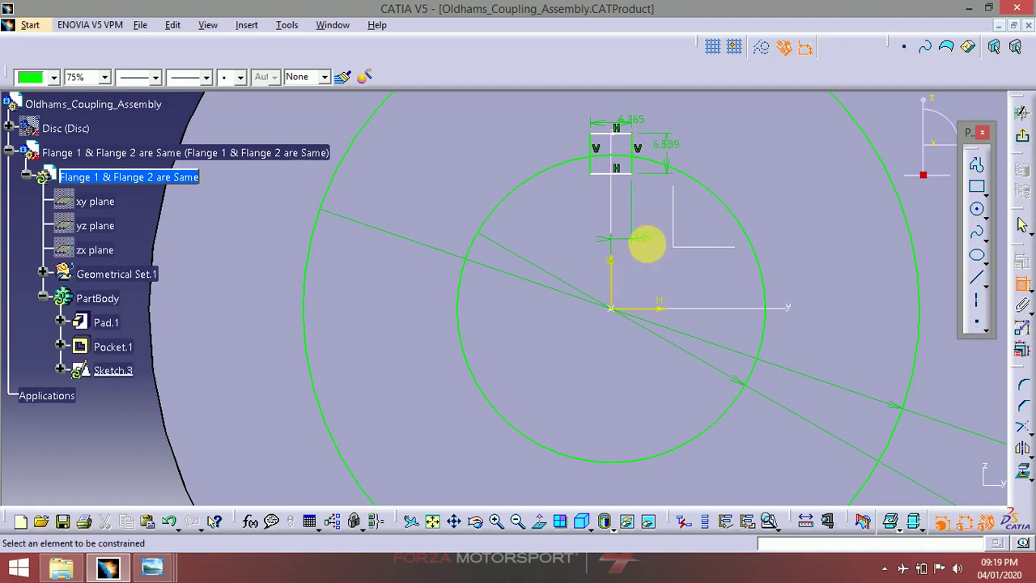
- Set the rectangle's offset from the vertical axis to 2.5 mm, its width to 5 mm and its height to 10 mm
{"action": "double_click", "coordinate": [653, 239]}
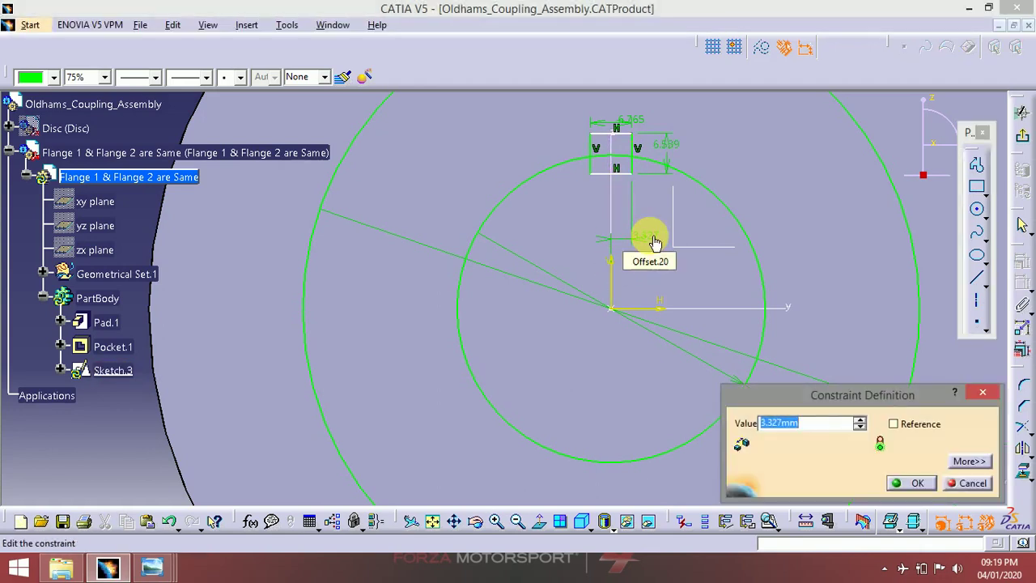
{"action": "key", "text": "Return"}
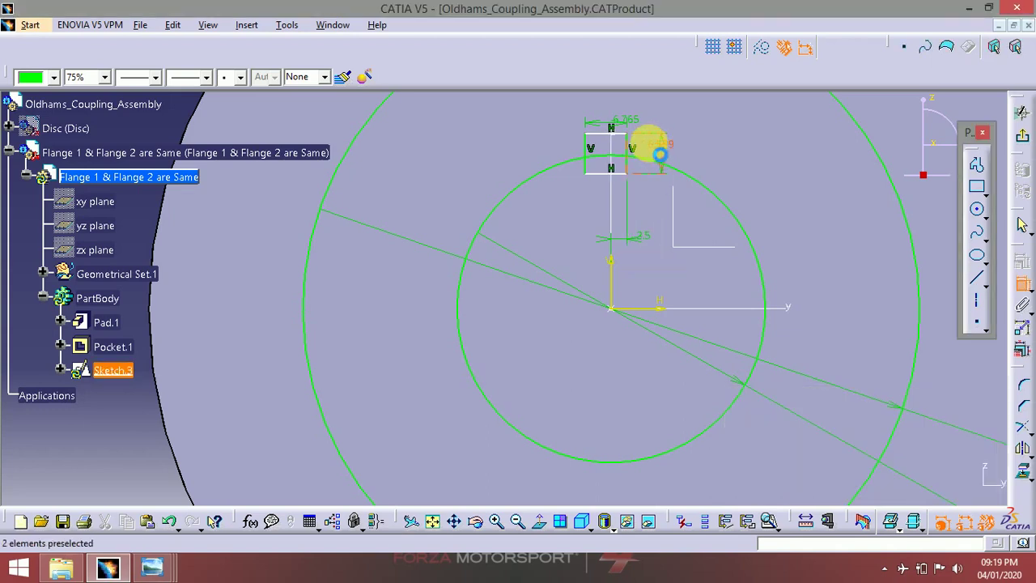
{"action": "double_click", "coordinate": [631, 120]}
{"action": "type", "text": "5mm"}
{"action": "key", "text": "Return"}
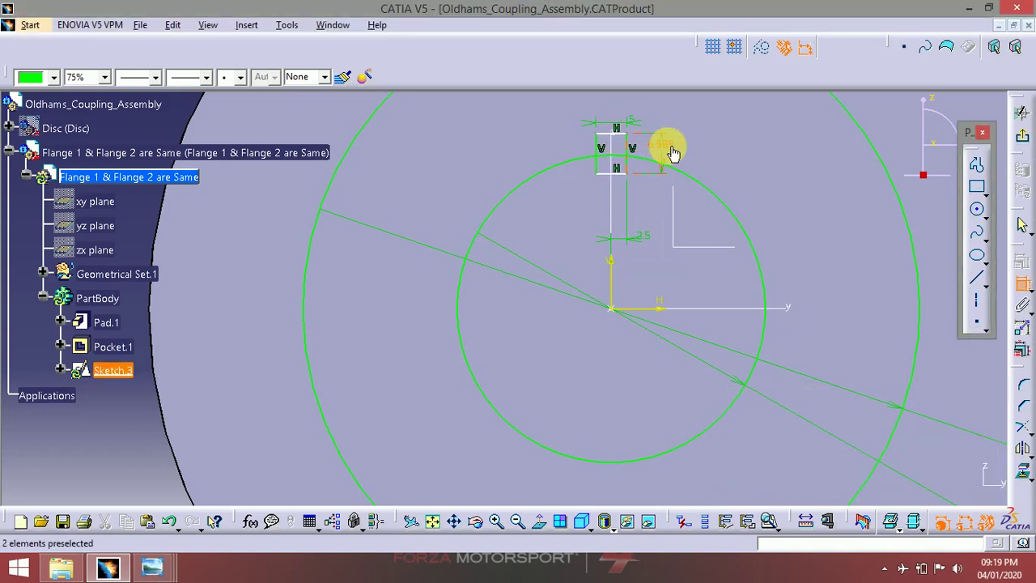
{"action": "double_click", "coordinate": [666, 145]}
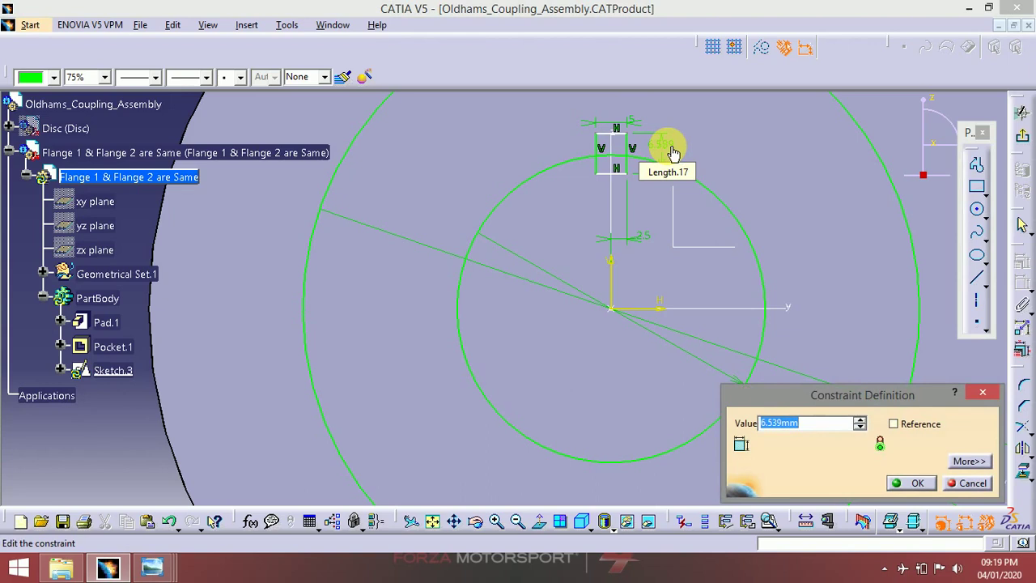
{"action": "key", "text": "Return"}
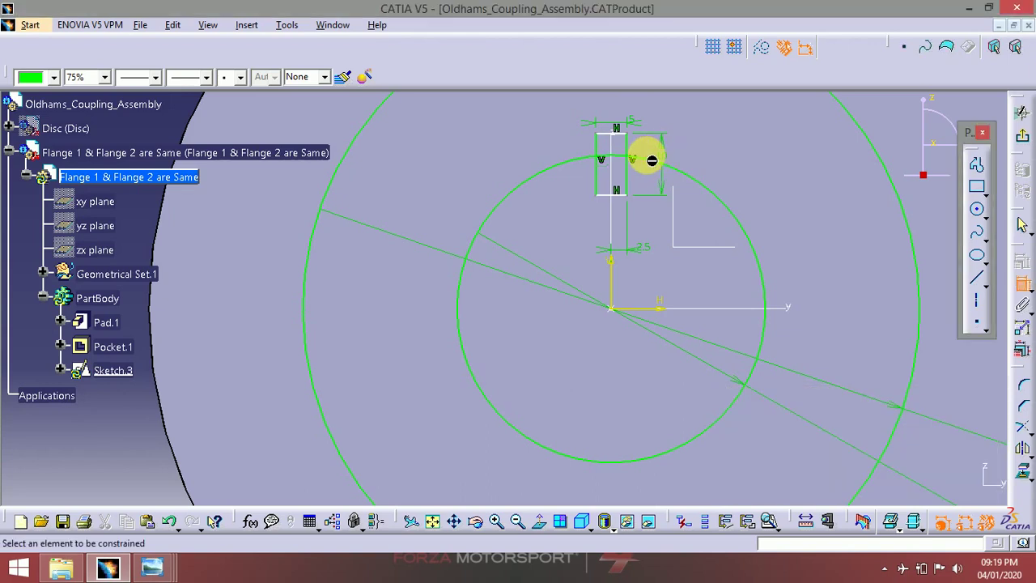
- Constrain the distance between the rectangle's upper edge and the 50 mm circle to 2.5 mm
{"action": "left_click", "coordinate": [632, 163]}
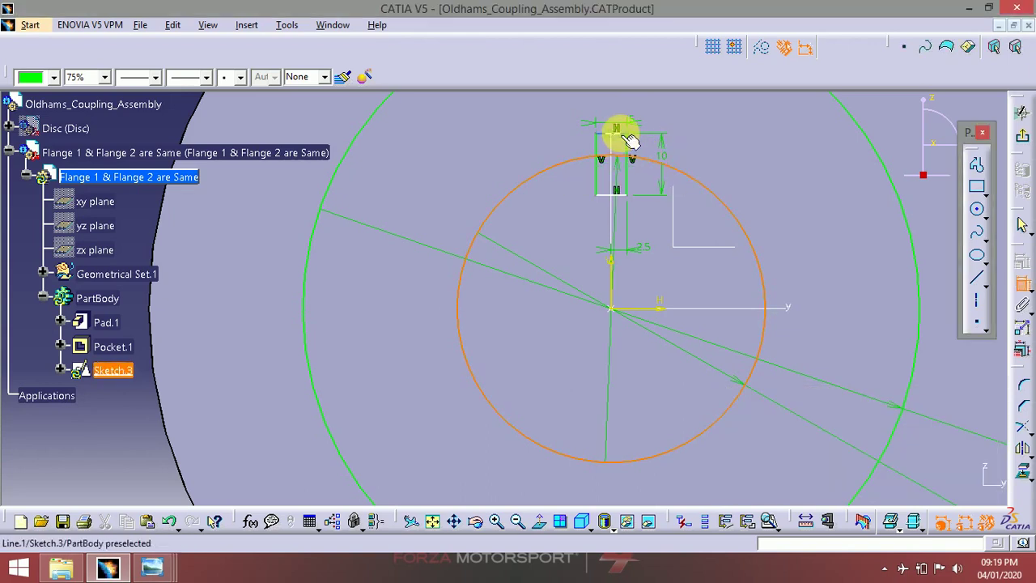
{"action": "left_click", "coordinate": [630, 141]}
{"action": "key", "text": "Escape"}
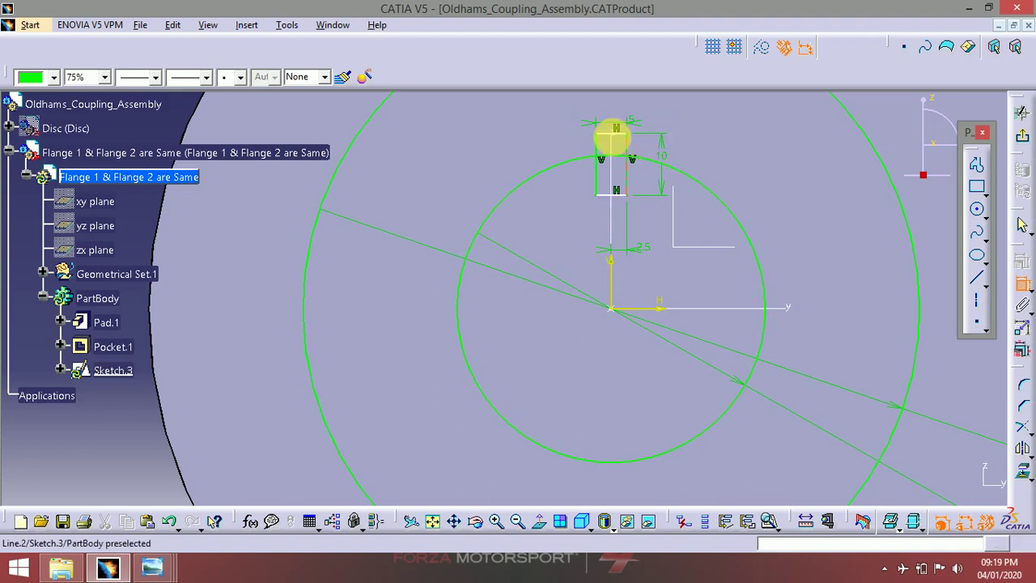
{"action": "left_click", "coordinate": [628, 162]}
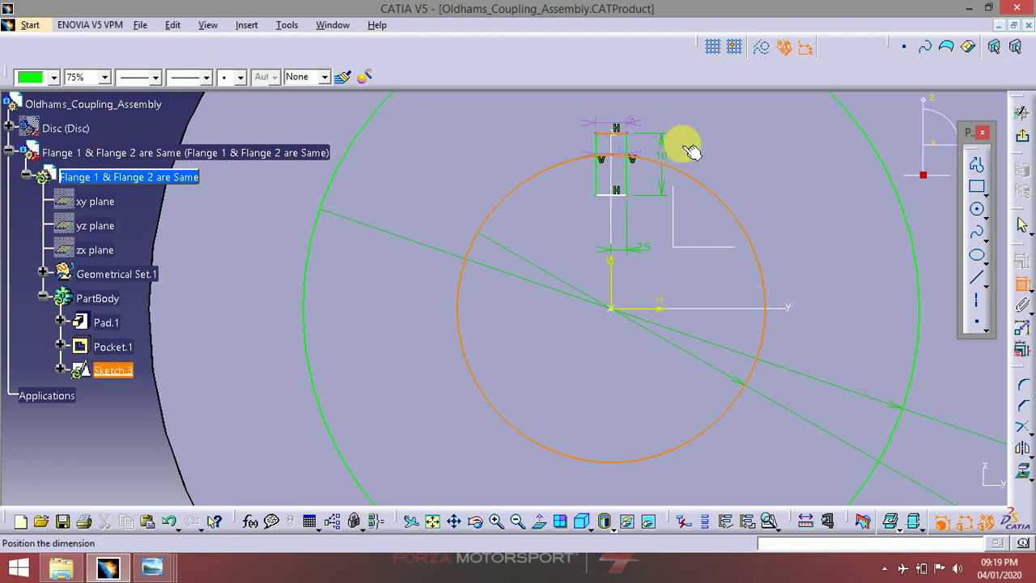
{"action": "left_click", "coordinate": [713, 141]}
{"action": "double_click", "coordinate": [727, 146]}
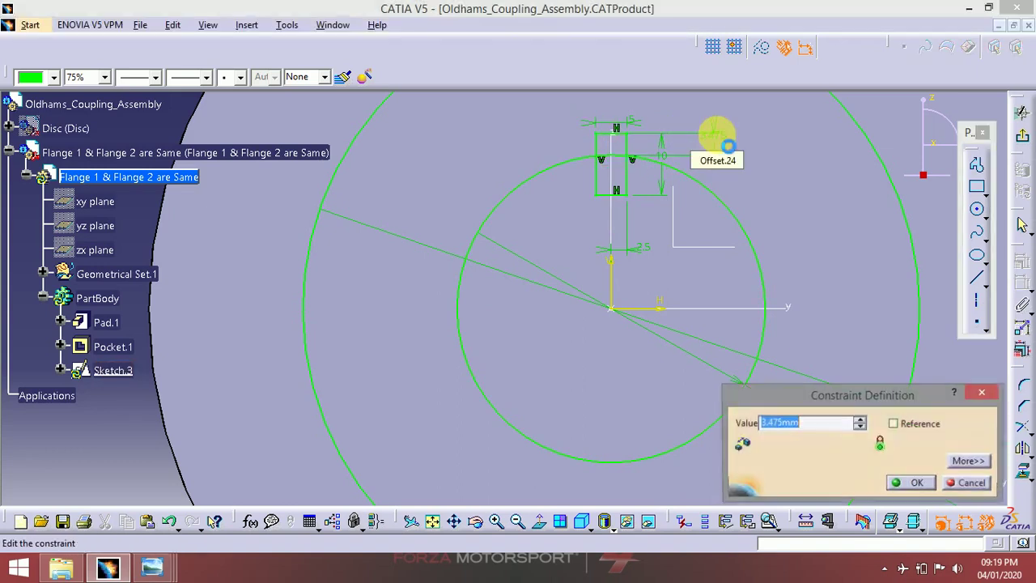
{"action": "type", "text": "2"}
{"action": "key", "text": "Return"}
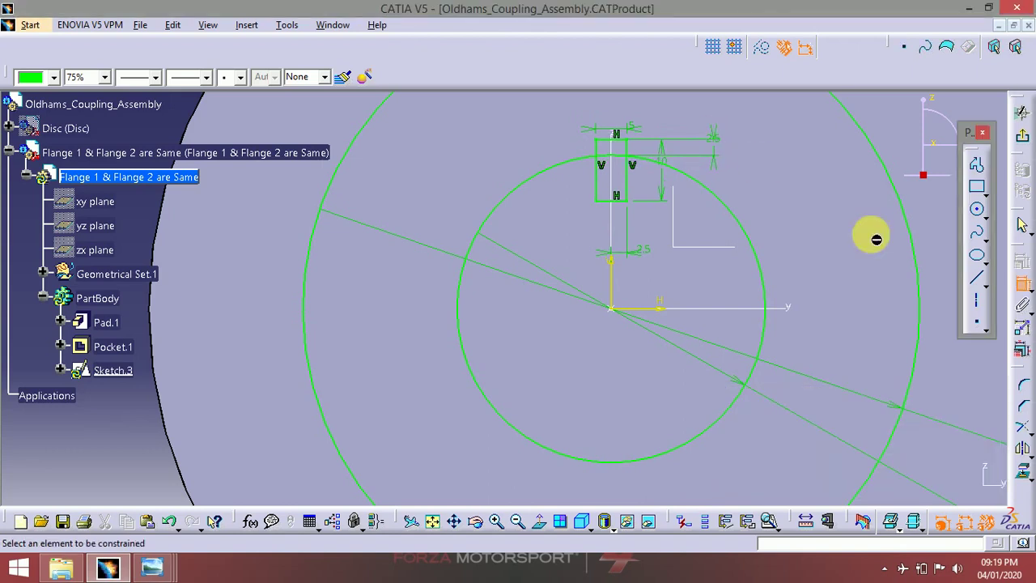
- Quick Trim the circle's arc within the rectangle and the rectangle lines inside the circle, converting lengths to distances, and exit the sketch
{"action": "left_click", "coordinate": [1022, 427]}
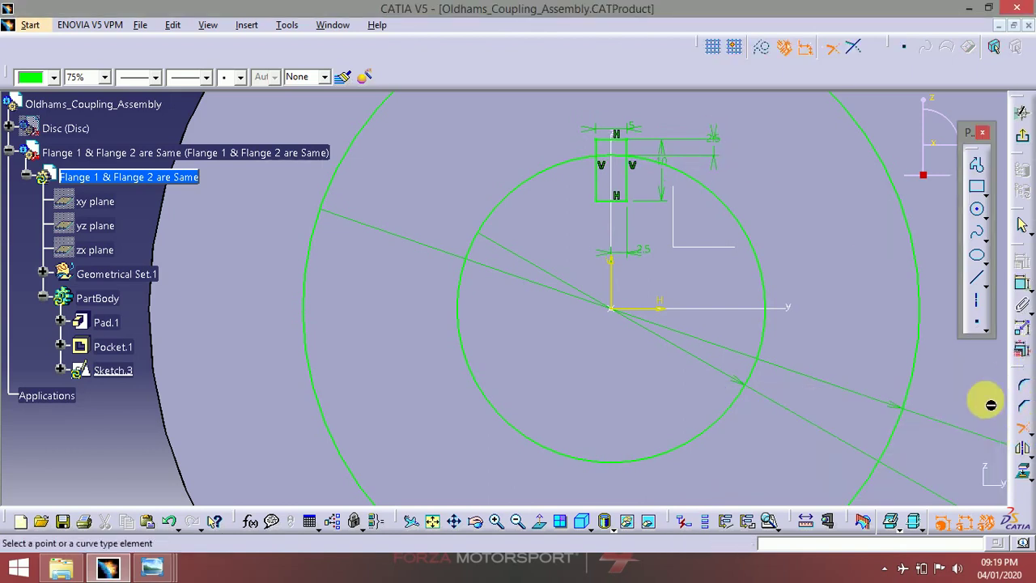
{"action": "left_click", "coordinate": [1030, 437]}
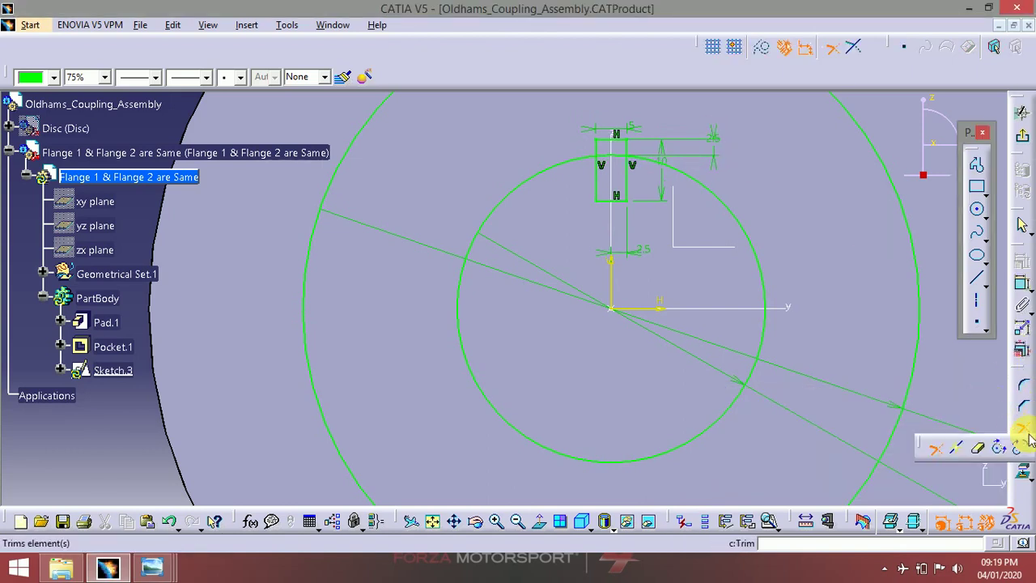
{"action": "left_click", "coordinate": [981, 449]}
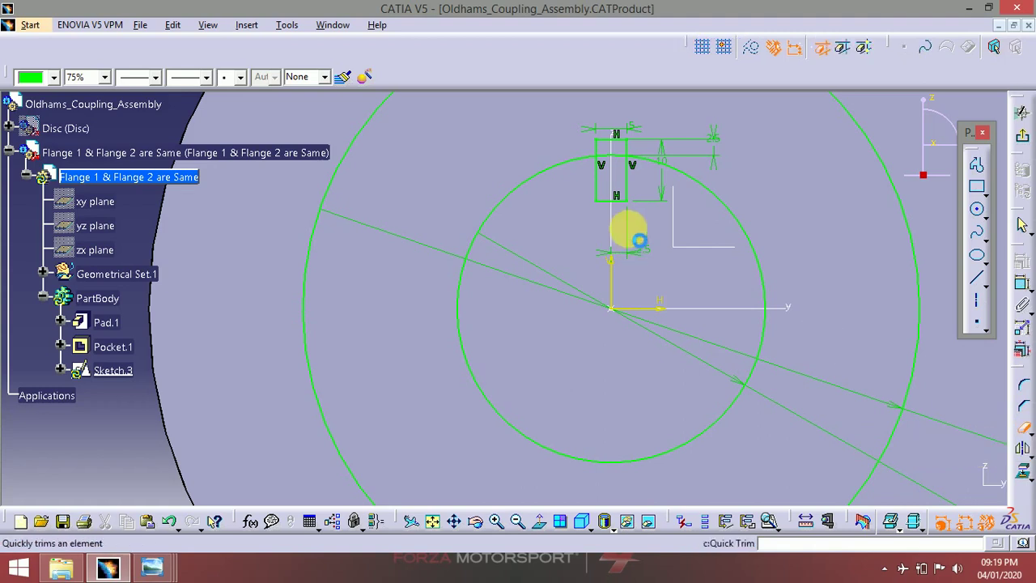
{"action": "left_click", "coordinate": [624, 162]}
{"action": "left_click", "coordinate": [629, 176]}
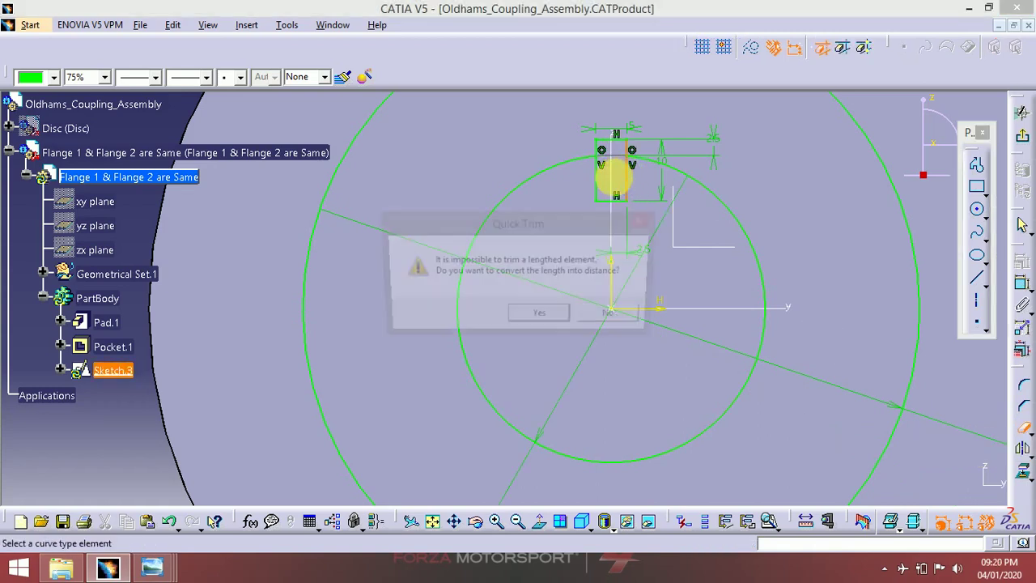
{"action": "left_click", "coordinate": [542, 318]}
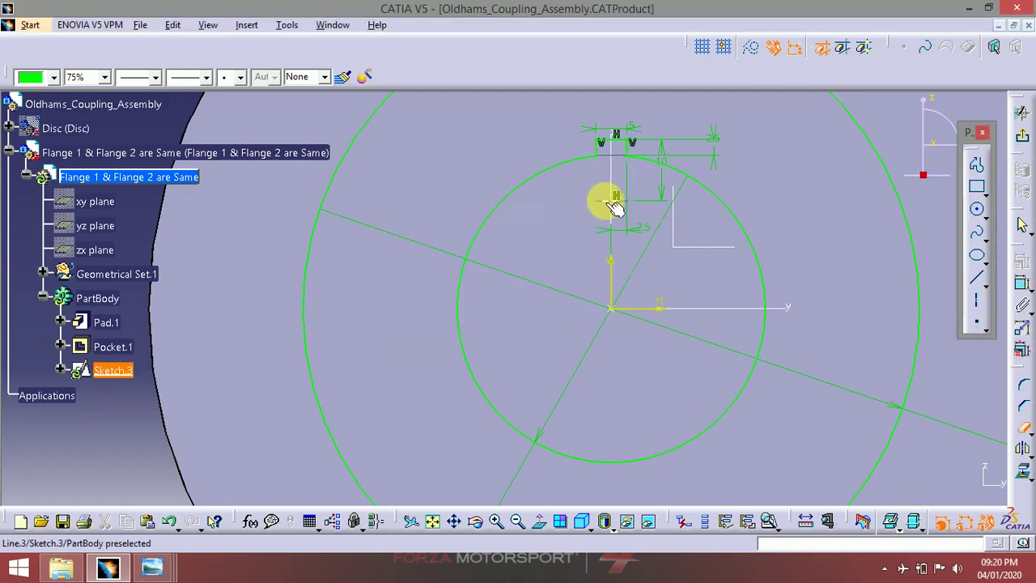
{"action": "key", "text": "Escape"}
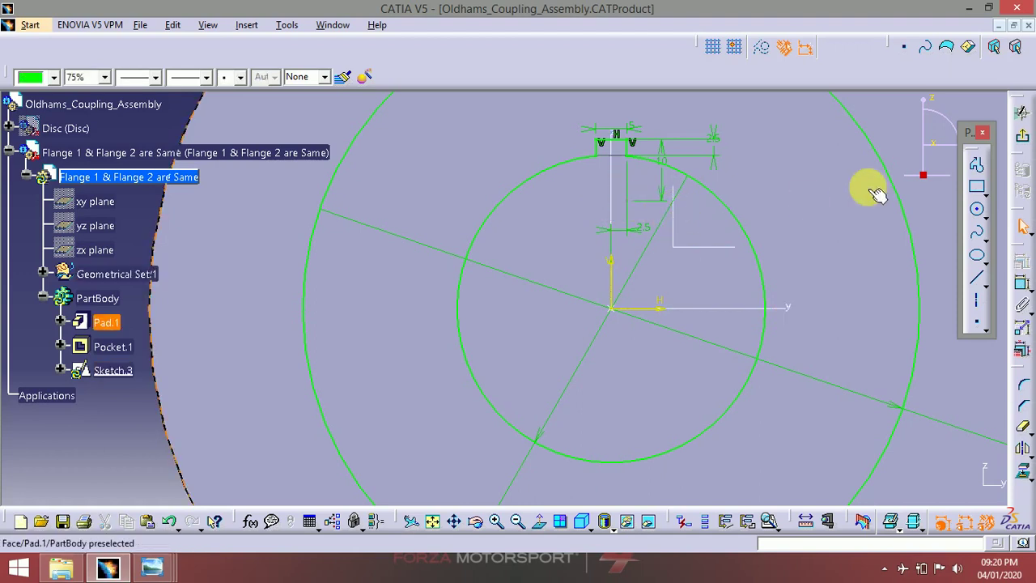
{"action": "left_click", "coordinate": [1024, 141]}
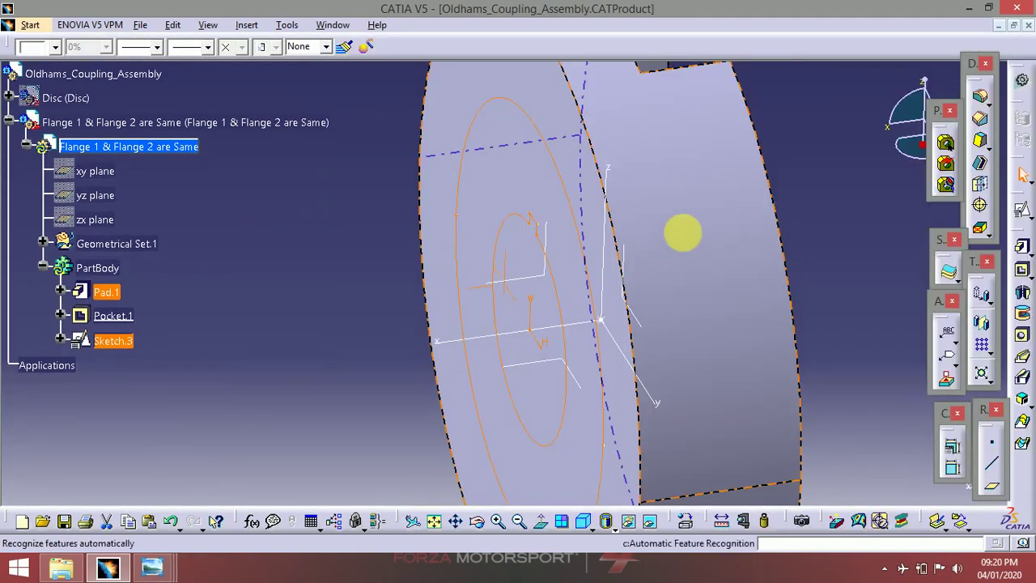
- Check the hub length on the 3_Flange1 drawing in Windows Photo Viewer and return to CATIA
{"action": "middle_click_drag", "start_coordinate": [683, 234], "coordinate": [744, 250]}
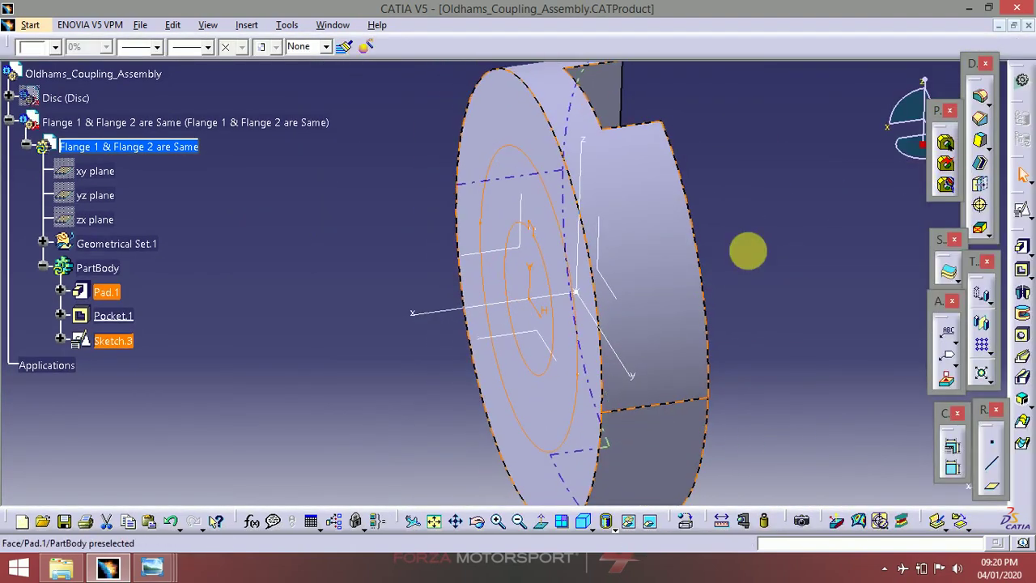
{"action": "mouse_move", "coordinate": [152, 566]}
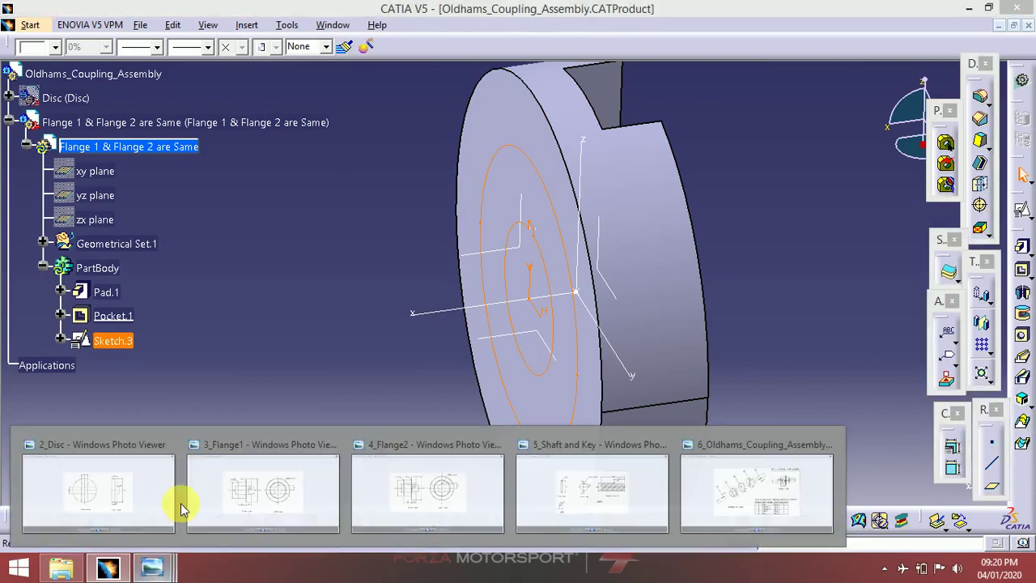
{"action": "left_click", "coordinate": [240, 495]}
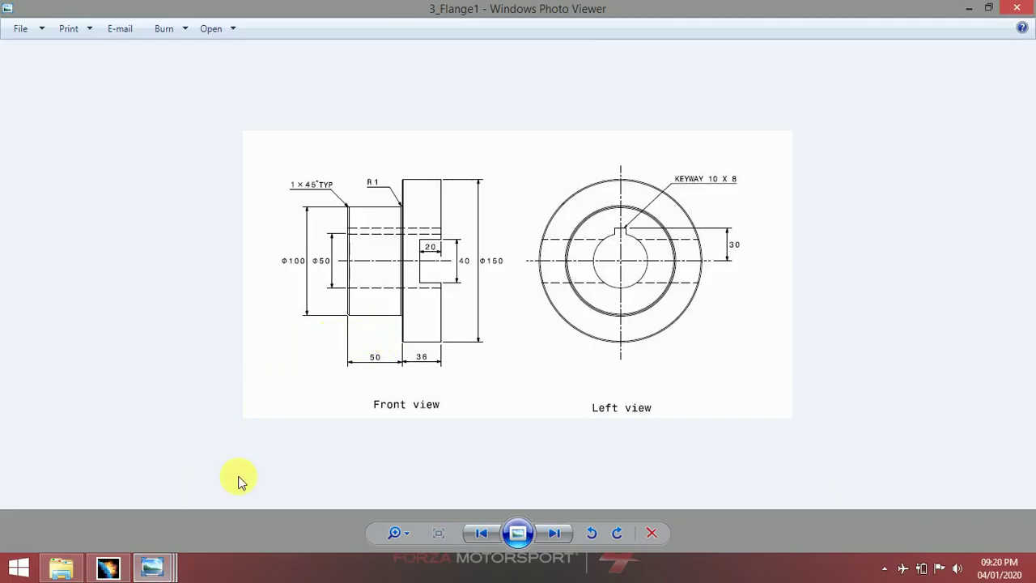
{"action": "left_click", "coordinate": [127, 571]}
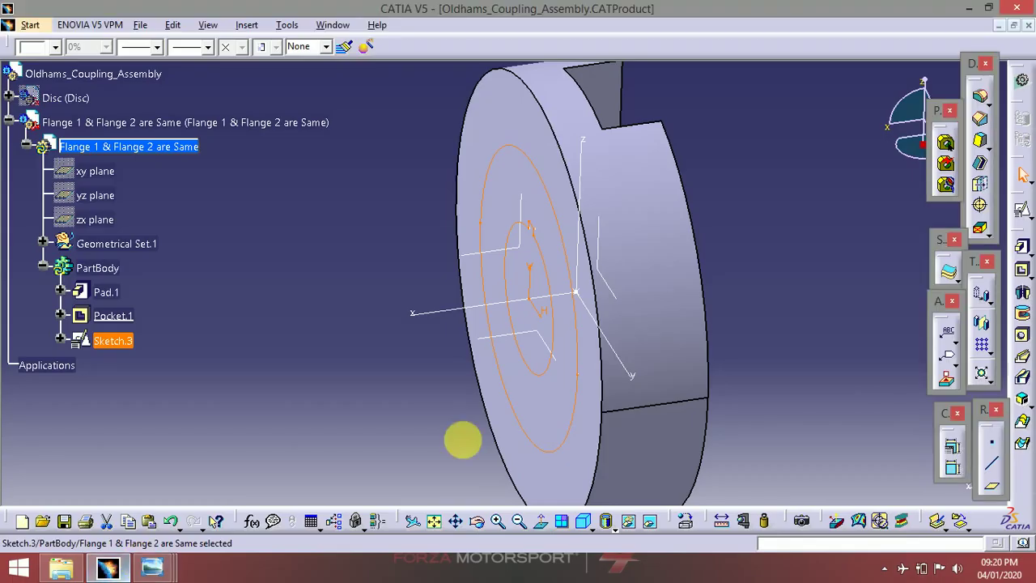
- Pad the hub sketch with its keyed bore 50 mm outward from the flange face
{"action": "left_click", "coordinate": [1022, 272]}
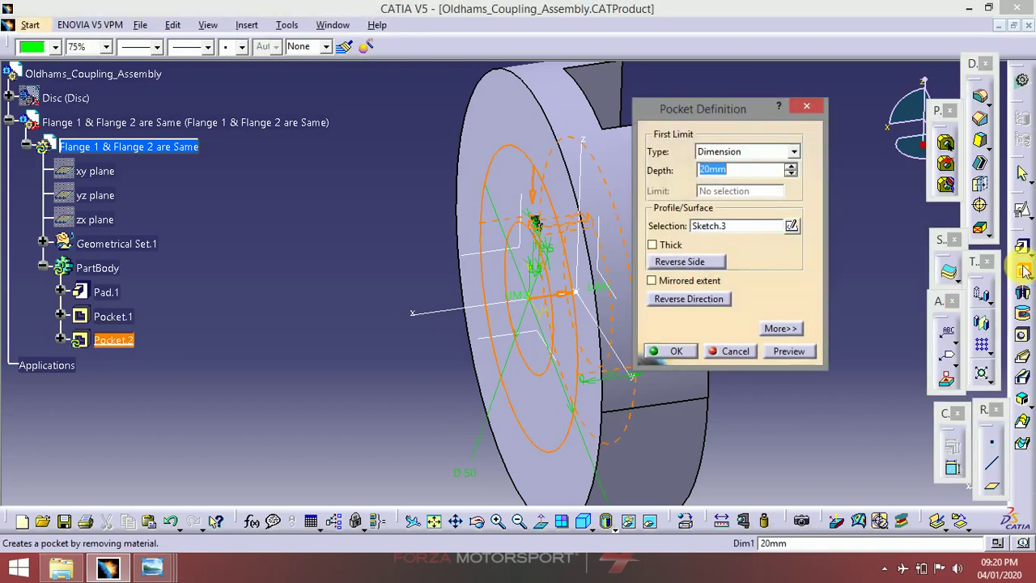
{"action": "left_click", "coordinate": [1029, 254]}
{"action": "left_click", "coordinate": [1022, 247]}
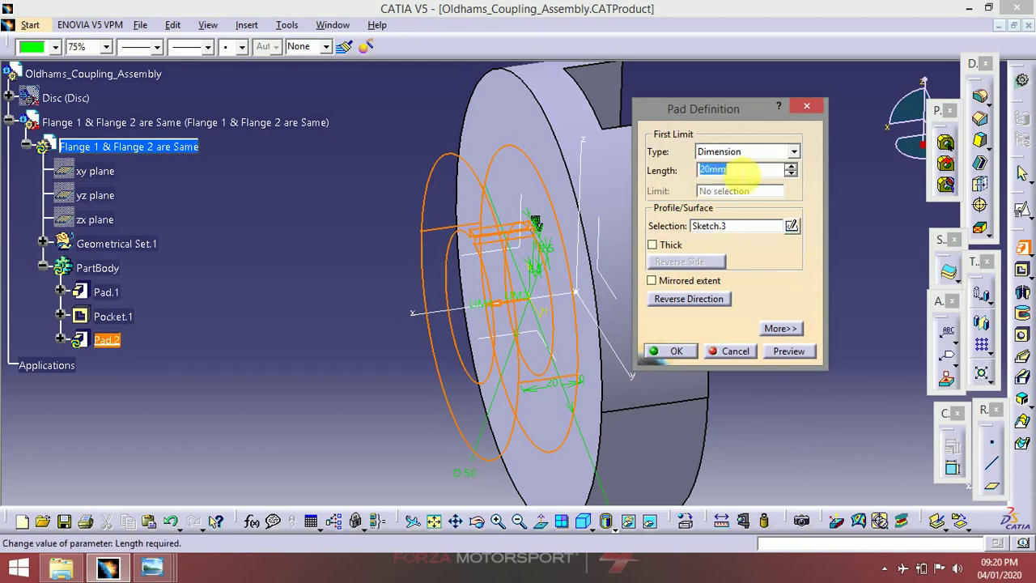
{"action": "left_click", "coordinate": [675, 352]}
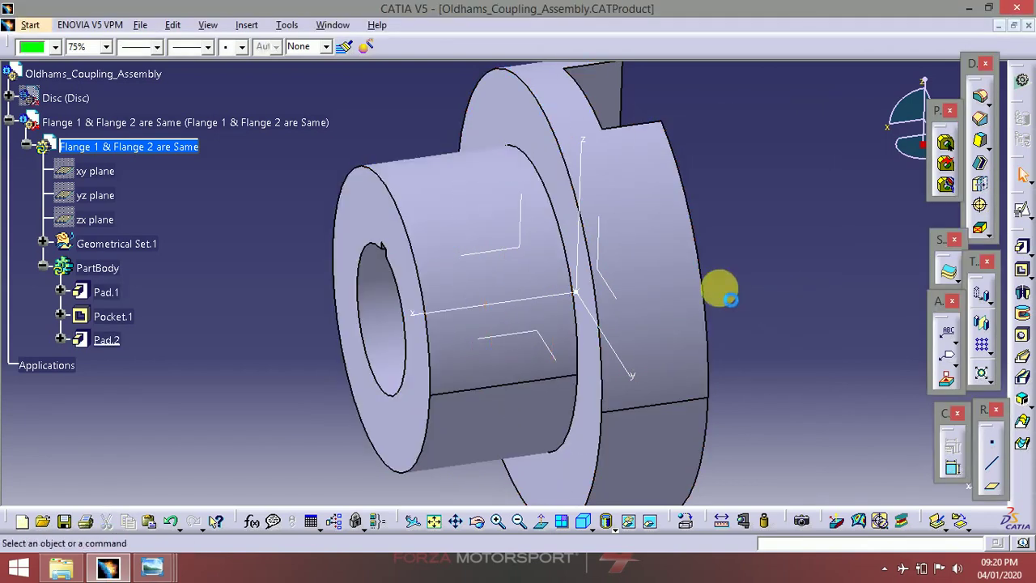
- Hide Axis System.2 and Point.1 of Geometrical Set.1 in the flange part
{"action": "middle_click_drag", "start_coordinate": [719, 289], "coordinate": [541, 349]}
{"action": "right_click", "coordinate": [545, 321]}
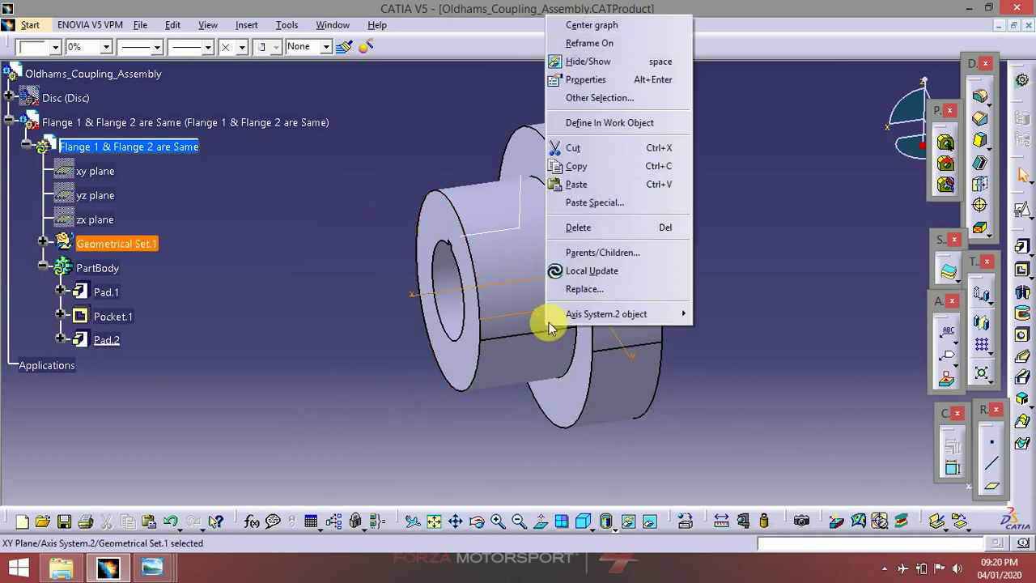
{"action": "left_click", "coordinate": [573, 61]}
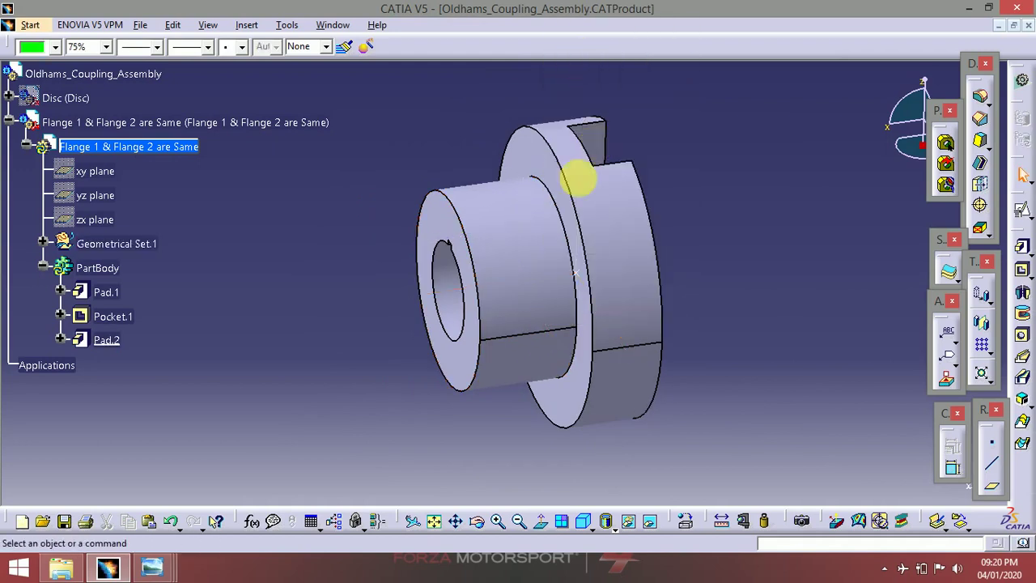
{"action": "middle_click_drag", "start_coordinate": [492, 215], "coordinate": [569, 273]}
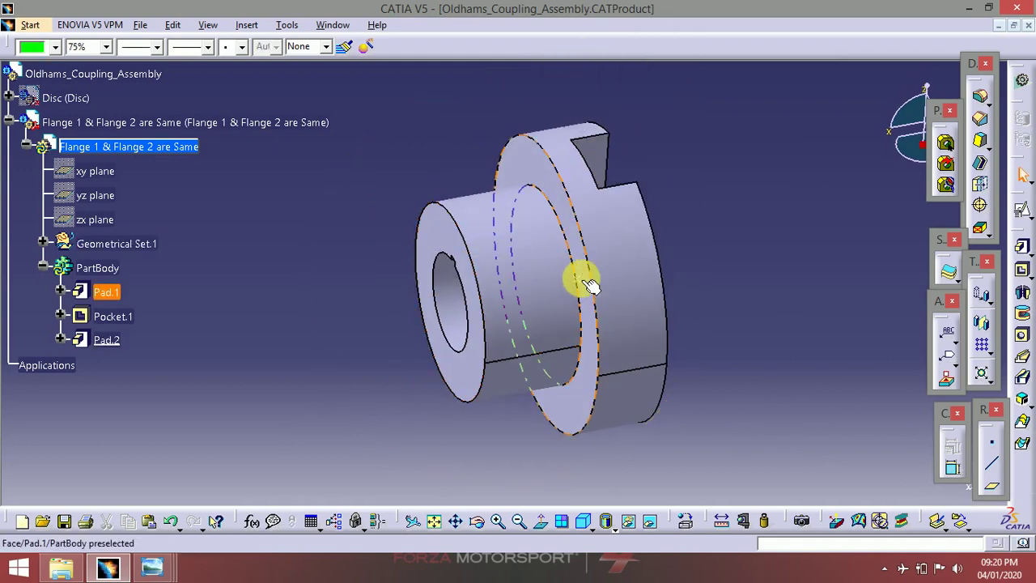
{"action": "right_click", "coordinate": [587, 287]}
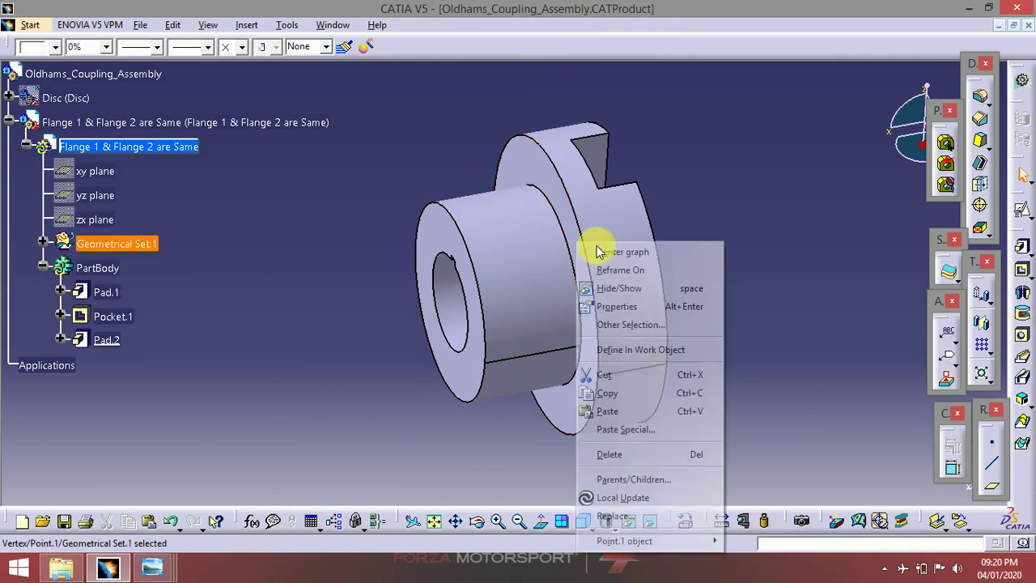
{"action": "left_click", "coordinate": [622, 278]}
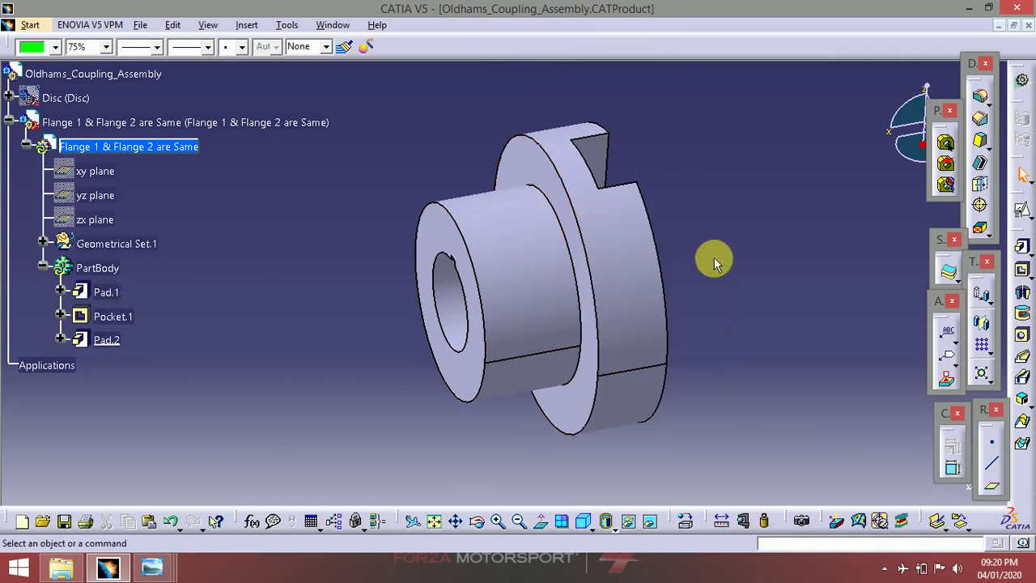
{"action": "middle_click_drag", "start_coordinate": [710, 271], "coordinate": [621, 283]}
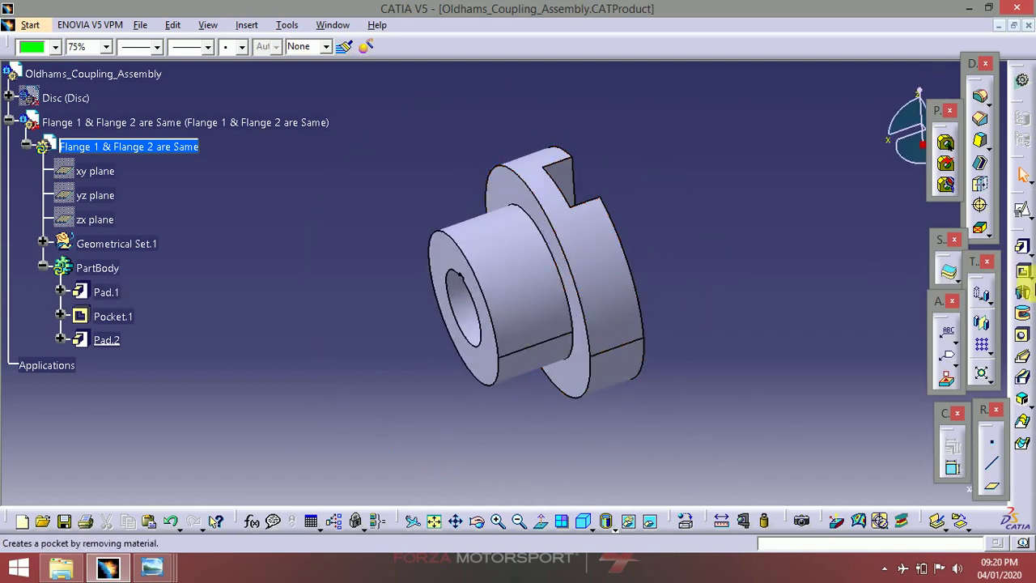
- Fillet the hub-to-flange junction edge, the hub's outer end edge and the flange's hub-side rim with a 2 mm radius
{"action": "left_click", "coordinate": [981, 100]}
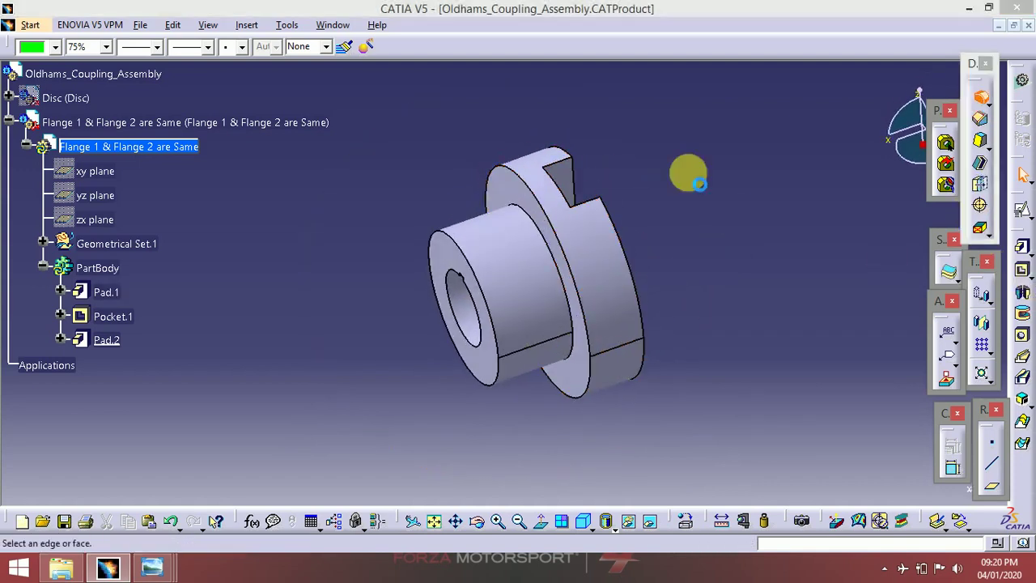
{"action": "left_click", "coordinate": [552, 263]}
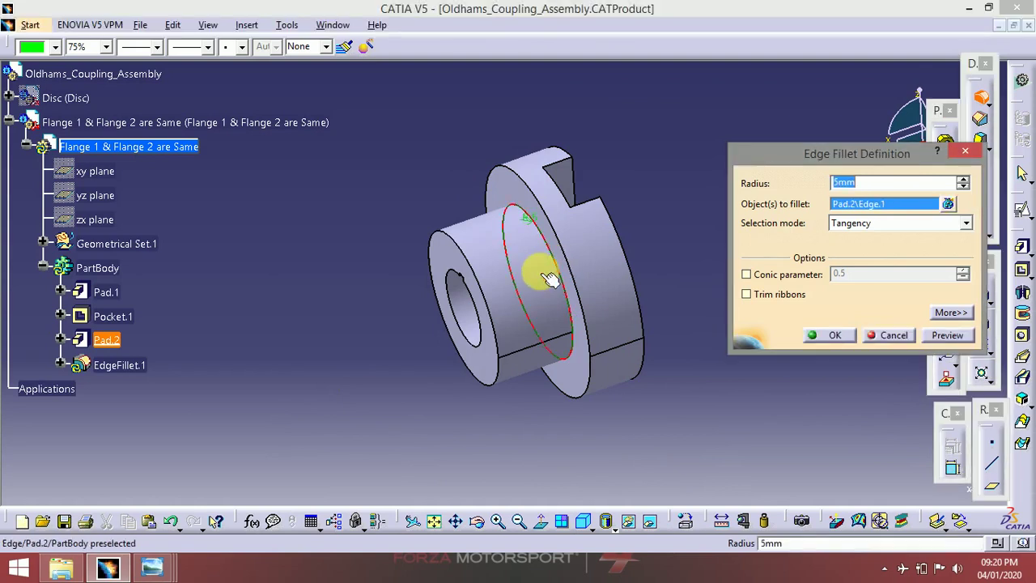
{"action": "left_click", "coordinate": [490, 313]}
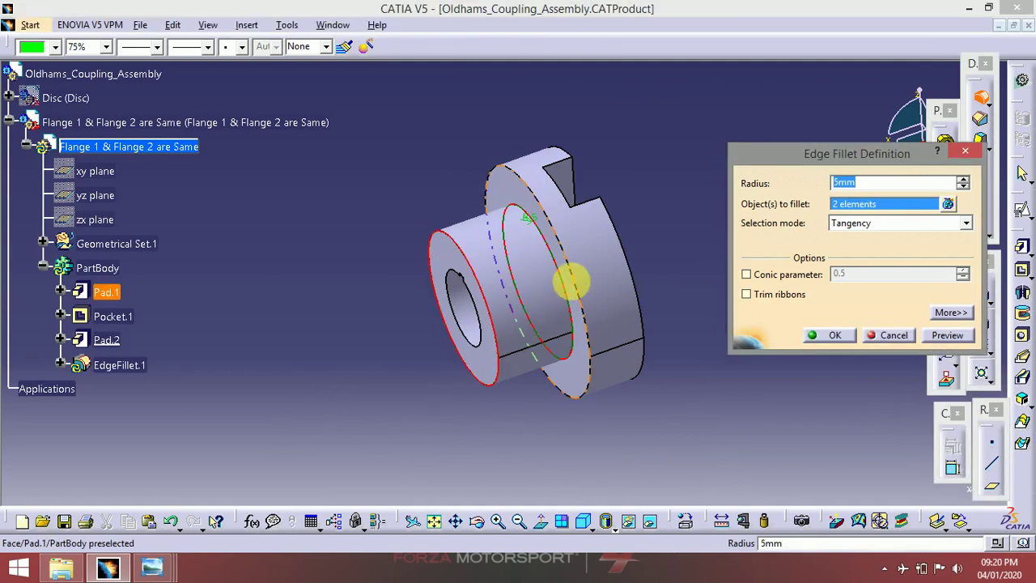
{"action": "left_click", "coordinate": [583, 279]}
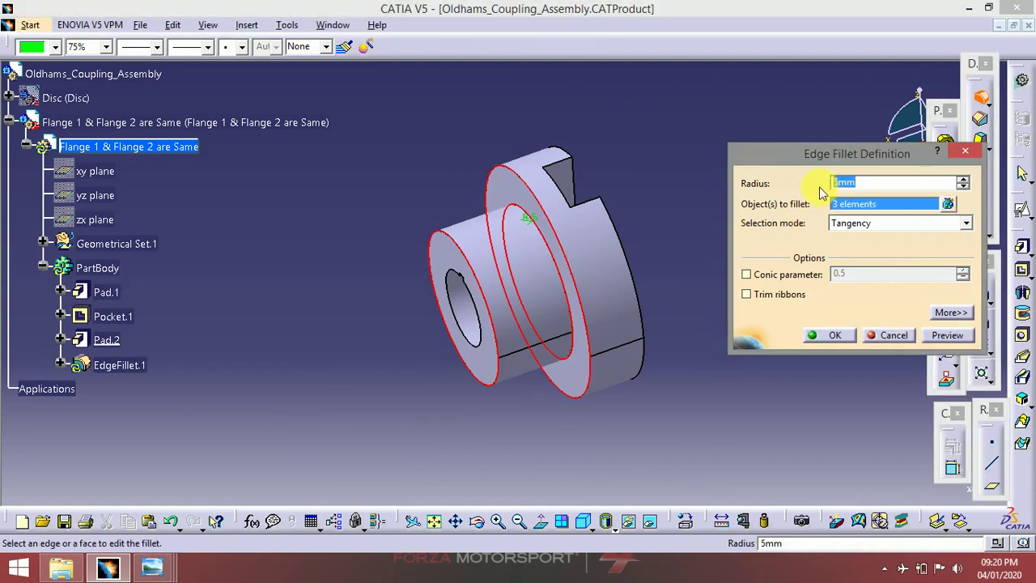
{"action": "key", "text": "Return"}
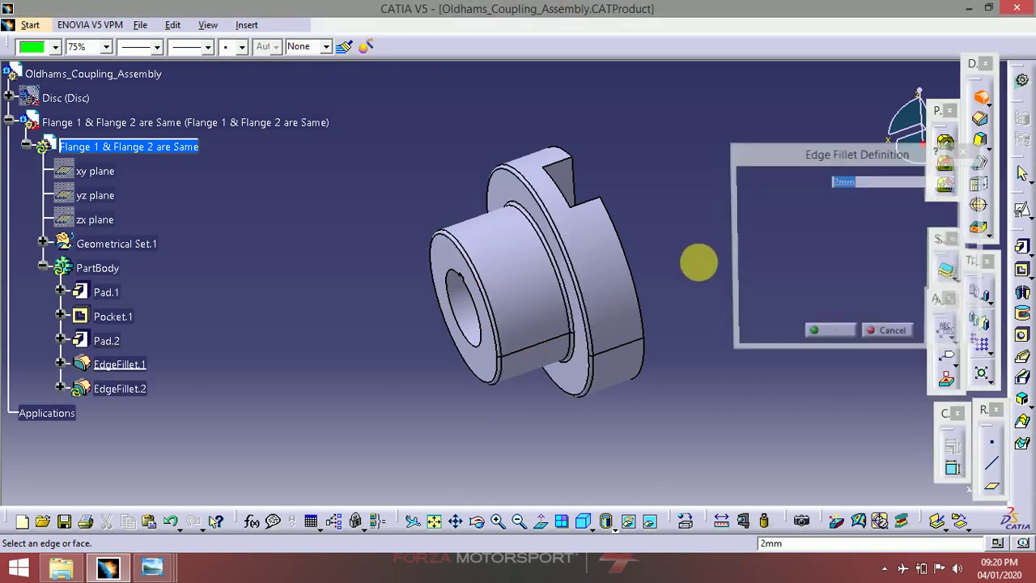
{"action": "middle_click_drag", "start_coordinate": [678, 240], "coordinate": [552, 289]}
{"action": "left_click", "coordinate": [894, 335]}
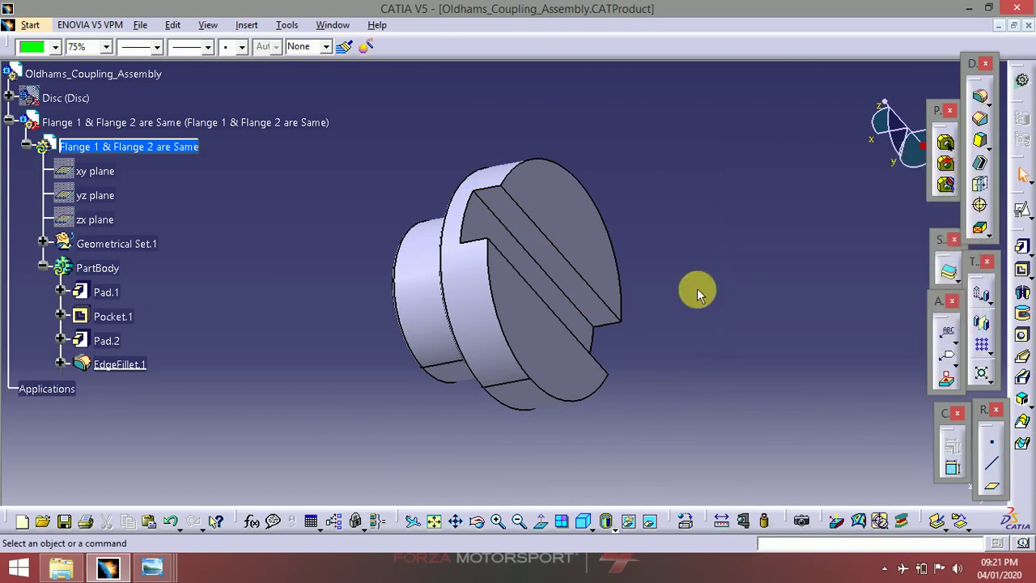
- Show the hidden Disc component alongside the flange
{"action": "middle_click_drag", "start_coordinate": [706, 286], "coordinate": [697, 279]}
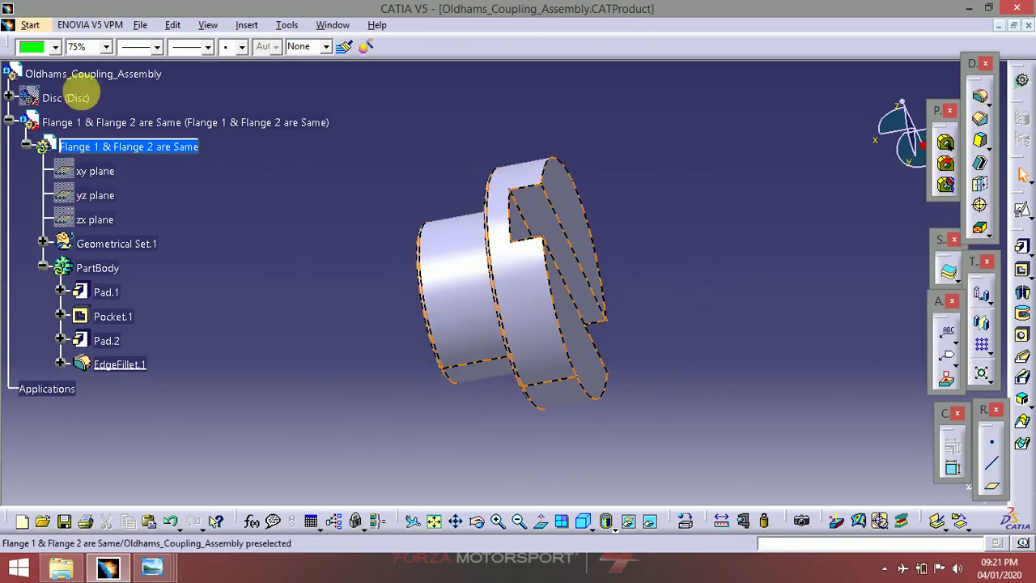
{"action": "left_click", "coordinate": [77, 93]}
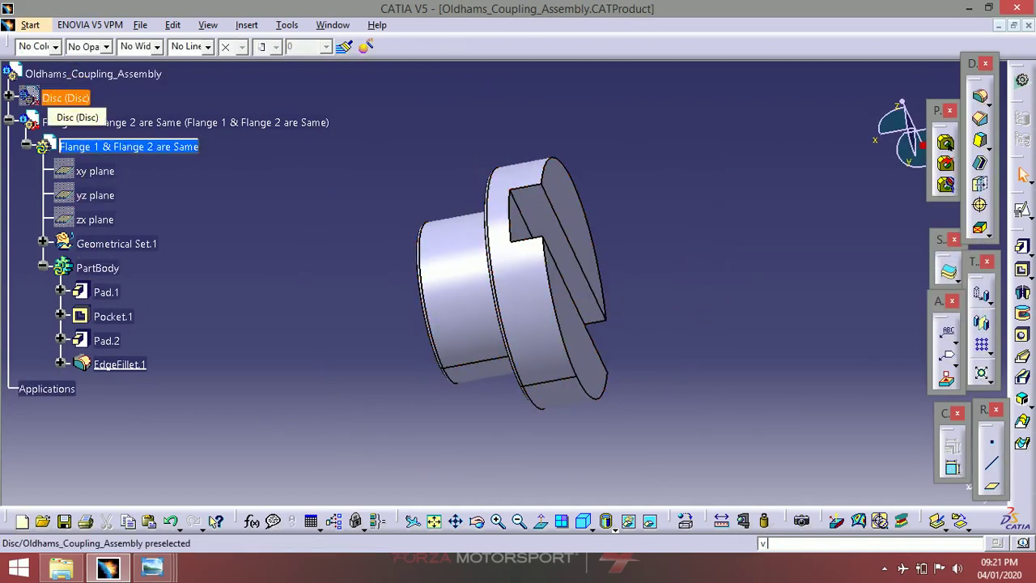
{"action": "right_click", "coordinate": [78, 98]}
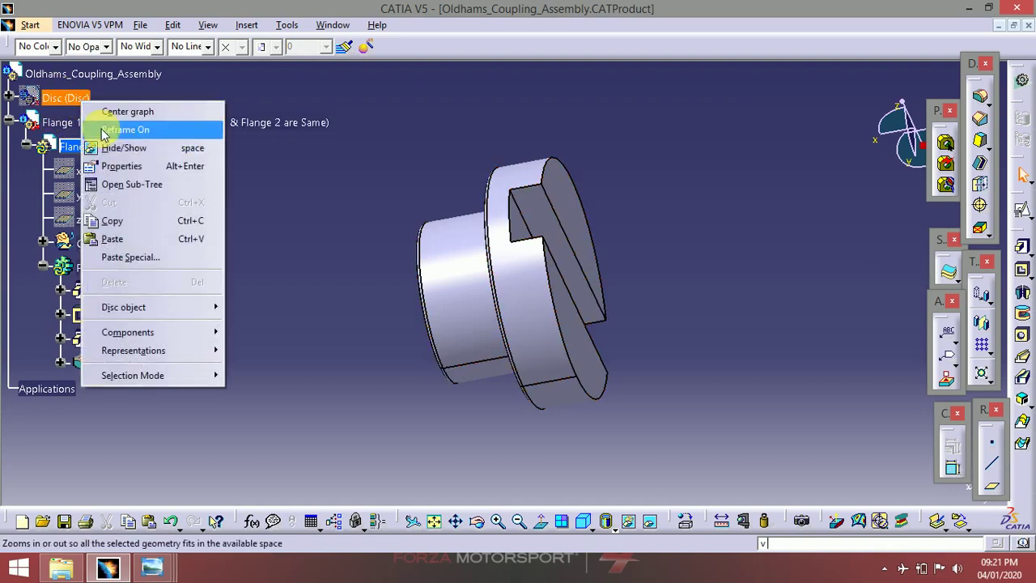
{"action": "left_click", "coordinate": [139, 148]}
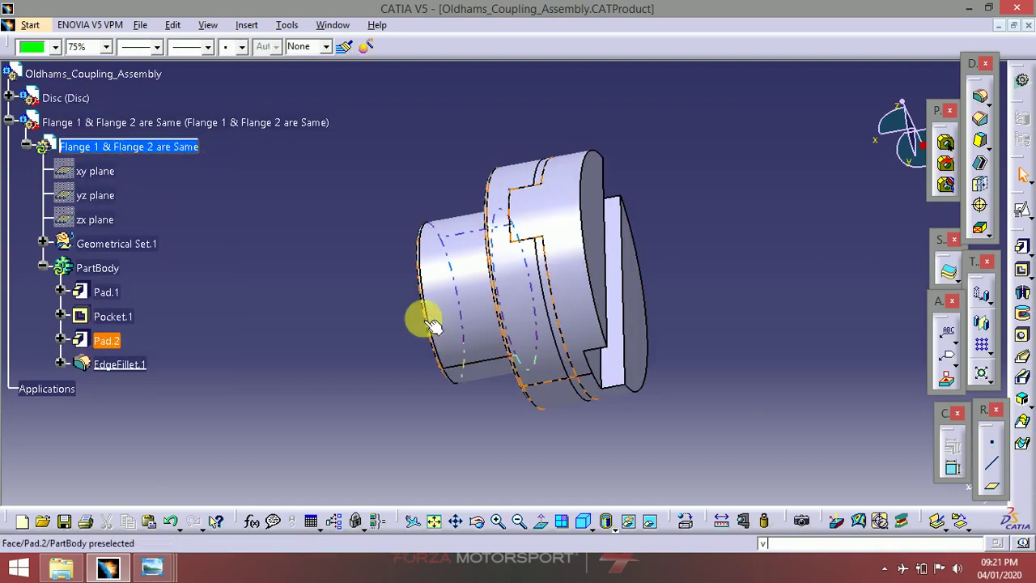
{"action": "middle_click_drag", "start_coordinate": [423, 319], "coordinate": [390, 303]}
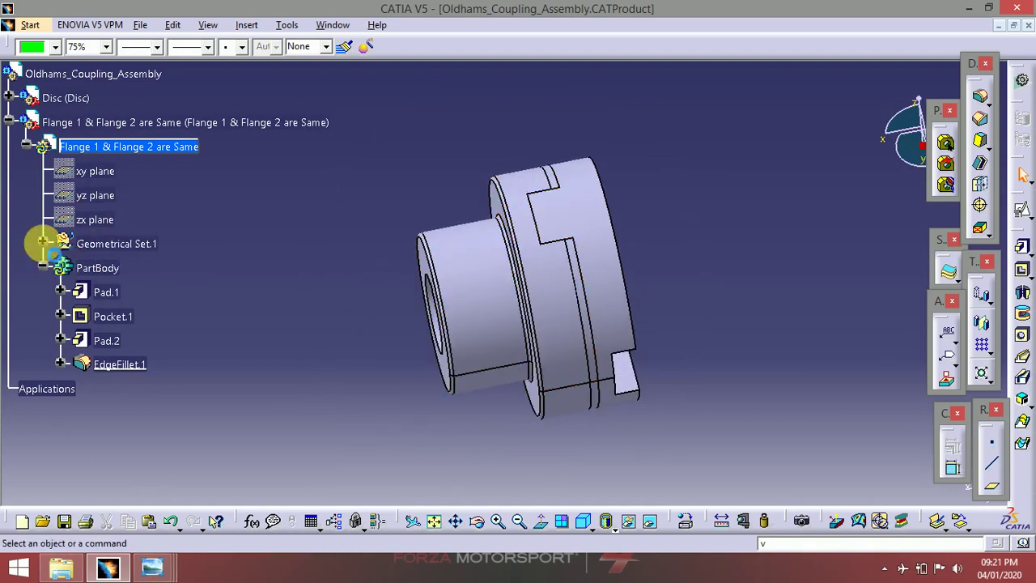
- Set the X coordinate of Point.1 in the flange's Geometrical Set.1 to 50 mm and run a local update of the flange part
{"action": "left_click", "coordinate": [42, 241]}
{"action": "double_click", "coordinate": [110, 294]}
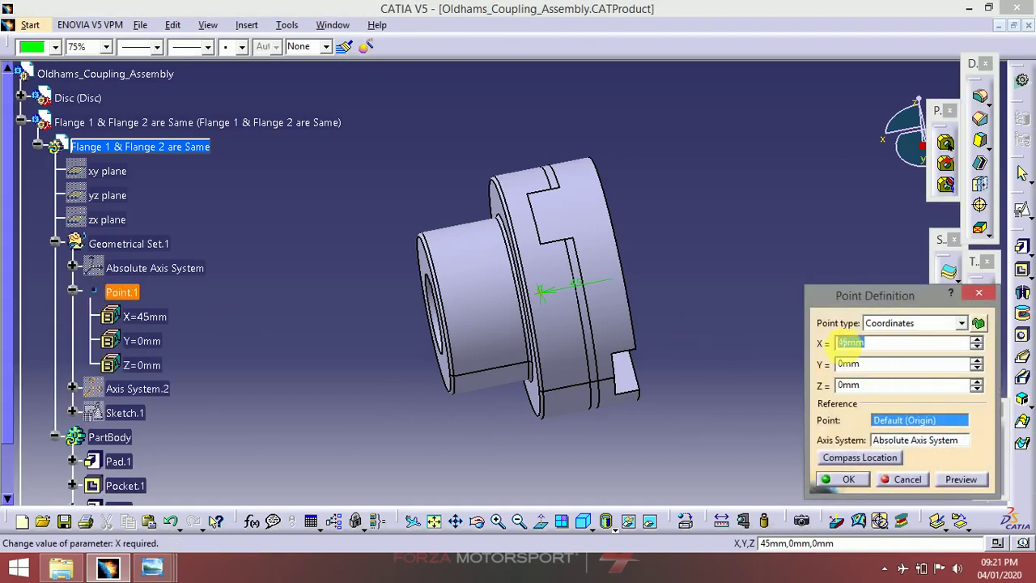
{"action": "type", "text": "50"}
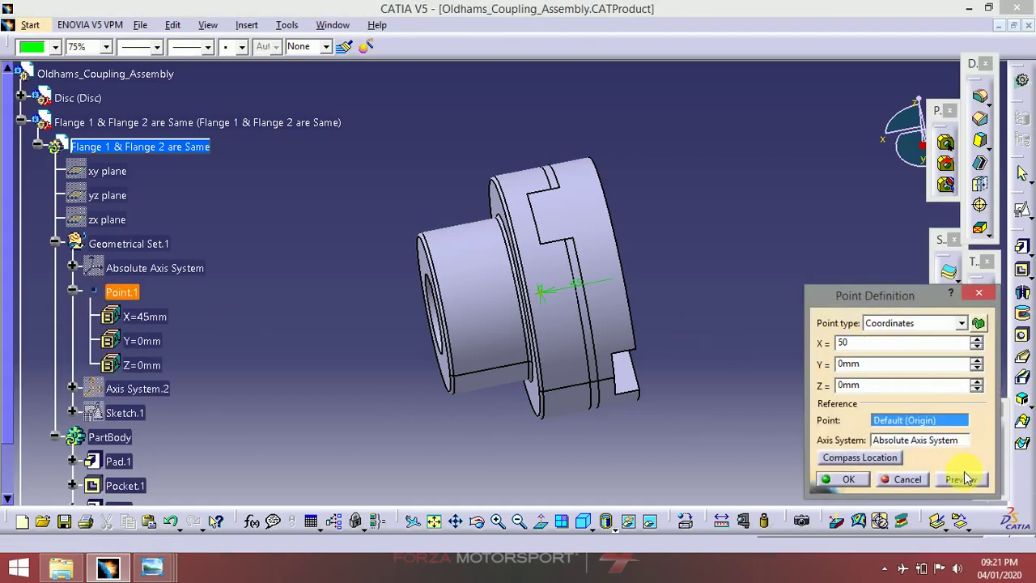
{"action": "left_click", "coordinate": [959, 479]}
{"action": "left_click", "coordinate": [847, 479]}
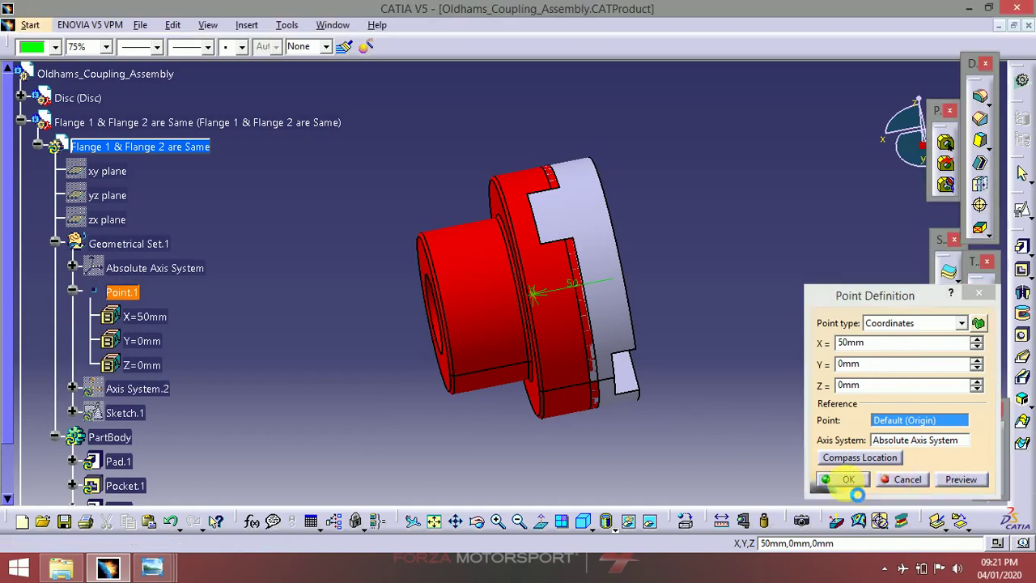
{"action": "right_click", "coordinate": [134, 146]}
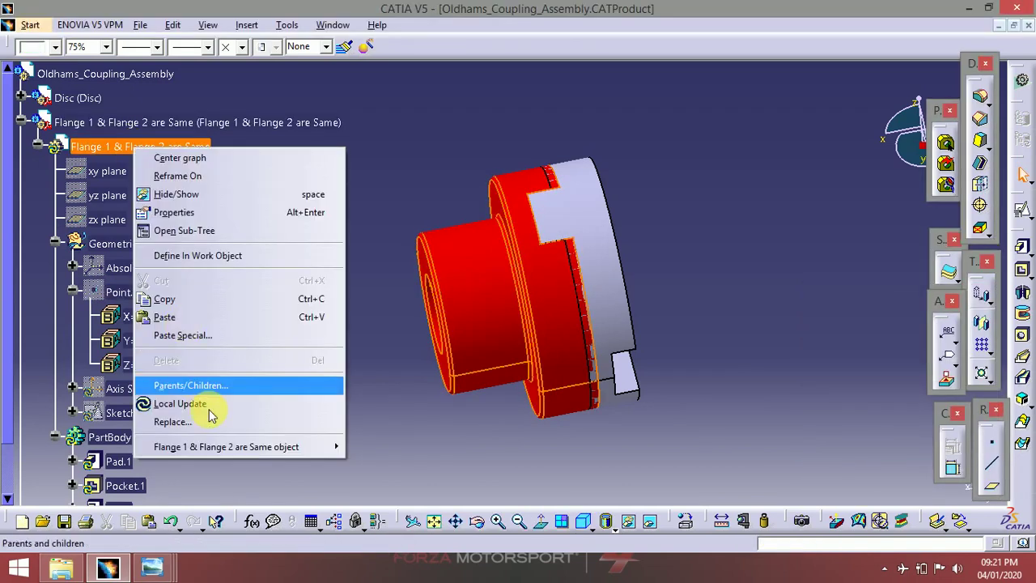
{"action": "left_click", "coordinate": [222, 407]}
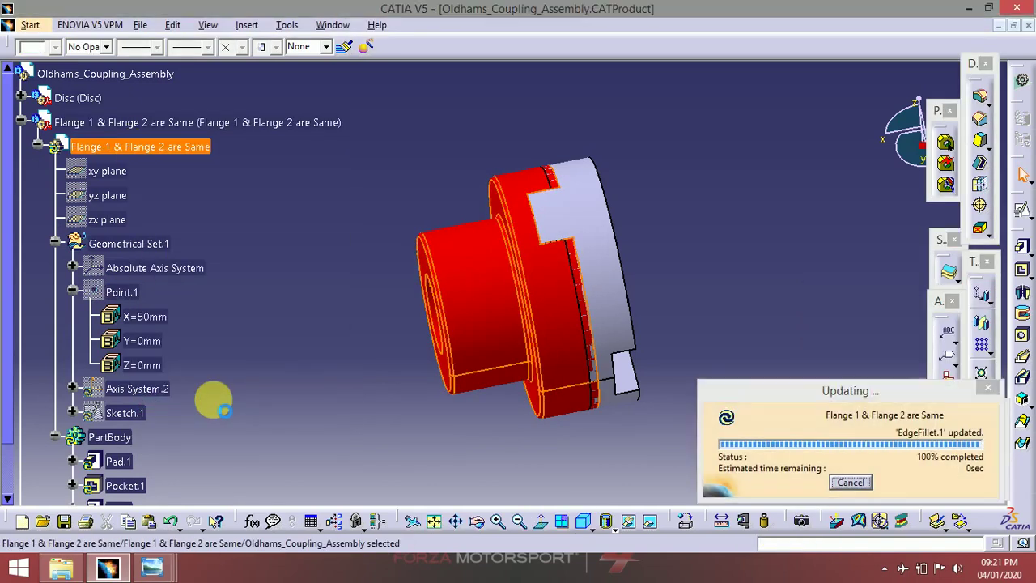
{"action": "left_click", "coordinate": [782, 261]}
{"action": "middle_click_drag", "start_coordinate": [700, 270], "coordinate": [712, 247]}
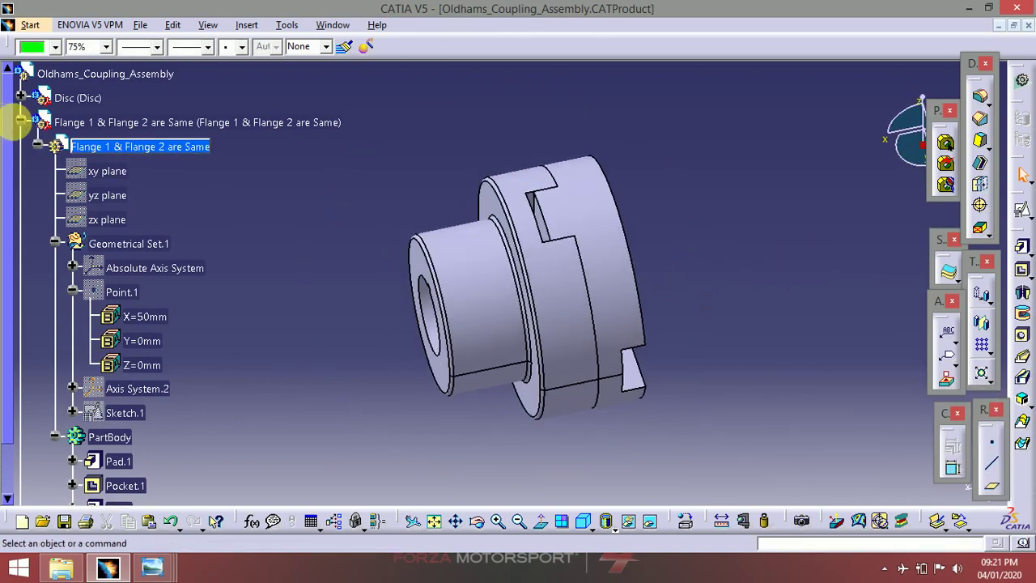
- Collapse the flange's tree branch and activate the top-level Oldhams_Coupling_Assembly product
{"action": "left_click", "coordinate": [22, 123]}
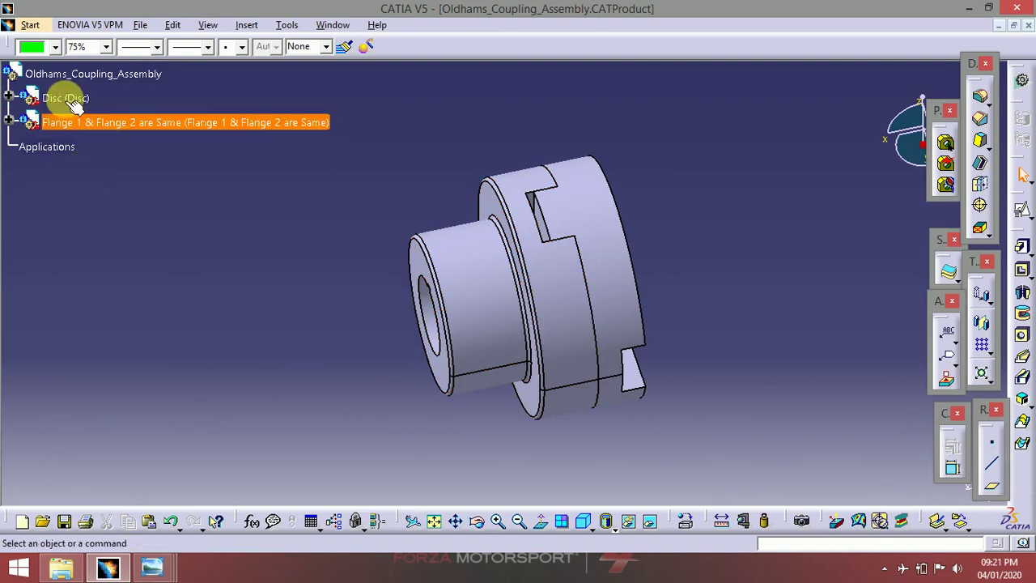
{"action": "double_click", "coordinate": [84, 74]}
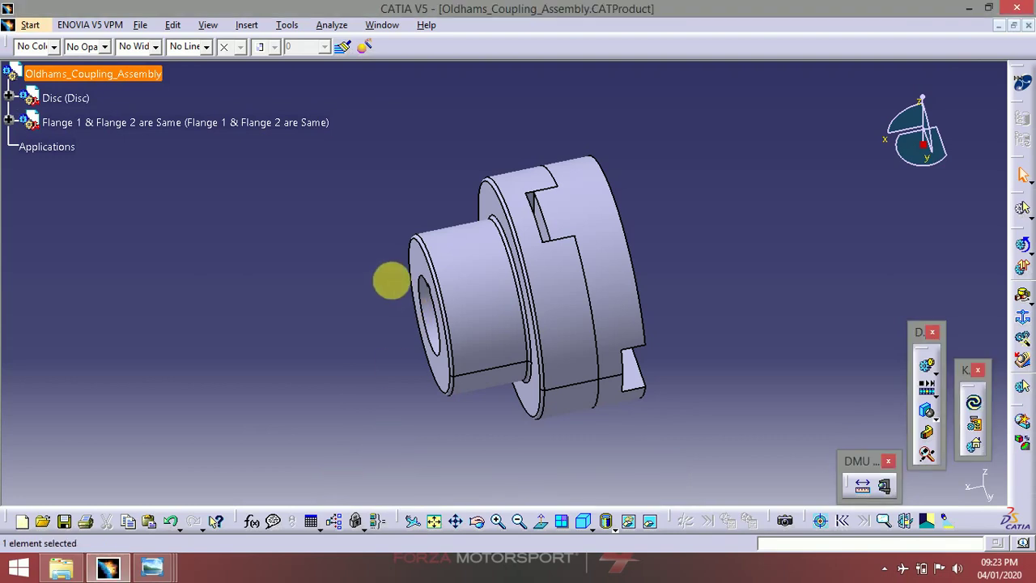
{"action": "middle_click_drag", "start_coordinate": [392, 287], "coordinate": [520, 296]}
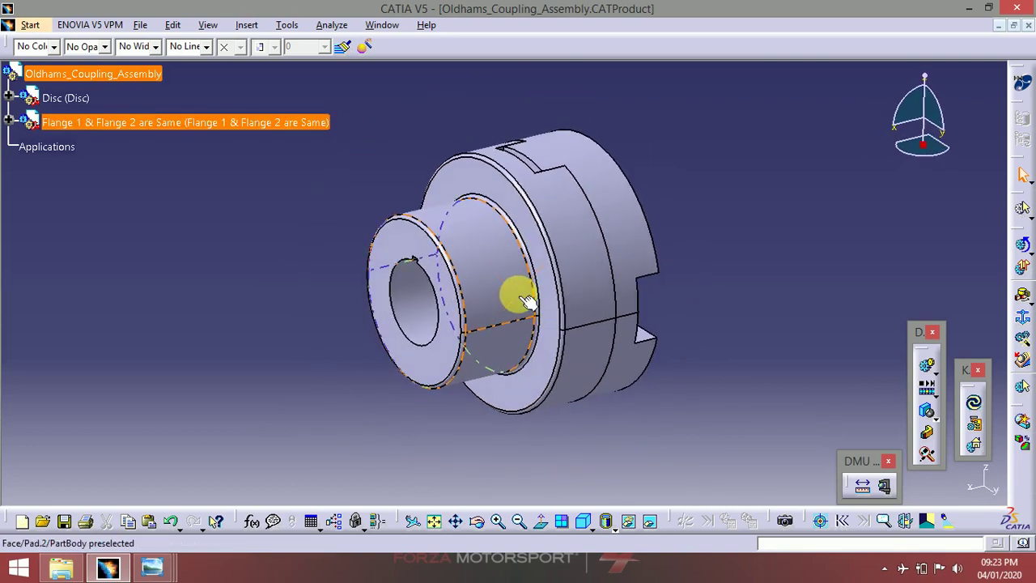
{"action": "middle_click_drag", "start_coordinate": [438, 312], "coordinate": [342, 254]}
{"action": "left_click", "coordinate": [305, 270]}
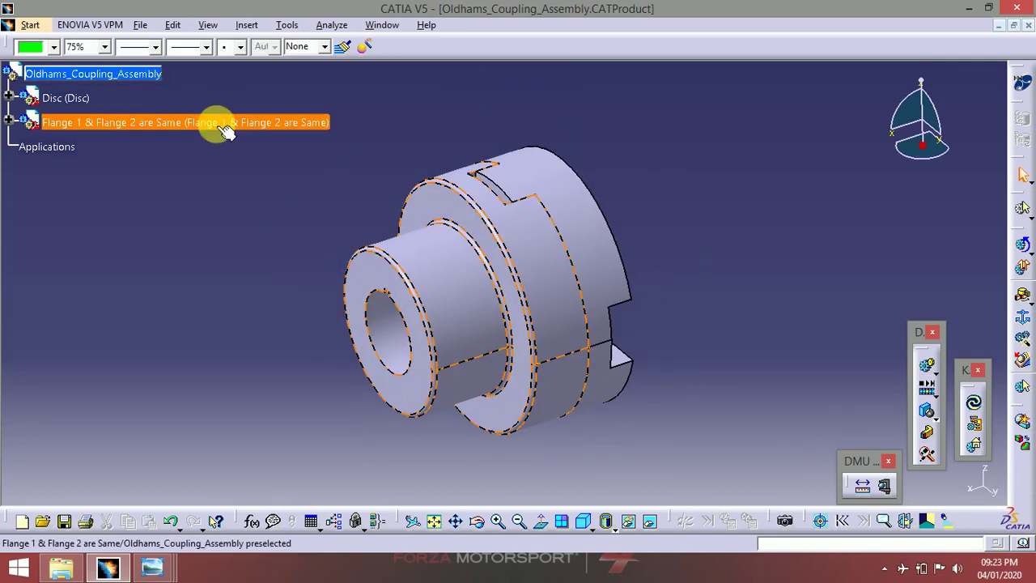
- Compare the 3_Flange1 and 4_Flange2 drawings and review 5_Shaft and Key in Windows Photo Viewer, returning to CATIA
{"action": "left_click", "coordinate": [142, 573]}
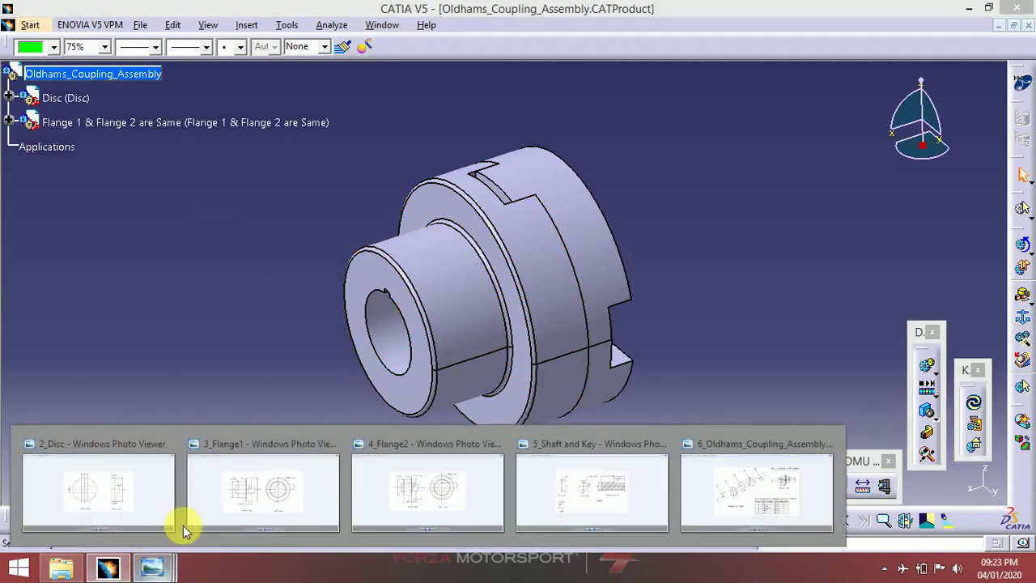
{"action": "mouse_move", "coordinate": [252, 484]}
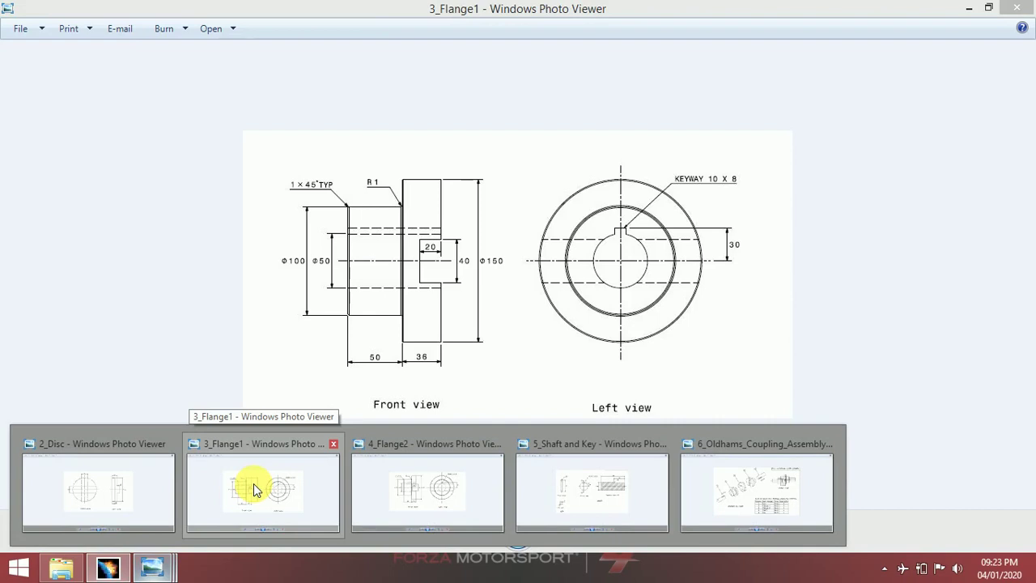
{"action": "left_click", "coordinate": [253, 483]}
{"action": "left_click", "coordinate": [145, 562]}
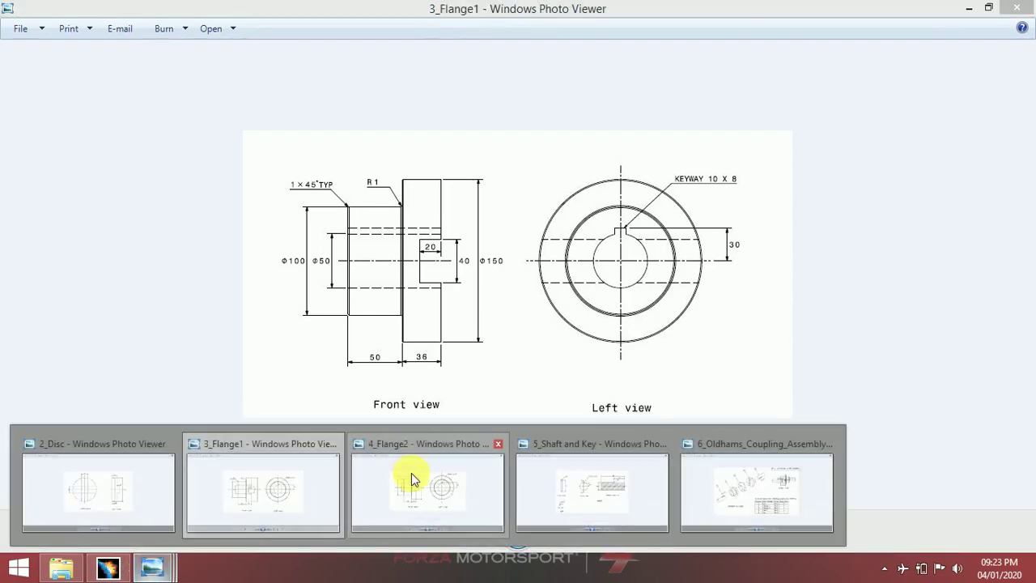
{"action": "left_click", "coordinate": [411, 475]}
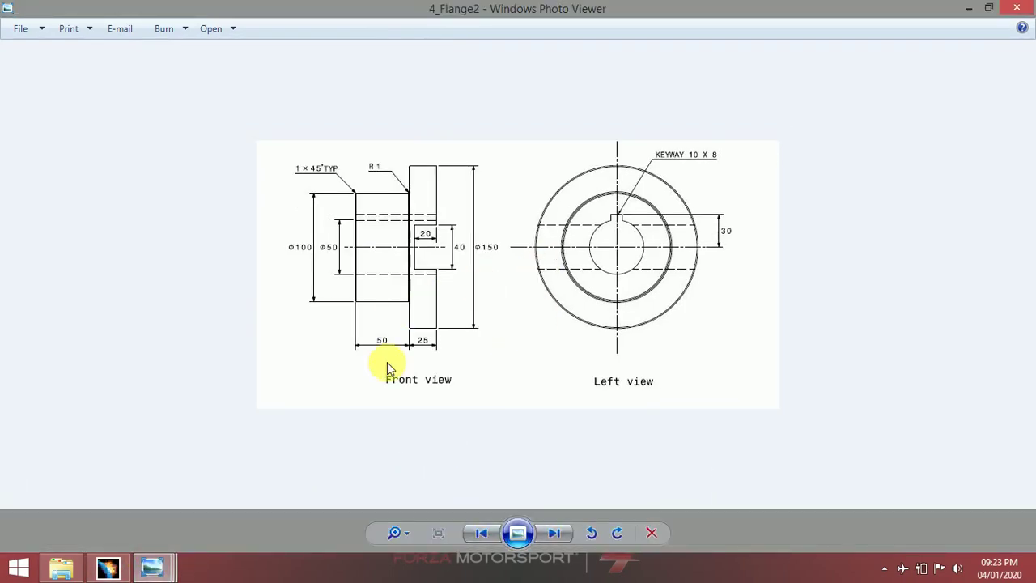
{"action": "left_click", "coordinate": [161, 572]}
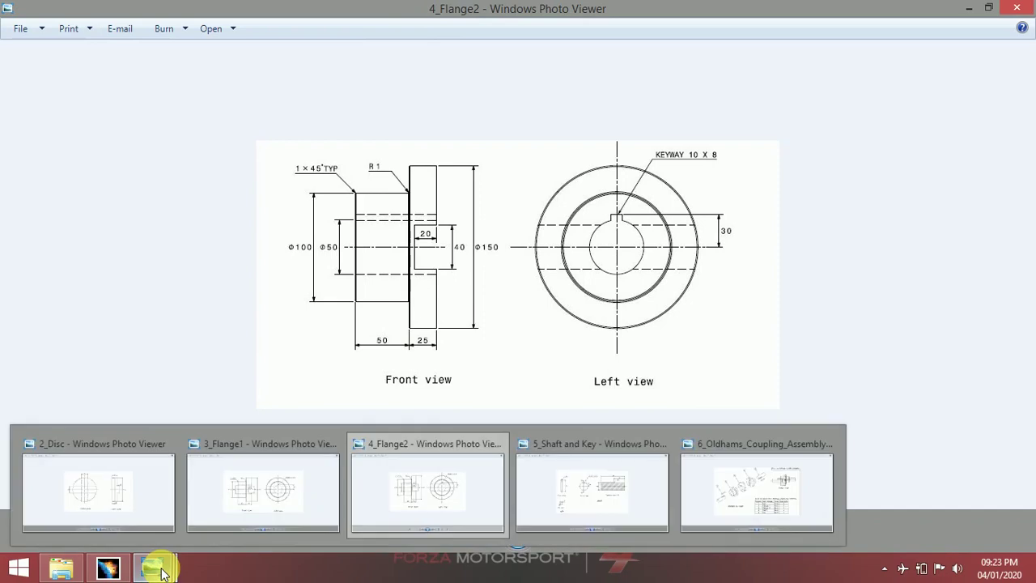
{"action": "left_click", "coordinate": [608, 496]}
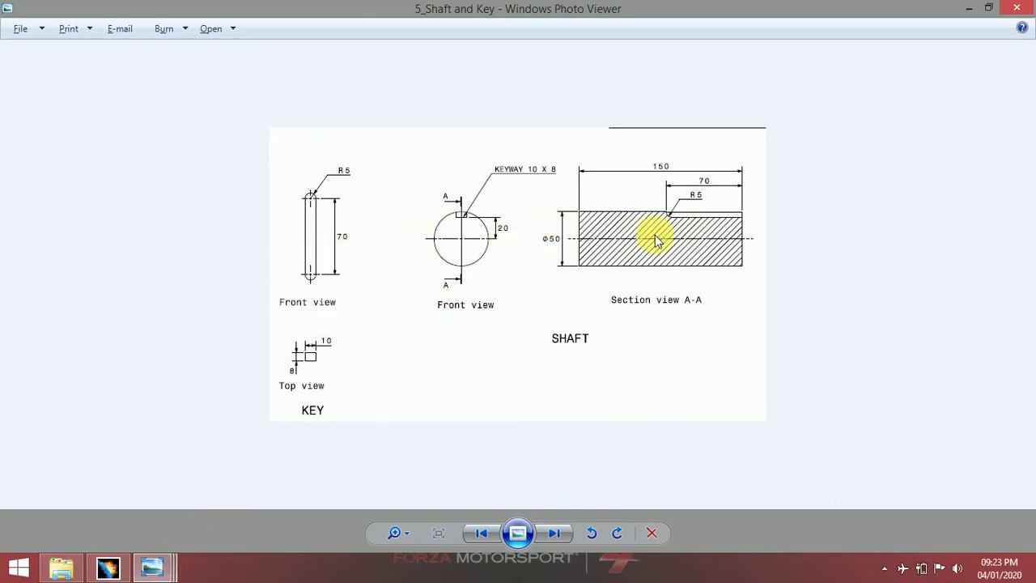
{"action": "left_click", "coordinate": [105, 569]}
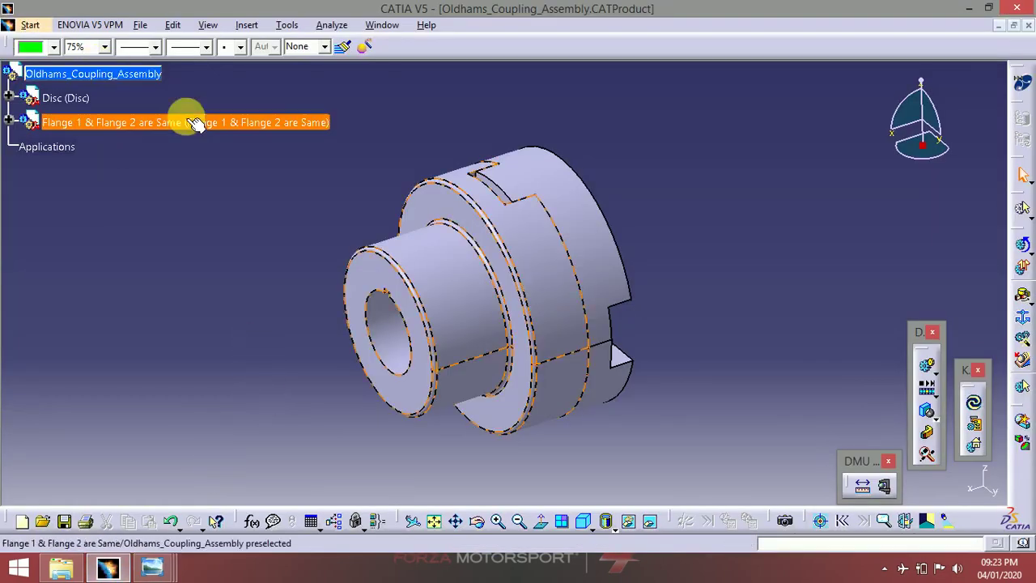
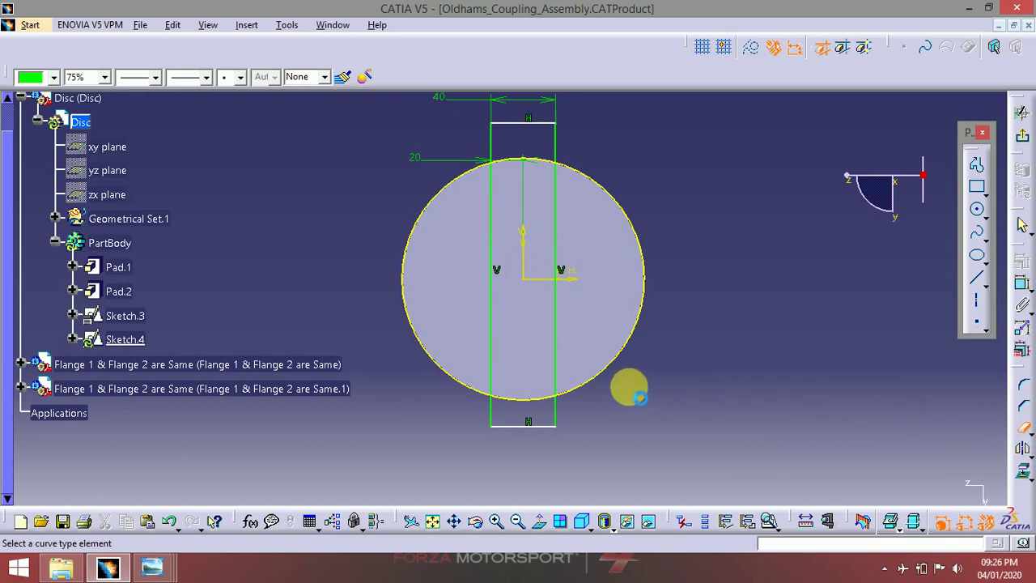
- Quick-trim the projected disc circle outside the 40 mm strip and the strip's line ends protruding beyond the circle
{"action": "left_click", "coordinate": [613, 369]}
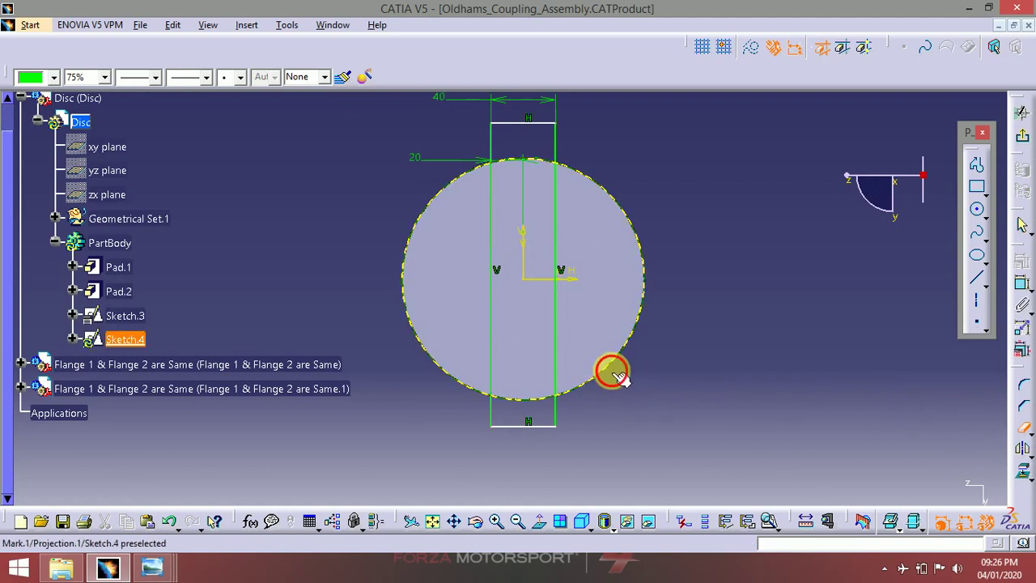
{"action": "left_click", "coordinate": [411, 338]}
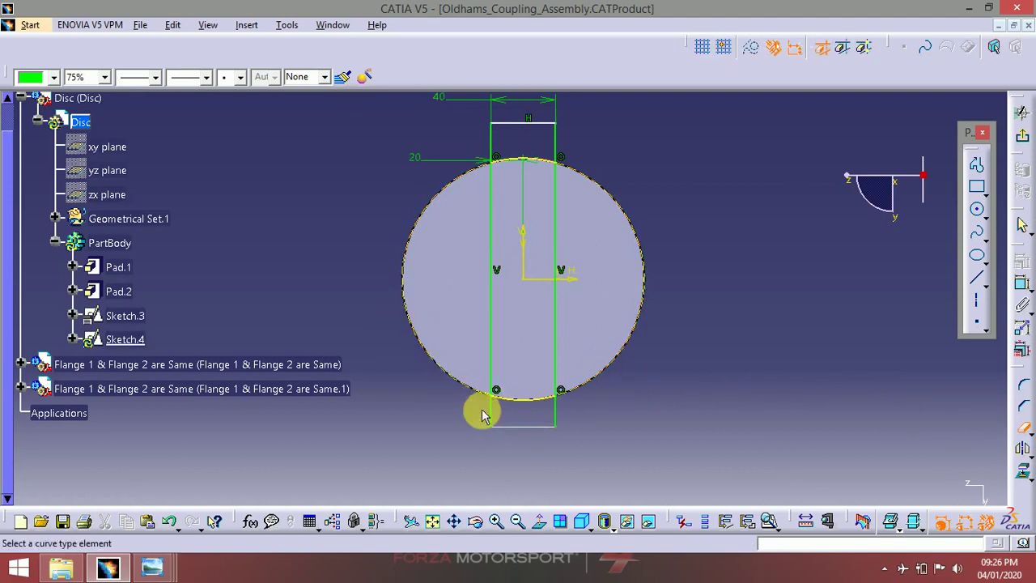
{"action": "left_click", "coordinate": [496, 414]}
{"action": "left_click", "coordinate": [564, 427]}
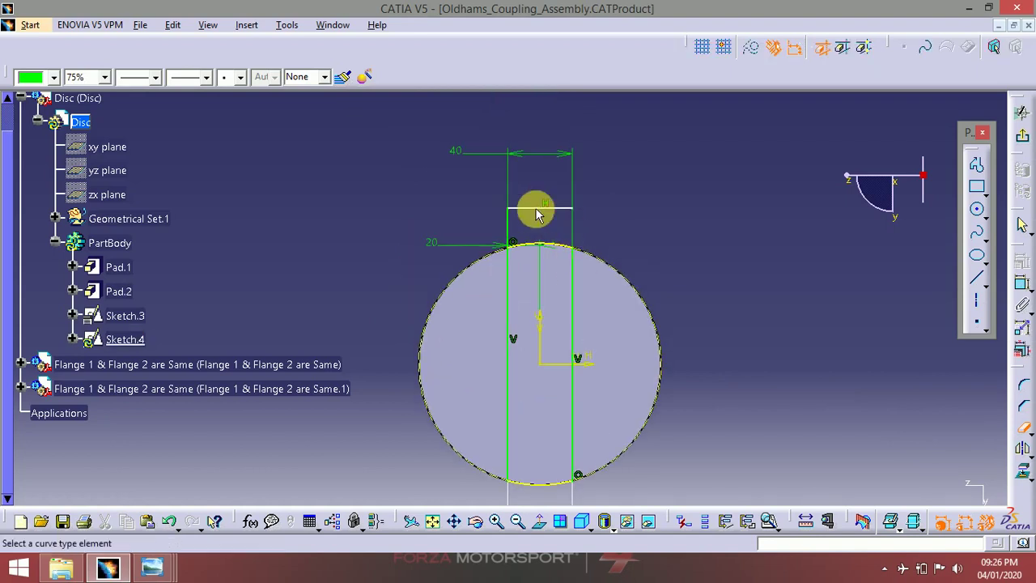
{"action": "left_click", "coordinate": [518, 229]}
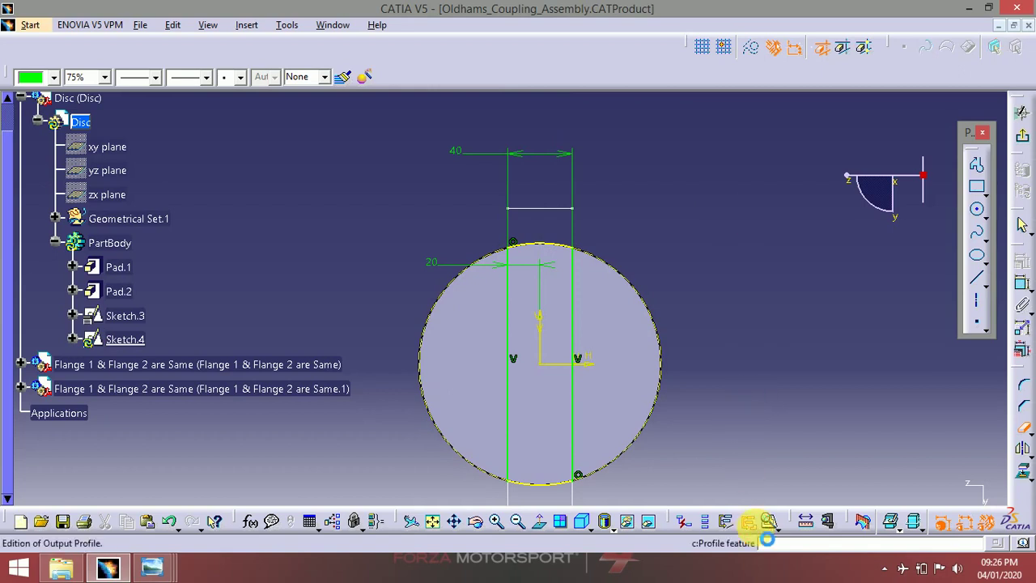
- Check the trimmed strip profile for closure with Sketch Analysis and exit the sketch
{"action": "left_click", "coordinate": [748, 522]}
{"action": "left_click", "coordinate": [767, 522]}
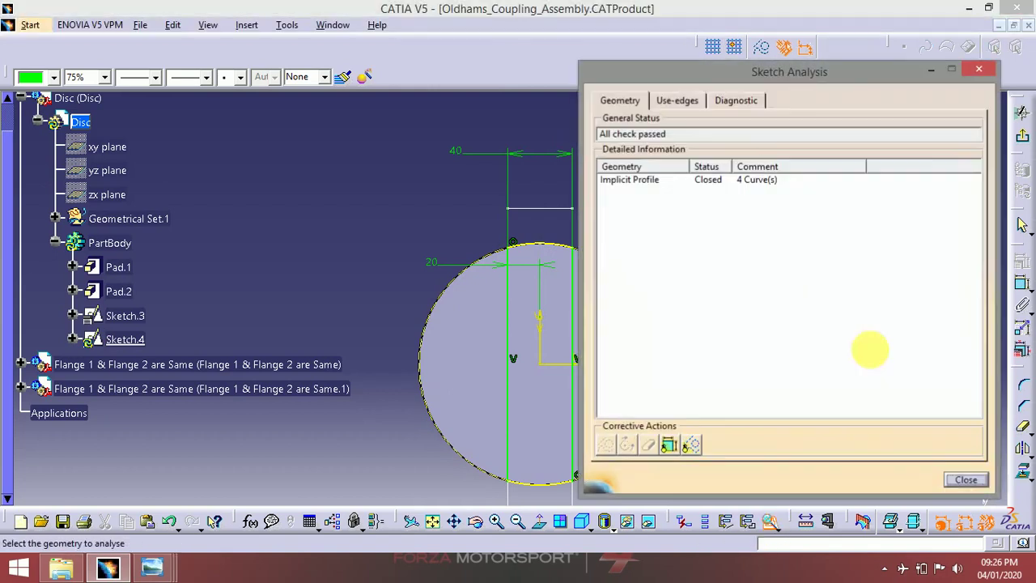
{"action": "left_click", "coordinate": [980, 71]}
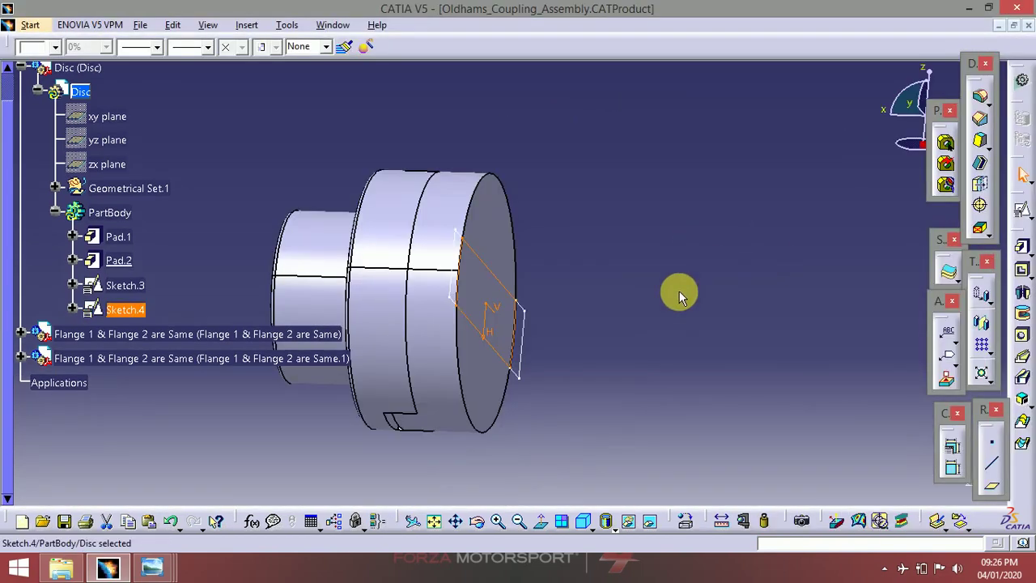
- Delete Sketch.3 from the disc's PartBody and pad Sketch.4 by 15 mm in the reversed direction, outward from the disc face
{"action": "right_click", "coordinate": [130, 293]}
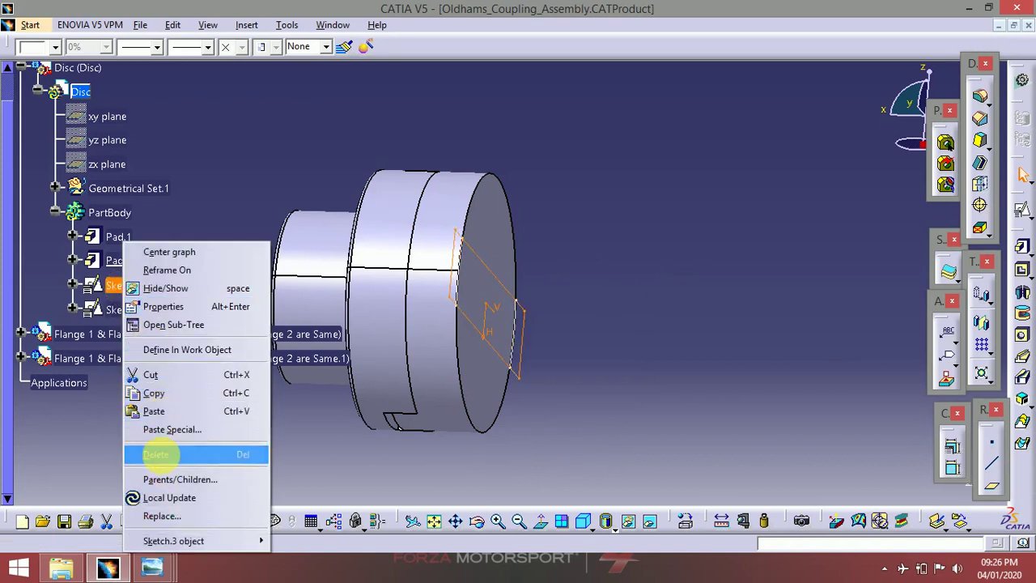
{"action": "left_click", "coordinate": [166, 454]}
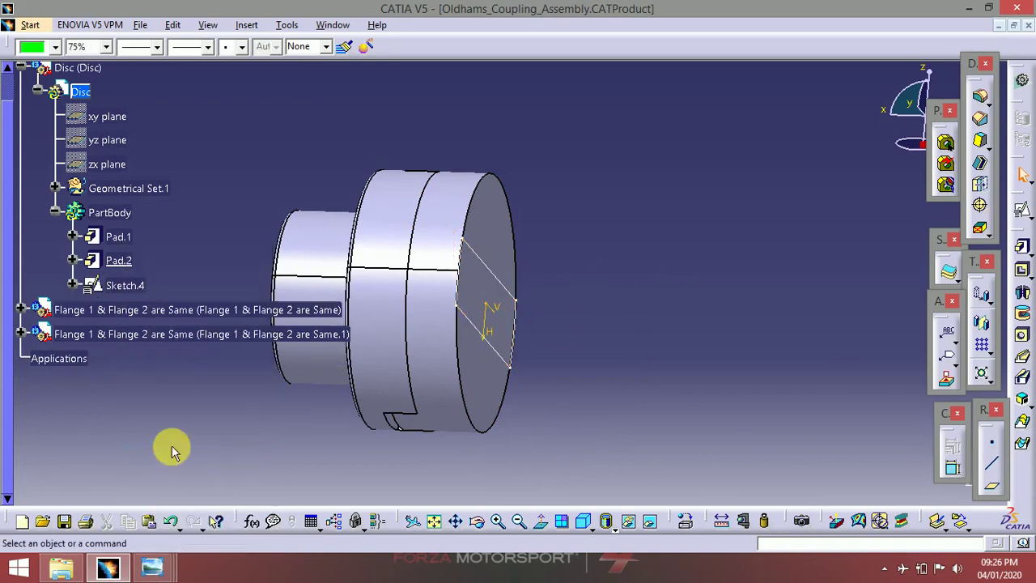
{"action": "left_click", "coordinate": [1024, 253]}
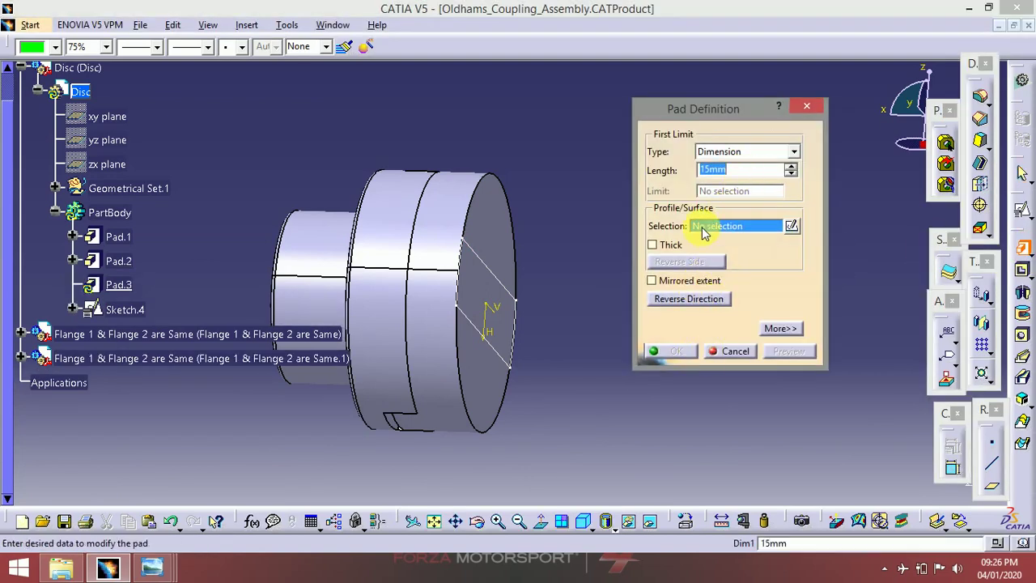
{"action": "left_click", "coordinate": [492, 349]}
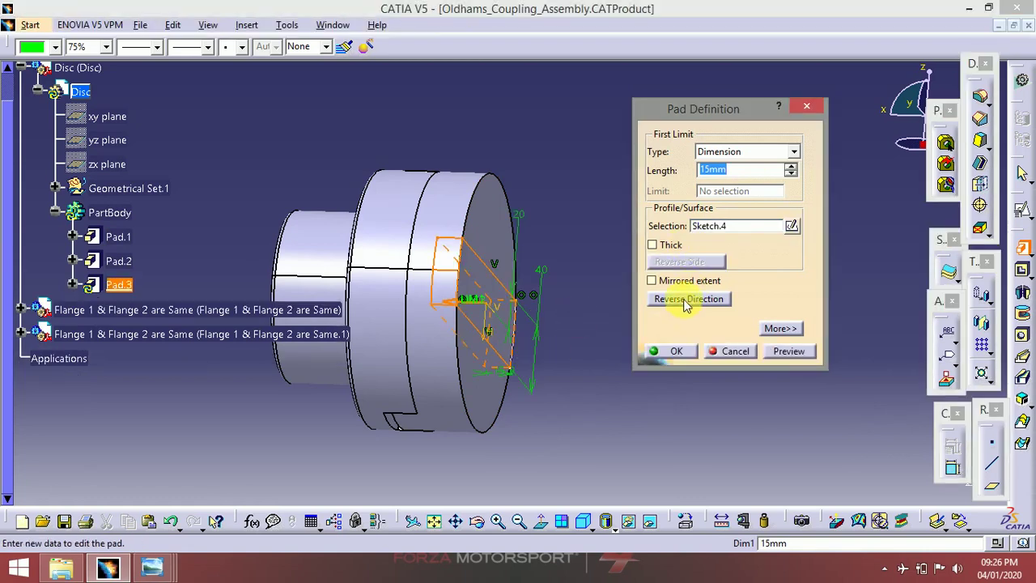
{"action": "left_click", "coordinate": [676, 351]}
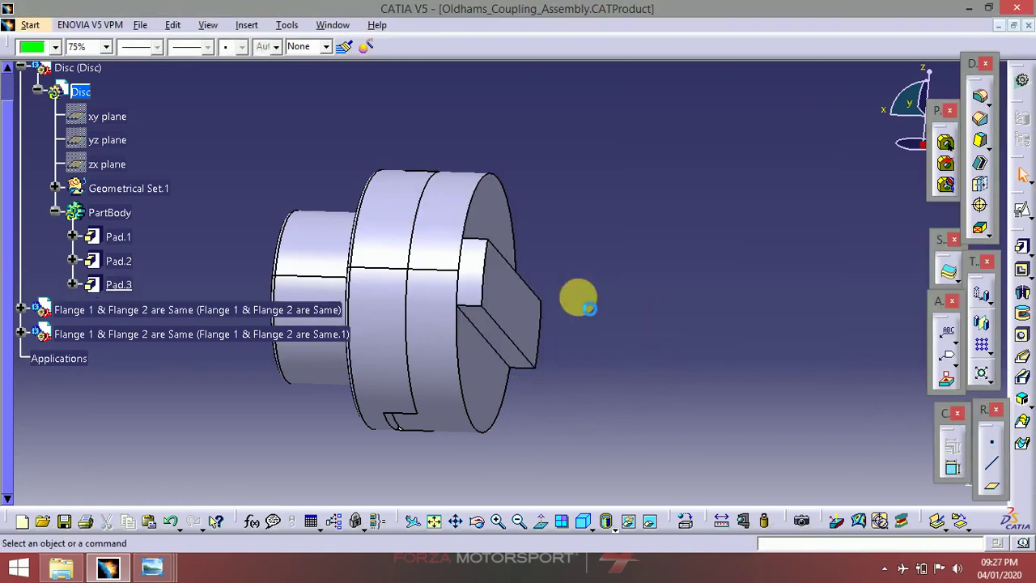
- Run a local update on the disc's PartBody and on the Disc part itself
{"action": "mouse_move", "coordinate": [578, 300]}
{"action": "middle_mouse_down"}
{"action": "mouse_move", "coordinate": [610, 259]}
{"action": "mouse_move", "coordinate": [603, 354]}
{"action": "mouse_move", "coordinate": [569, 361]}
{"action": "mouse_move", "coordinate": [557, 329]}
{"action": "mouse_move", "coordinate": [590, 338]}
{"action": "mouse_move", "coordinate": [570, 387]}
{"action": "mouse_move", "coordinate": [597, 303]}
{"action": "mouse_move", "coordinate": [585, 335]}
{"action": "mouse_move", "coordinate": [547, 342]}
{"action": "mouse_move", "coordinate": [511, 279]}
{"action": "mouse_move", "coordinate": [561, 242]}
{"action": "mouse_move", "coordinate": [527, 259]}
{"action": "mouse_move", "coordinate": [358, 271]}
{"action": "middle_mouse_up"}
{"action": "left_click", "coordinate": [109, 212]}
{"action": "right_click", "coordinate": [109, 212]}
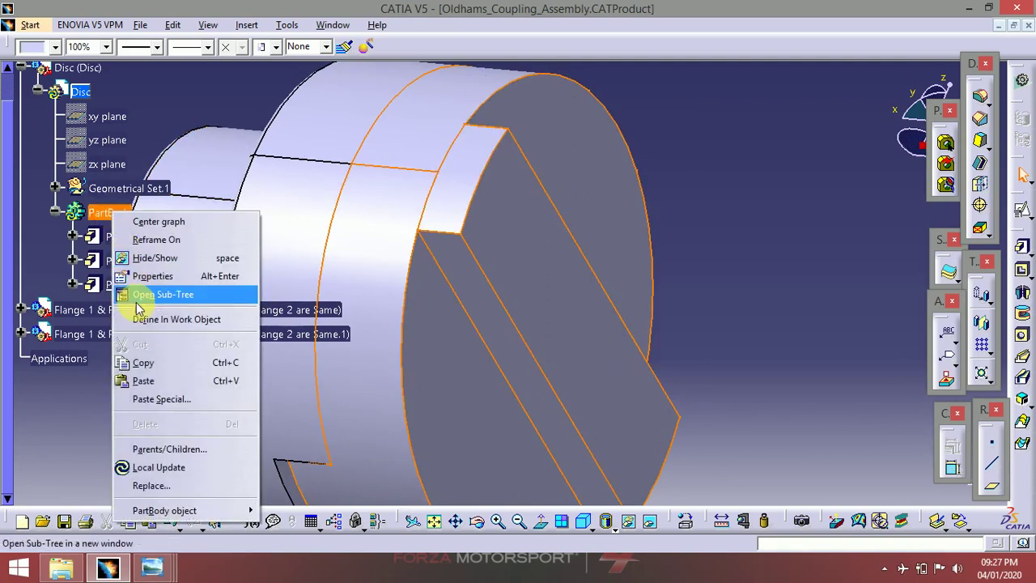
{"action": "left_click", "coordinate": [153, 468]}
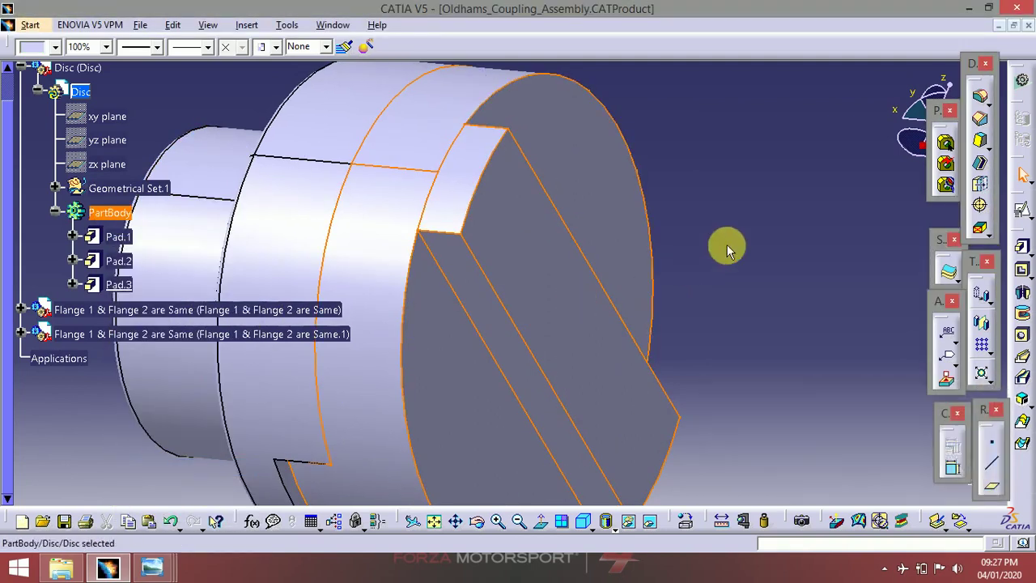
{"action": "left_click", "coordinate": [162, 310]}
{"action": "scroll", "coordinate": [152, 265], "scroll_direction": "up", "scroll_amount": 2}
{"action": "left_click", "coordinate": [30, 167]}
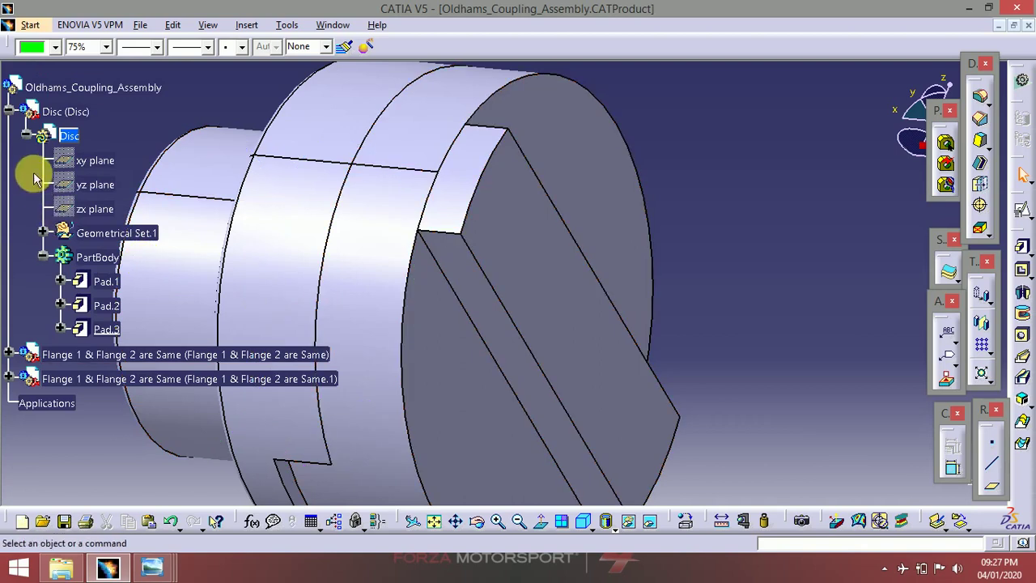
{"action": "right_click", "coordinate": [71, 136]}
{"action": "left_click", "coordinate": [122, 392]}
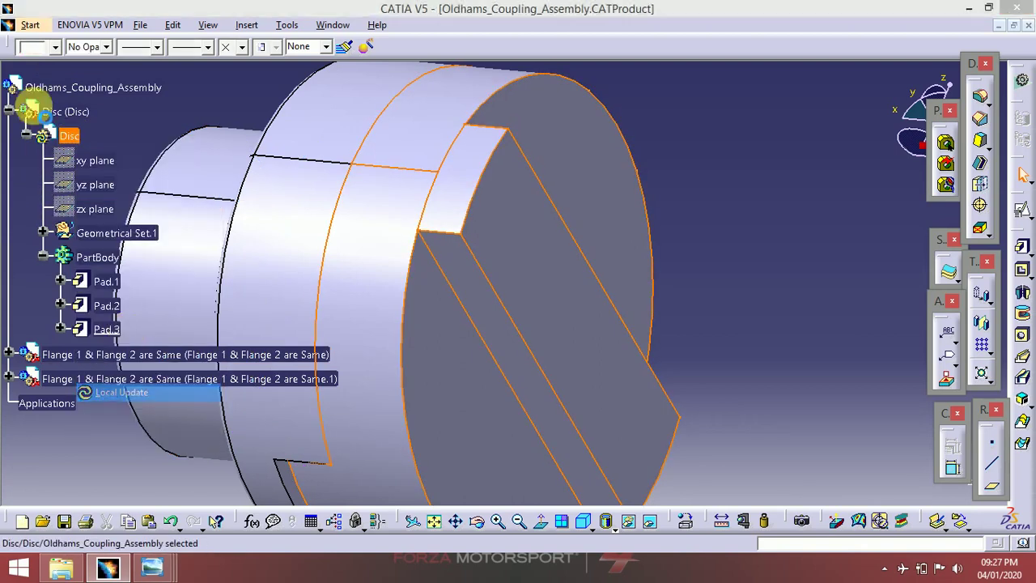
- Activate the top-level Oldhams_Coupling_Assembly and save it over the existing product file, propagating the directory to the disc and flange parts
{"action": "left_click", "coordinate": [11, 111]}
{"action": "left_click", "coordinate": [77, 90]}
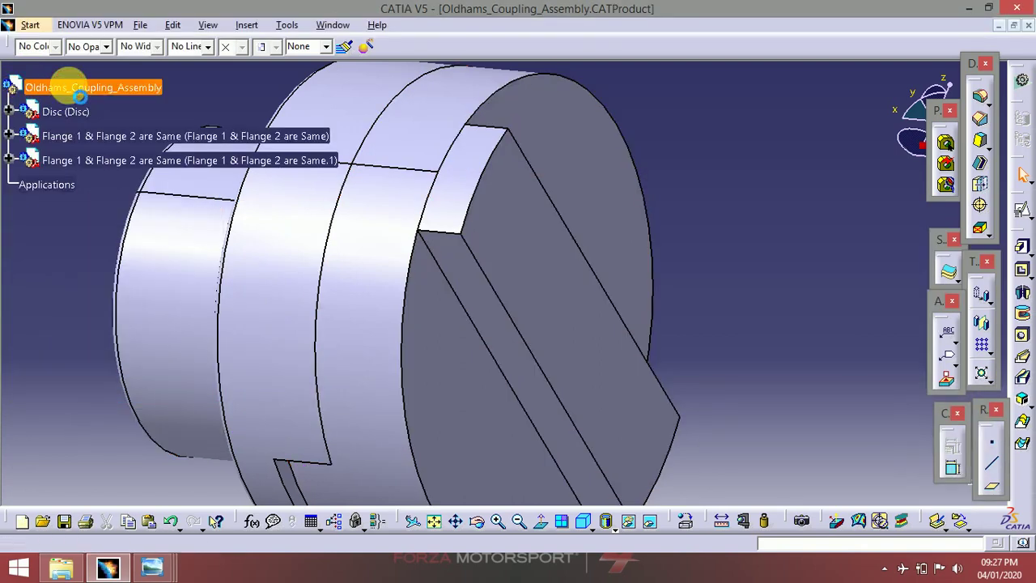
{"action": "left_click", "coordinate": [140, 25]}
{"action": "left_click", "coordinate": [193, 198]}
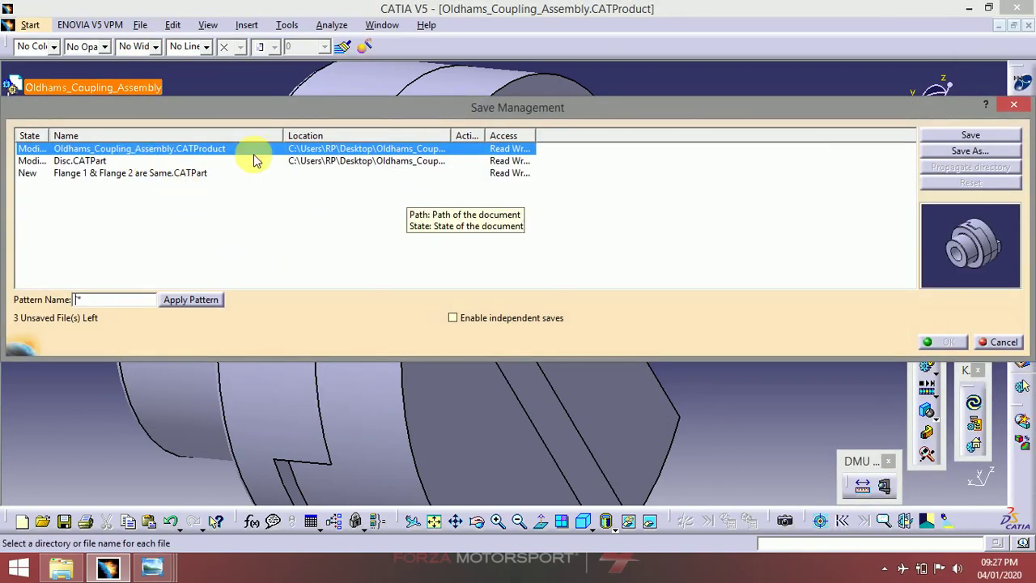
{"action": "left_click", "coordinate": [954, 152]}
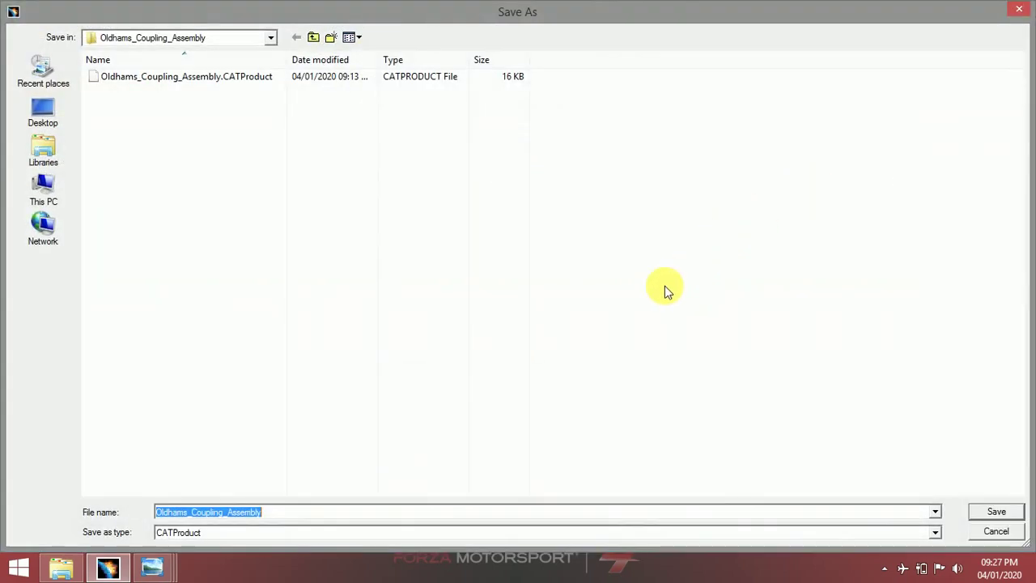
{"action": "left_click", "coordinate": [996, 511]}
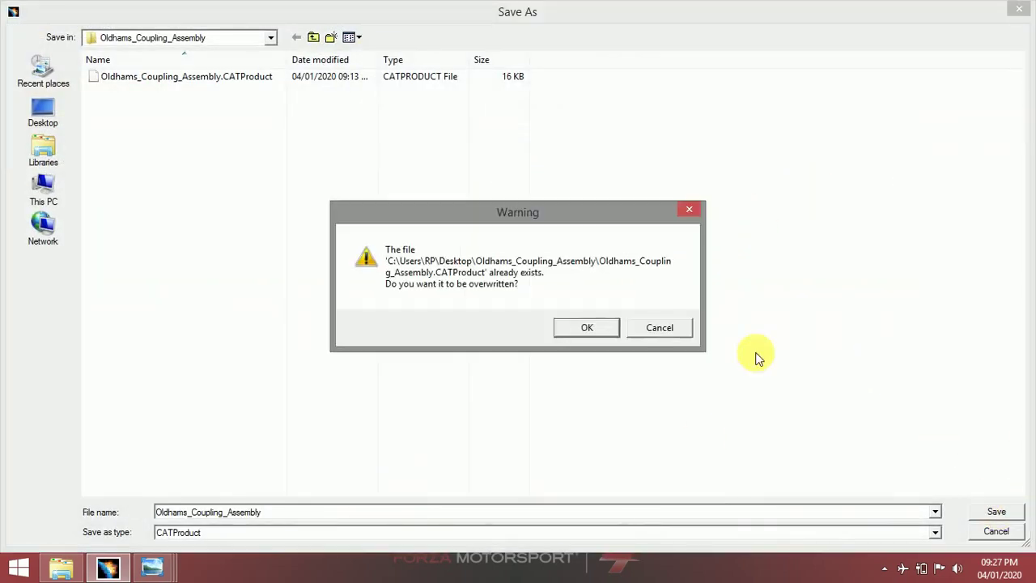
{"action": "left_click", "coordinate": [607, 328]}
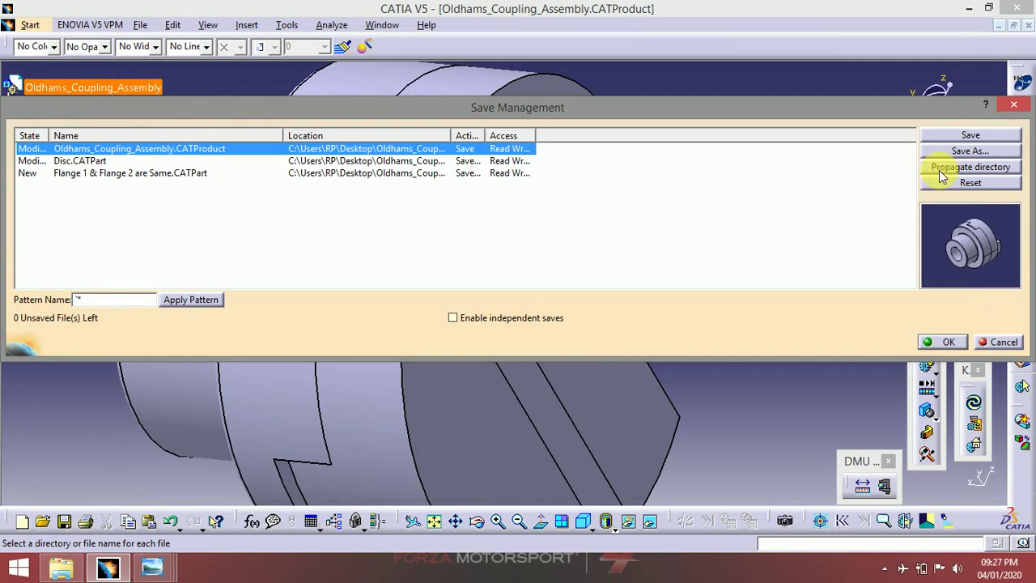
{"action": "left_click", "coordinate": [941, 172]}
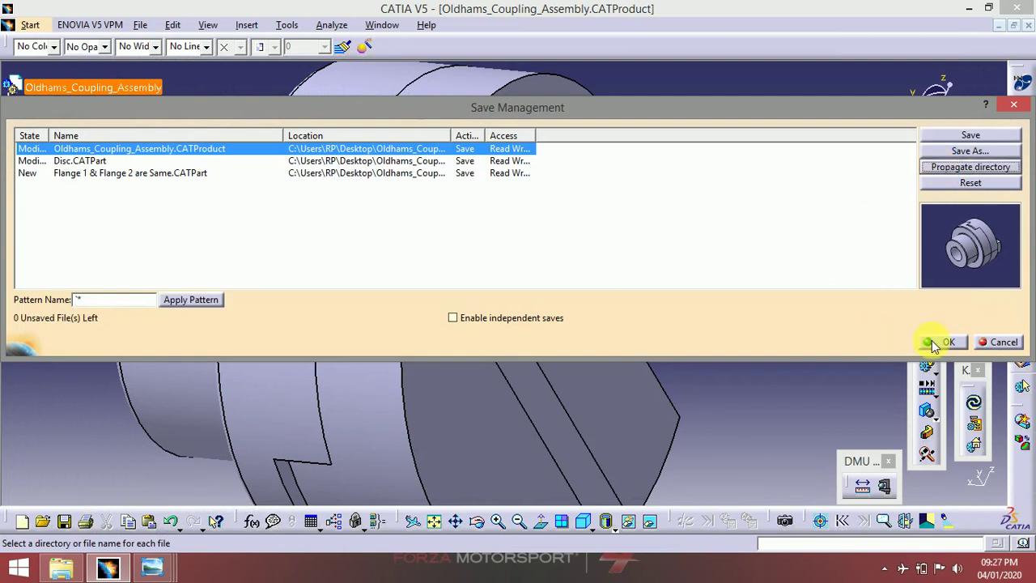
{"action": "left_click", "coordinate": [938, 342]}
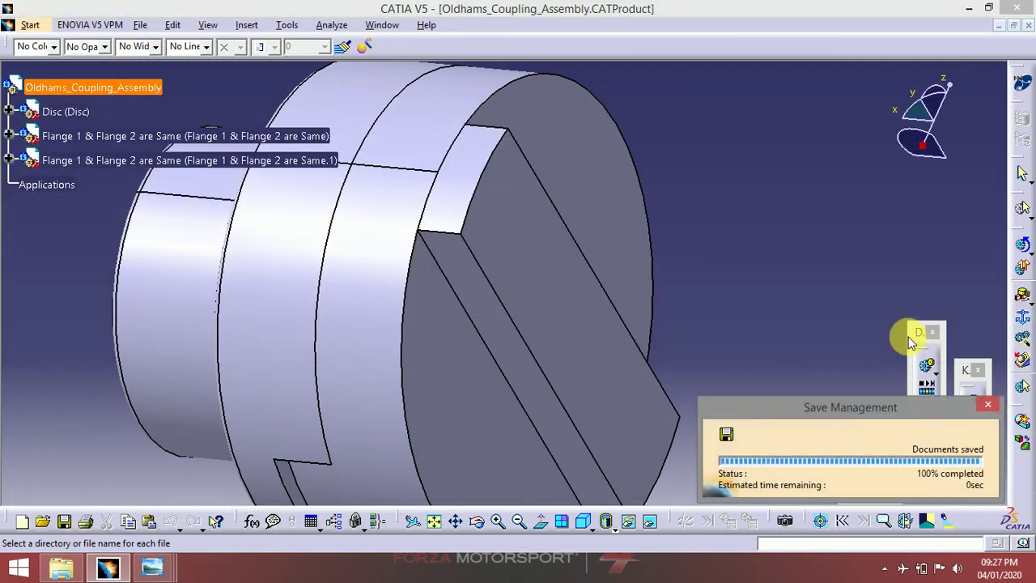
{"action": "middle_click_drag", "start_coordinate": [710, 238], "coordinate": [631, 226]}
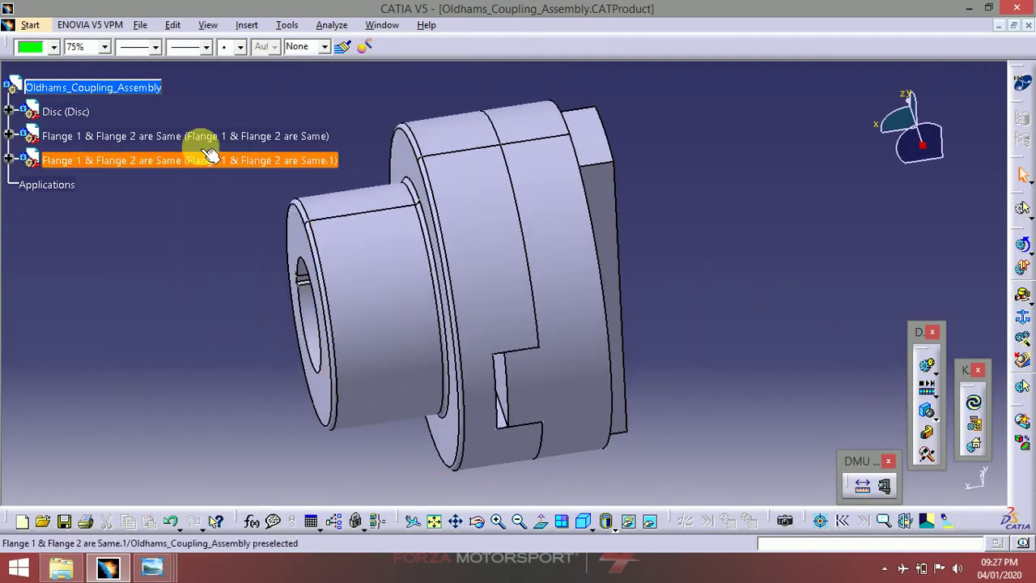
{"action": "left_click", "coordinate": [203, 136]}
{"action": "right_click", "coordinate": [203, 136]}
{"action": "left_click", "coordinate": [121, 189]}
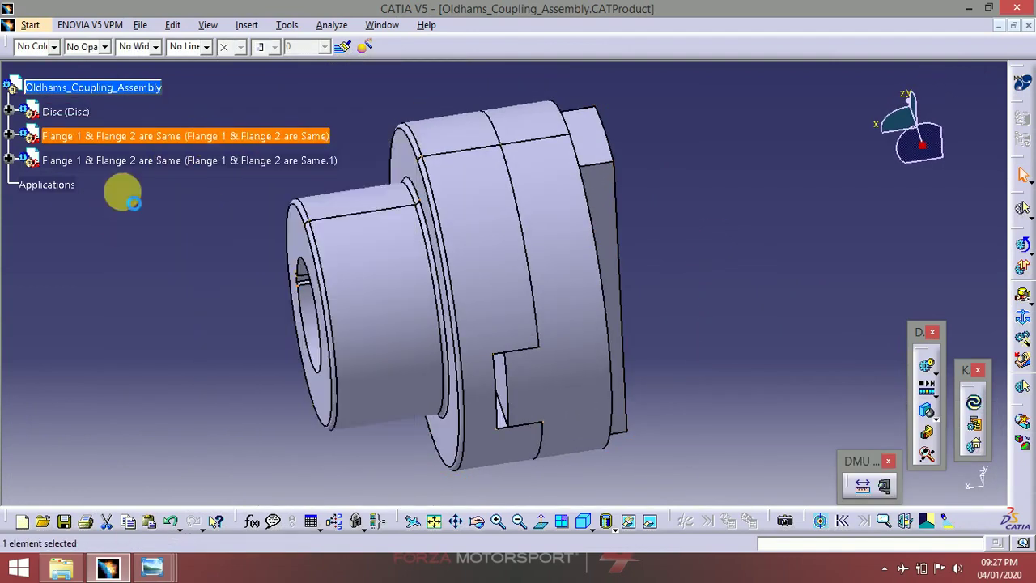
- Color the Disc component magenta
{"action": "left_click", "coordinate": [65, 112]}
{"action": "left_click", "coordinate": [77, 88]}
{"action": "left_click", "coordinate": [25, 46]}
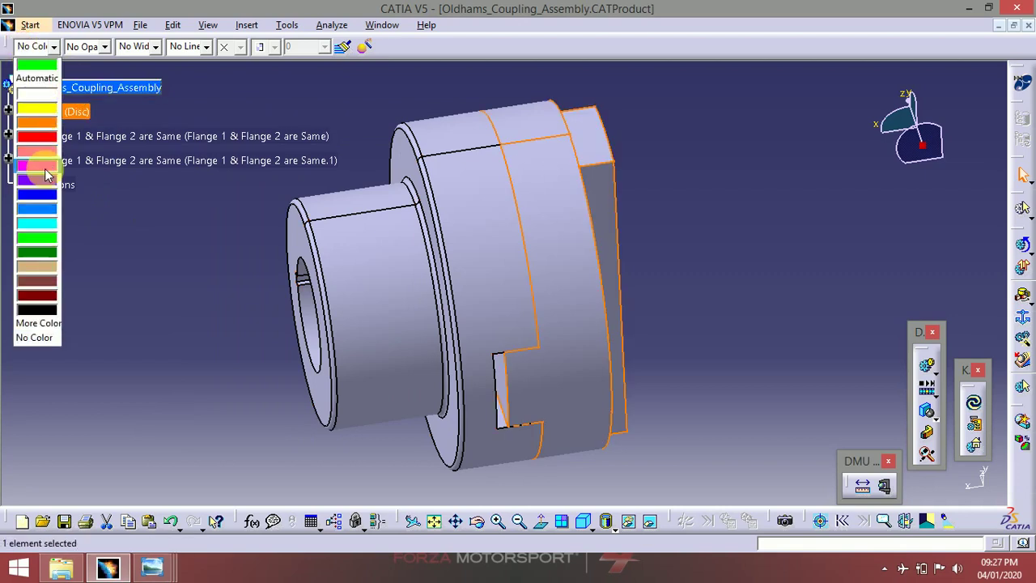
{"action": "left_click", "coordinate": [44, 168]}
- Color the first flange instance violet
{"action": "left_click", "coordinate": [134, 135]}
{"action": "left_click", "coordinate": [25, 46]}
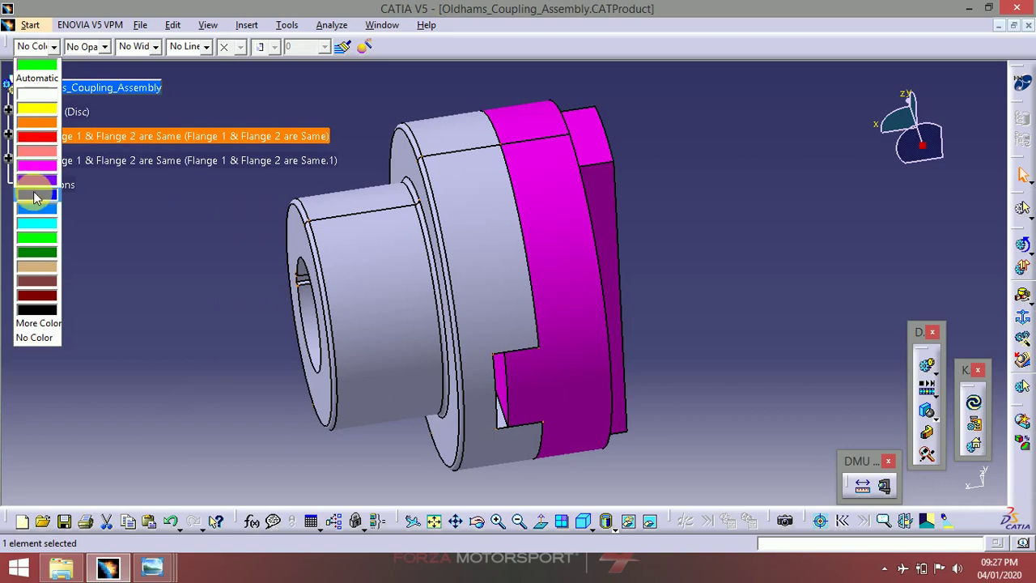
{"action": "left_click", "coordinate": [36, 185]}
{"action": "left_click", "coordinate": [111, 173]}
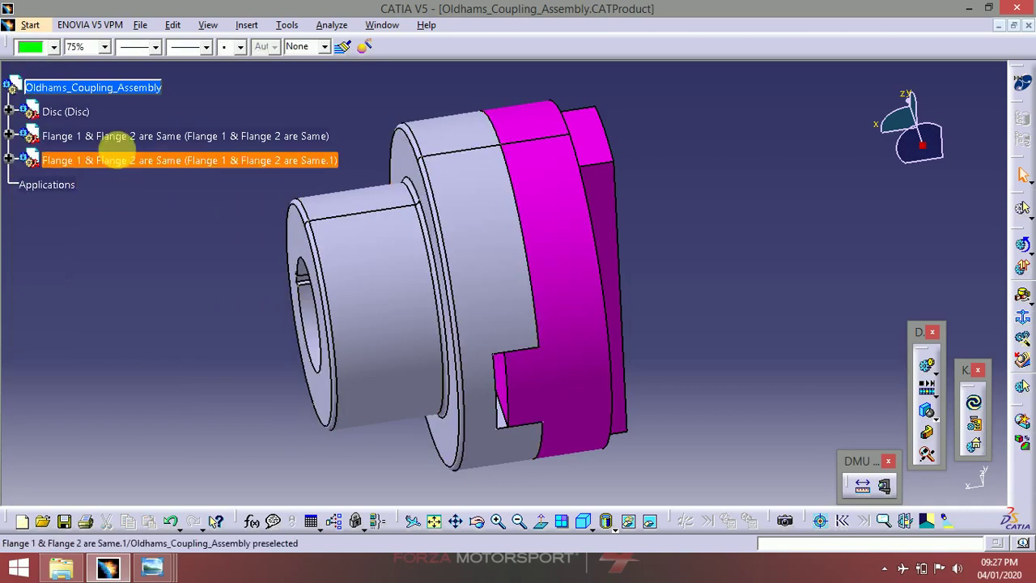
- Color the second flange instance, Flange 1 & Flange 2 are Same.1, cyan
{"action": "left_click", "coordinate": [69, 159]}
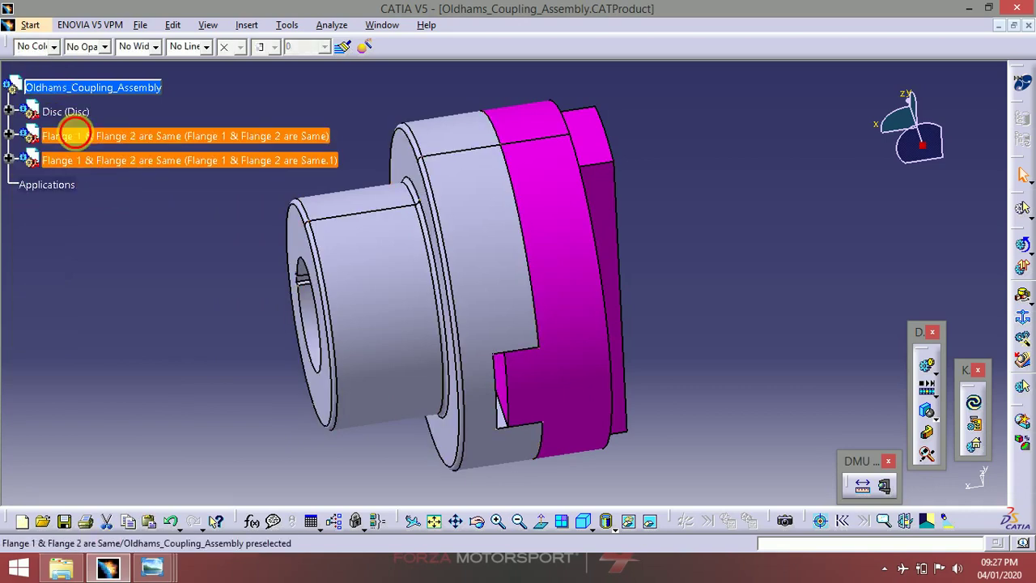
{"action": "left_click", "coordinate": [77, 136]}
{"action": "left_click", "coordinate": [104, 166]}
{"action": "left_click", "coordinate": [29, 46]}
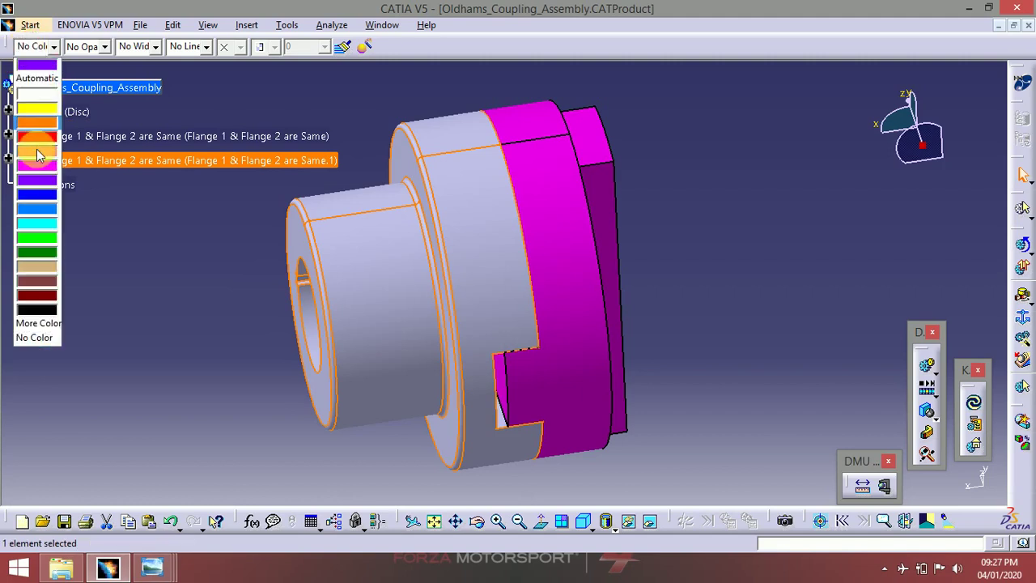
{"action": "left_click", "coordinate": [44, 229]}
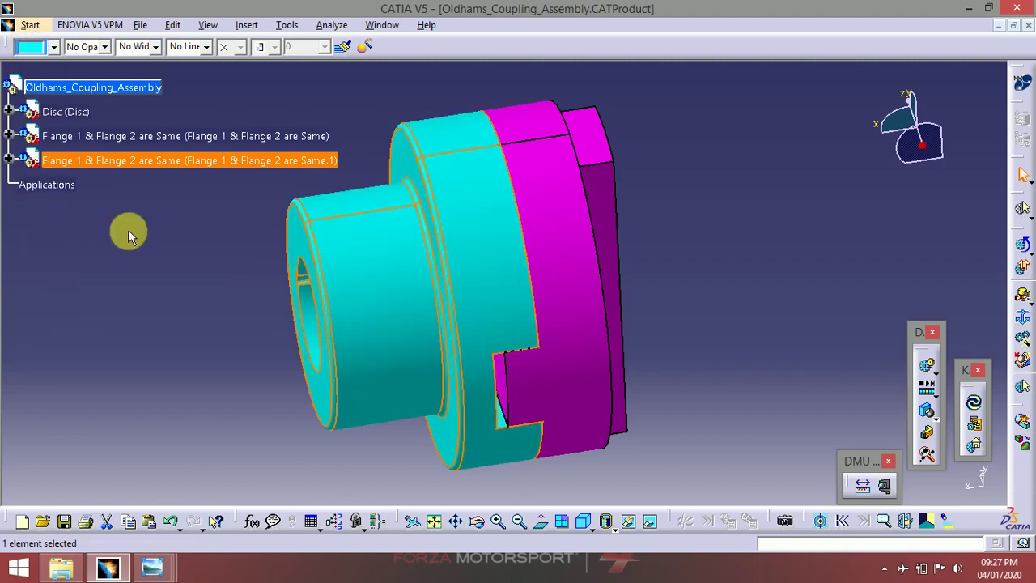
{"action": "left_click", "coordinate": [130, 232]}
- Hide the first flange instance so only the disc and the cyan flange are shown
{"action": "left_click", "coordinate": [87, 138]}
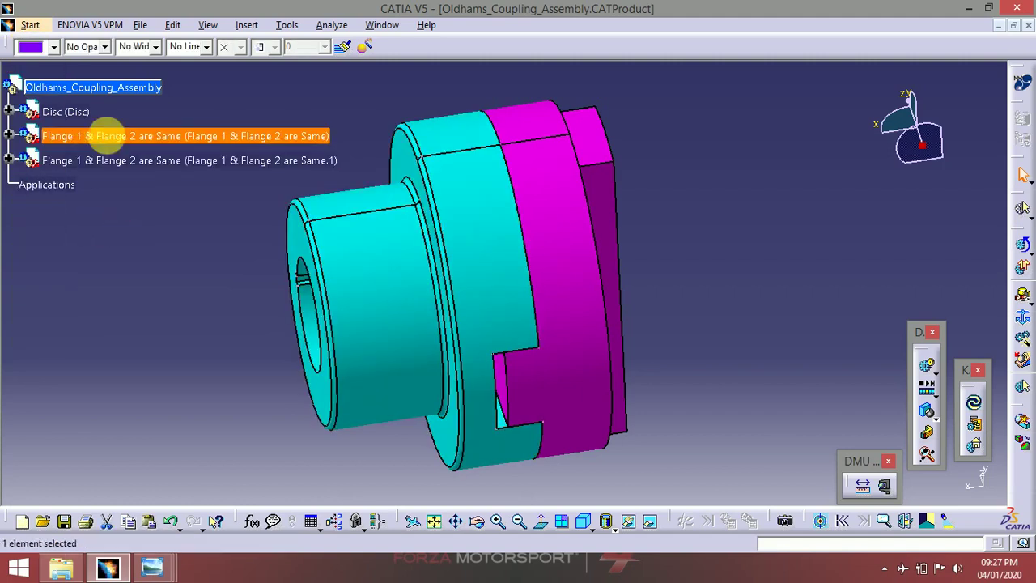
{"action": "right_click", "coordinate": [114, 139]}
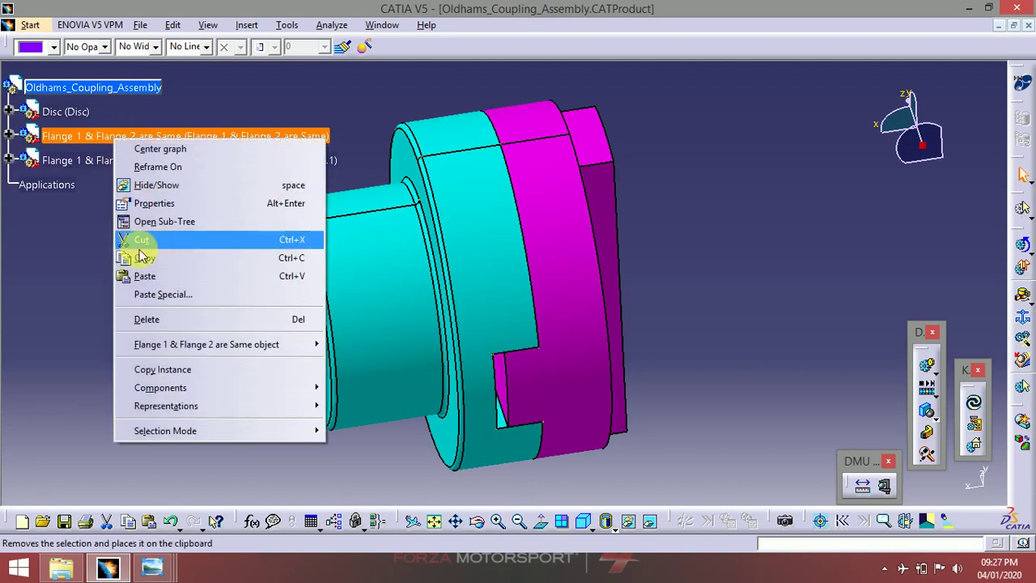
{"action": "left_click", "coordinate": [159, 185]}
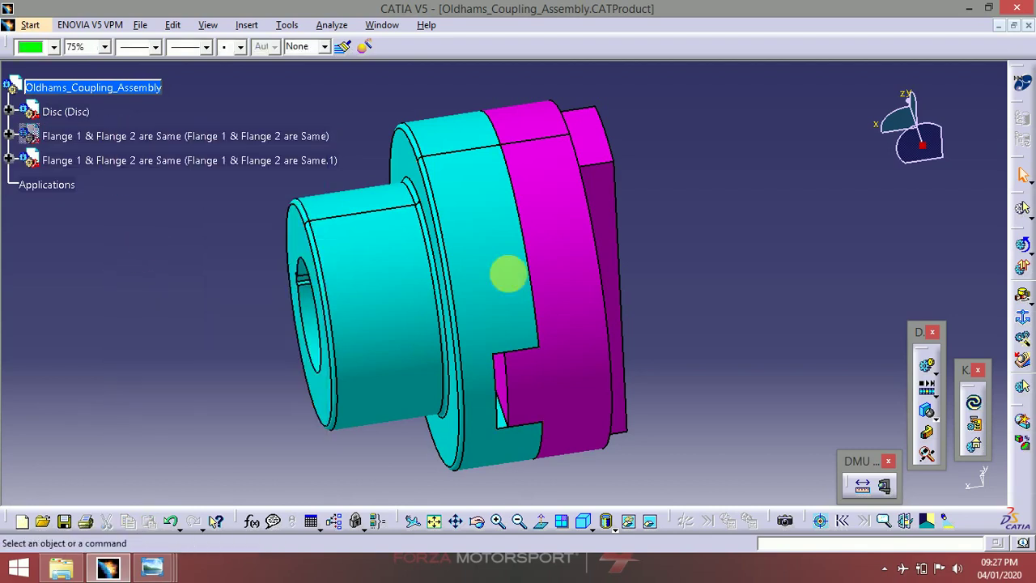
{"action": "middle_click_drag", "start_coordinate": [509, 273], "coordinate": [744, 289]}
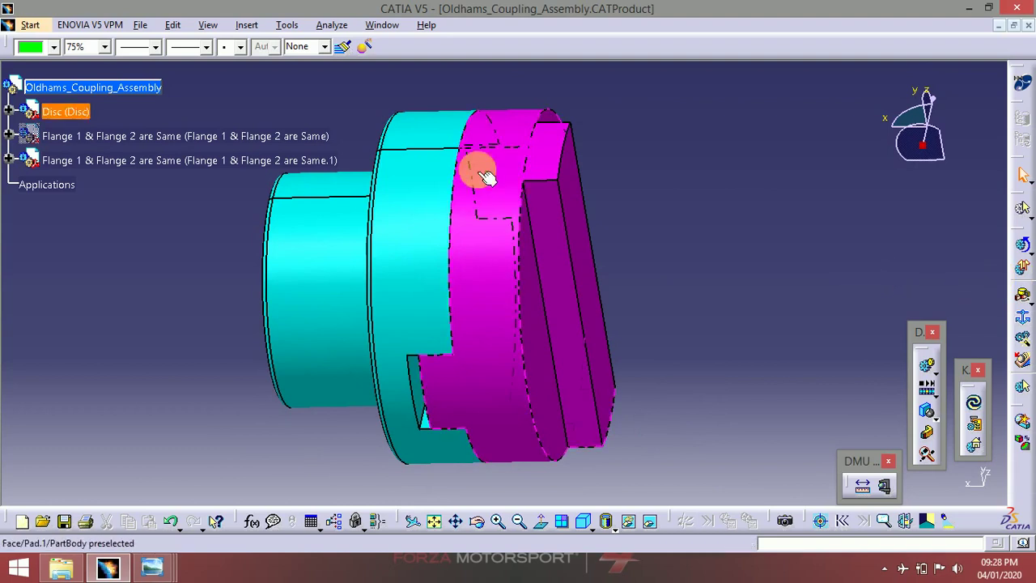
- Switch to the Assembly Design workbench for the coupling assembly
{"action": "left_click", "coordinate": [30, 25]}
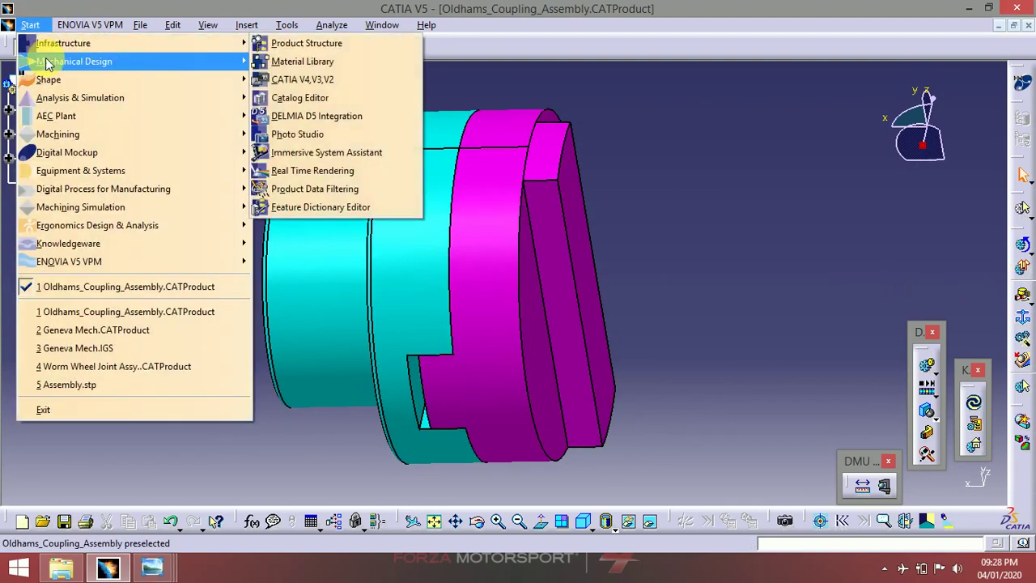
{"action": "mouse_move", "coordinate": [49, 61]}
{"action": "left_click", "coordinate": [283, 79]}
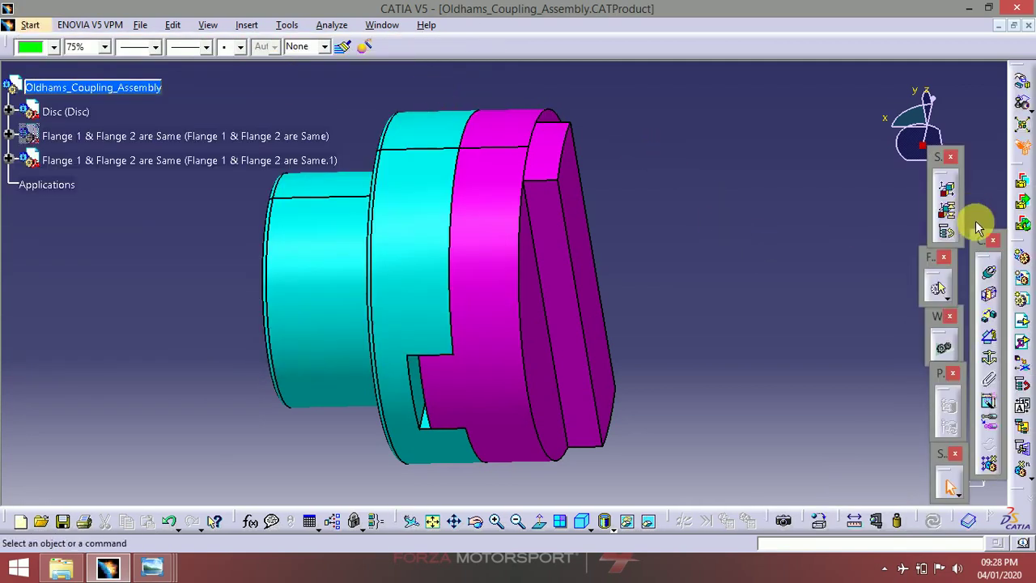
- Use Smart Move to align the cyan flange's axis with the disc's axis, flipping the flange so its slotted side faces the disc
{"action": "left_click", "coordinate": [1022, 124]}
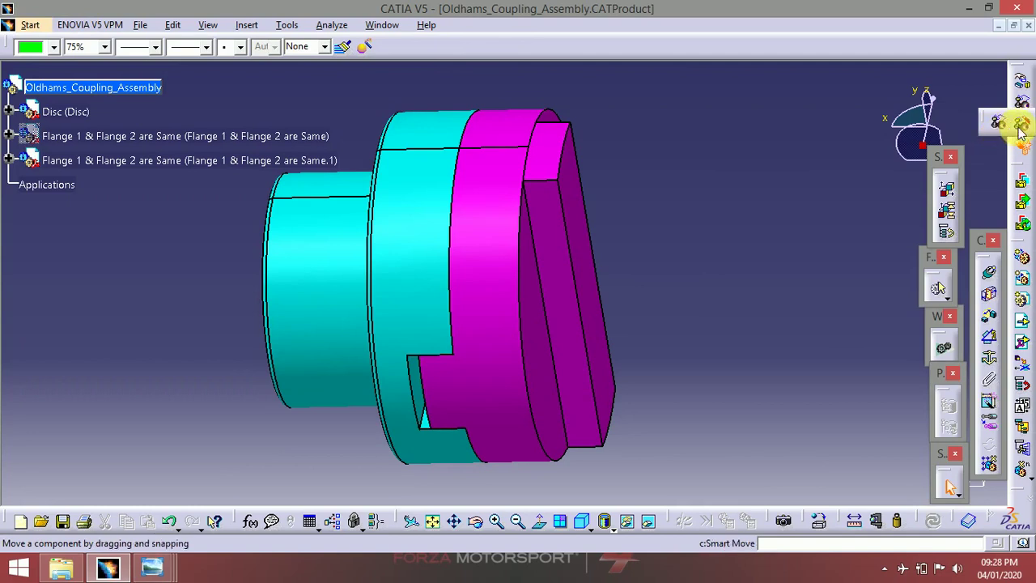
{"action": "left_click", "coordinate": [1022, 129]}
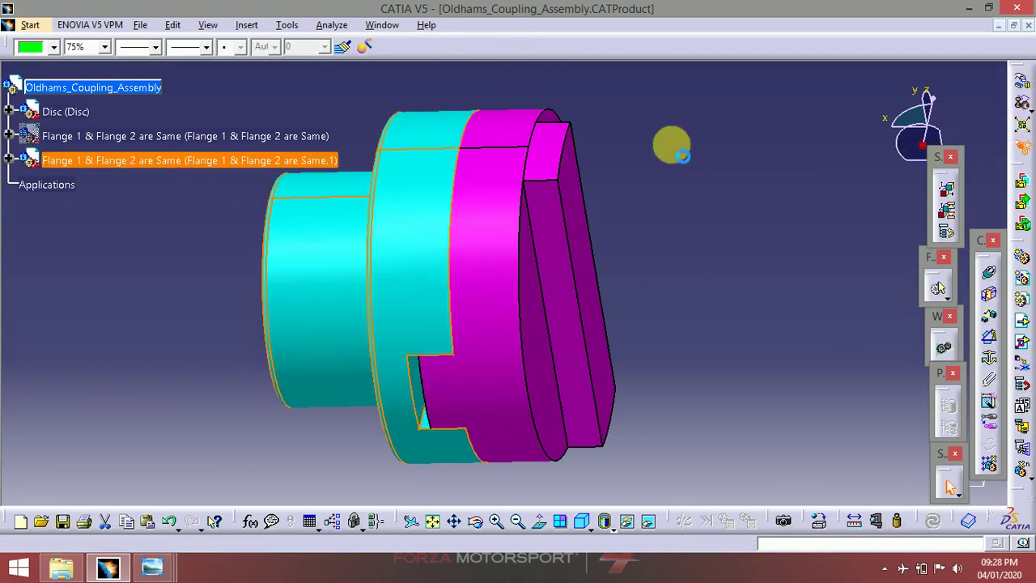
{"action": "left_click", "coordinate": [441, 251]}
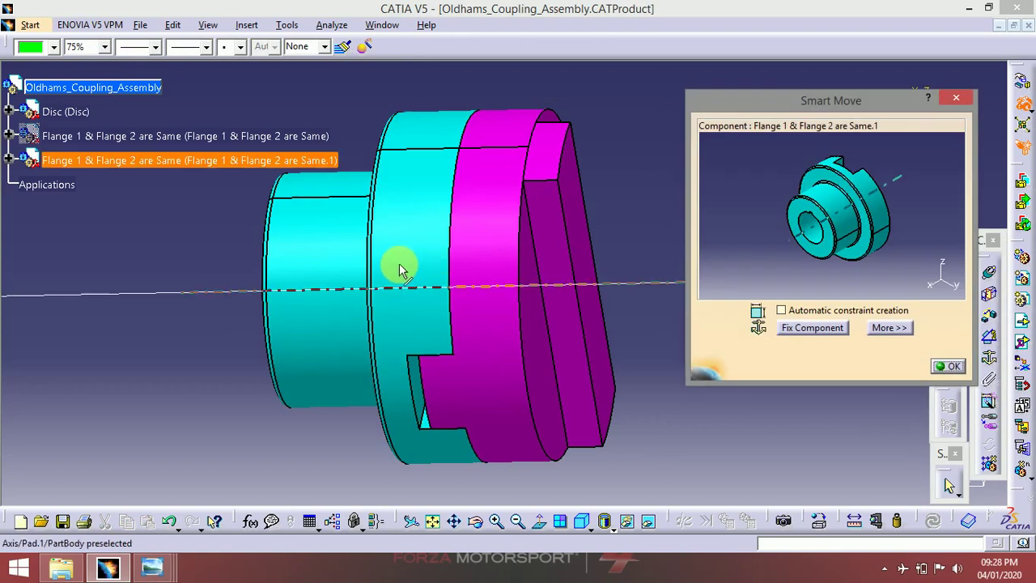
{"action": "left_click", "coordinate": [400, 272]}
{"action": "left_click", "coordinate": [495, 244]}
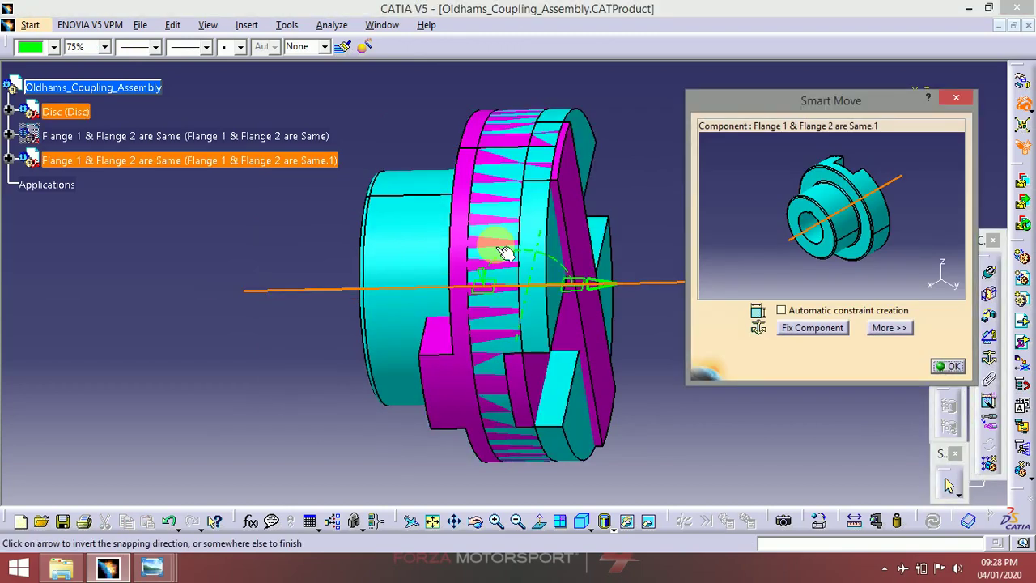
{"action": "left_click", "coordinate": [600, 291]}
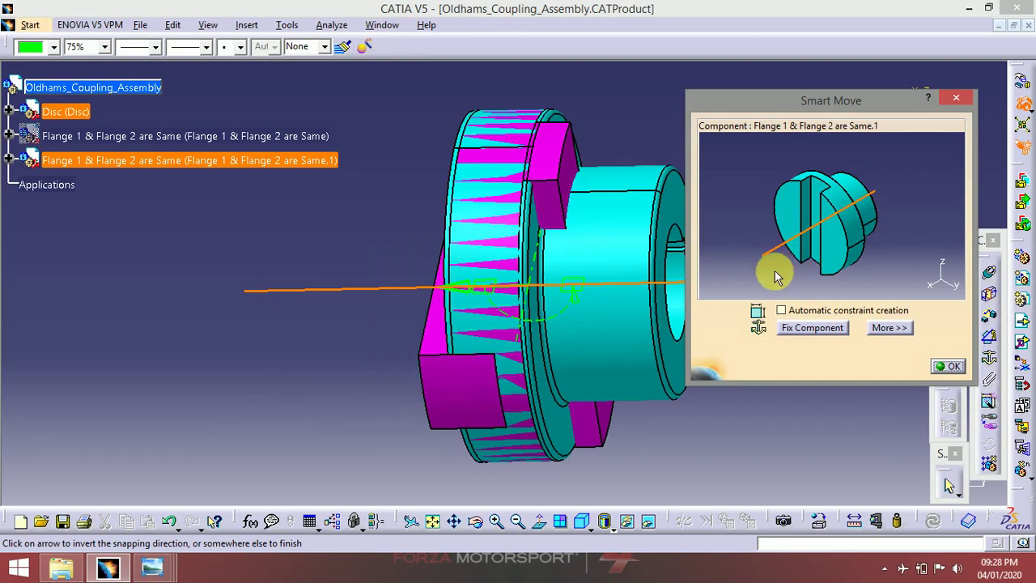
{"action": "middle_click_drag", "start_coordinate": [779, 276], "coordinate": [798, 257]}
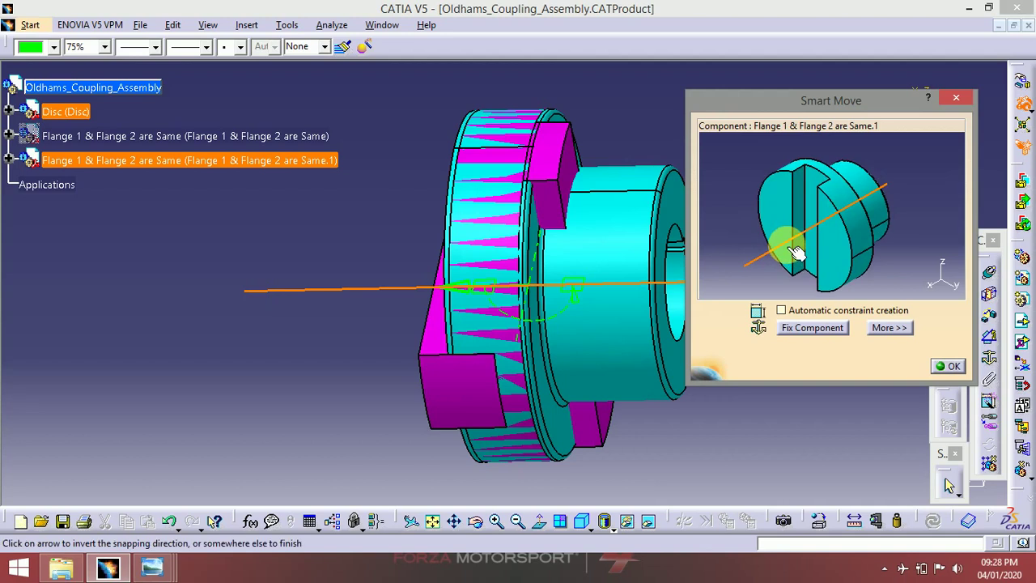
{"action": "left_click", "coordinate": [716, 465]}
- Snap the cyan flange's slotted end face onto the disc face beside the exposed tongue, temporarily hiding the flange to pick that face
{"action": "left_click", "coordinate": [834, 242]}
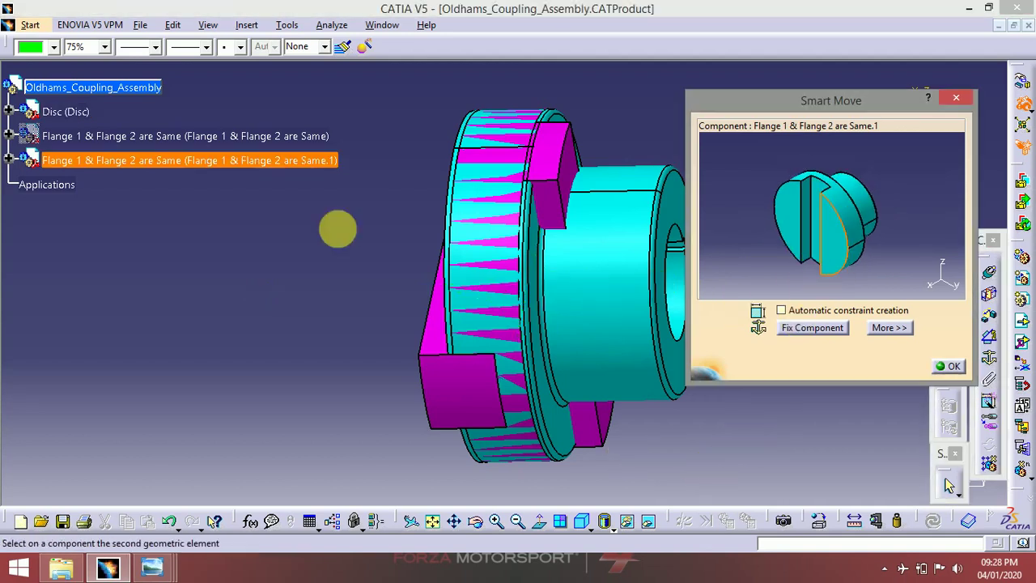
{"action": "right_click", "coordinate": [198, 161]}
{"action": "left_click", "coordinate": [230, 207]}
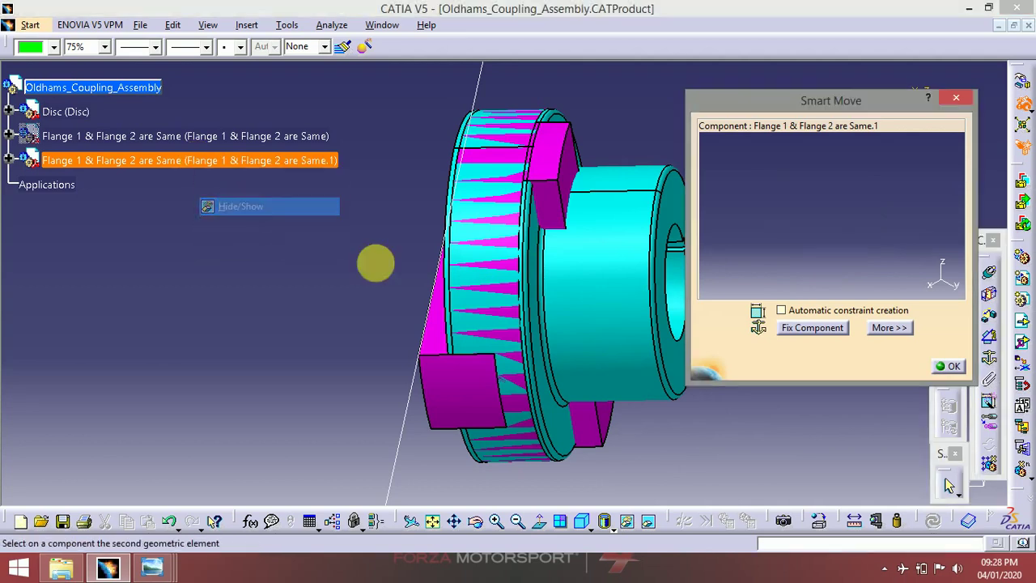
{"action": "left_click", "coordinate": [528, 328]}
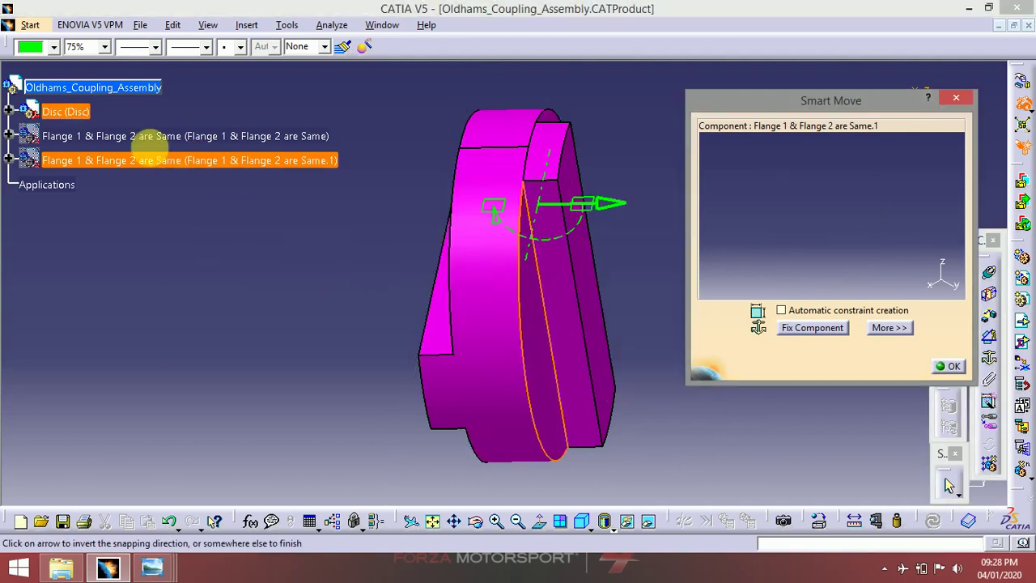
{"action": "right_click", "coordinate": [141, 168]}
{"action": "left_click", "coordinate": [176, 209]}
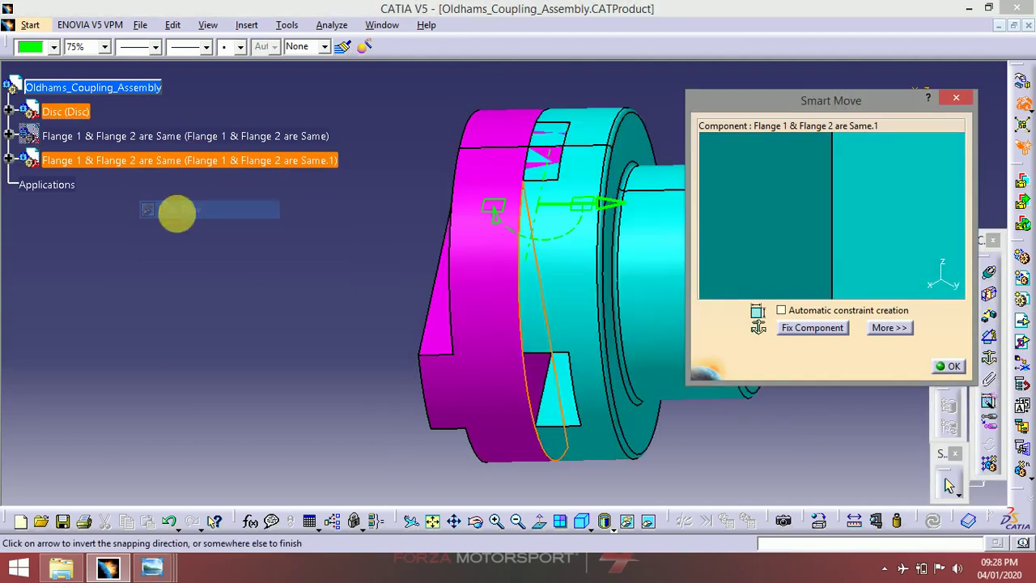
{"action": "left_click", "coordinate": [953, 368]}
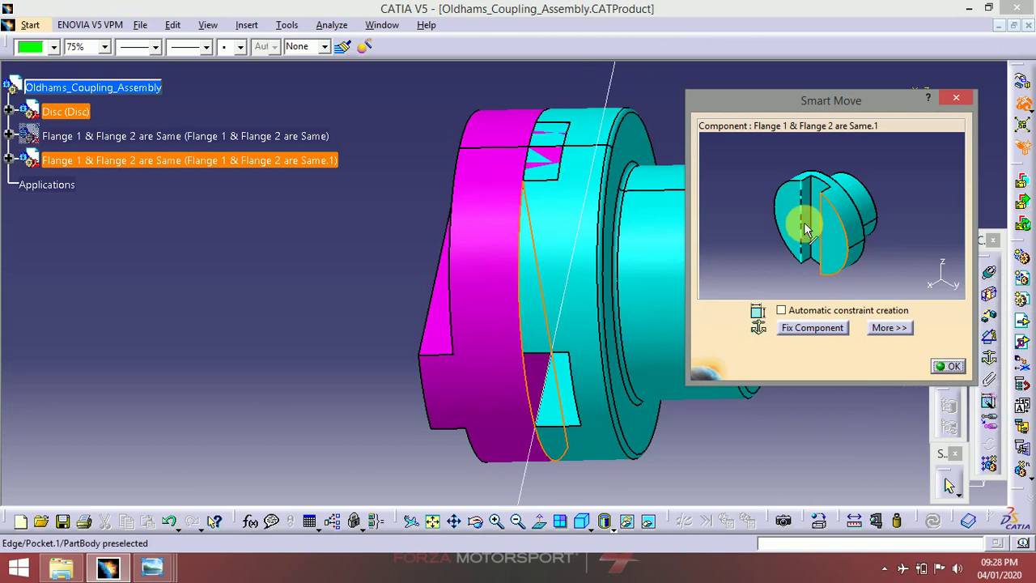
- Snap the side wall of the cyan flange's slot onto the disc tongue's side face and finish the Smart Move
{"action": "mouse_move", "coordinate": [805, 229]}
{"action": "middle_mouse_down"}
{"action": "mouse_move", "coordinate": [794, 232]}
{"action": "mouse_move", "coordinate": [805, 217]}
{"action": "middle_mouse_up"}
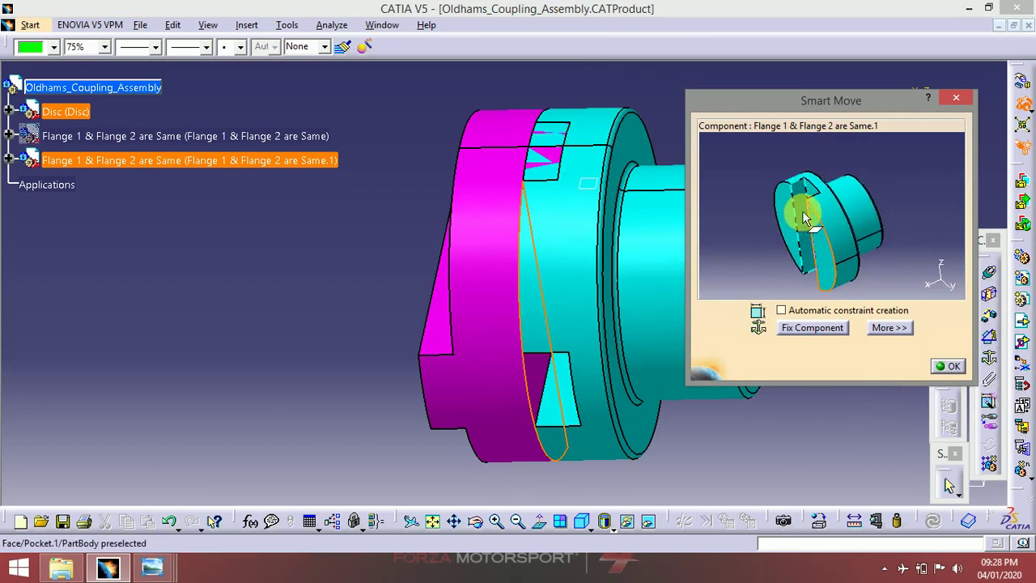
{"action": "left_click", "coordinate": [805, 216]}
{"action": "right_click", "coordinate": [317, 167]}
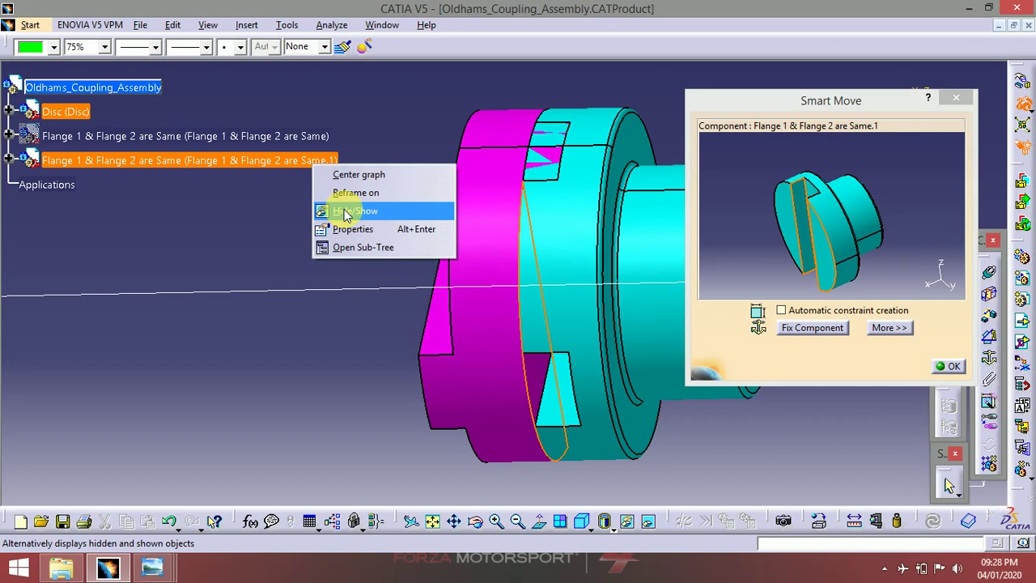
{"action": "left_click", "coordinate": [346, 212]}
{"action": "left_click", "coordinate": [567, 256]}
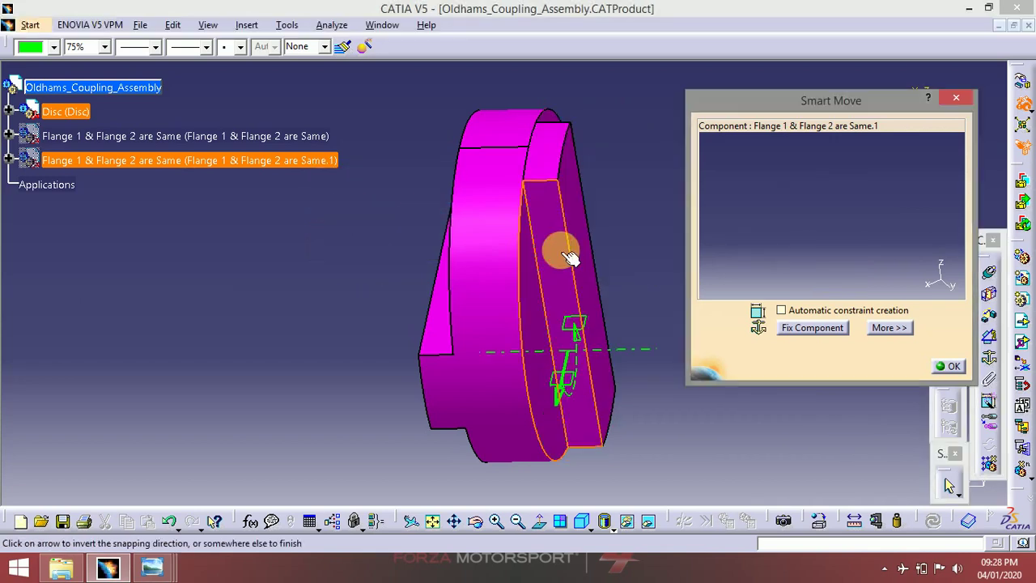
{"action": "right_click", "coordinate": [113, 169]}
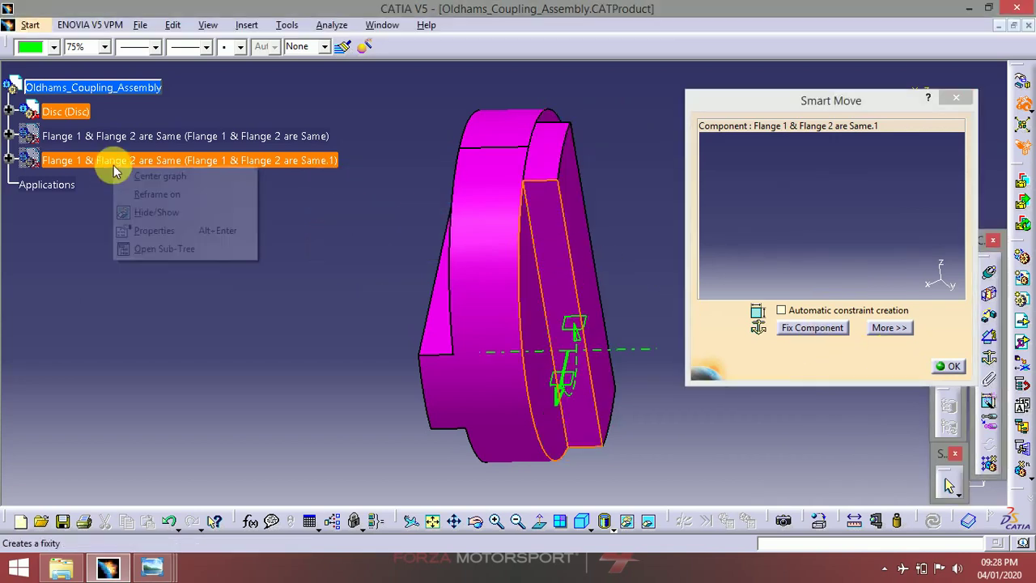
{"action": "left_click", "coordinate": [154, 211]}
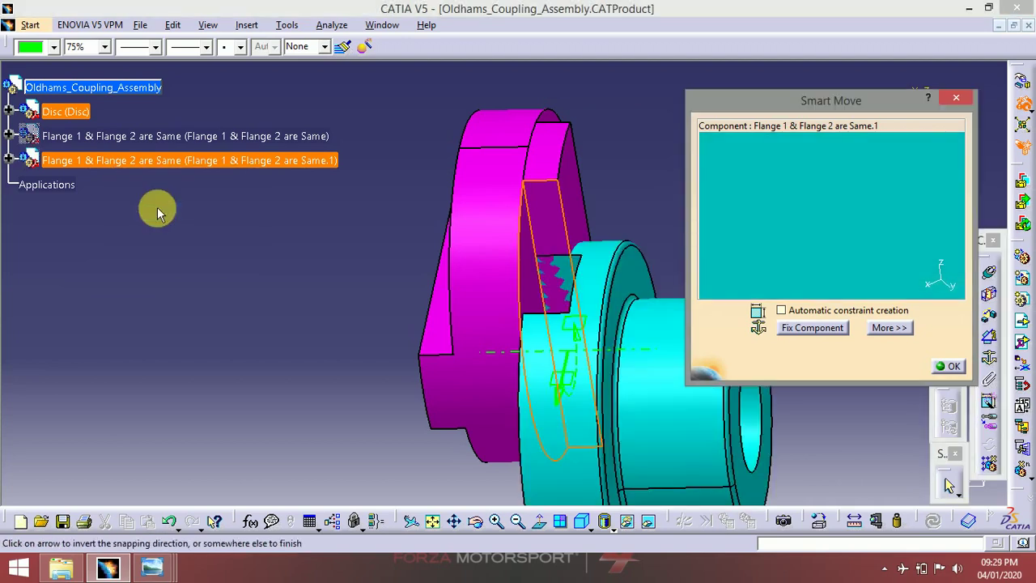
{"action": "middle_click_drag", "start_coordinate": [157, 210], "coordinate": [479, 203]}
{"action": "left_click", "coordinate": [948, 366]}
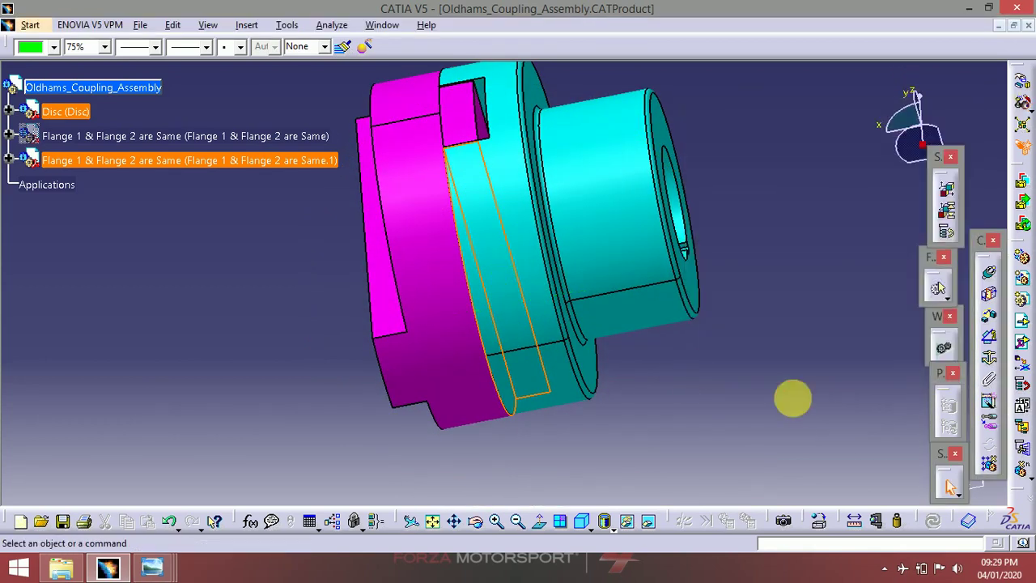
- Show the hidden first flange instance again in the assembly
{"action": "middle_click_drag", "start_coordinate": [793, 397], "coordinate": [452, 260]}
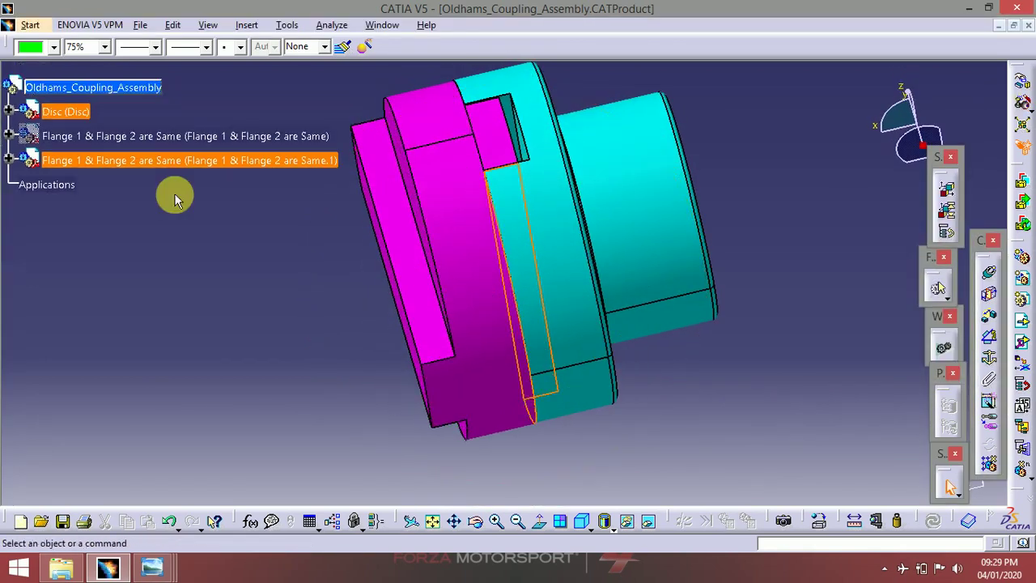
{"action": "right_click", "coordinate": [193, 137]}
{"action": "left_click", "coordinate": [240, 183]}
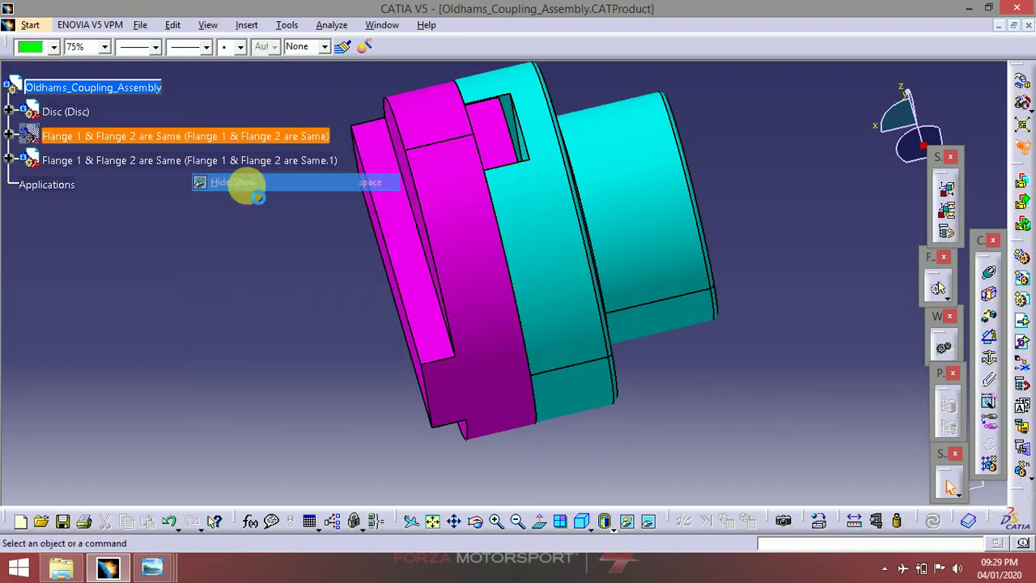
{"action": "middle_click_drag", "start_coordinate": [455, 365], "coordinate": [669, 303]}
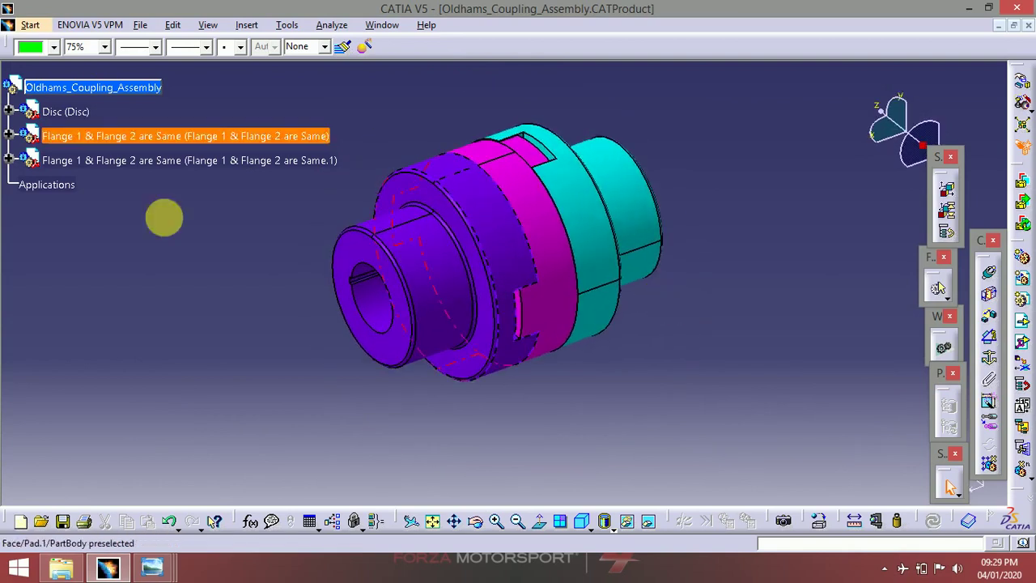
- Insert a new part into Oldhams_Coupling_Assembly, using the assembly's origin as the part origin
{"action": "left_click", "coordinate": [243, 29]}
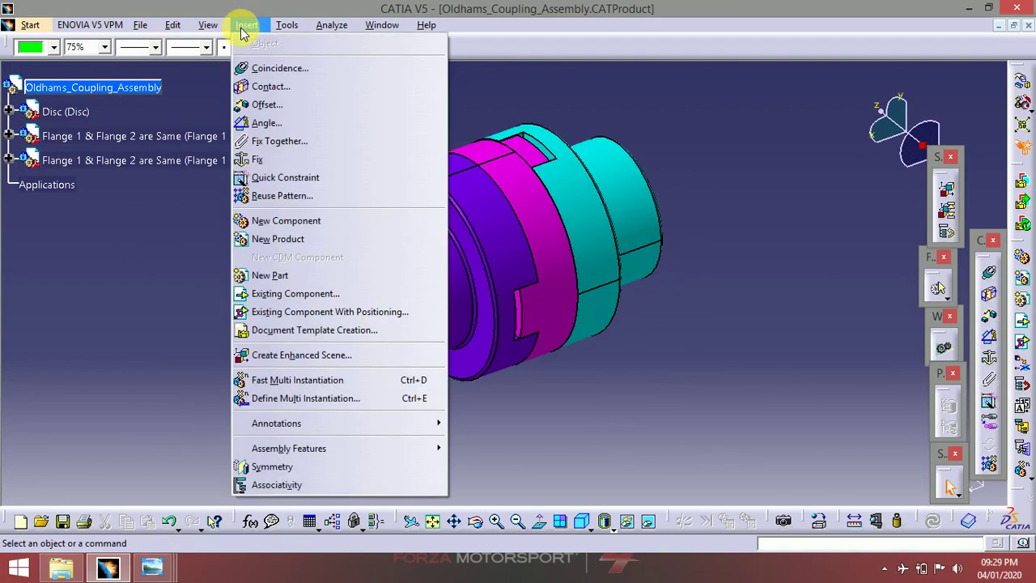
{"action": "left_click", "coordinate": [162, 224]}
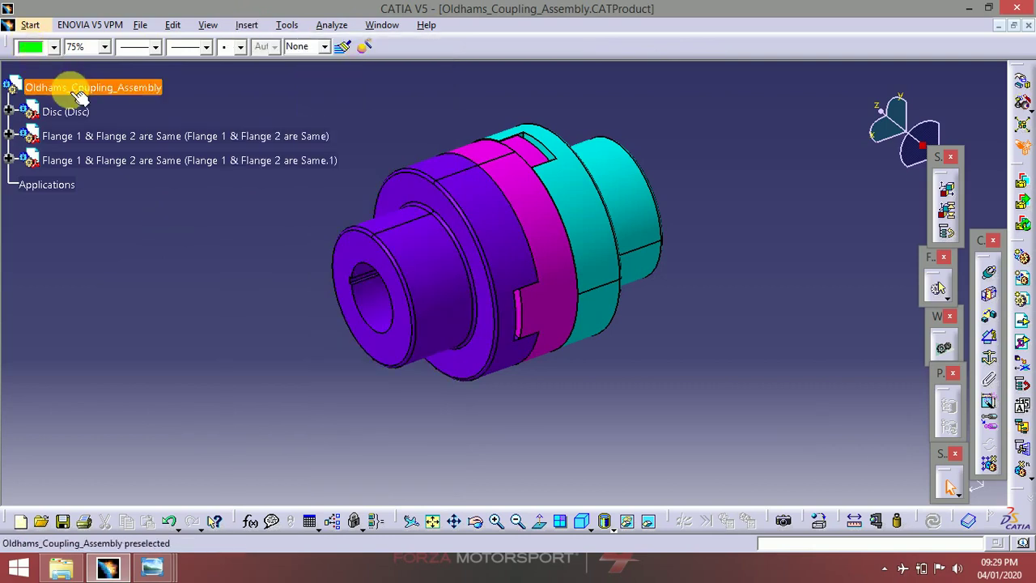
{"action": "left_click", "coordinate": [247, 27]}
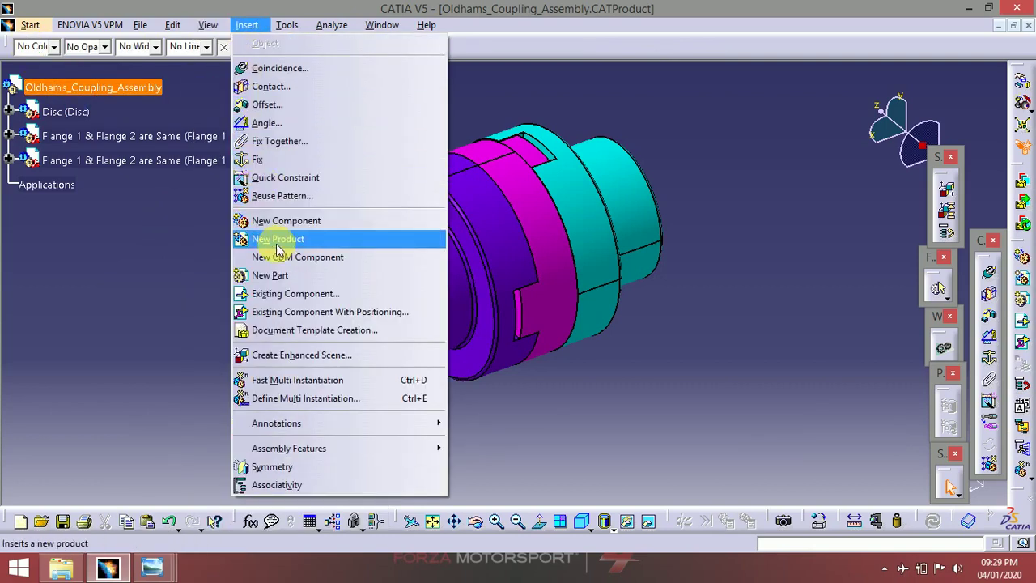
{"action": "left_click", "coordinate": [270, 275]}
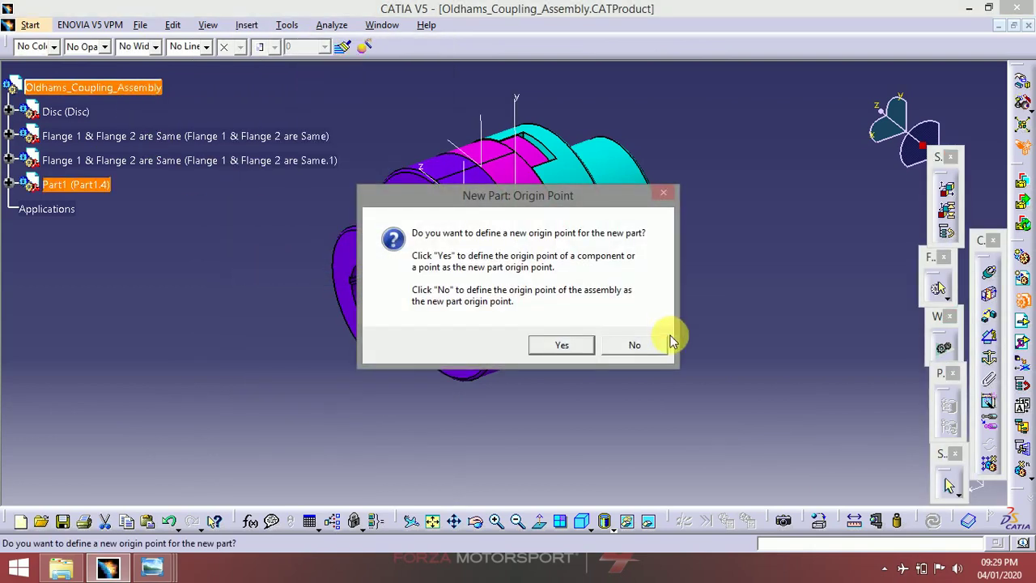
{"action": "left_click", "coordinate": [656, 348]}
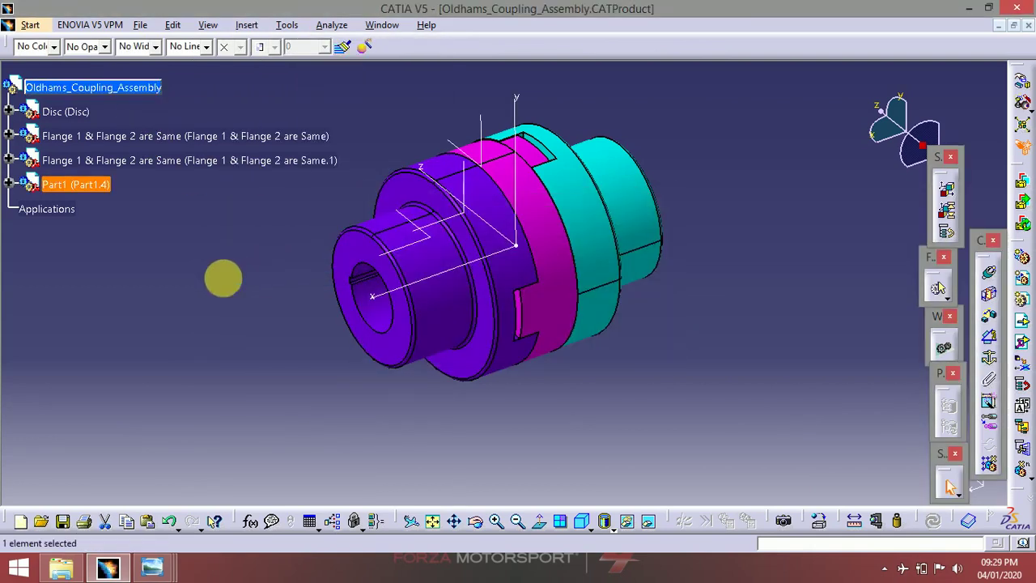
- Set both the instance name and the part number of the new part to Shaft
{"action": "left_click", "coordinate": [15, 186]}
{"action": "right_click", "coordinate": [53, 185]}
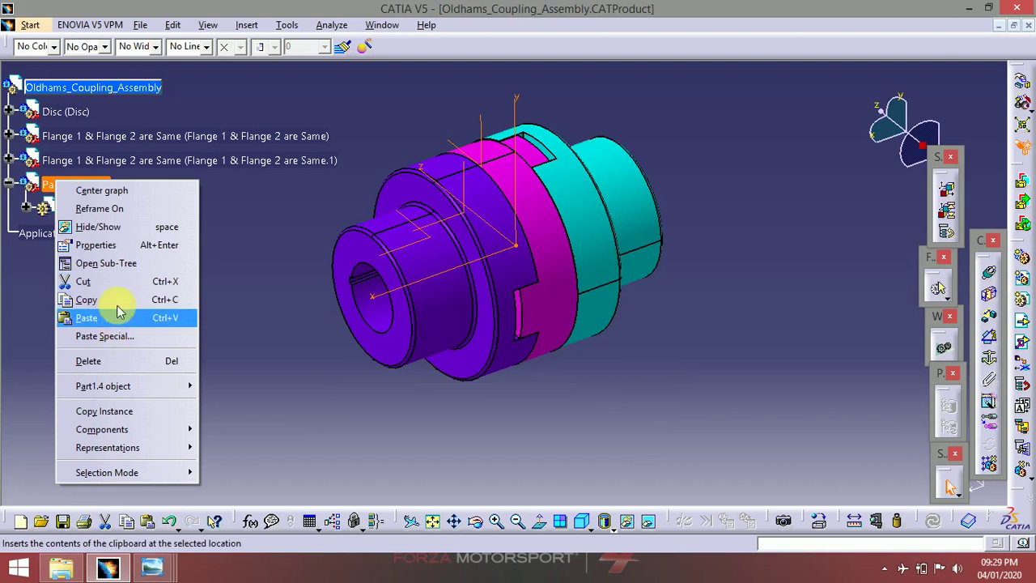
{"action": "left_click", "coordinate": [120, 245]}
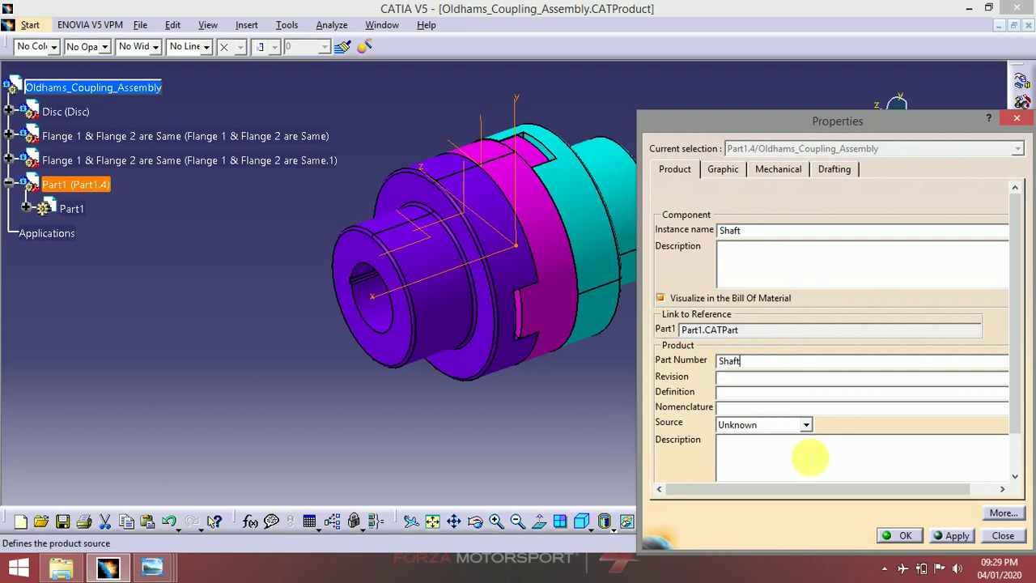
{"action": "left_click", "coordinate": [951, 535]}
{"action": "left_click", "coordinate": [904, 536]}
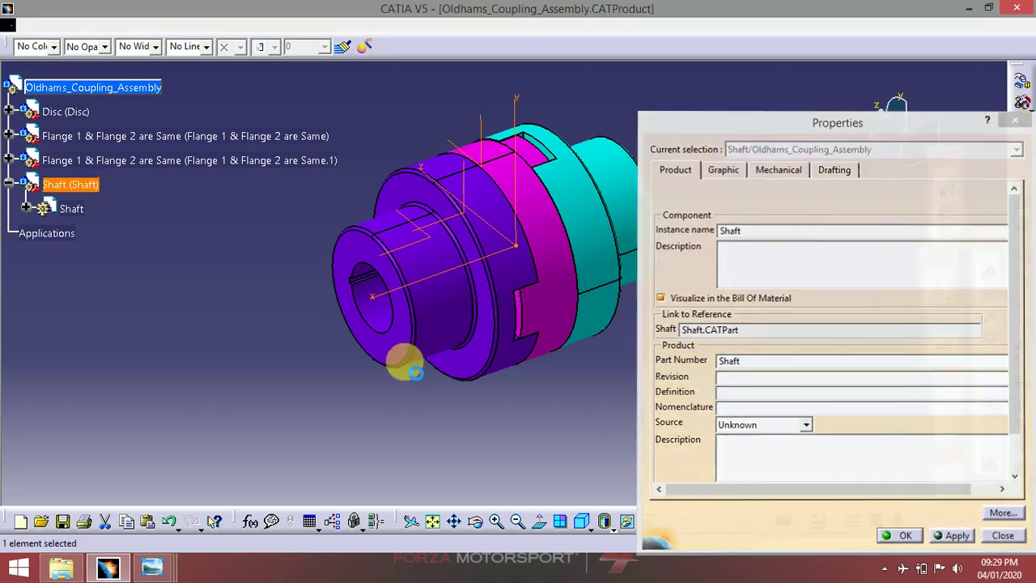
- Activate the Shaft part inside the assembly for editing in Part Design
{"action": "double_click", "coordinate": [42, 209]}
{"action": "left_click", "coordinate": [26, 208]}
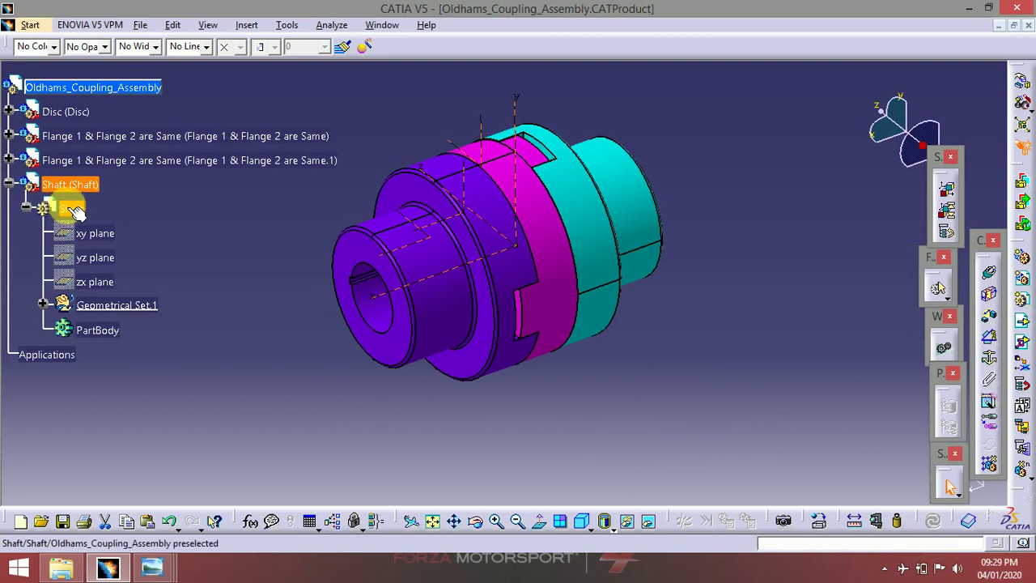
{"action": "double_click", "coordinate": [71, 209]}
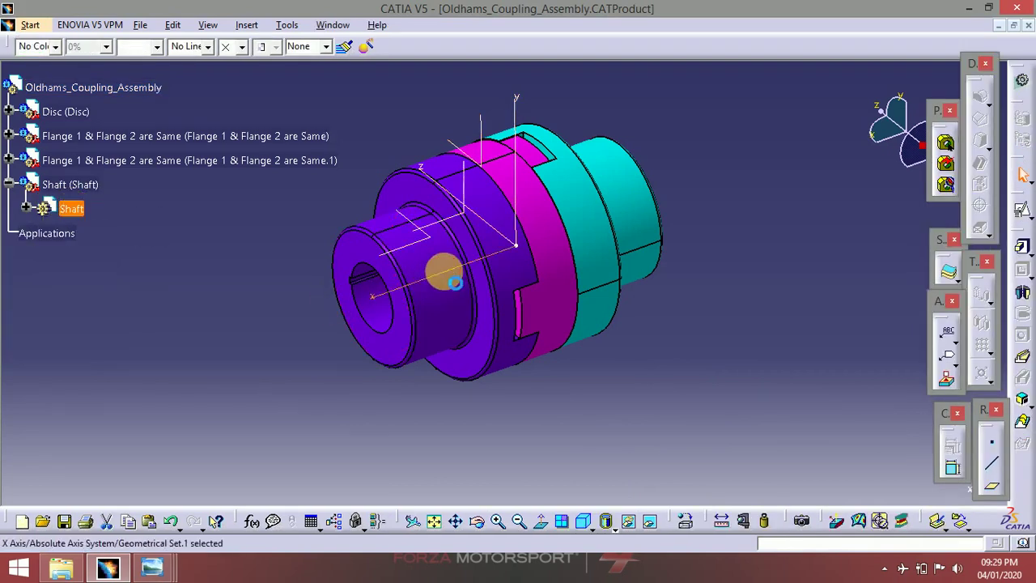
{"action": "middle_click_drag", "start_coordinate": [423, 318], "coordinate": [405, 364]}
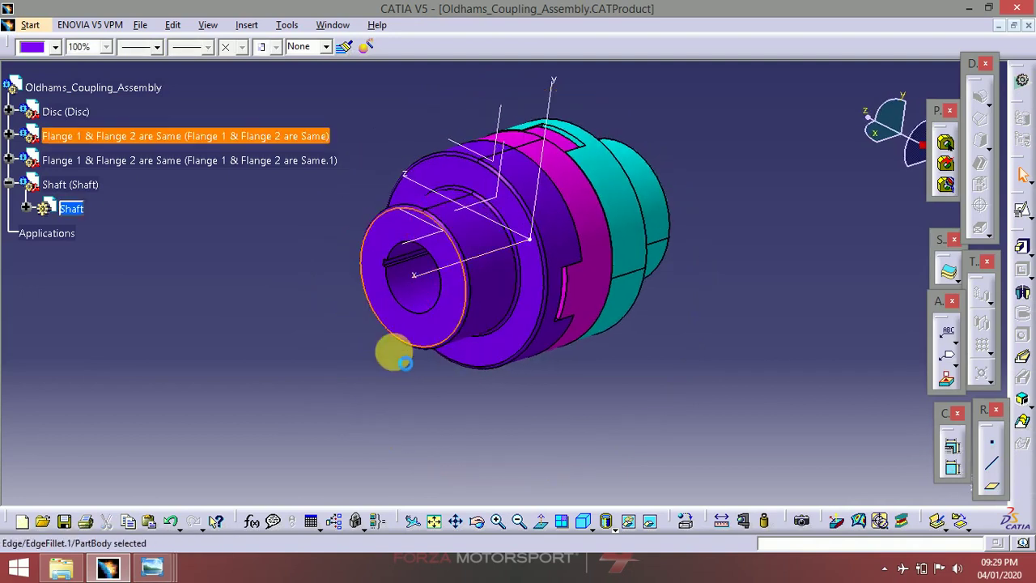
{"action": "left_click", "coordinate": [342, 354]}
- Create a positioned sketch on the shaft's absolute YZ plane, with V along the y axis and H pointing opposite the z axis
{"action": "left_click", "coordinate": [1026, 215]}
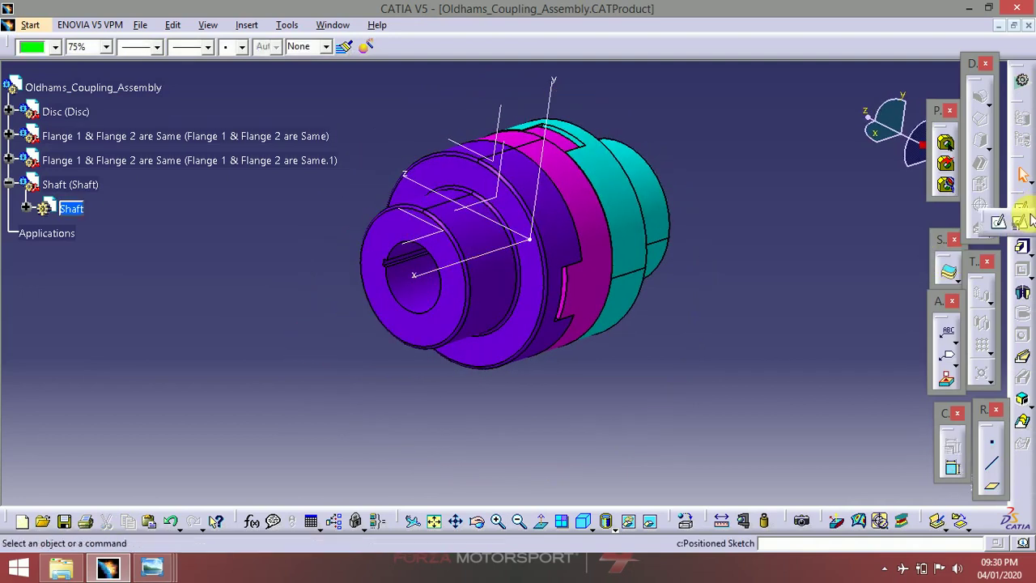
{"action": "left_click", "coordinate": [1022, 220]}
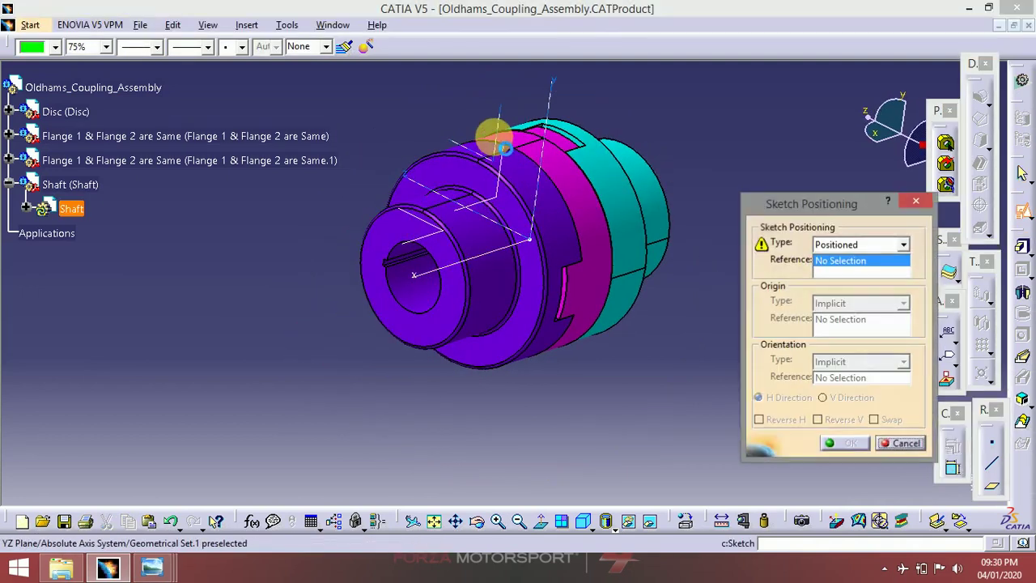
{"action": "left_click", "coordinate": [501, 149]}
{"action": "middle_click_drag", "start_coordinate": [474, 289], "coordinate": [615, 324]}
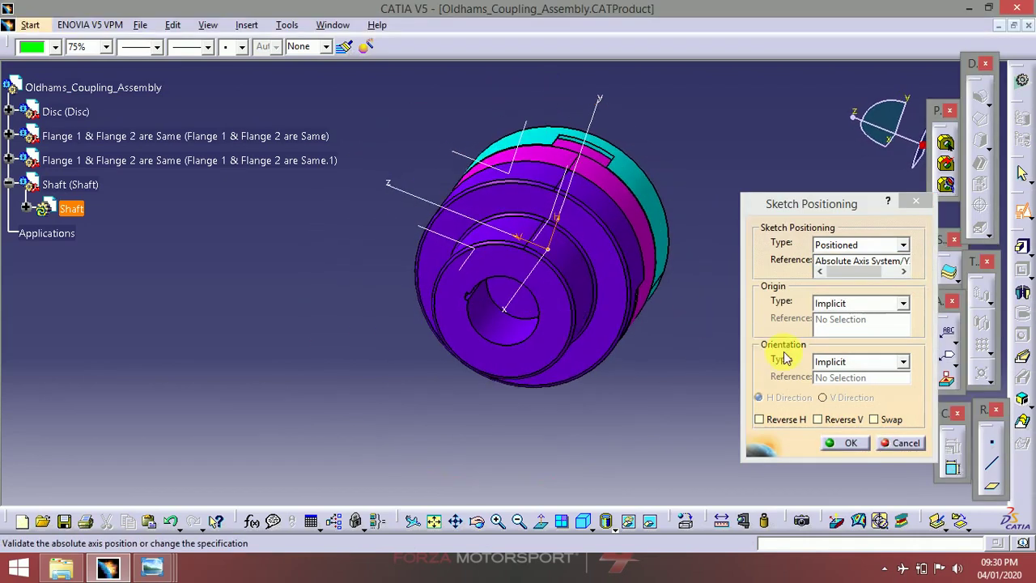
{"action": "left_click", "coordinate": [759, 420]}
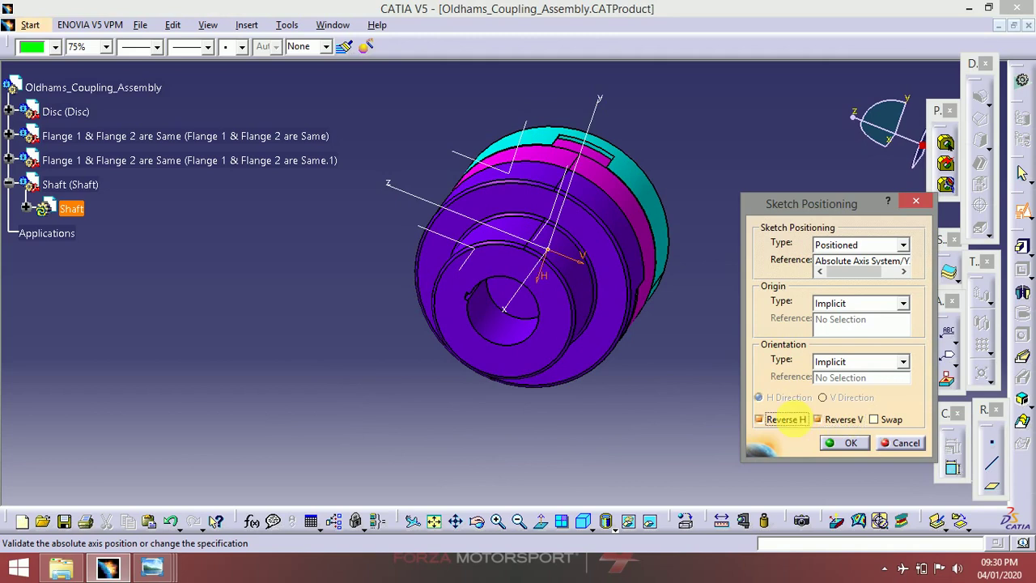
{"action": "left_click", "coordinate": [855, 443]}
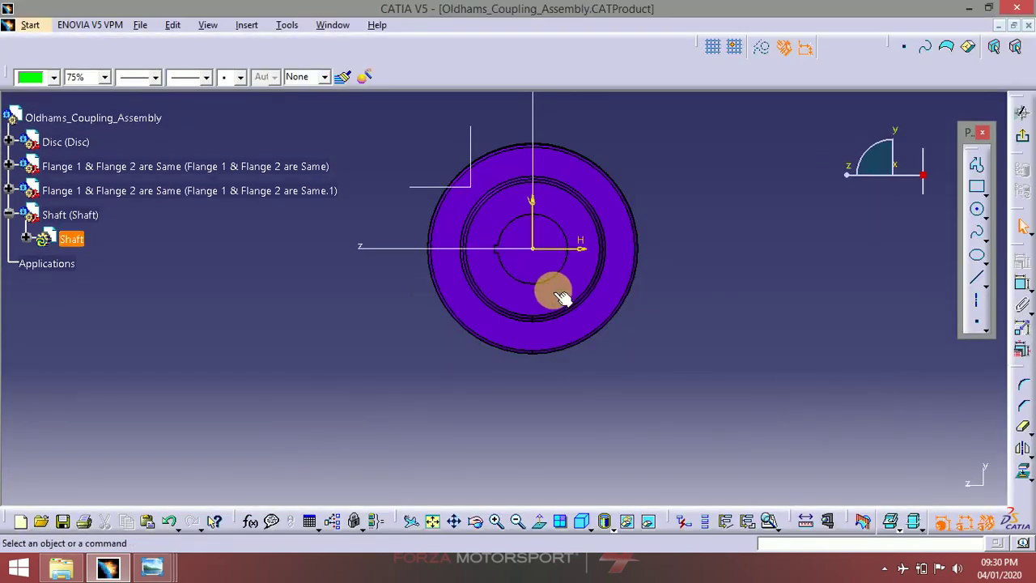
- Project the purple flange's bore edge into the shaft sketch and isolate the projected curve
{"action": "left_click", "coordinate": [545, 280]}
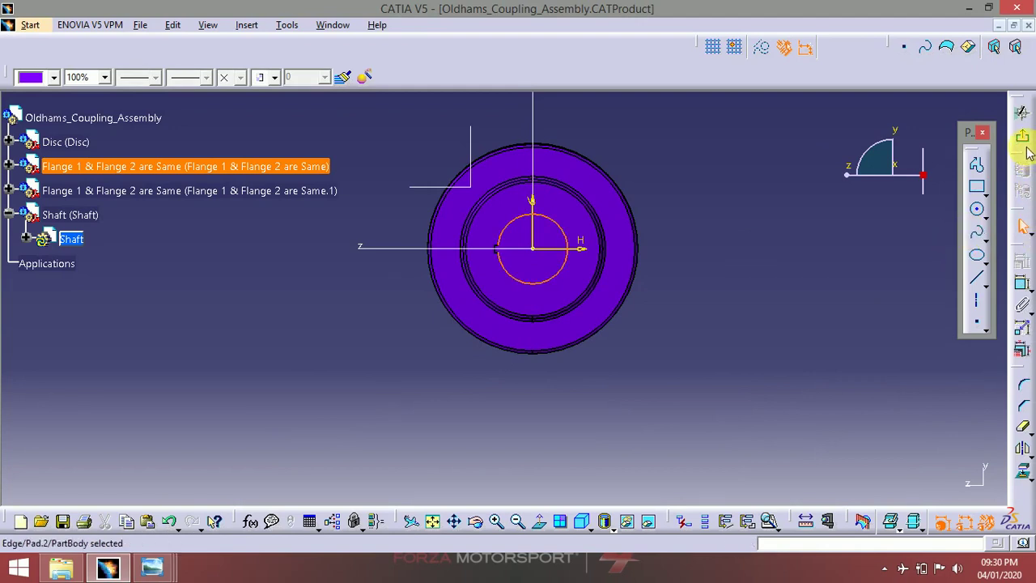
{"action": "left_click", "coordinate": [1025, 476]}
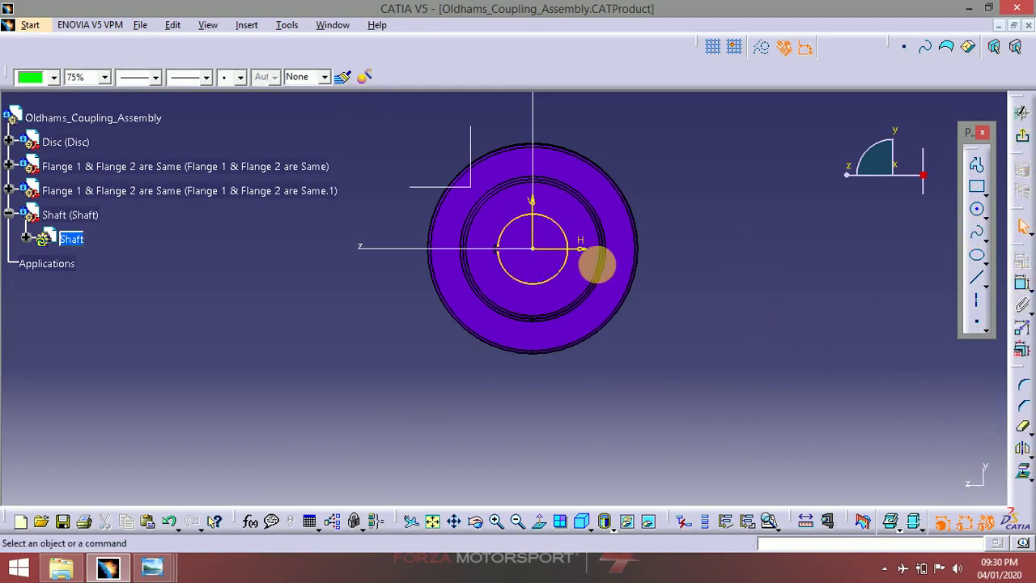
{"action": "left_click", "coordinate": [566, 267]}
{"action": "right_click", "coordinate": [564, 265]}
{"action": "mouse_move", "coordinate": [716, 494]}
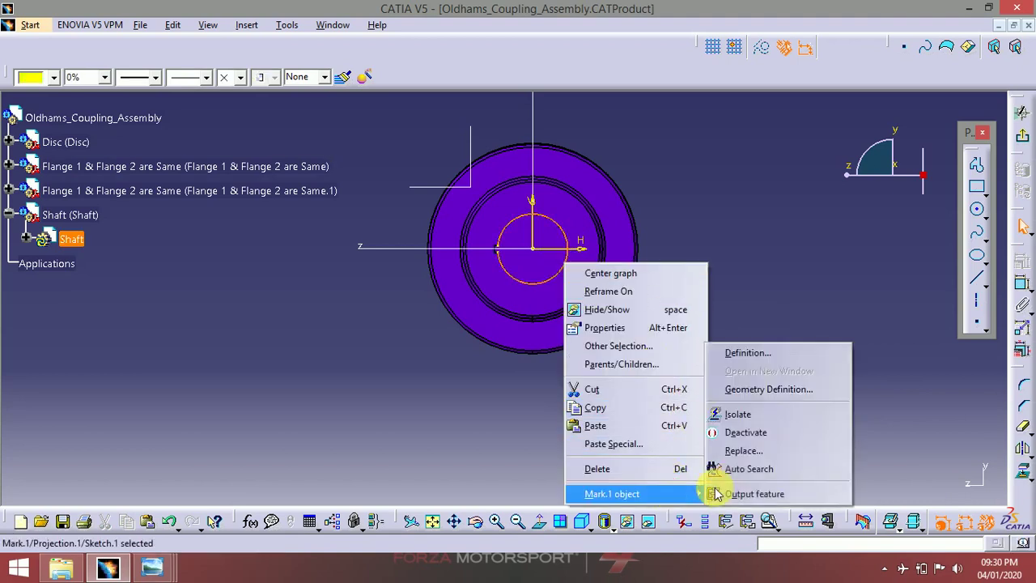
{"action": "left_click", "coordinate": [746, 413]}
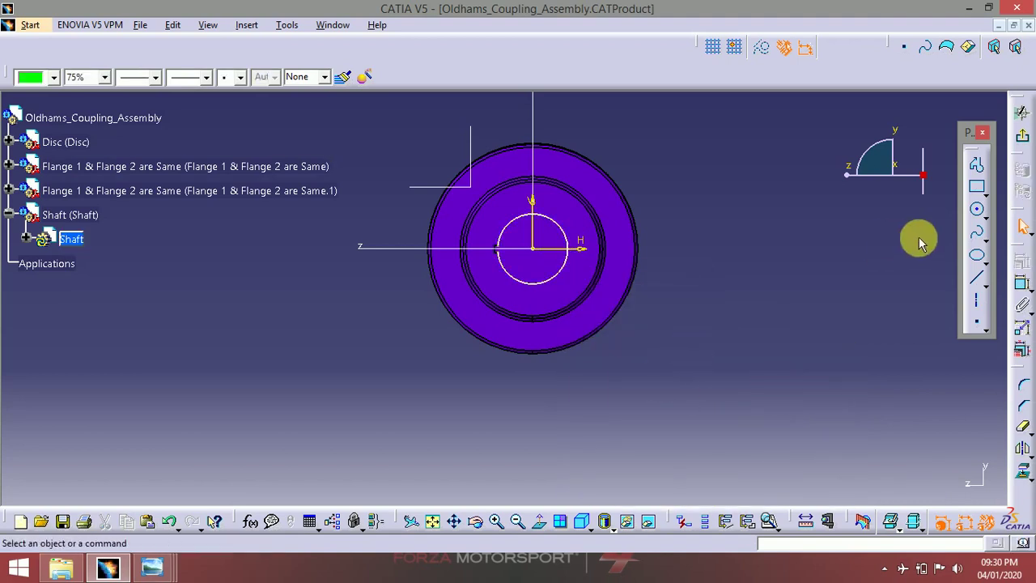
- Consult the 5_Shaft and Key drawing in Windows Photo Viewer, return to CATIA, and dimension the isolated bore circle as a diameter
{"action": "left_click", "coordinate": [156, 567]}
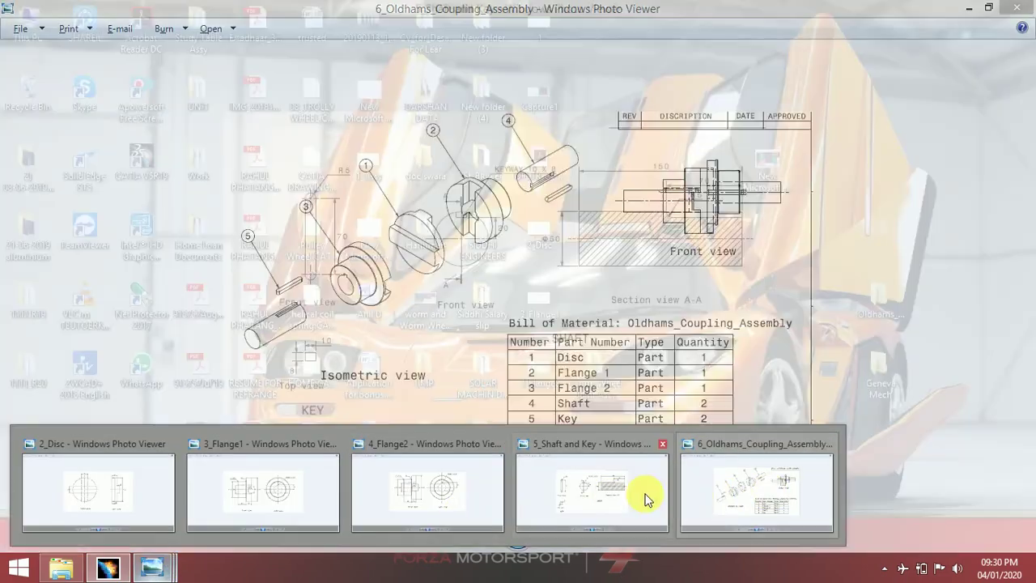
{"action": "left_click", "coordinate": [644, 495]}
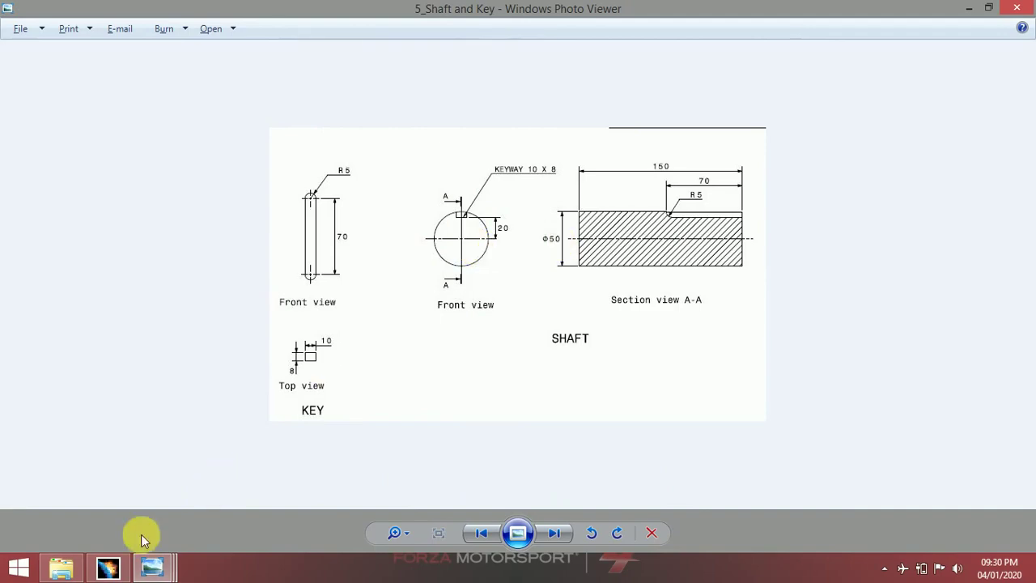
{"action": "left_click", "coordinate": [108, 566]}
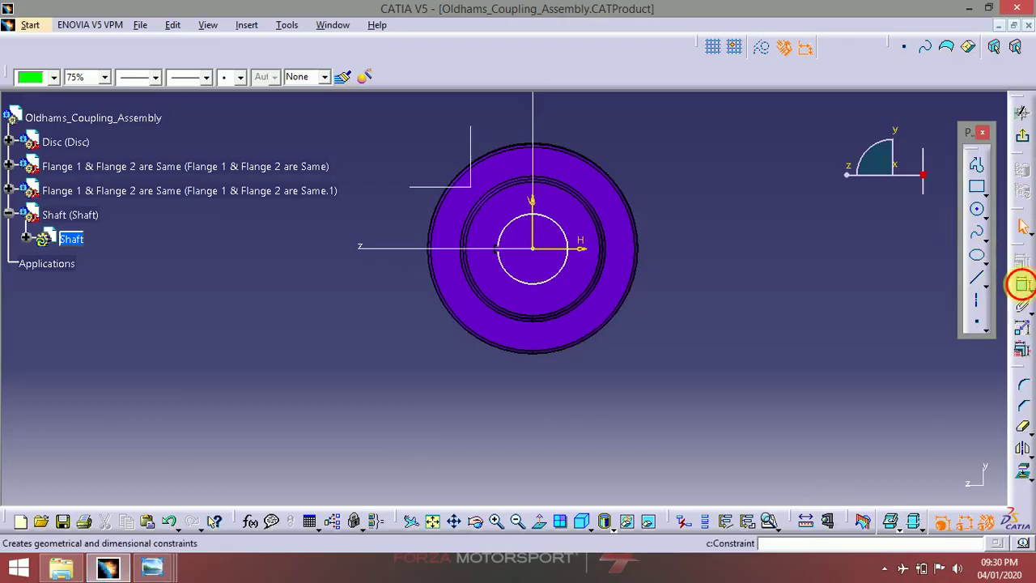
{"action": "left_click", "coordinate": [573, 252]}
{"action": "left_click", "coordinate": [571, 267]}
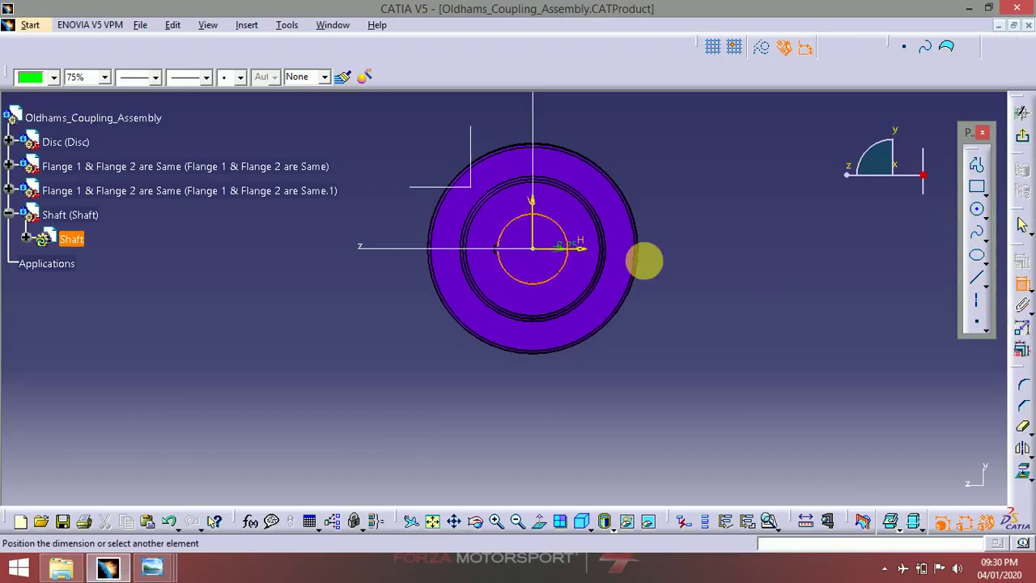
{"action": "left_click", "coordinate": [701, 258]}
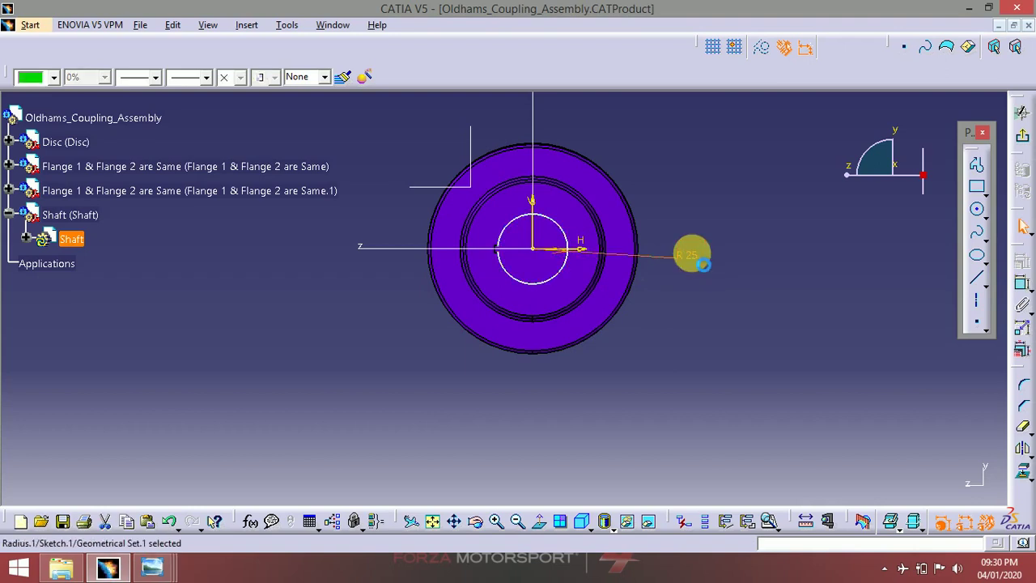
{"action": "double_click", "coordinate": [688, 254]}
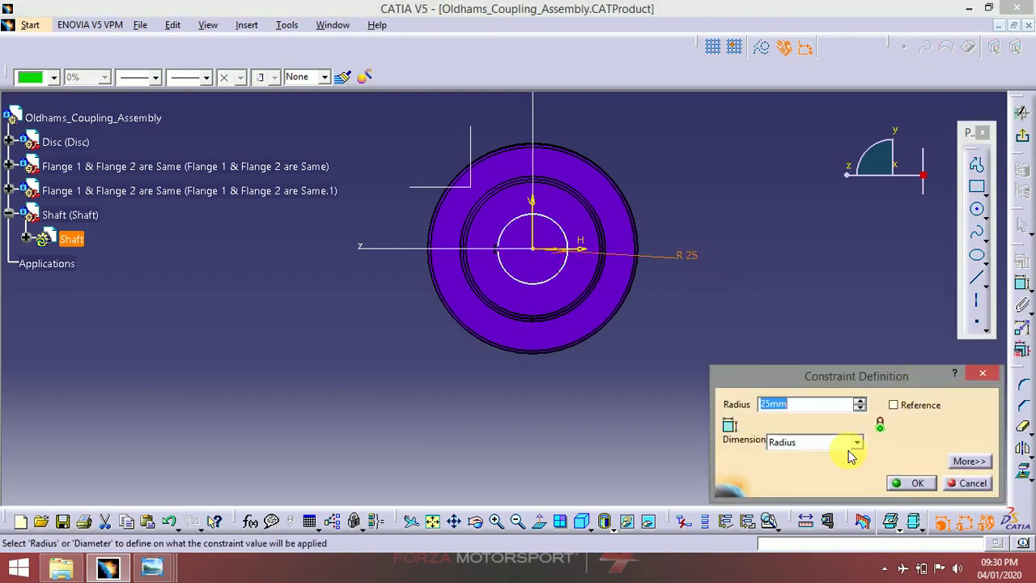
{"action": "left_click", "coordinate": [833, 471]}
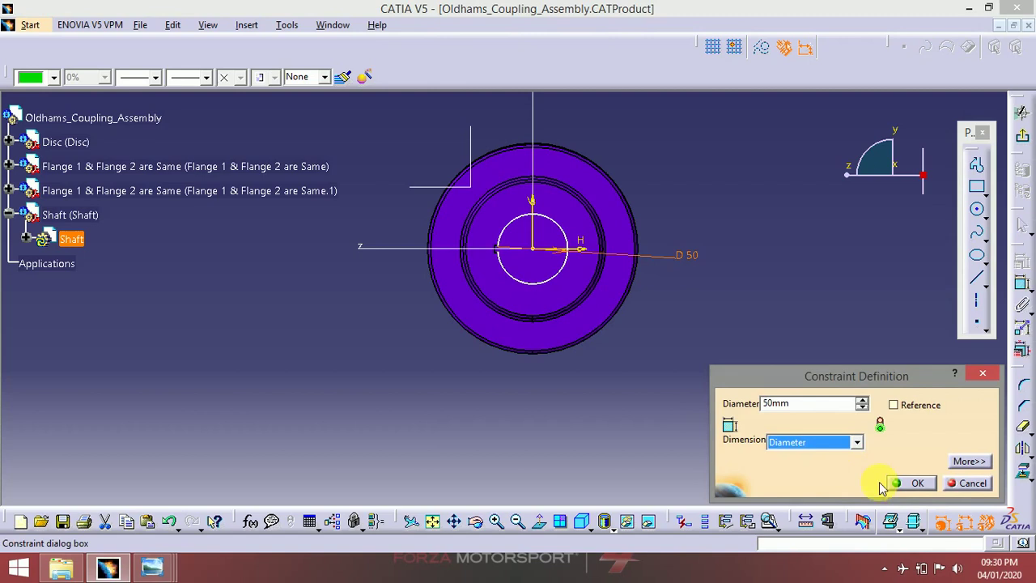
{"action": "left_click", "coordinate": [929, 487]}
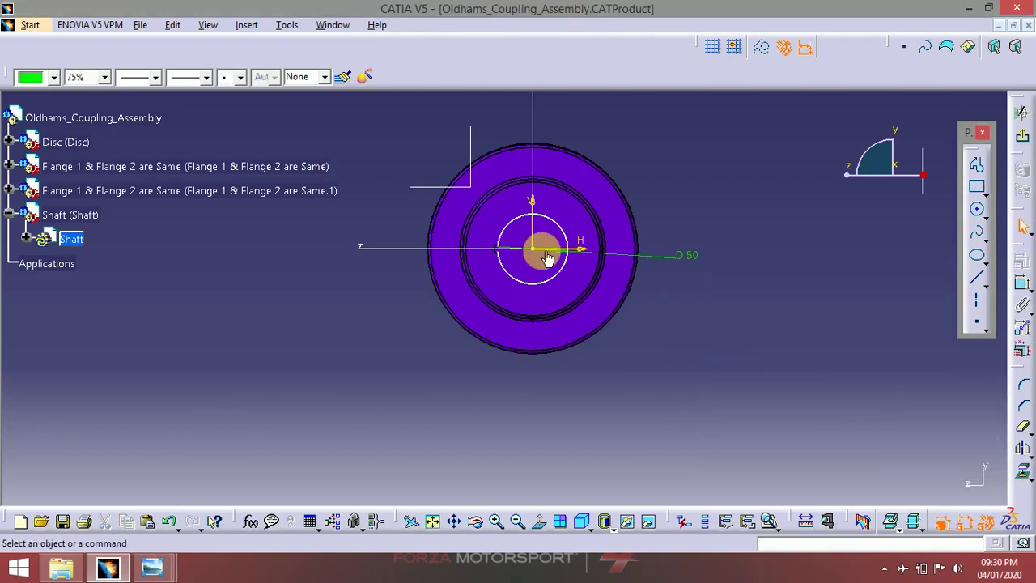
- Fix the isolated bore circle in place and exit the shaft sketch
{"action": "mouse_move", "coordinate": [547, 258]}
{"action": "left_mouse_down"}
{"action": "mouse_move", "coordinate": [545, 308]}
{"action": "mouse_move", "coordinate": [537, 267]}
{"action": "mouse_move", "coordinate": [549, 278]}
{"action": "left_mouse_up"}
{"action": "left_click", "coordinate": [775, 352]}
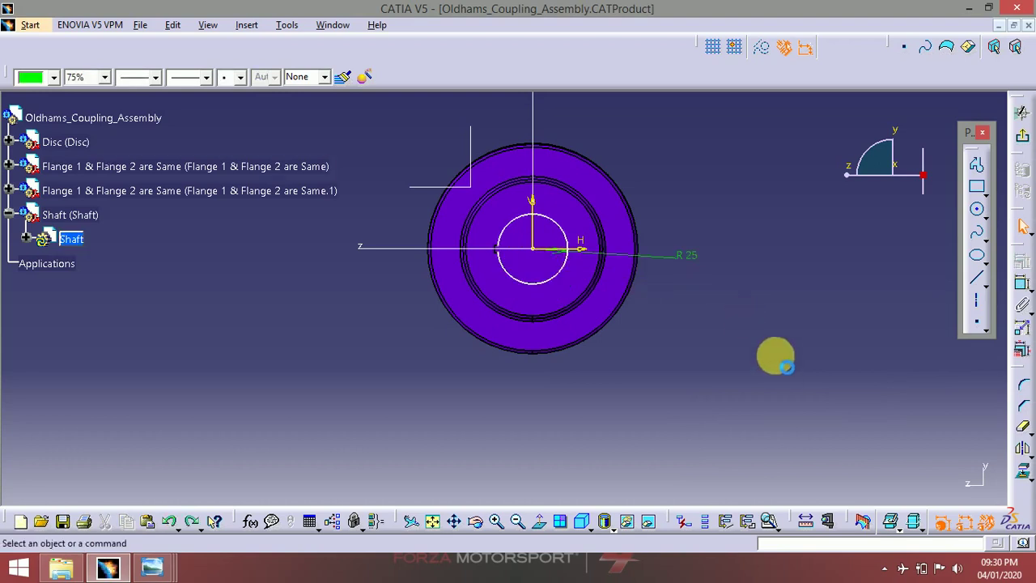
{"action": "right_click", "coordinate": [560, 275]}
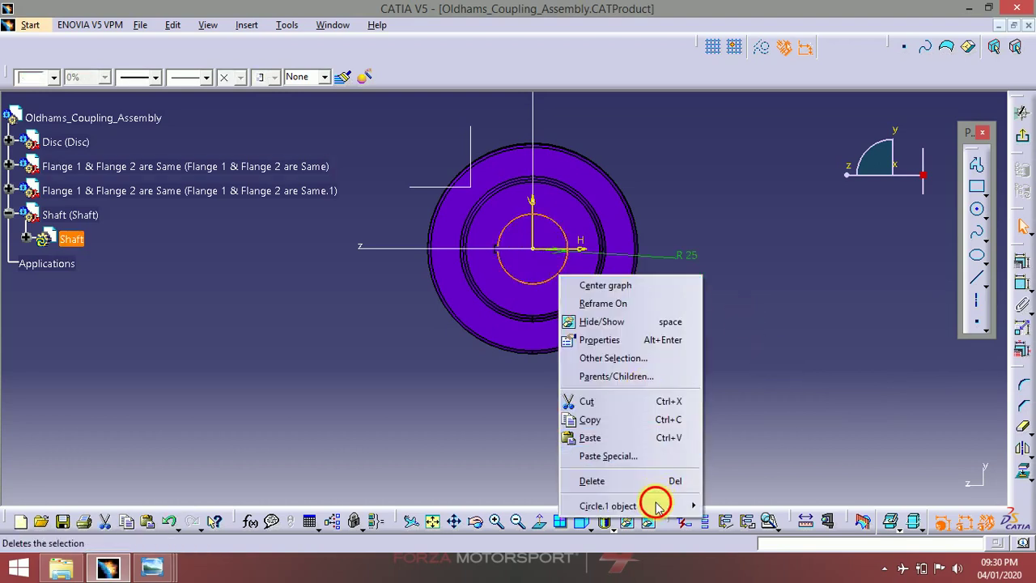
{"action": "mouse_move", "coordinate": [647, 505]}
{"action": "left_click", "coordinate": [779, 408]}
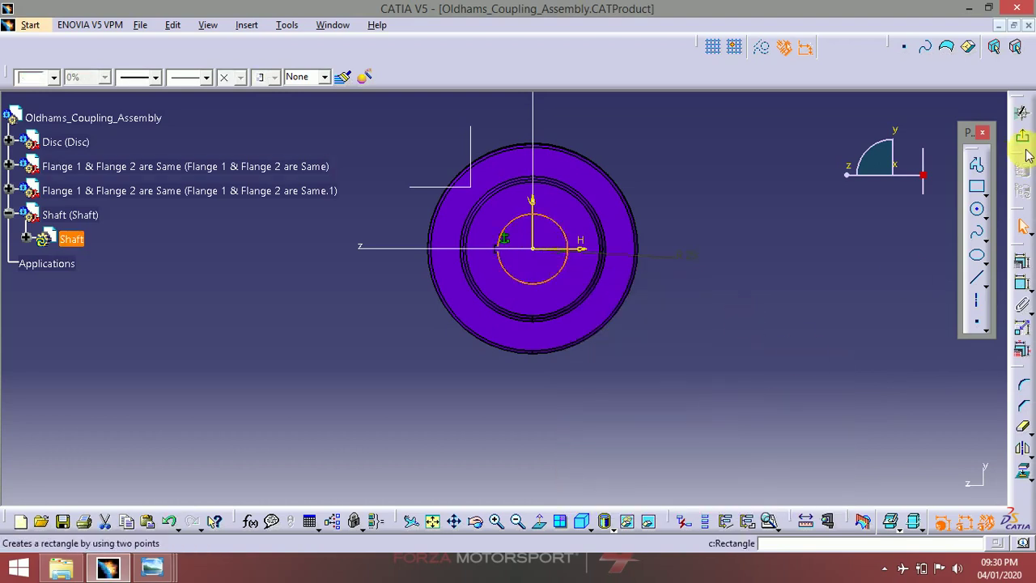
{"action": "left_click", "coordinate": [977, 164]}
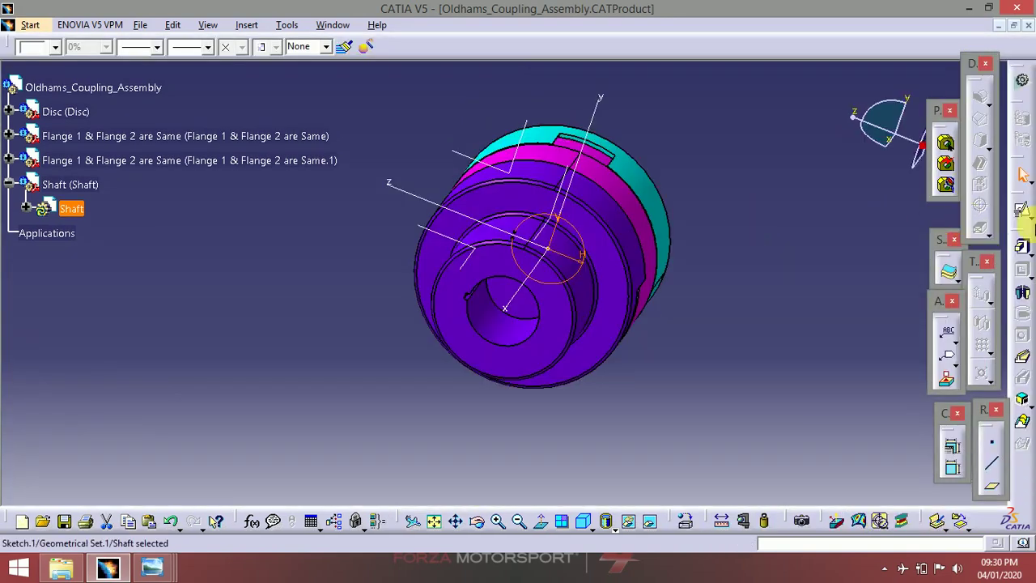
- Try to extrude the shaft sketch with Pad inside the Shaft's PartBody
{"action": "left_click", "coordinate": [1022, 247]}
{"action": "left_click", "coordinate": [654, 317]}
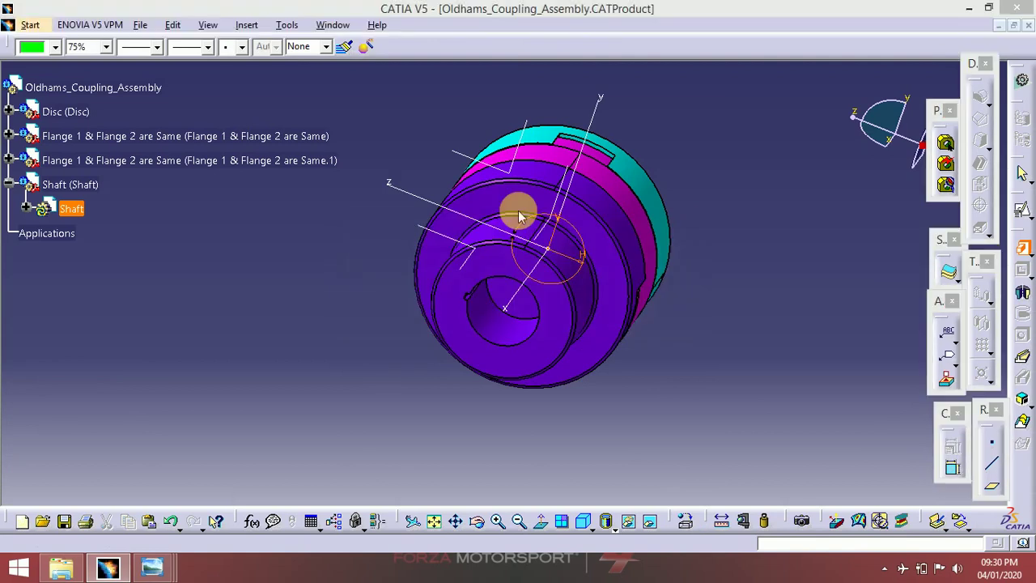
{"action": "left_click", "coordinate": [564, 324]}
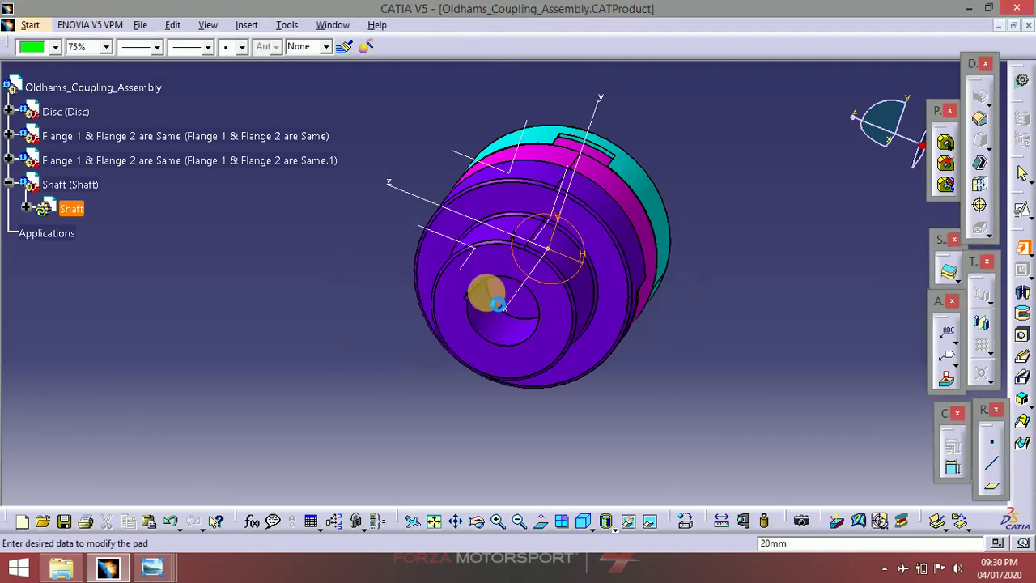
{"action": "left_click", "coordinate": [27, 209]}
{"action": "right_click", "coordinate": [99, 340]}
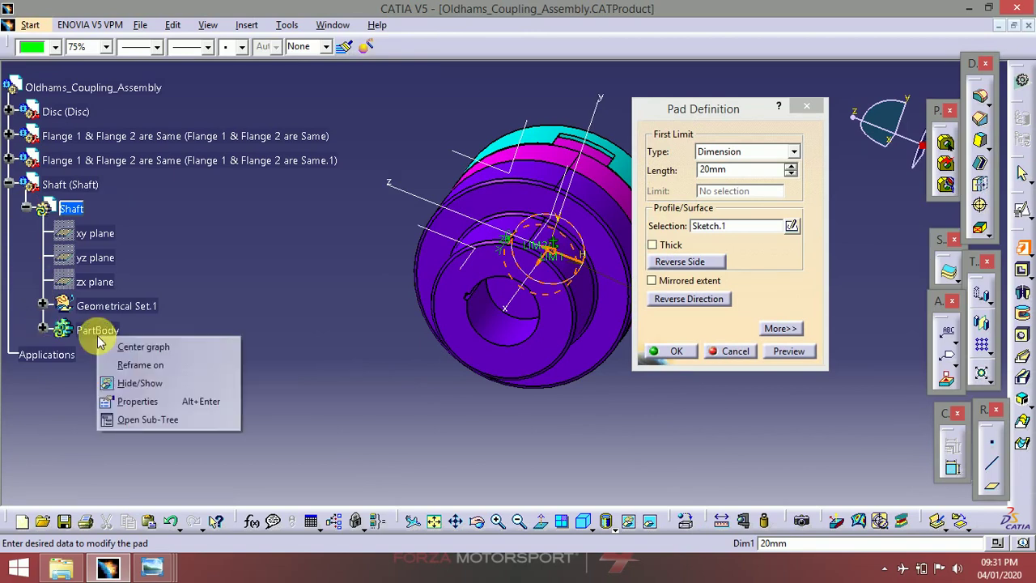
{"action": "left_click", "coordinate": [295, 321]}
{"action": "middle_click_drag", "start_coordinate": [564, 292], "coordinate": [504, 257]}
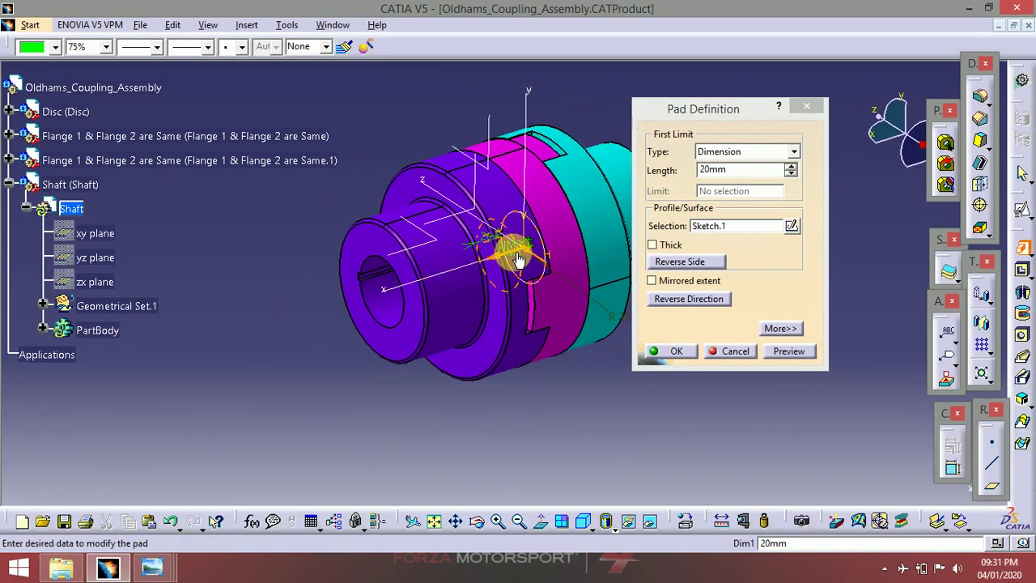
{"action": "left_click", "coordinate": [519, 260]}
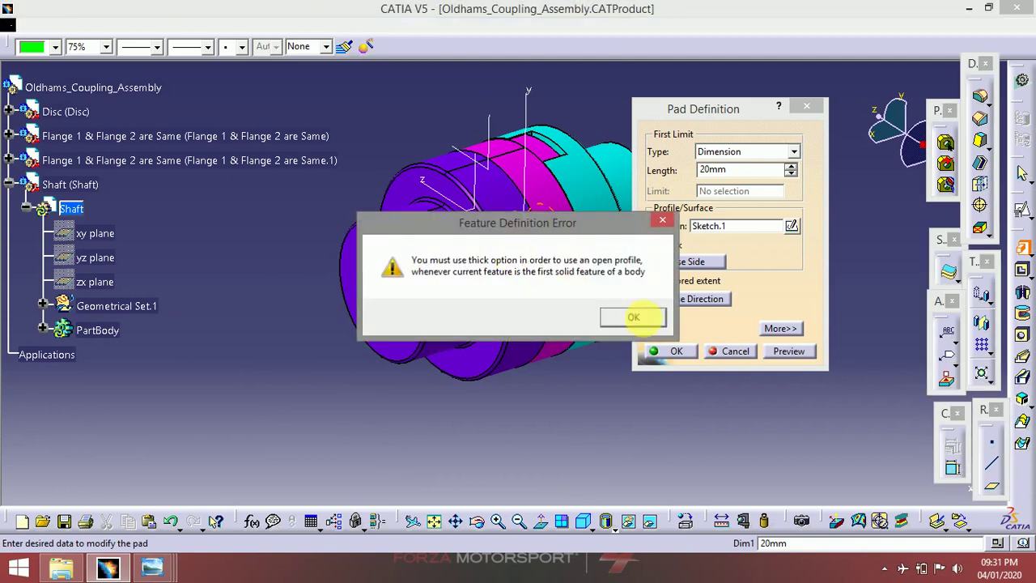
{"action": "left_click", "coordinate": [642, 318]}
{"action": "left_click", "coordinate": [544, 272]}
{"action": "key", "text": "Escape"}
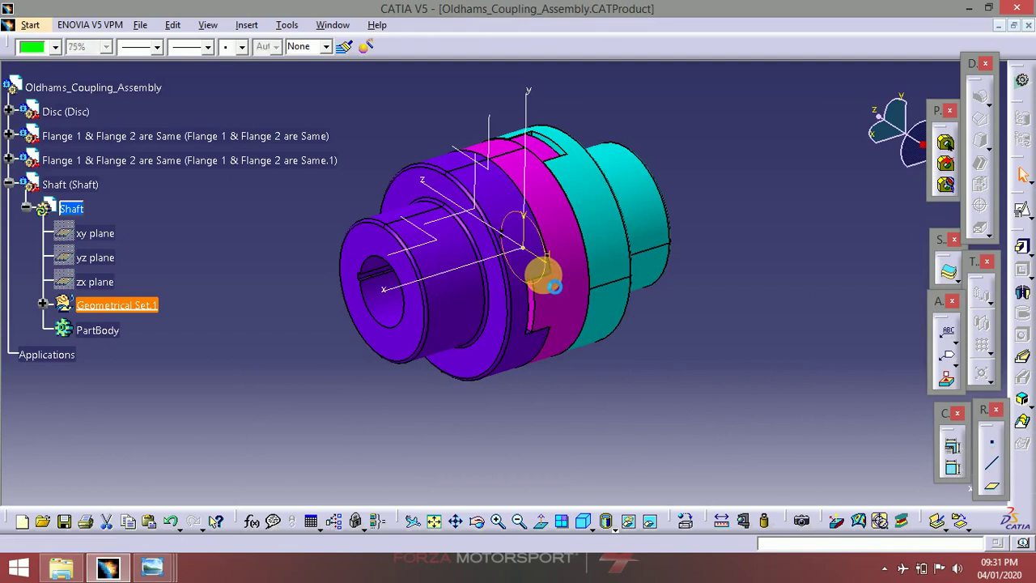
- Reopen the shaft sketch and delete the isolated bore circle
{"action": "double_click", "coordinate": [543, 273]}
{"action": "mouse_move", "coordinate": [509, 296]}
{"action": "middle_mouse_down"}
{"action": "mouse_move", "coordinate": [550, 214]}
{"action": "mouse_move", "coordinate": [541, 256]}
{"action": "middle_mouse_up"}
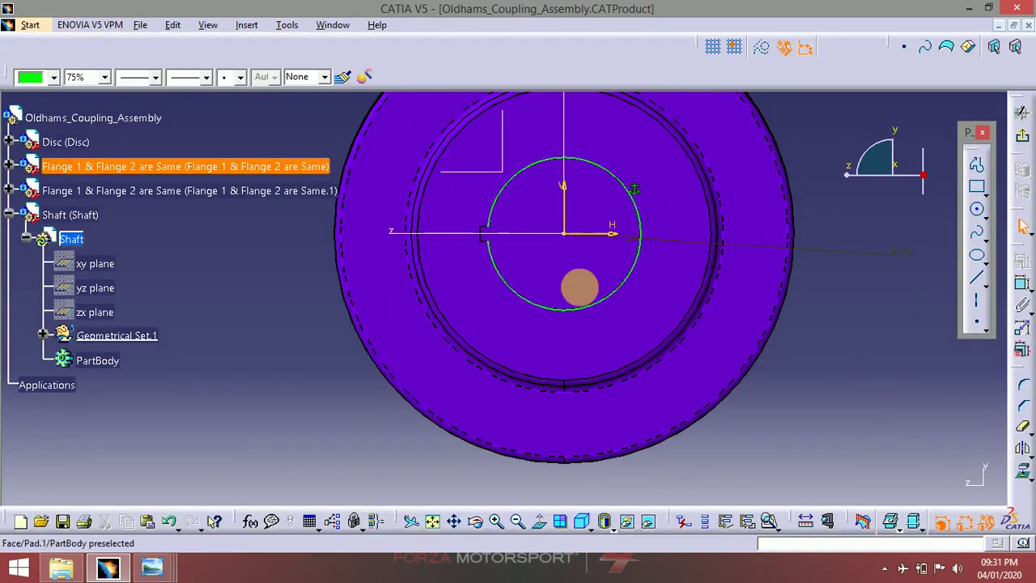
{"action": "right_click", "coordinate": [591, 305]}
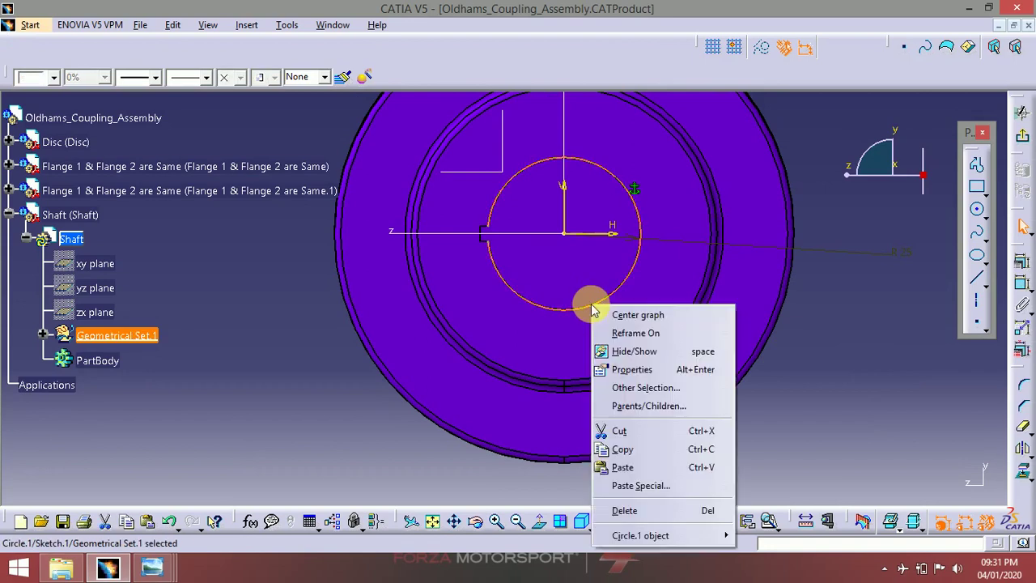
{"action": "left_click", "coordinate": [625, 510]}
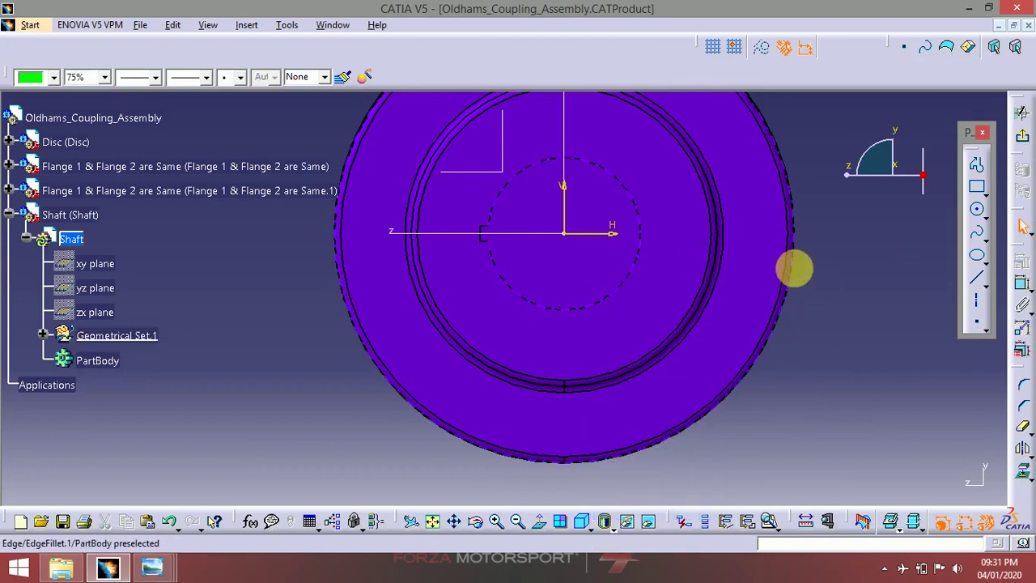
- Sketch a circle centred on the origin, constrain its diameter to 50 mm, and exit the shaft sketch
{"action": "left_click", "coordinate": [978, 209]}
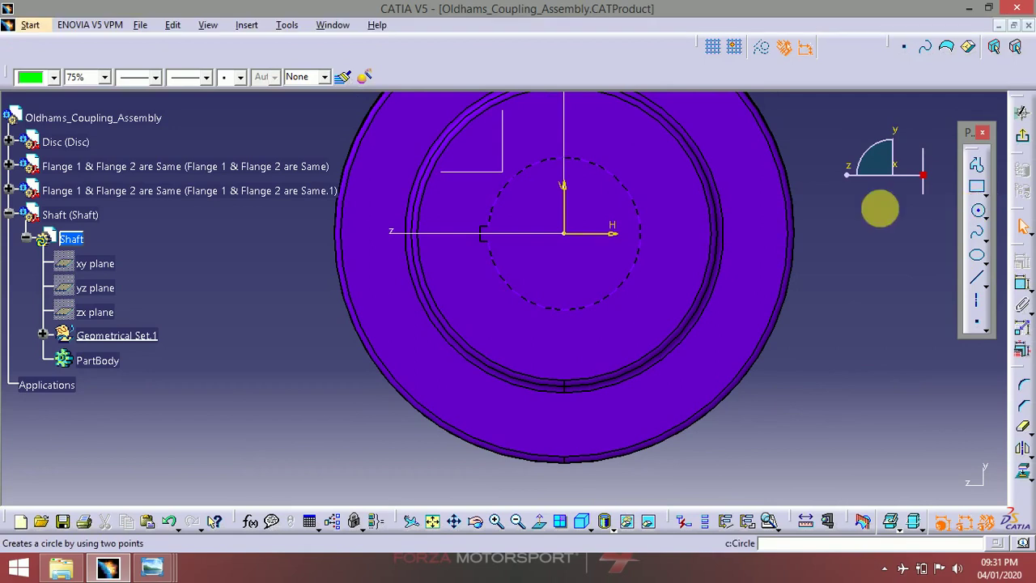
{"action": "left_click", "coordinate": [567, 234]}
{"action": "left_click", "coordinate": [639, 210]}
{"action": "left_click", "coordinate": [979, 279]}
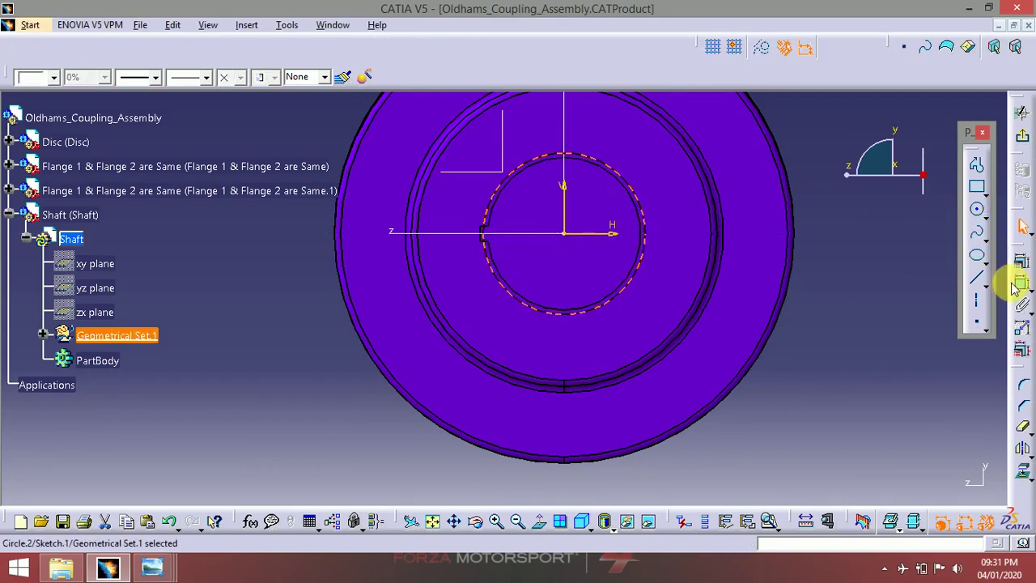
{"action": "left_click", "coordinate": [860, 345]}
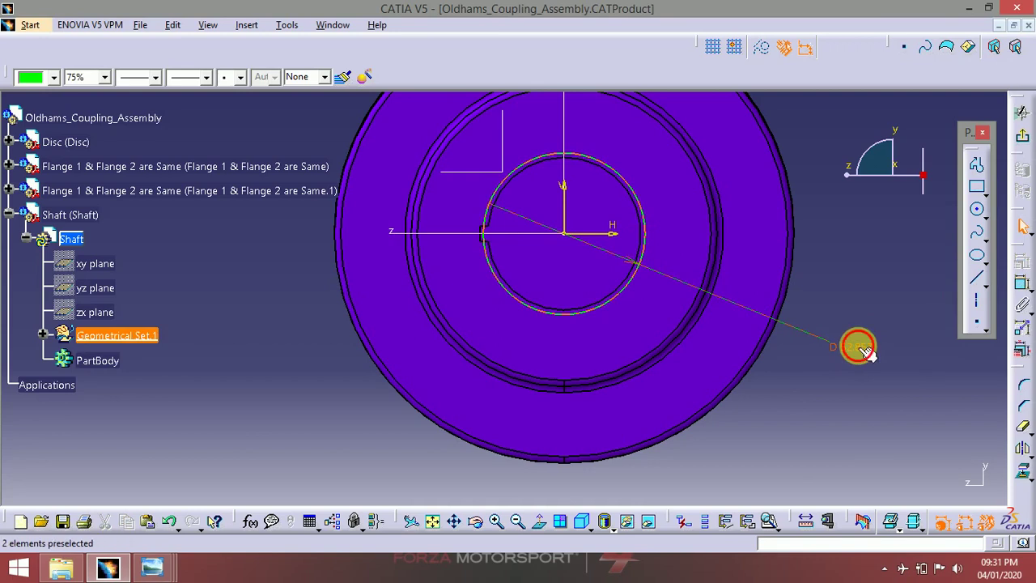
{"action": "double_click", "coordinate": [860, 346]}
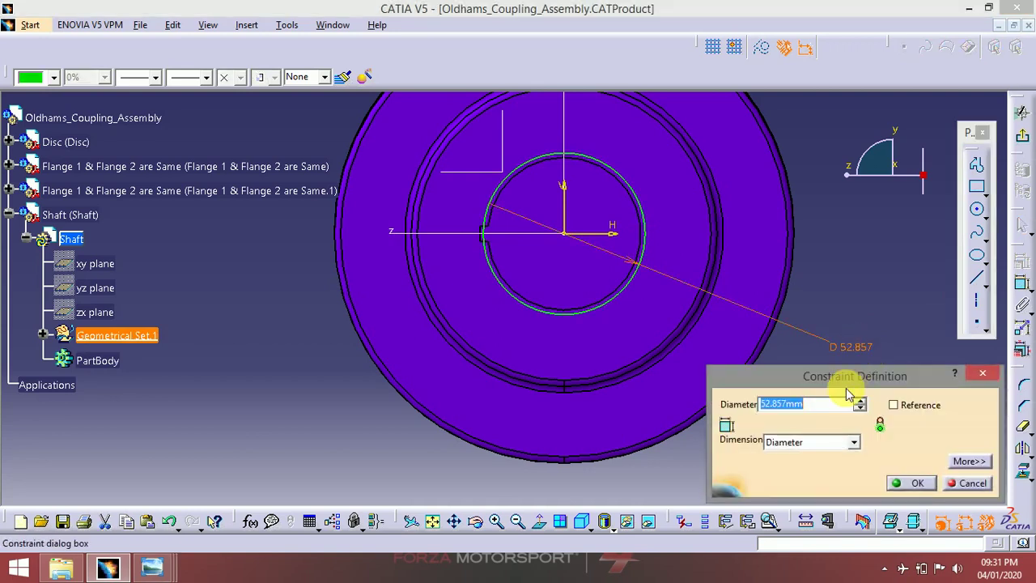
{"action": "type", "text": "50"}
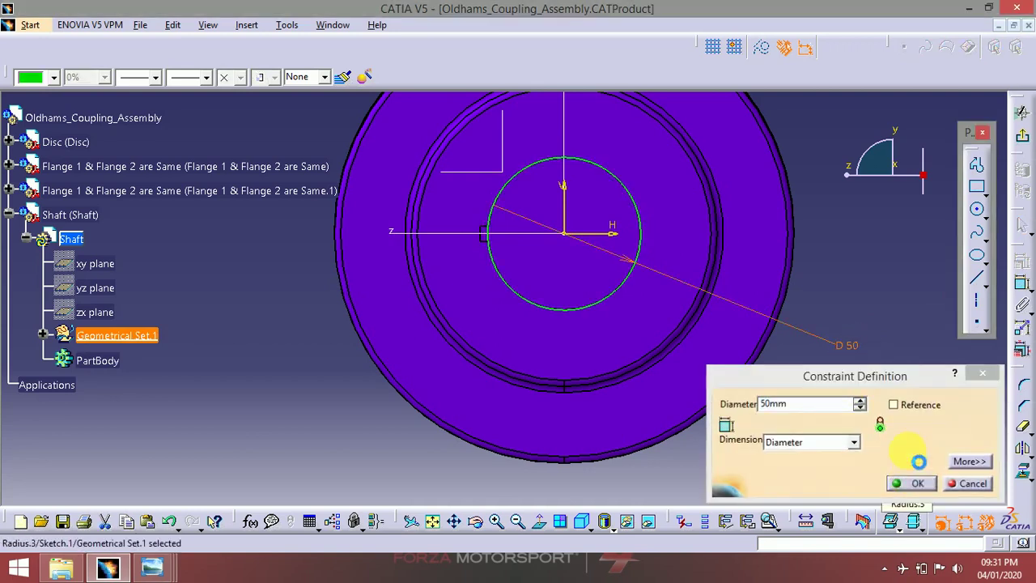
{"action": "left_click", "coordinate": [910, 483]}
{"action": "left_click", "coordinate": [976, 188]}
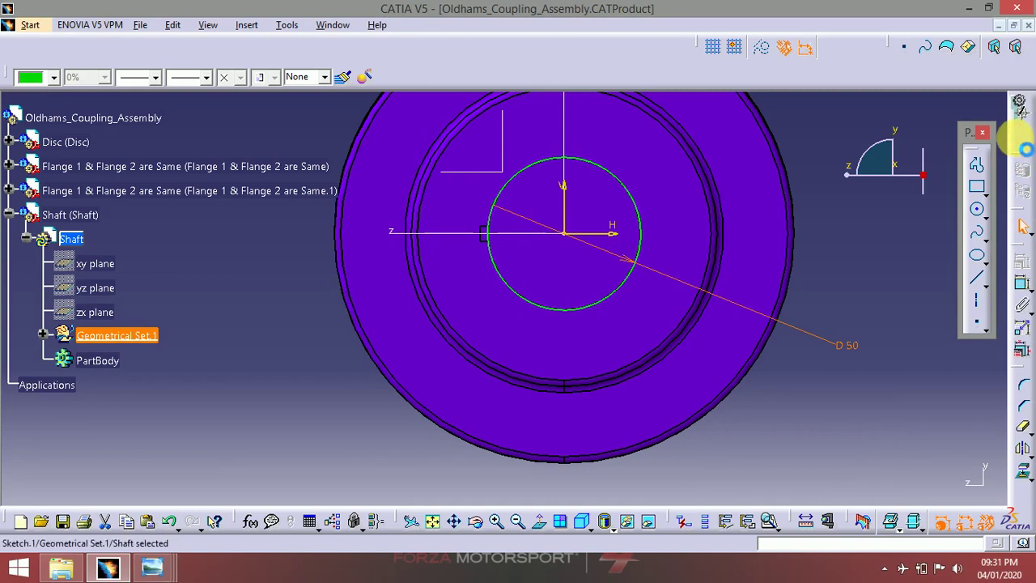
{"action": "left_click", "coordinate": [1023, 149]}
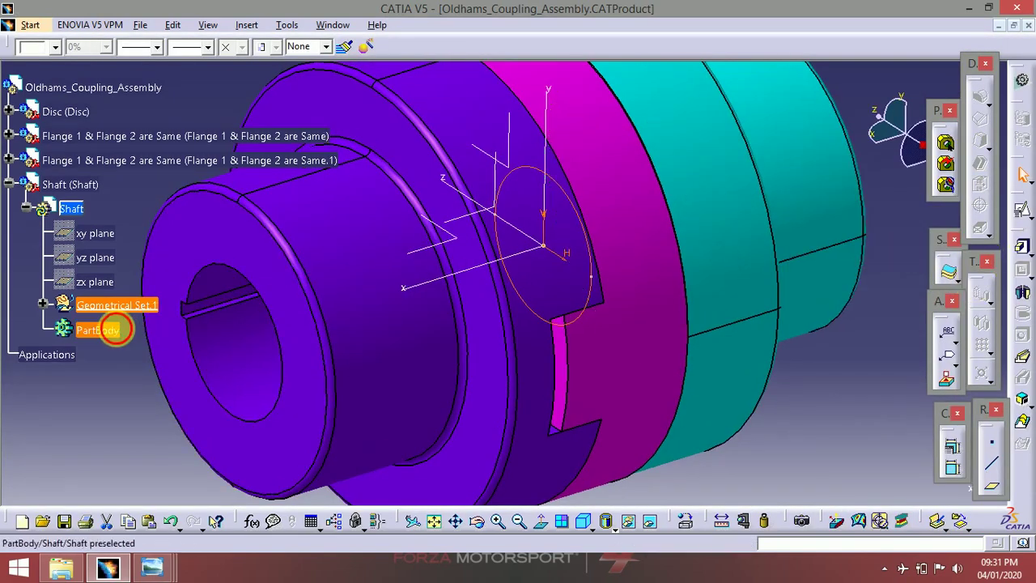
- Make the Shaft's PartBody the active work object and start a Pad of the circle sketch running out through the purple flange
{"action": "right_click", "coordinate": [109, 330]}
{"action": "left_click", "coordinate": [174, 126]}
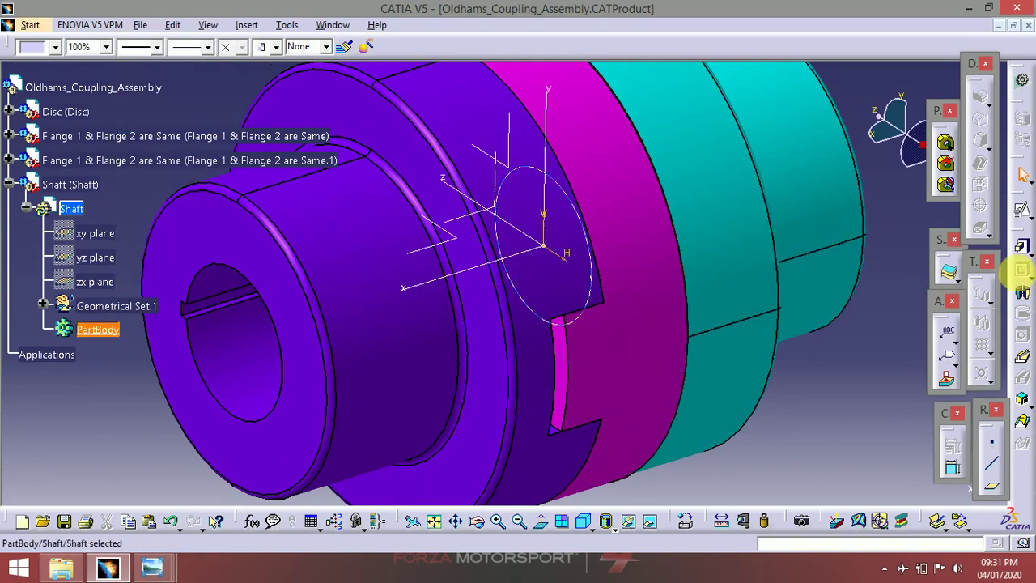
{"action": "left_click", "coordinate": [1021, 245]}
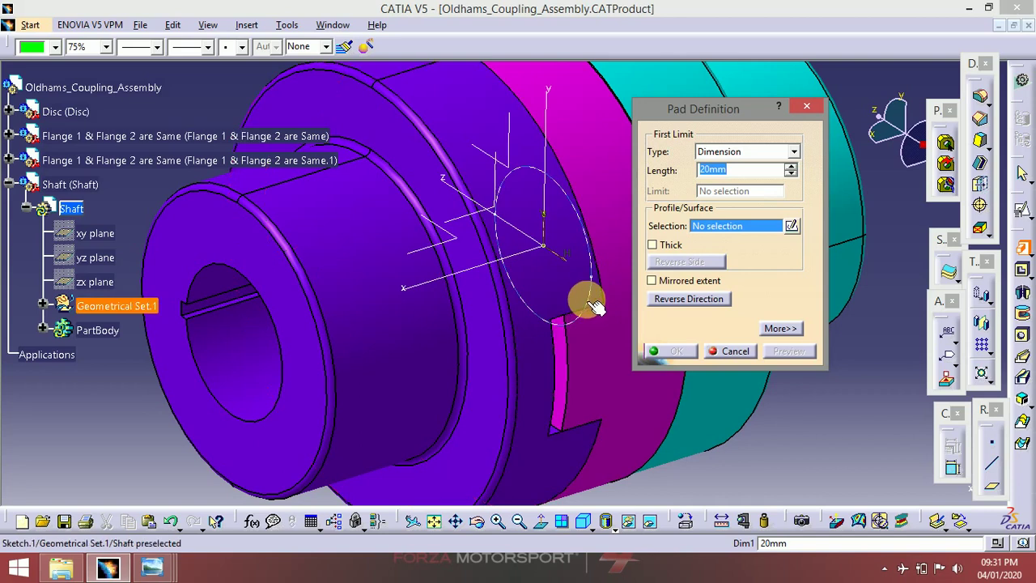
{"action": "left_click", "coordinate": [595, 297]}
{"action": "mouse_move", "coordinate": [455, 298]}
{"action": "middle_mouse_down"}
{"action": "mouse_move", "coordinate": [489, 323]}
{"action": "mouse_move", "coordinate": [453, 321]}
{"action": "middle_mouse_up"}
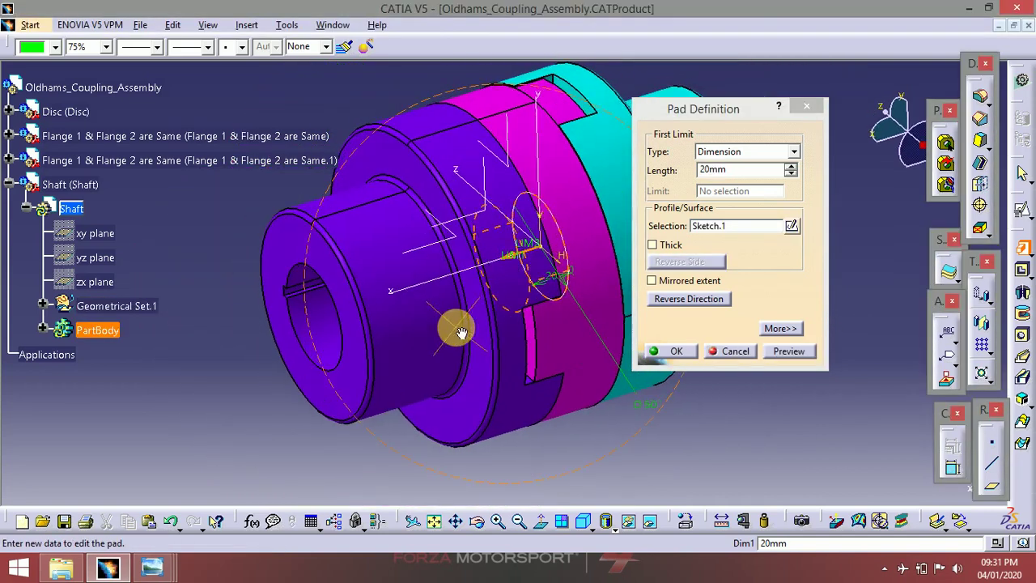
{"action": "left_click", "coordinate": [513, 256]}
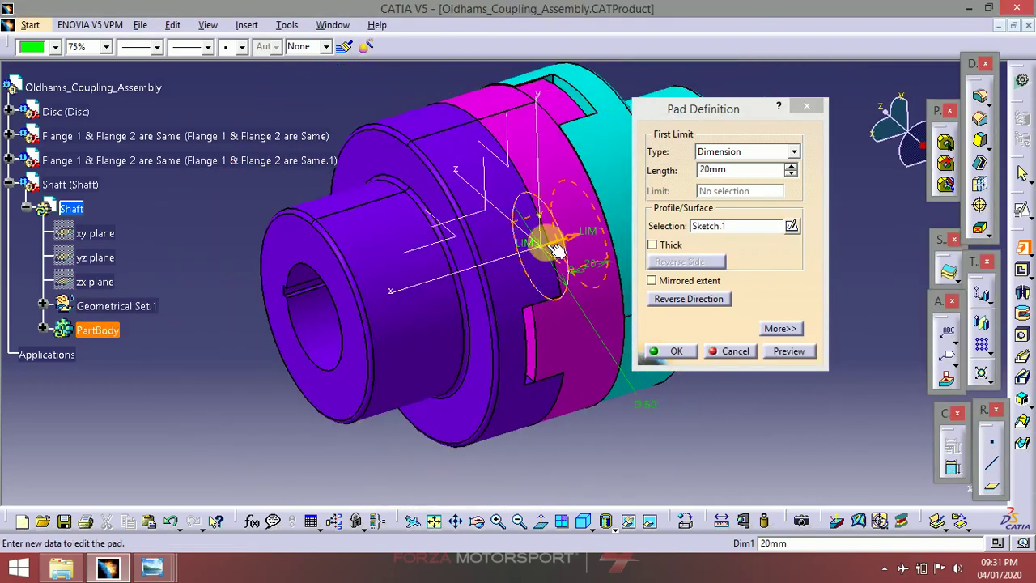
{"action": "left_click", "coordinate": [505, 258]}
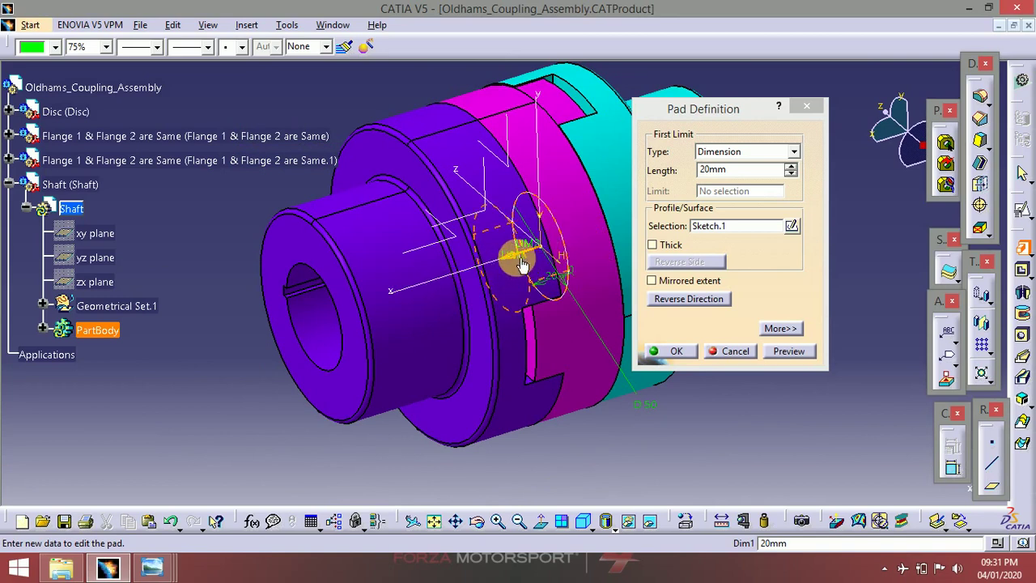
- Stretch the shaft pad's first limit to 231 mm and its second limit to -74 mm, and create the pad
{"action": "mouse_move", "coordinate": [526, 267]}
{"action": "middle_mouse_down", "text": "ctrl"}
{"action": "mouse_move", "coordinate": [456, 291]}
{"action": "mouse_move", "coordinate": [567, 157]}
{"action": "mouse_move", "coordinate": [477, 222]}
{"action": "middle_mouse_up", "text": "ctrl"}
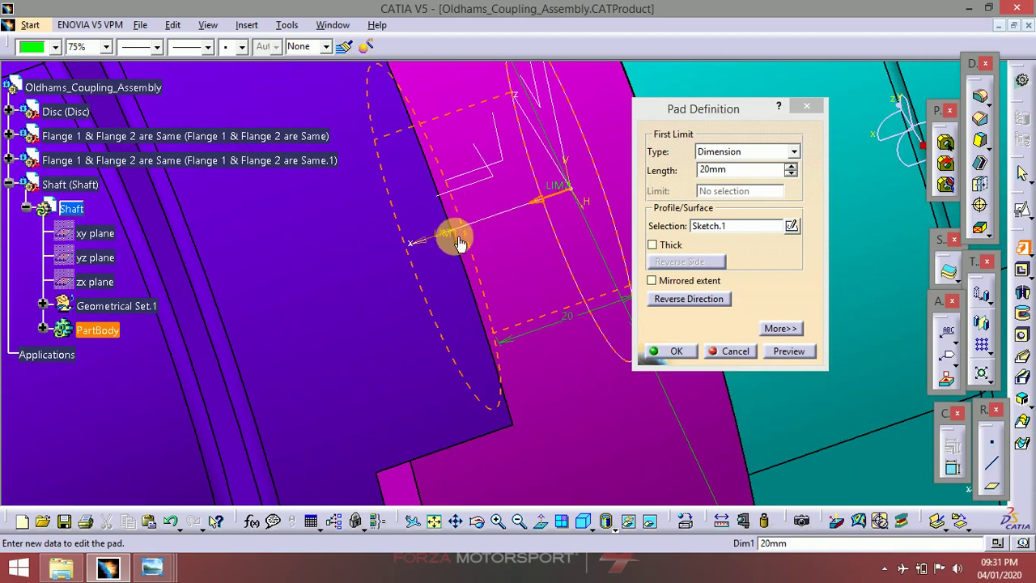
{"action": "left_click_drag", "start_coordinate": [424, 254], "coordinate": [316, 343]}
{"action": "middle_click_drag", "start_coordinate": [316, 342], "coordinate": [462, 304]}
{"action": "left_click_drag", "start_coordinate": [469, 267], "coordinate": [240, 363]}
{"action": "left_click_drag", "start_coordinate": [548, 234], "coordinate": [447, 284]}
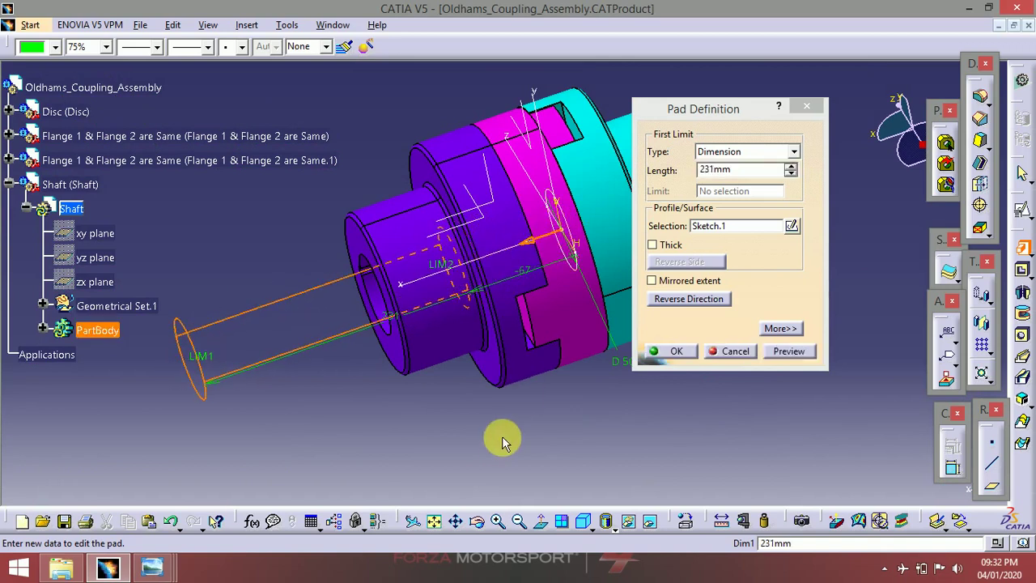
{"action": "middle_click_drag", "start_coordinate": [513, 396], "coordinate": [469, 382]}
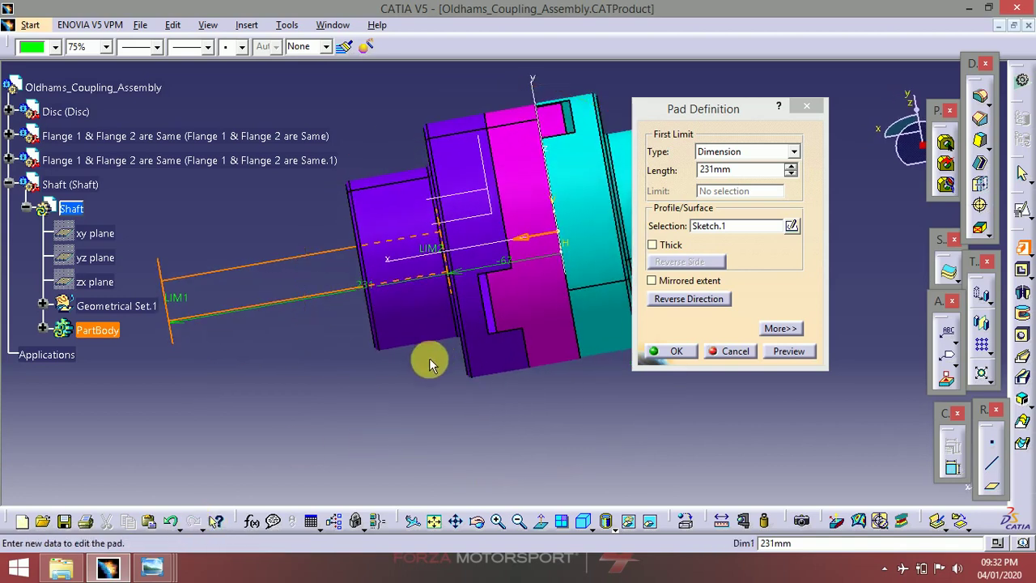
{"action": "left_click_drag", "start_coordinate": [435, 256], "coordinate": [289, 277]}
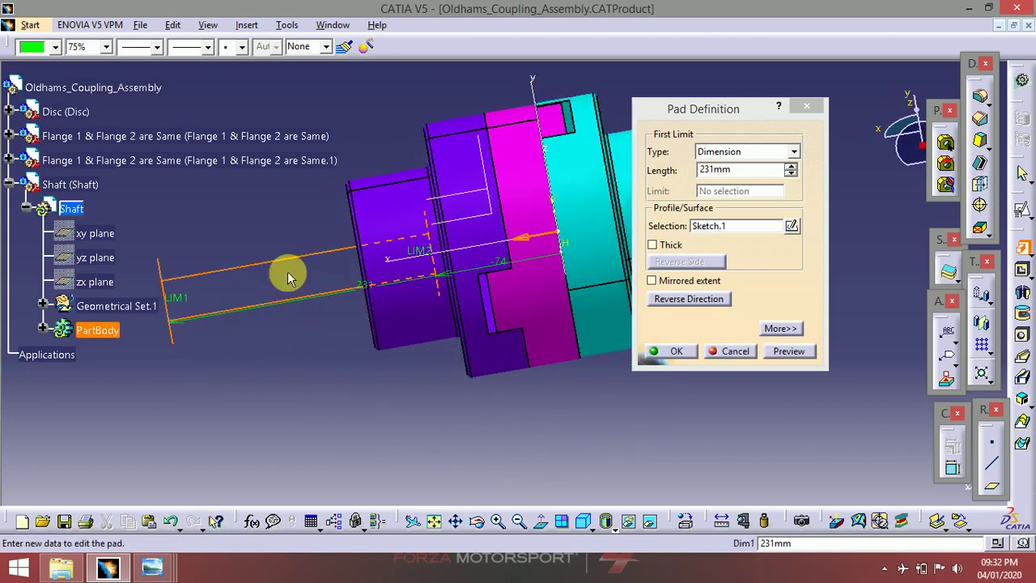
{"action": "left_click", "coordinate": [686, 357]}
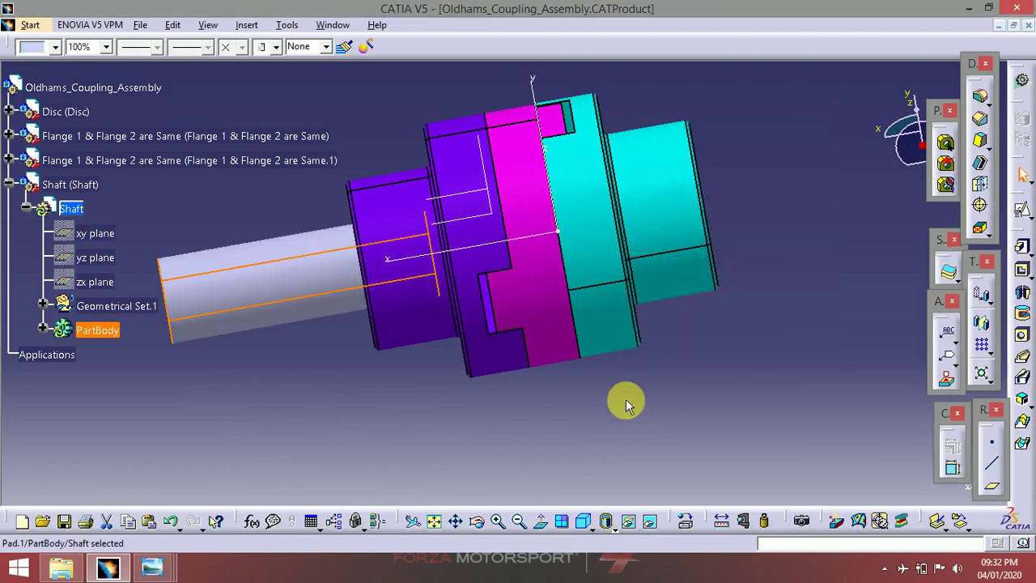
- Update the Shaft part, collapse its tree branch, and activate the top-level Oldhams_Coupling_Assembly
{"action": "middle_click_drag", "start_coordinate": [426, 359], "coordinate": [475, 374]}
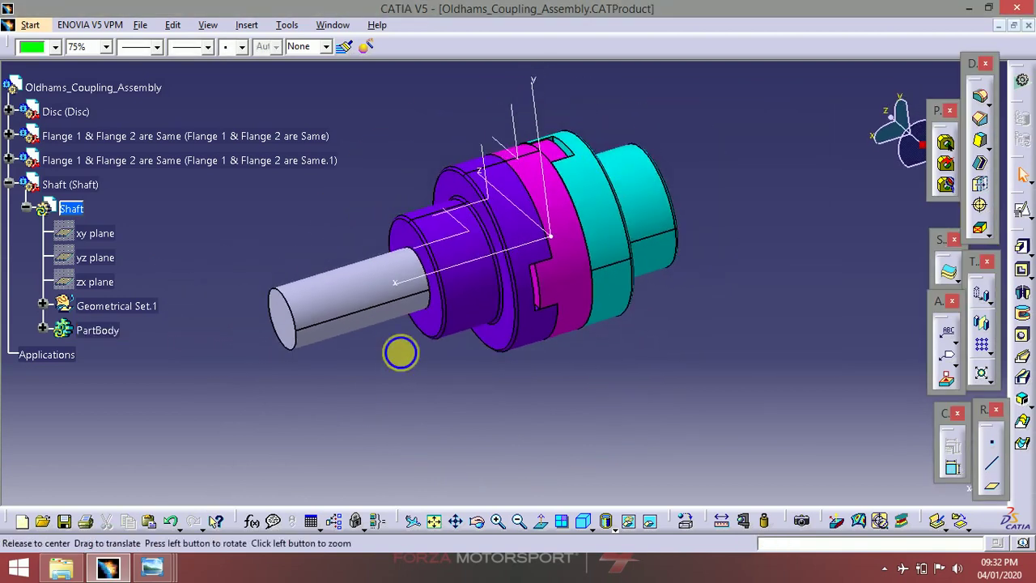
{"action": "middle_click_drag", "start_coordinate": [397, 351], "coordinate": [524, 356]}
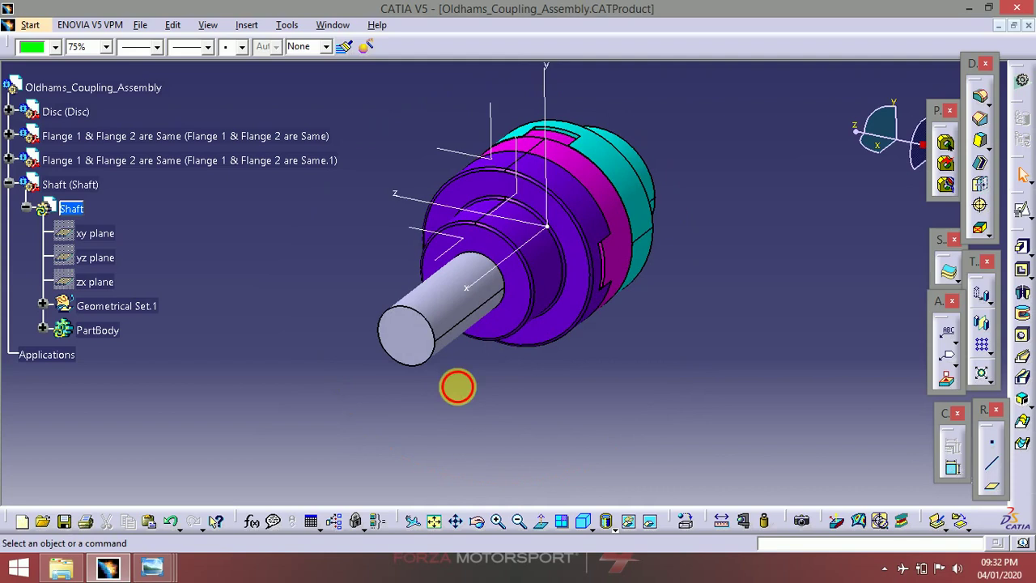
{"action": "right_click", "coordinate": [73, 211]}
{"action": "left_click", "coordinate": [132, 467]}
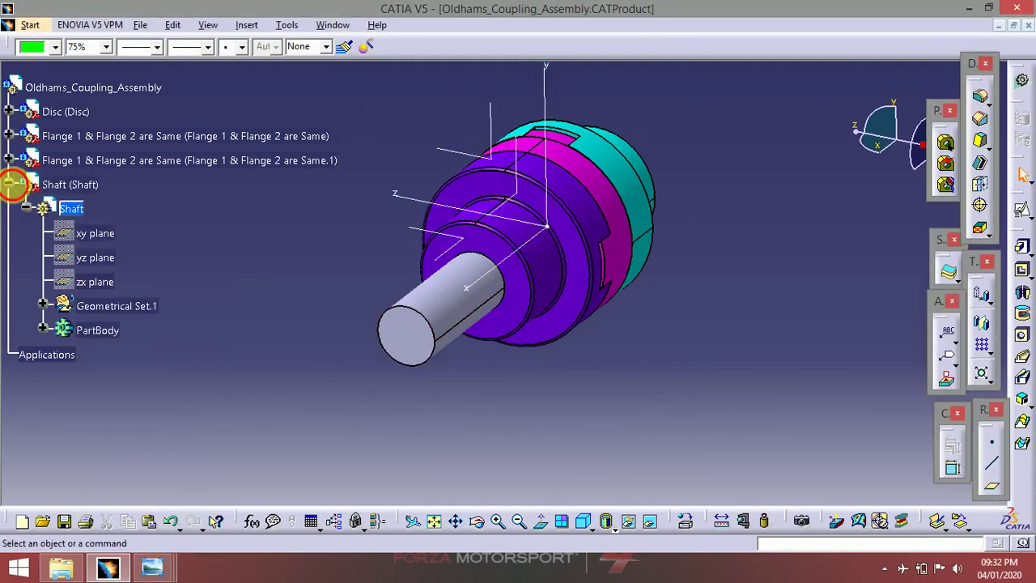
{"action": "left_click", "coordinate": [8, 185]}
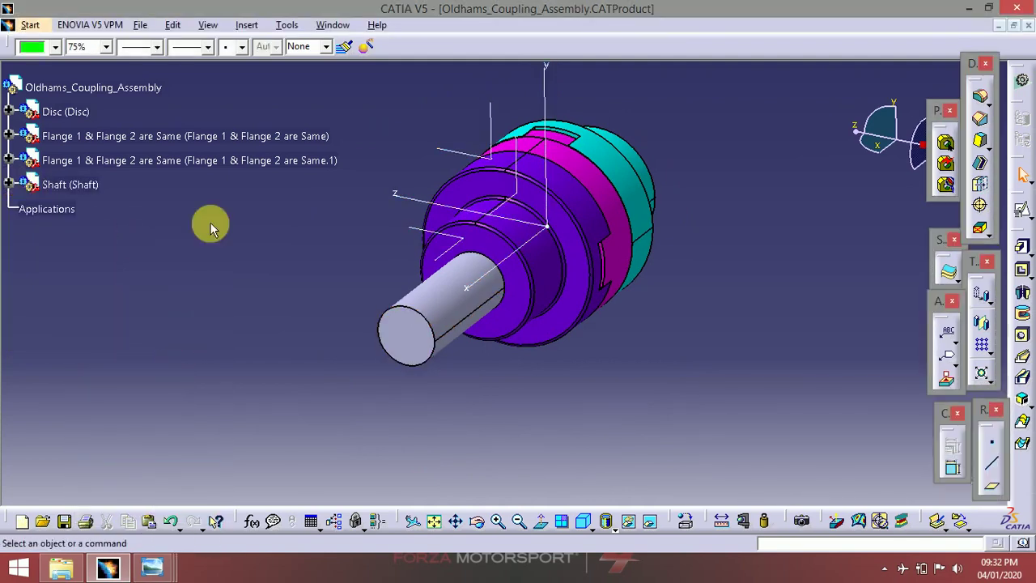
{"action": "left_click", "coordinate": [118, 87]}
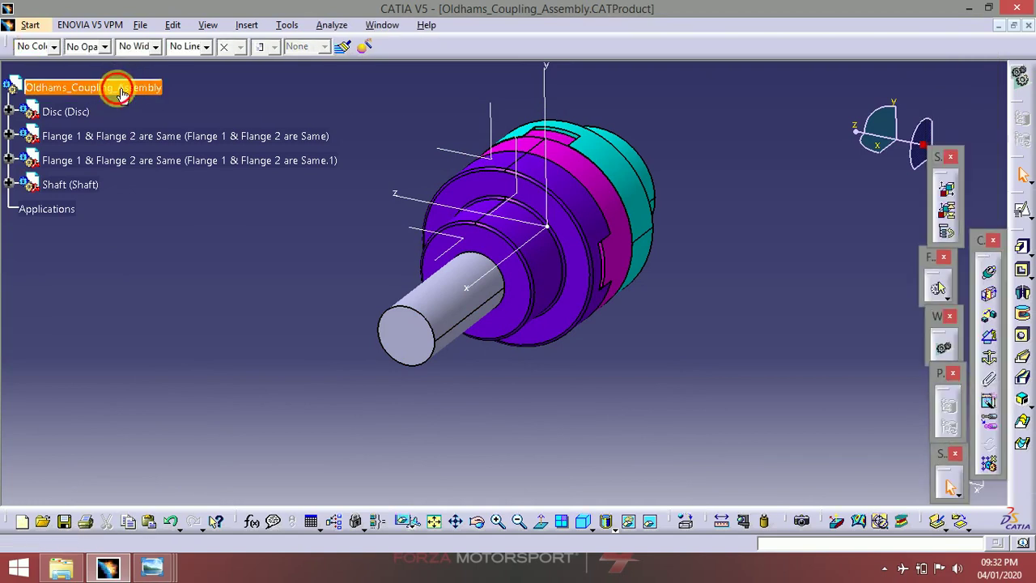
- Copy the Shaft component and paste a second instance into Oldhams_Coupling_Assembly
{"action": "left_click", "coordinate": [86, 183]}
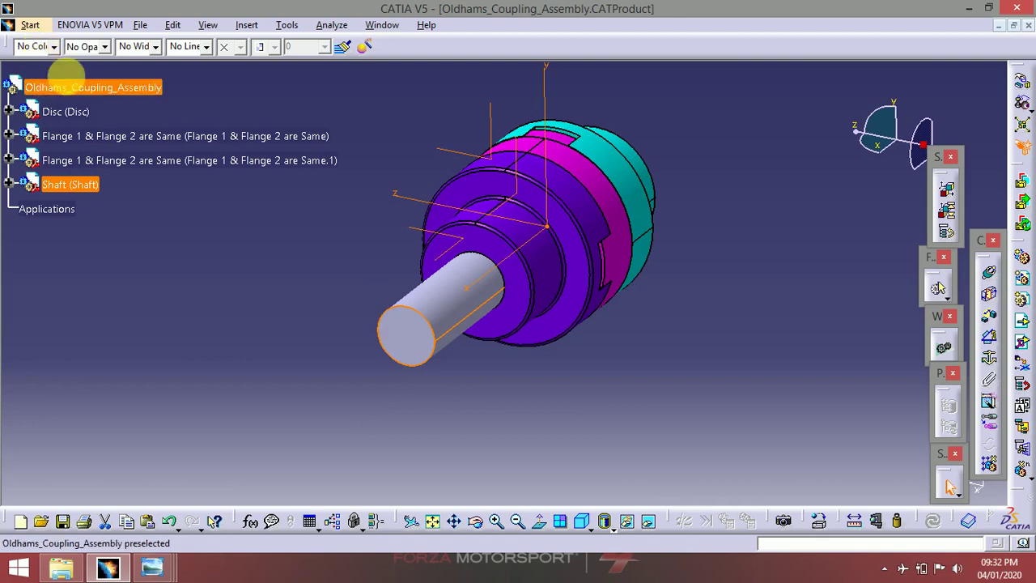
{"action": "right_click", "coordinate": [70, 87]}
{"action": "left_click", "coordinate": [117, 223]}
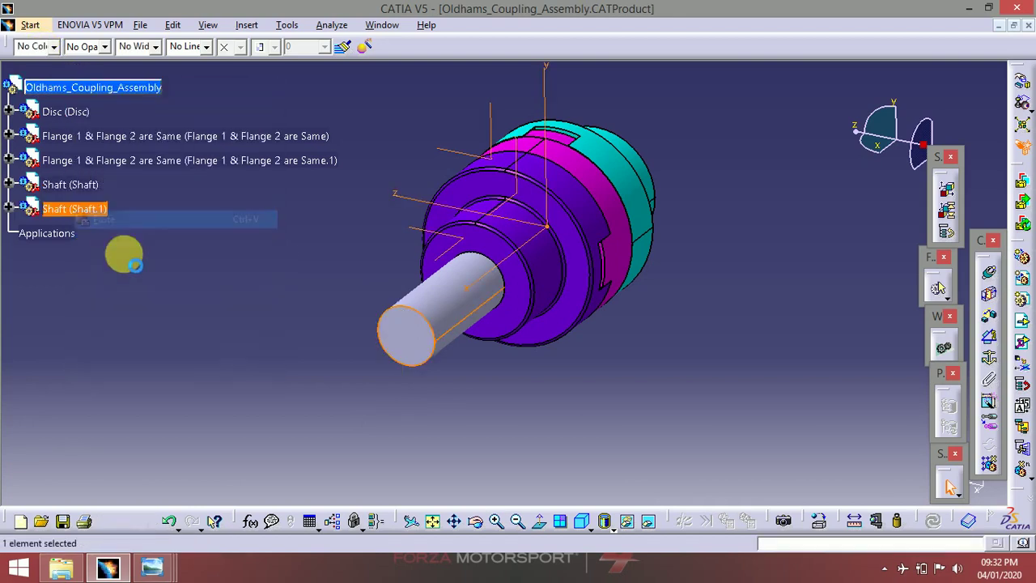
- Colour the original shaft yellow and its copy, Shaft (Shaft.1), green
{"action": "left_click", "coordinate": [40, 47]}
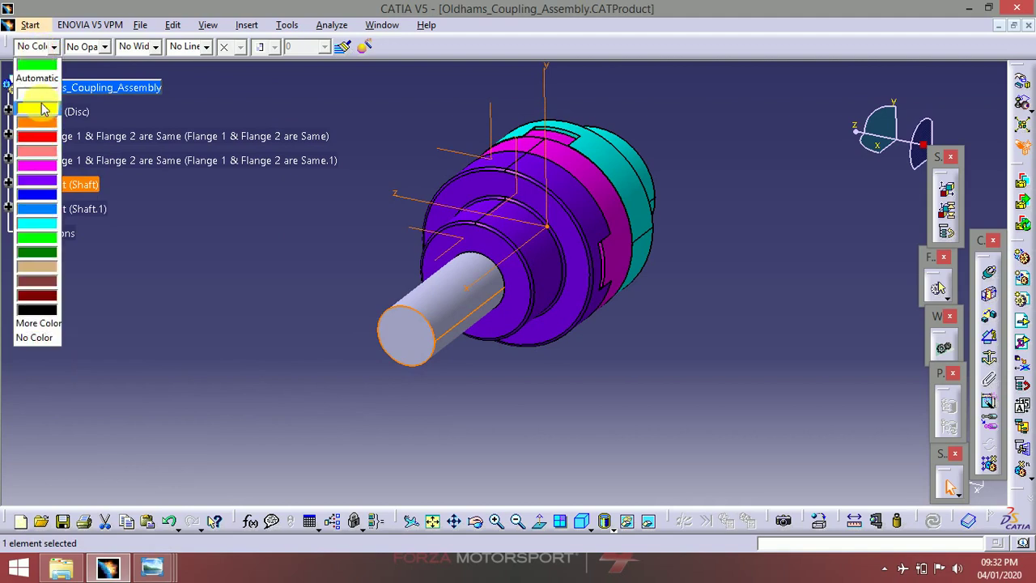
{"action": "key", "text": "Escape"}
{"action": "left_click", "coordinate": [46, 160]}
{"action": "left_click", "coordinate": [58, 208], "text": "ctrl"}
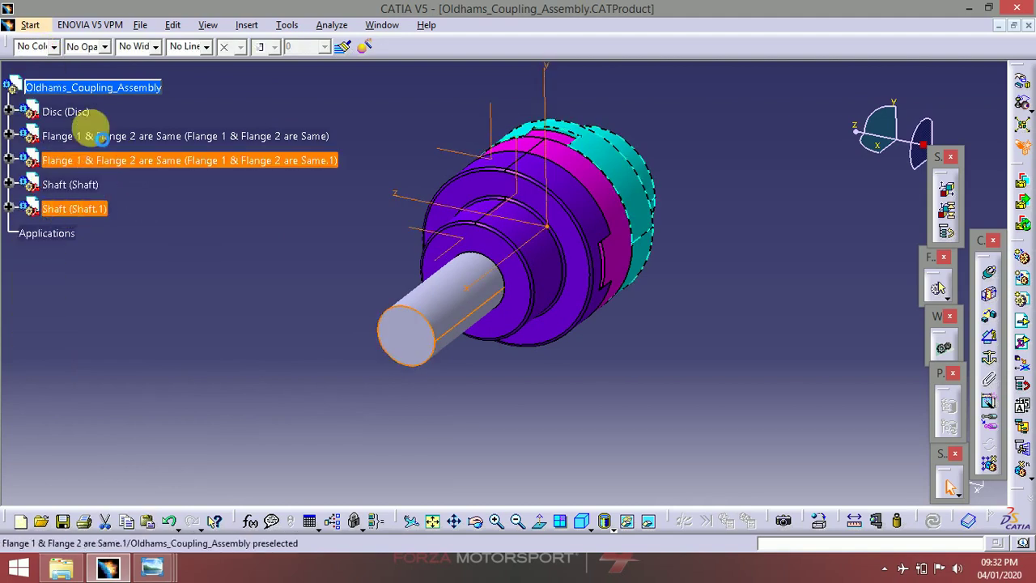
{"action": "left_click", "coordinate": [37, 46]}
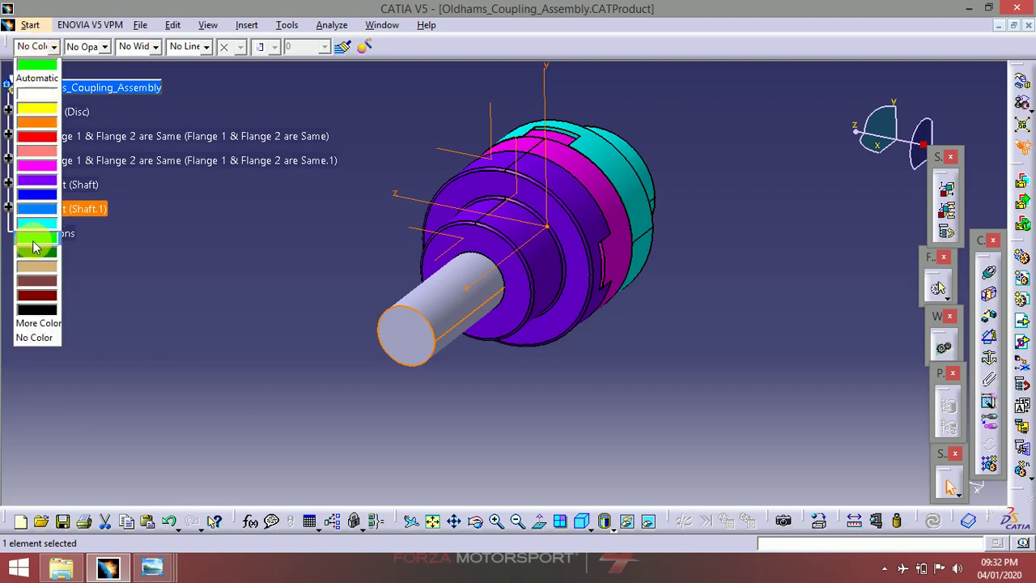
{"action": "left_click", "coordinate": [35, 247]}
{"action": "left_click", "coordinate": [98, 243]}
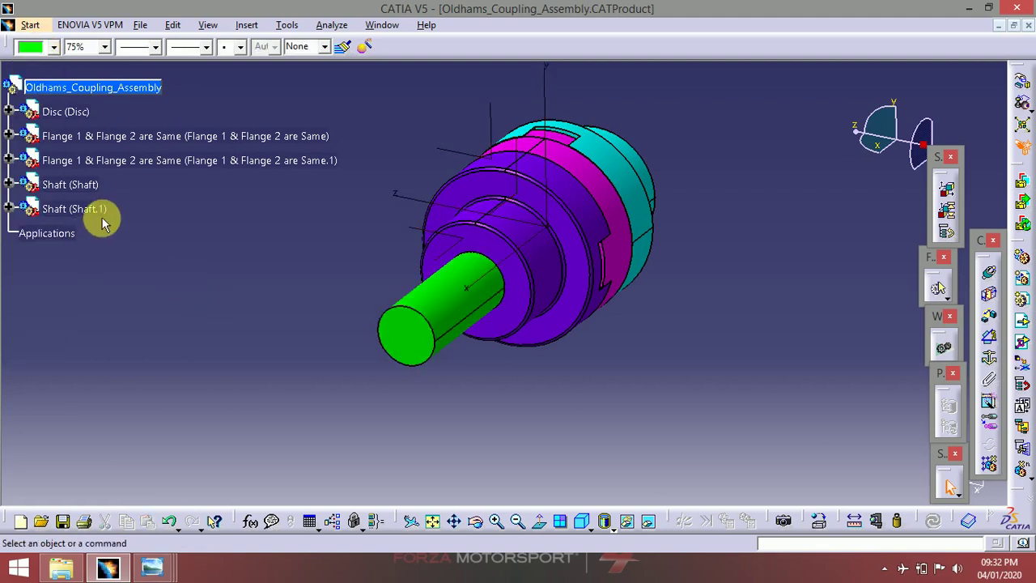
- Use Smart Move to align the axis of Shaft (Shaft.1) with the cyan flange's bore axis, placing it on that flange's side
{"action": "left_click", "coordinate": [93, 209]}
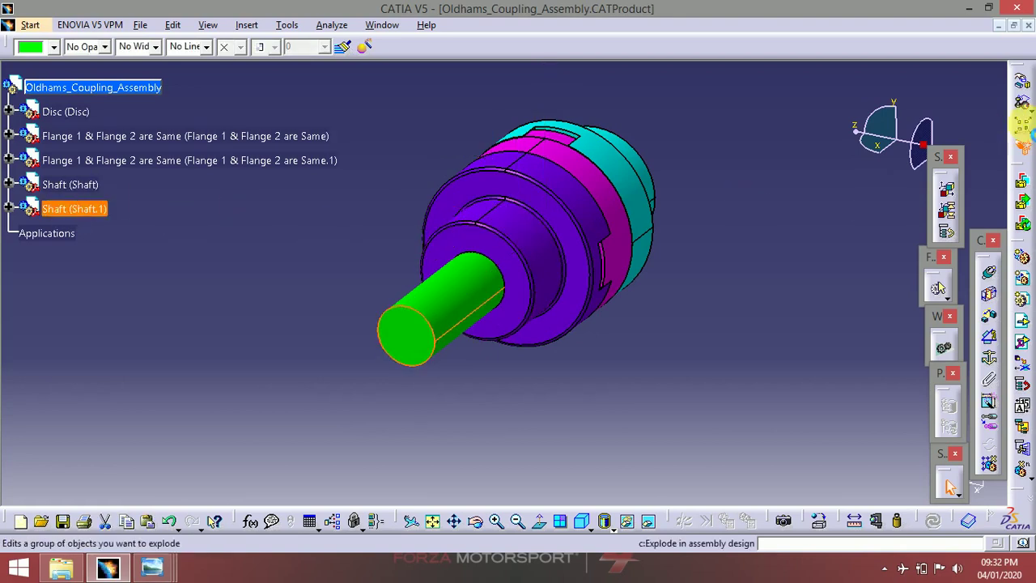
{"action": "left_click", "coordinate": [1030, 124]}
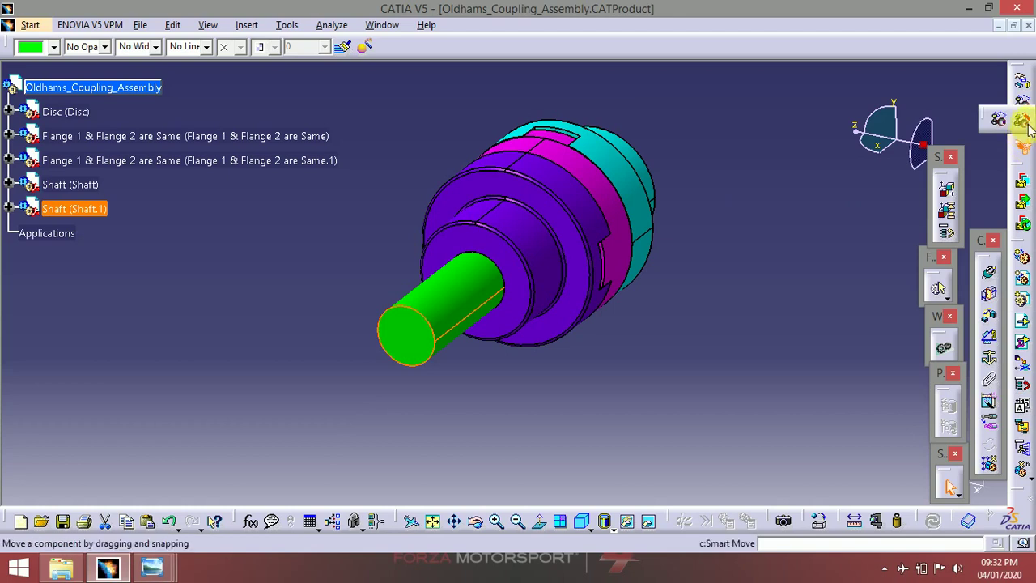
{"action": "left_click", "coordinate": [1025, 123]}
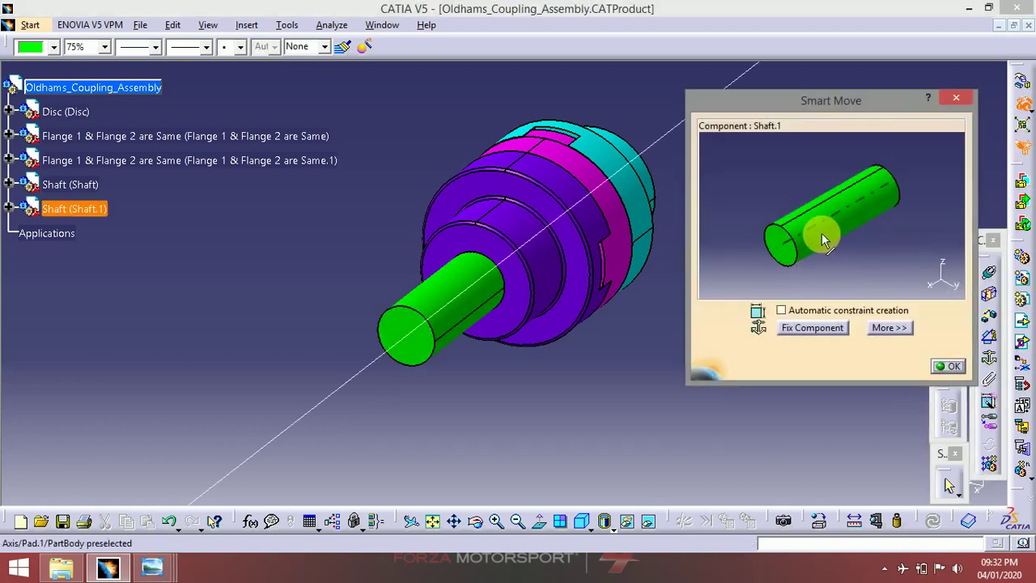
{"action": "middle_click_drag", "start_coordinate": [477, 248], "coordinate": [450, 303]}
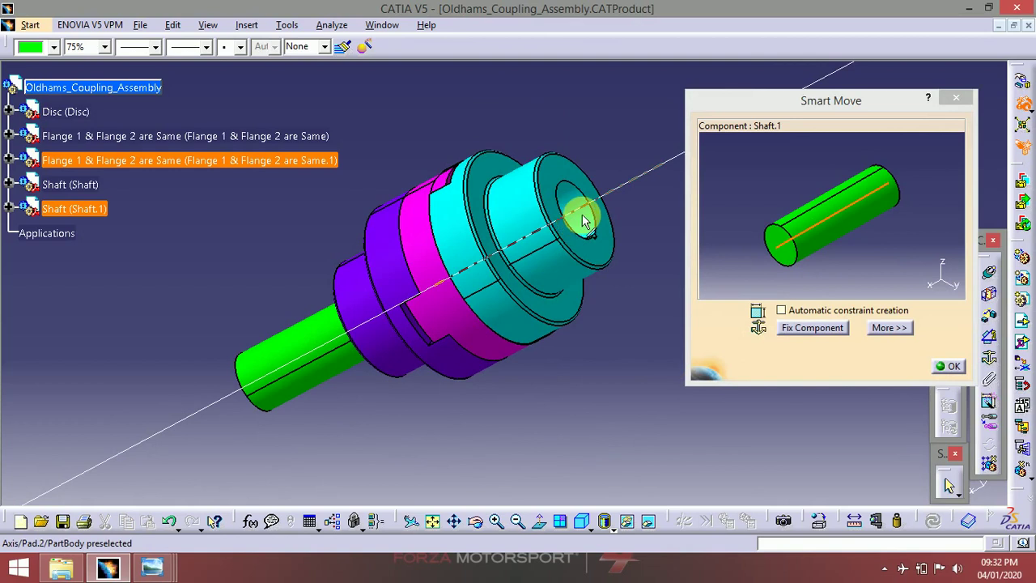
{"action": "middle_click_drag", "start_coordinate": [584, 220], "coordinate": [575, 242]}
{"action": "left_click", "coordinate": [576, 245]}
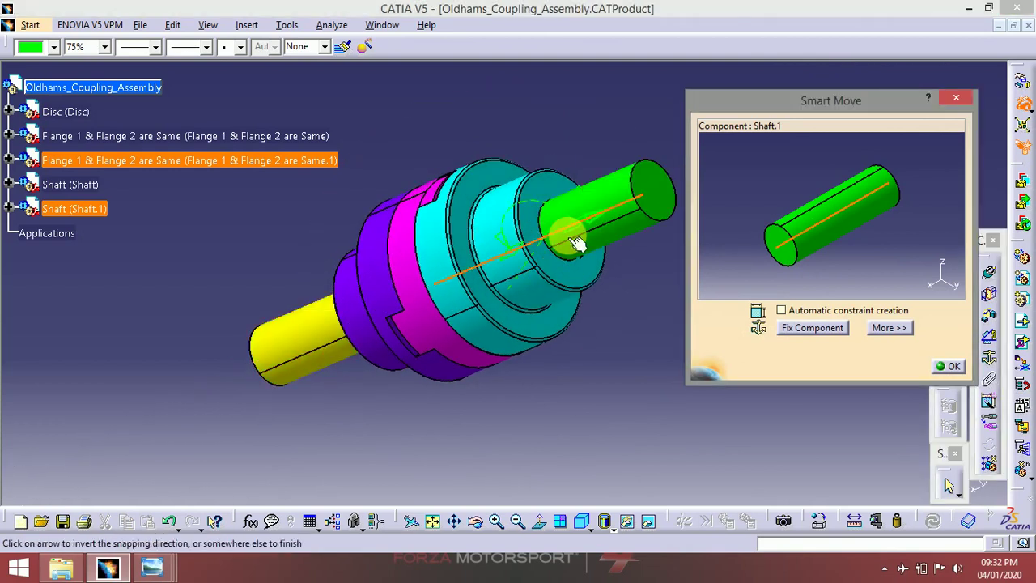
{"action": "left_click", "coordinate": [737, 256]}
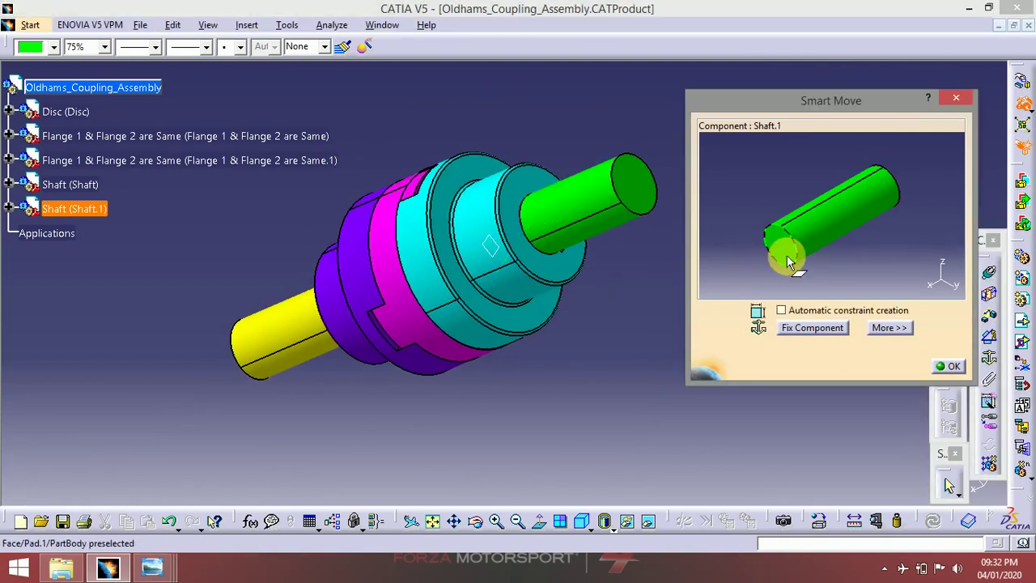
- Use Smart Move to snap the end face of Shaft (Shaft.1) to the cyan flange's inner bore edge, hiding the shaft temporarily for access
{"action": "left_click", "coordinate": [779, 245]}
{"action": "right_click", "coordinate": [105, 216]}
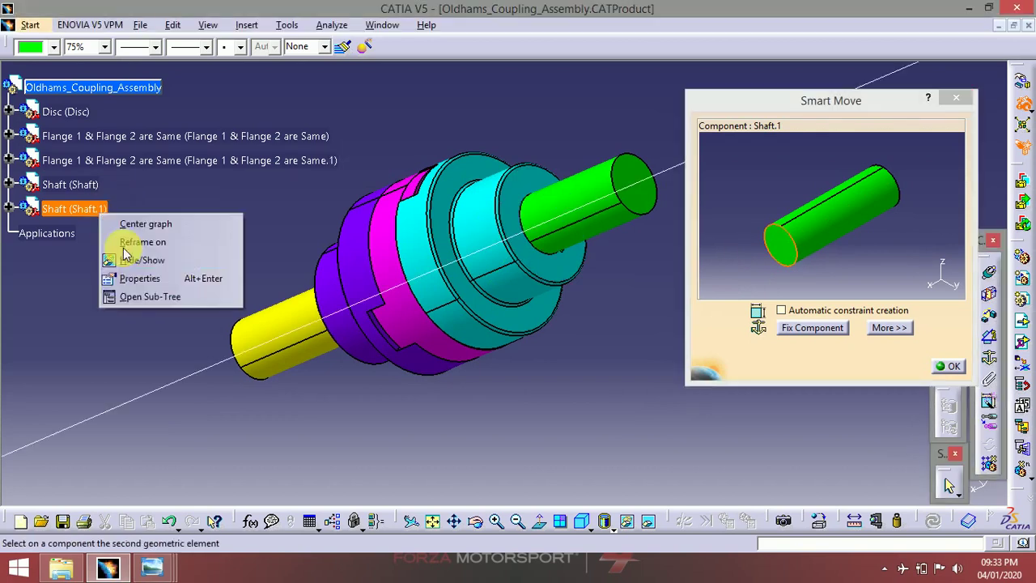
{"action": "left_click", "coordinate": [129, 257]}
{"action": "middle_click_drag", "start_coordinate": [543, 224], "coordinate": [510, 254]}
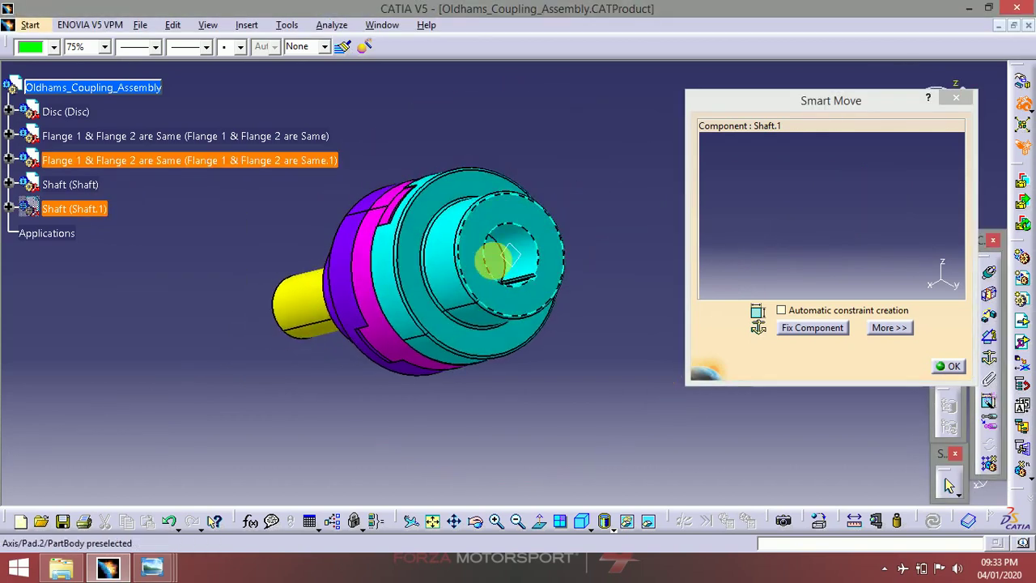
{"action": "left_click", "coordinate": [496, 267]}
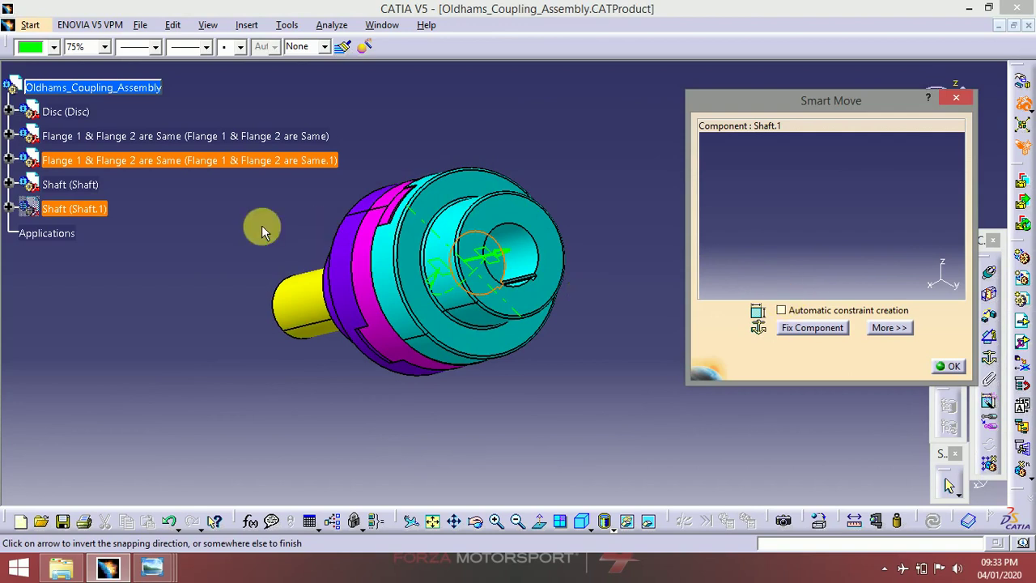
{"action": "right_click", "coordinate": [104, 207]}
{"action": "left_click", "coordinate": [146, 250]}
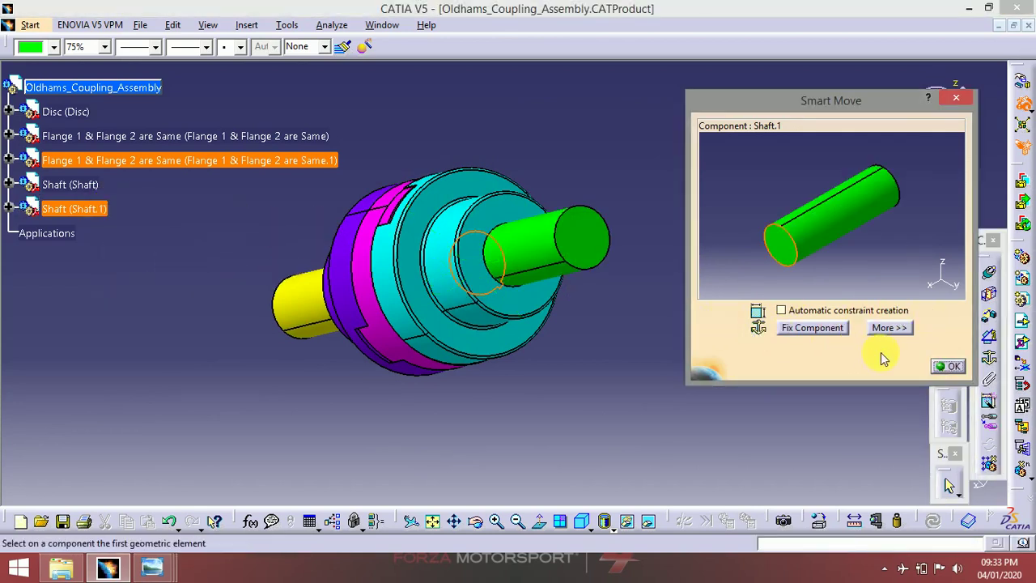
{"action": "left_click", "coordinate": [955, 364]}
- Place the compass at the cyan flange's slot where the magenta disc's tongue fits, with its W axis along the slot
{"action": "middle_click_drag", "start_coordinate": [490, 240], "coordinate": [578, 238]}
{"action": "middle_click_drag", "start_coordinate": [522, 329], "coordinate": [527, 344]}
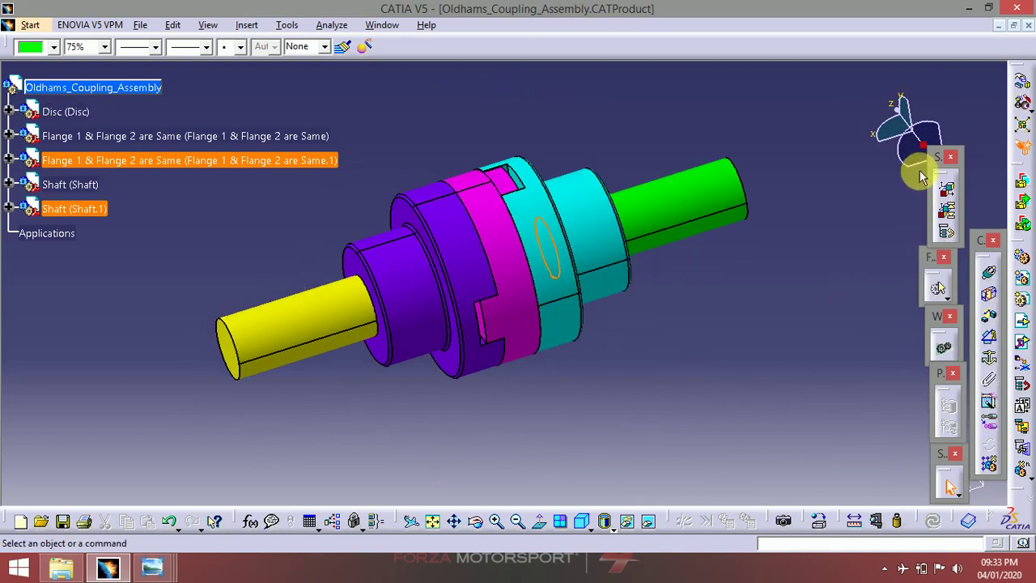
{"action": "left_click_drag", "start_coordinate": [931, 152], "coordinate": [514, 229]}
{"action": "middle_click_drag", "start_coordinate": [514, 229], "coordinate": [596, 212]}
{"action": "left_click_drag", "start_coordinate": [923, 148], "coordinate": [617, 188]}
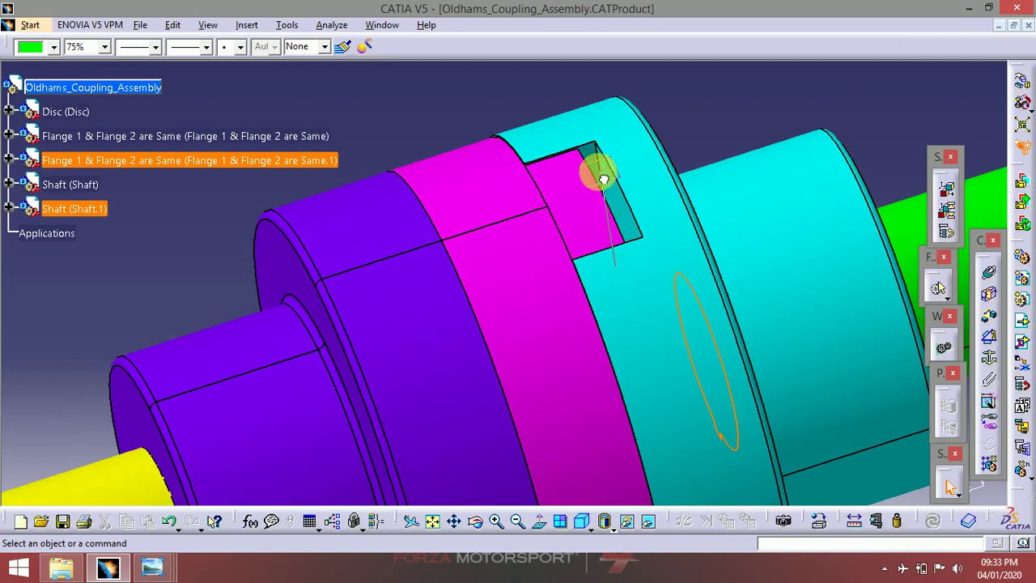
{"action": "left_click_drag", "start_coordinate": [603, 178], "coordinate": [590, 230]}
{"action": "middle_click_drag", "start_coordinate": [620, 247], "coordinate": [578, 319]}
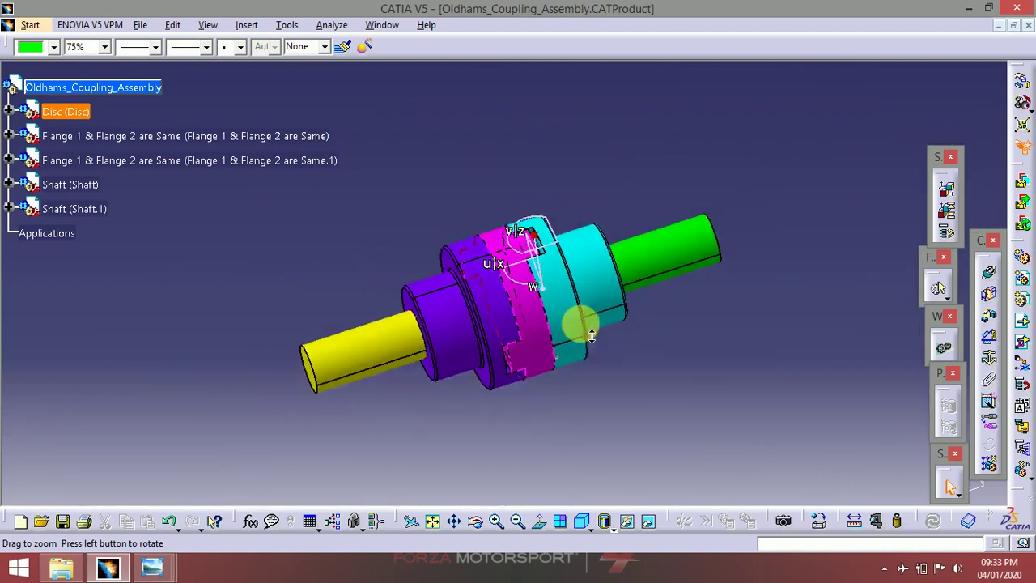
- Offset the cyan flange and Shaft (Shaft.1) together 30 mm in the negative W direction, using 10 mm translation increments
{"action": "left_click", "coordinate": [274, 165]}
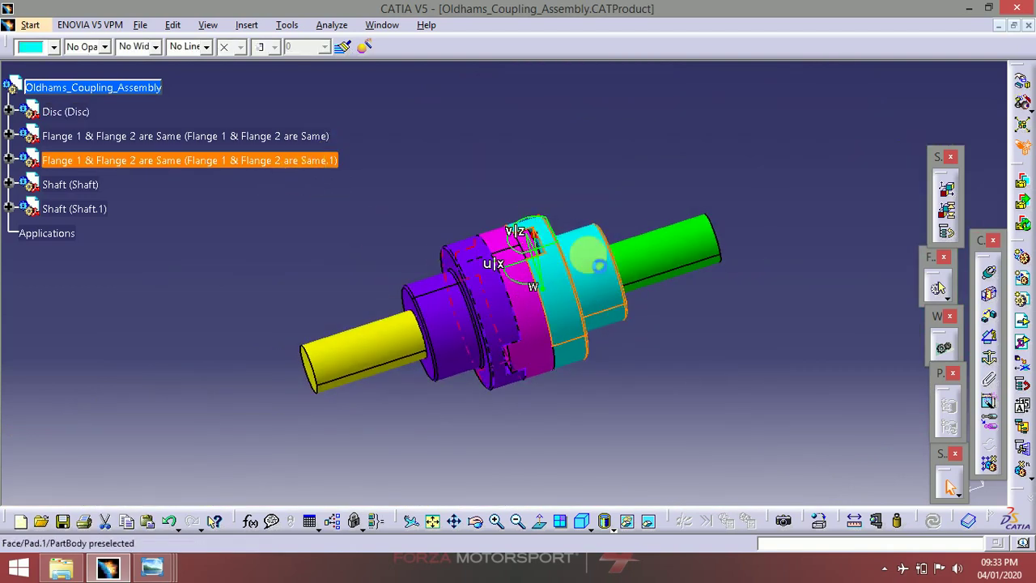
{"action": "left_click", "coordinate": [74, 209], "text": "ctrl"}
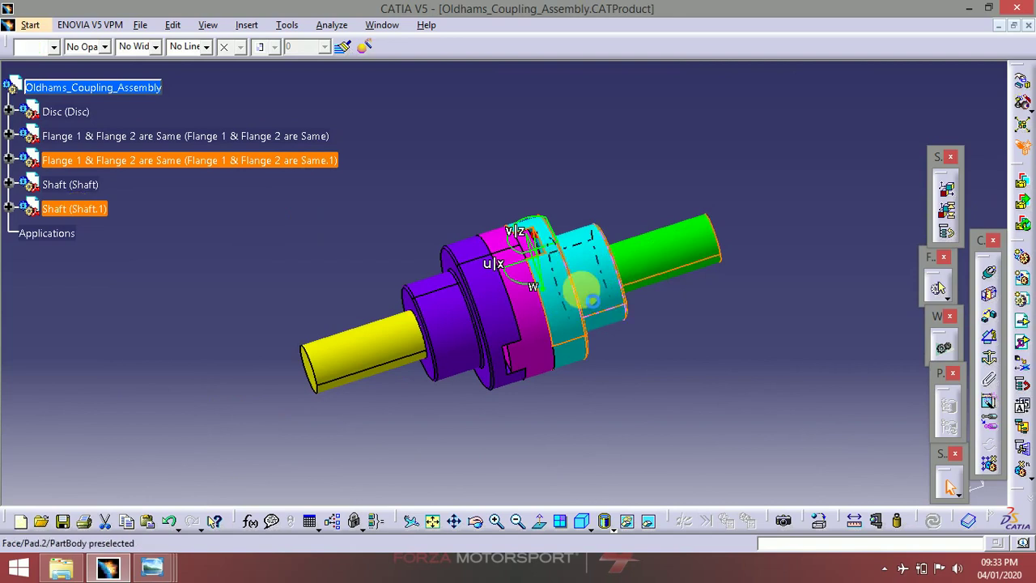
{"action": "double_click", "coordinate": [536, 267]}
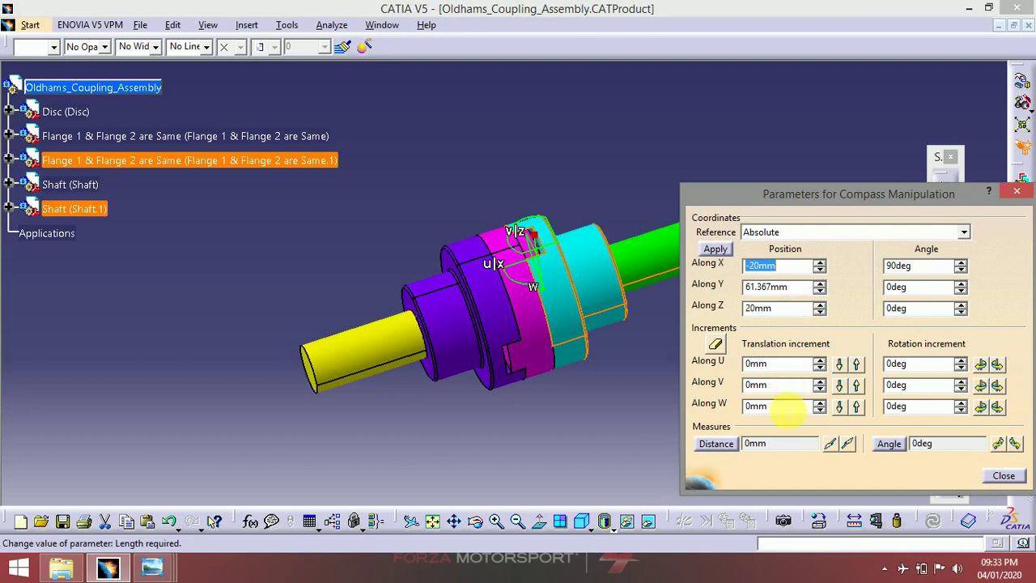
{"action": "double_click", "coordinate": [784, 407]}
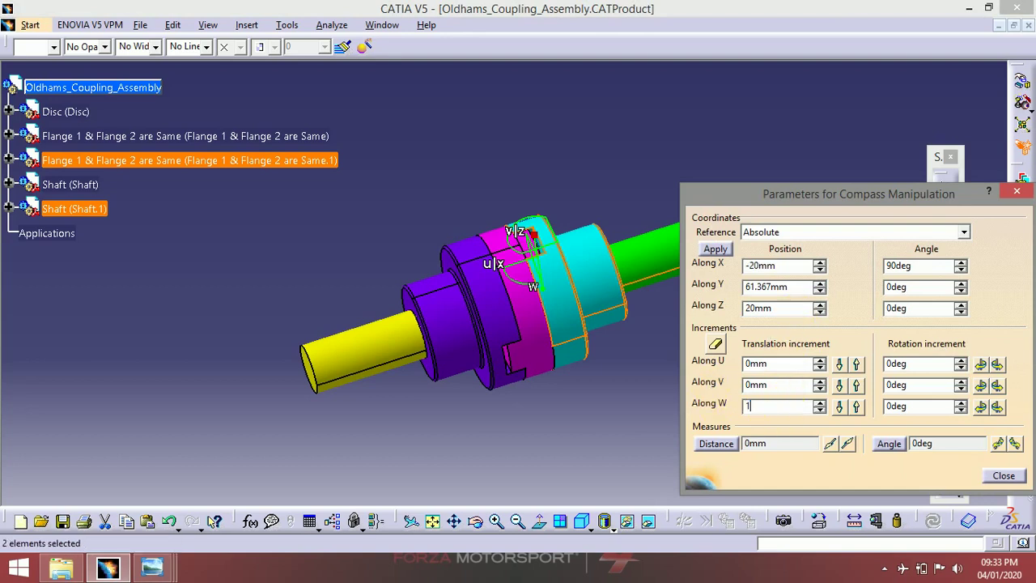
{"action": "left_click", "coordinate": [856, 407]}
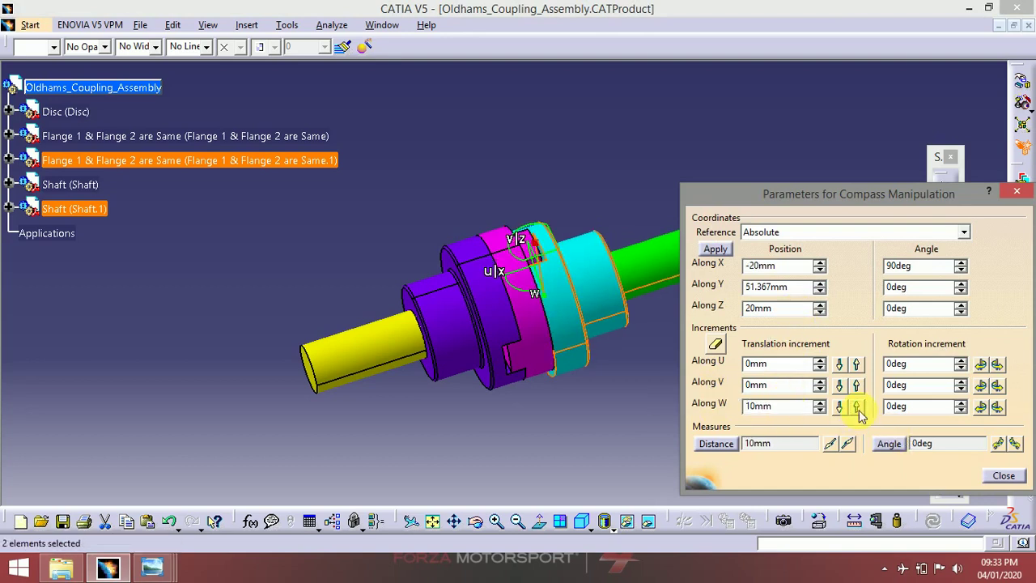
{"action": "left_click", "coordinate": [839, 408]}
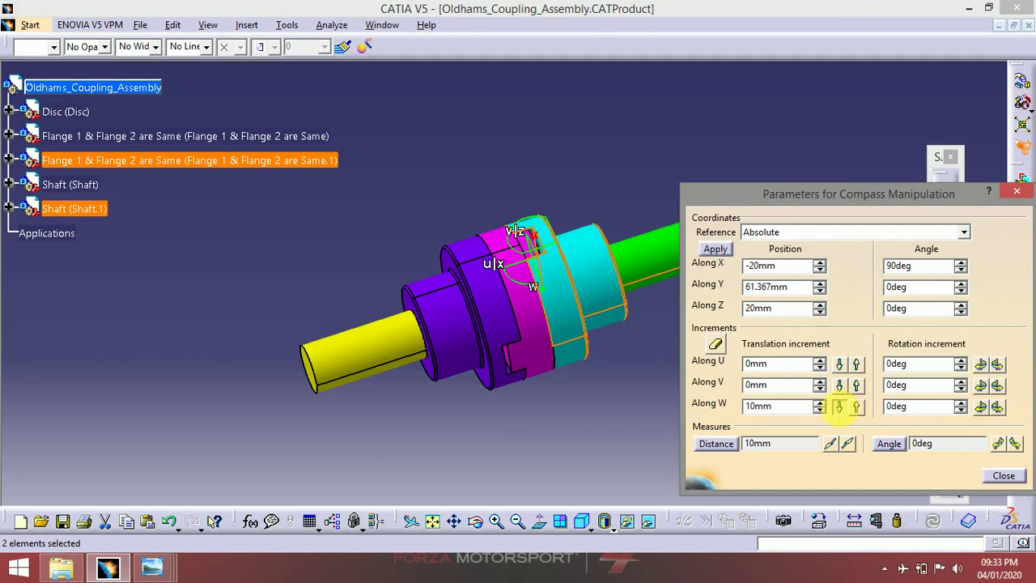
{"action": "left_click", "coordinate": [839, 407]}
{"action": "left_click", "coordinate": [839, 407]}
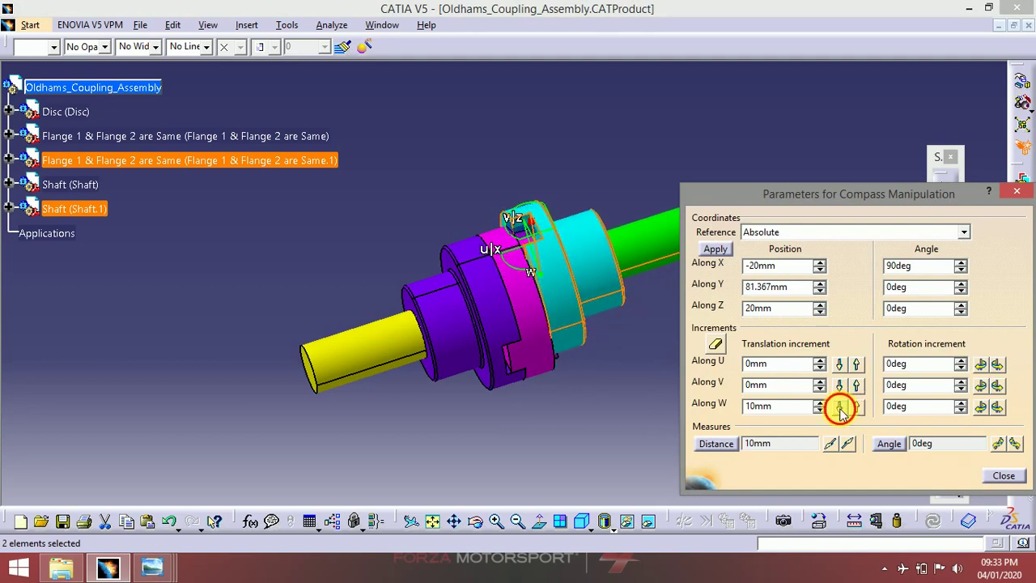
{"action": "left_click", "coordinate": [840, 408]}
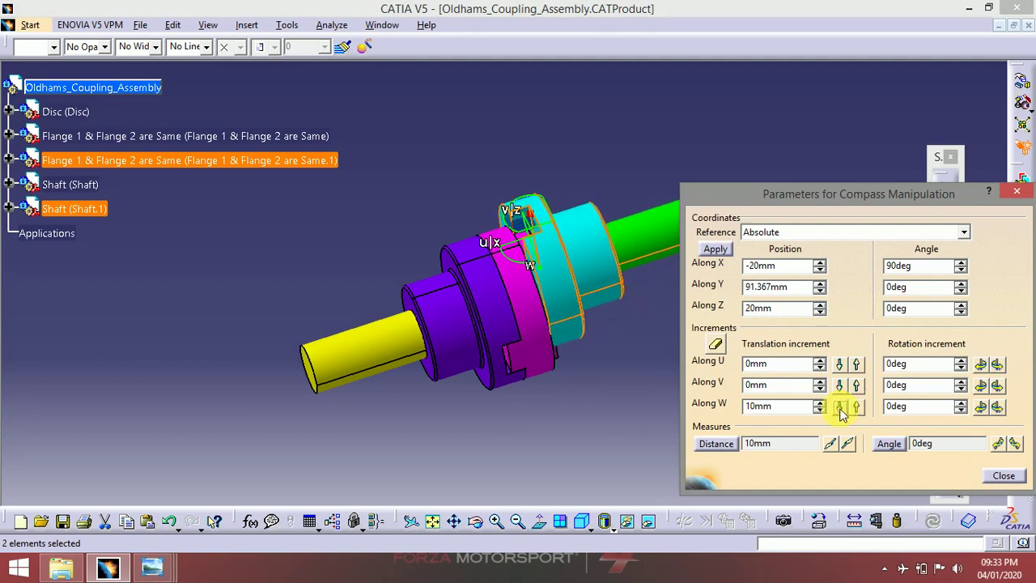
{"action": "left_click", "coordinate": [1002, 477]}
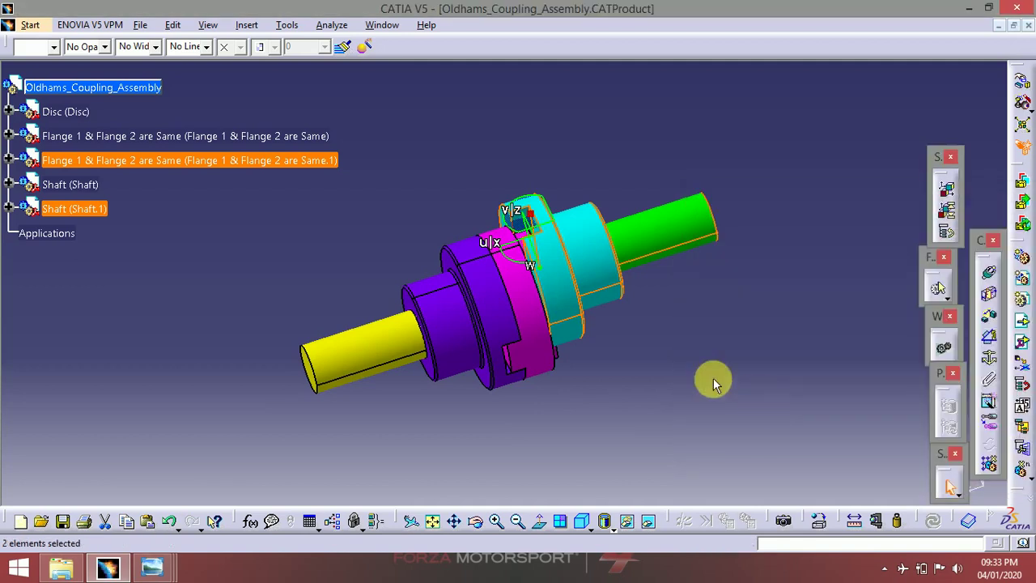
{"action": "left_click", "coordinate": [710, 375]}
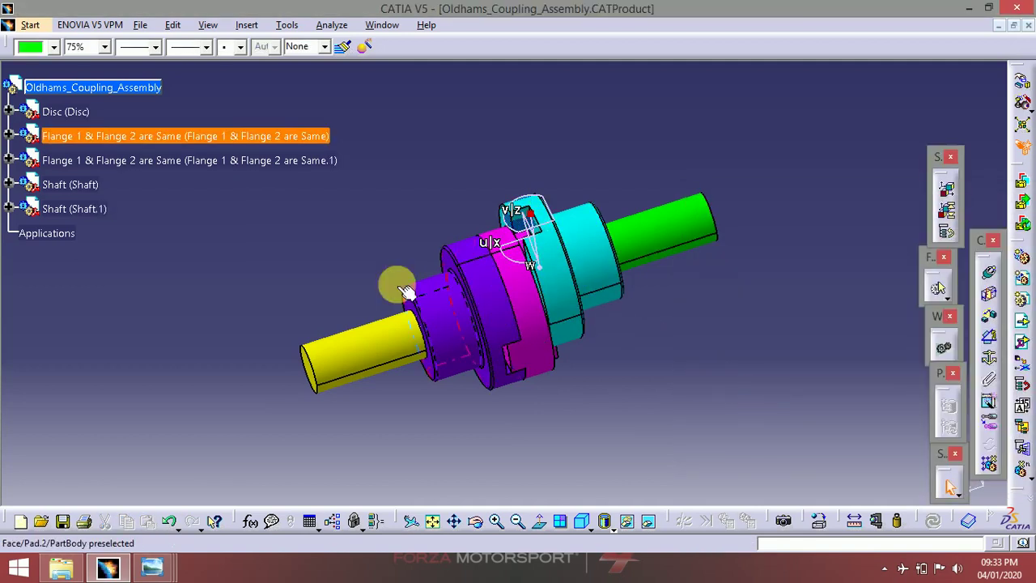
- Try moving the purple flange and Shaft (Shaft) together in 10 mm increments along the compass's current W direction
{"action": "left_click", "coordinate": [85, 184], "text": "ctrl"}
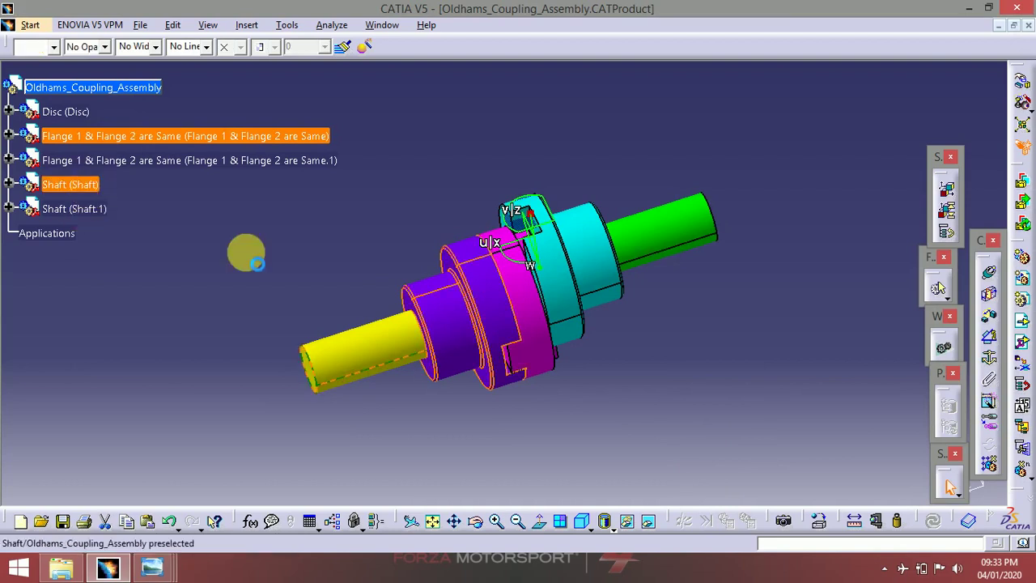
{"action": "double_click", "coordinate": [530, 247]}
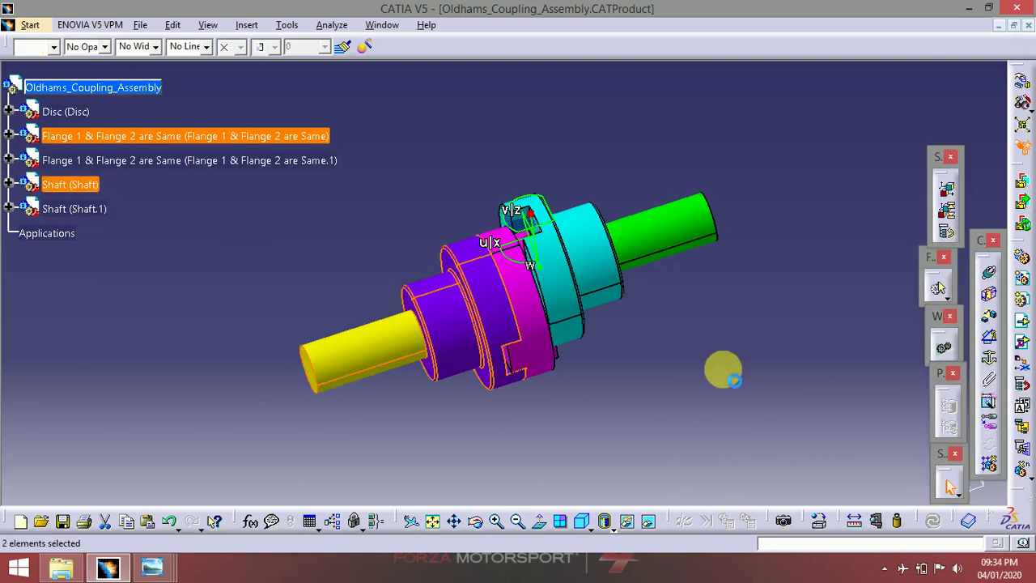
{"action": "left_click", "coordinate": [840, 409]}
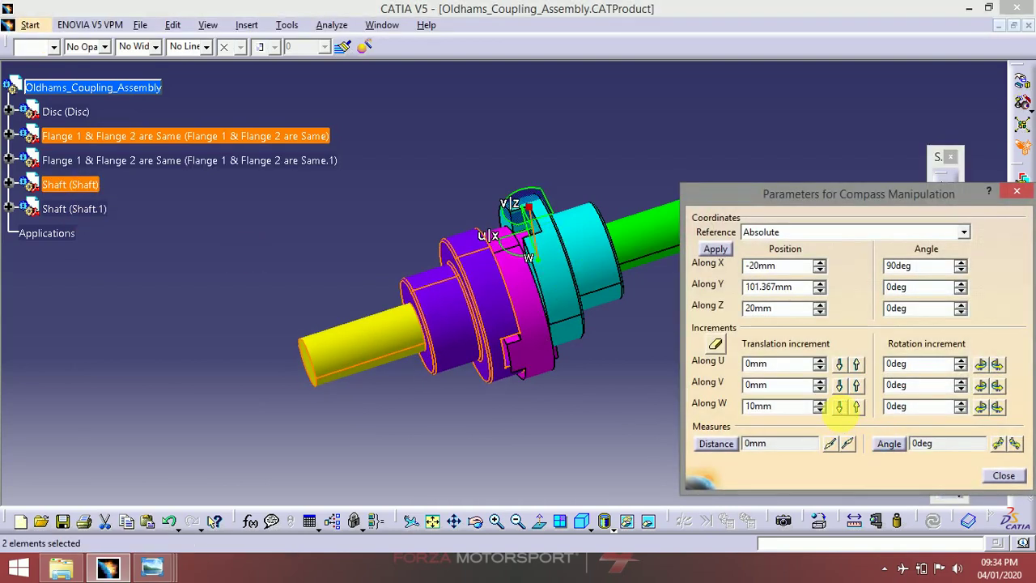
{"action": "left_click", "coordinate": [856, 408]}
{"action": "left_click", "coordinate": [856, 408]}
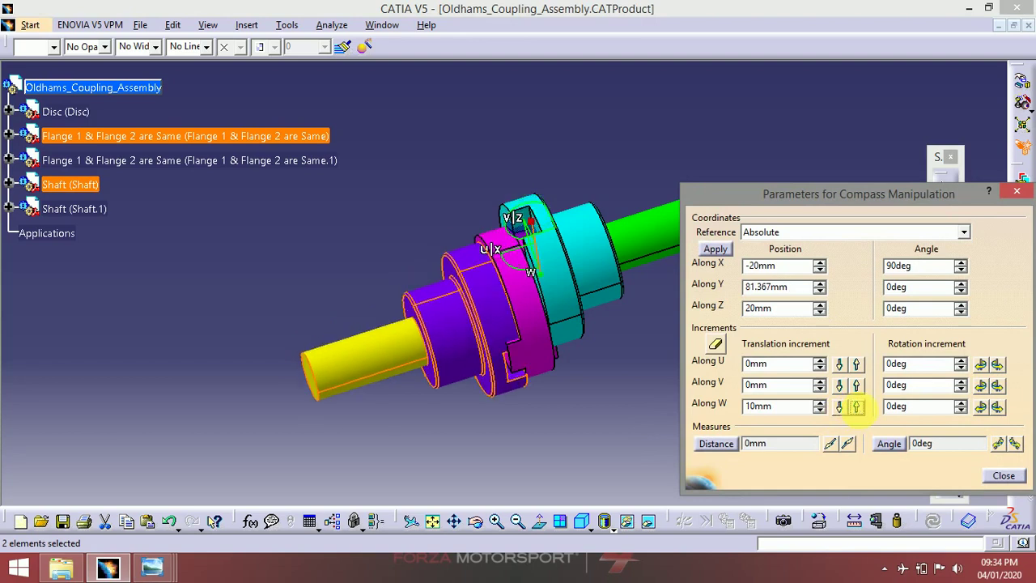
{"action": "left_click", "coordinate": [840, 408]}
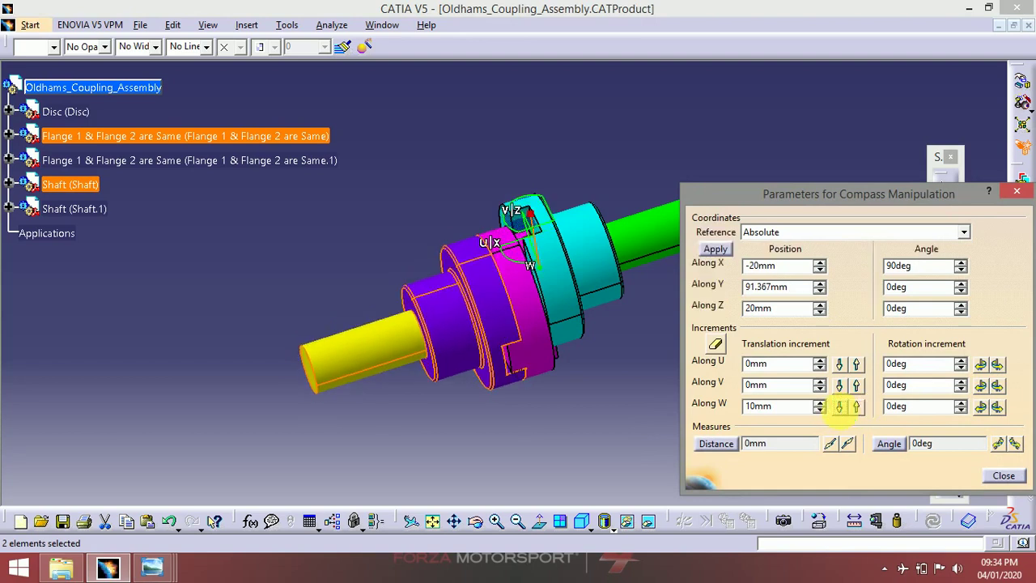
{"action": "left_click", "coordinate": [840, 408]}
{"action": "left_click", "coordinate": [856, 407]}
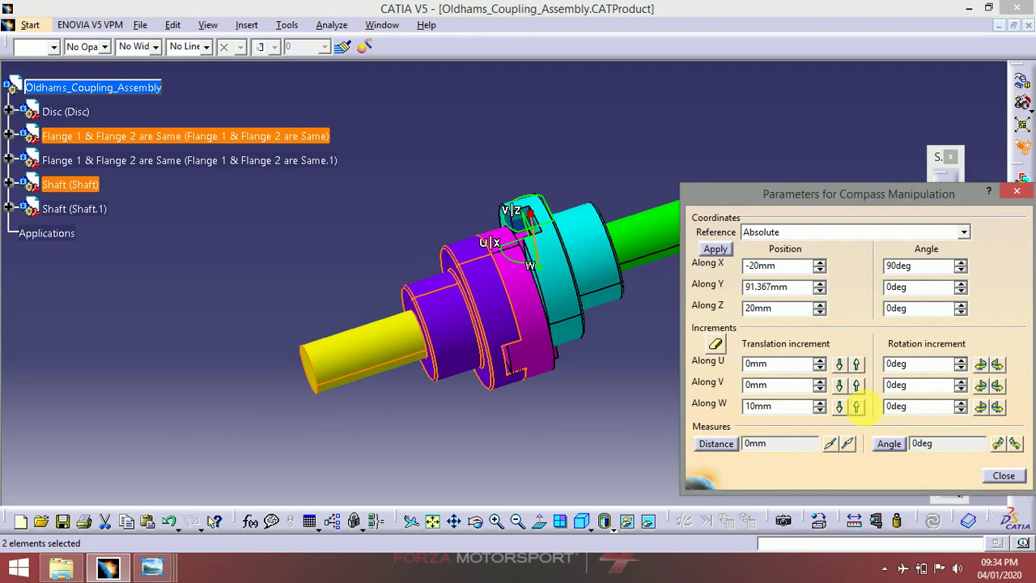
{"action": "left_click", "coordinate": [1004, 477]}
{"action": "left_click", "coordinate": [659, 375]}
- Reposition the compass at the purple flange's slot, with its W axis along that slot's direction
{"action": "middle_click_drag", "start_coordinate": [659, 374], "coordinate": [569, 277]}
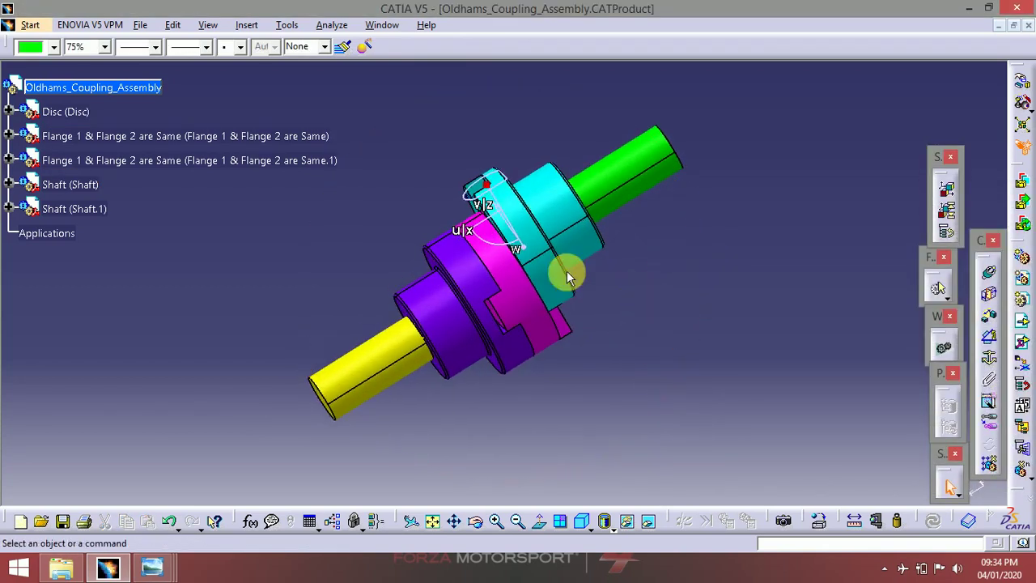
{"action": "left_click_drag", "start_coordinate": [484, 182], "coordinate": [505, 331]}
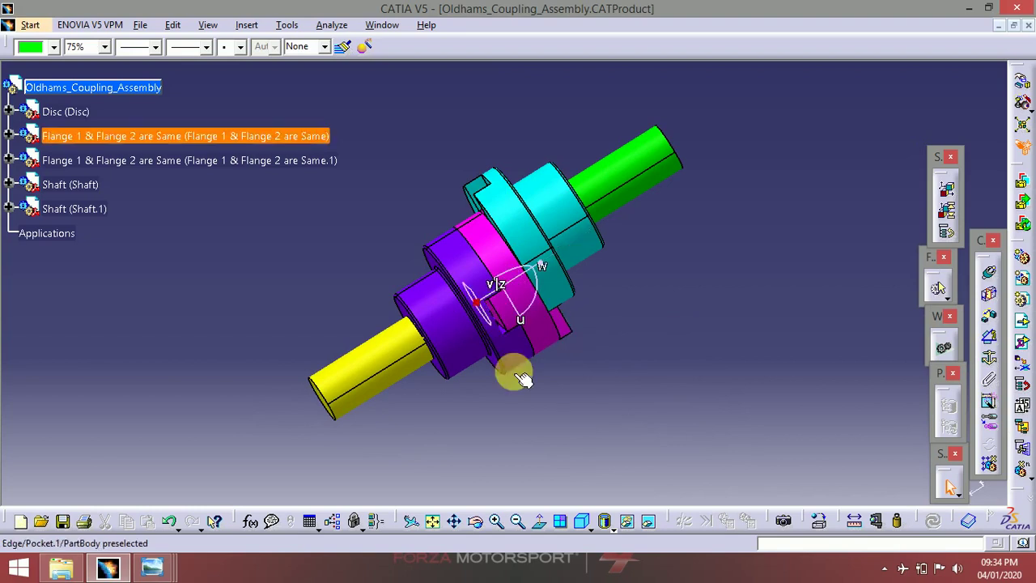
{"action": "middle_click_drag", "start_coordinate": [513, 370], "coordinate": [549, 343]}
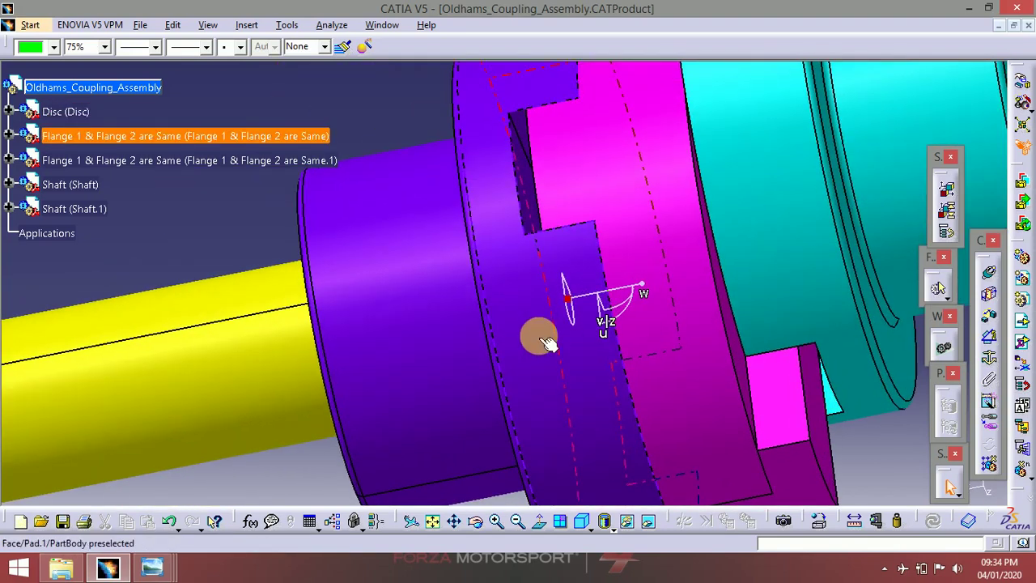
{"action": "left_click_drag", "start_coordinate": [568, 310], "coordinate": [550, 180]}
{"action": "middle_click_drag", "start_coordinate": [551, 181], "coordinate": [494, 312]}
{"action": "left_click", "coordinate": [351, 213]}
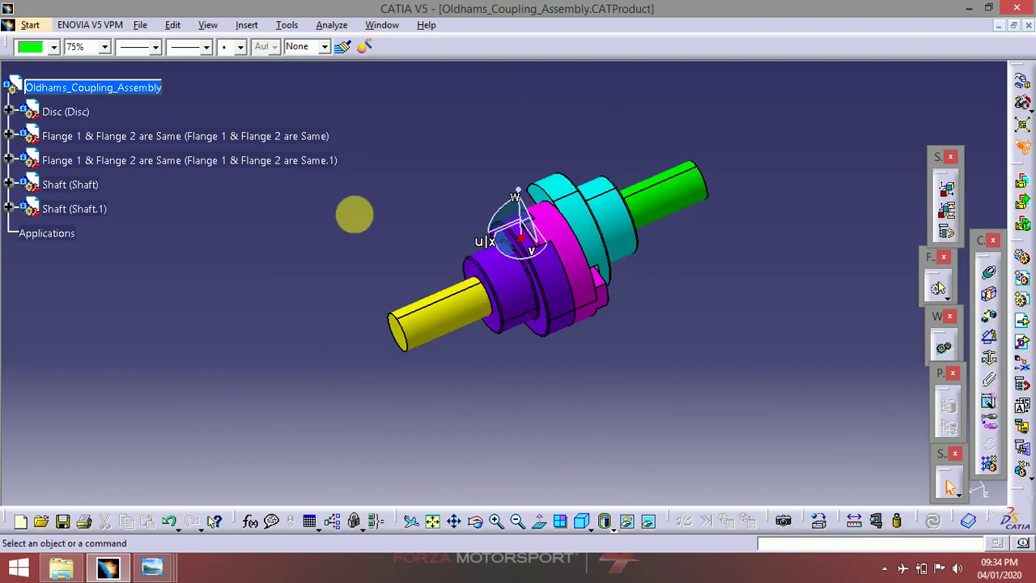
- Offset the purple flange and Shaft (Shaft) together 30 mm in the negative W direction, using 10 mm translation increments
{"action": "left_click", "coordinate": [320, 137]}
{"action": "left_click", "coordinate": [89, 207], "text": "ctrl"}
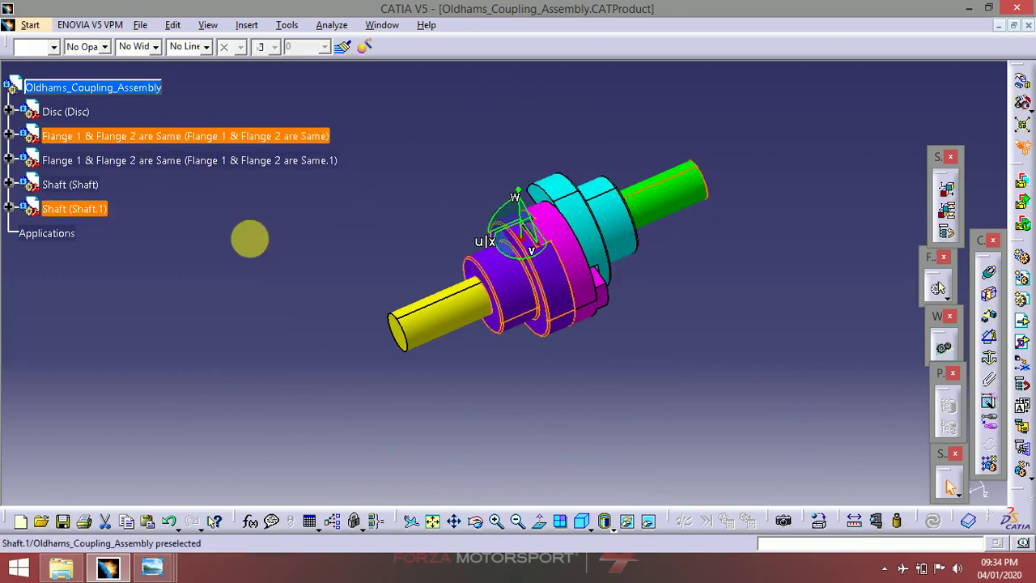
{"action": "left_click", "coordinate": [92, 184], "text": "ctrl"}
{"action": "left_click", "coordinate": [72, 208], "text": "ctrl"}
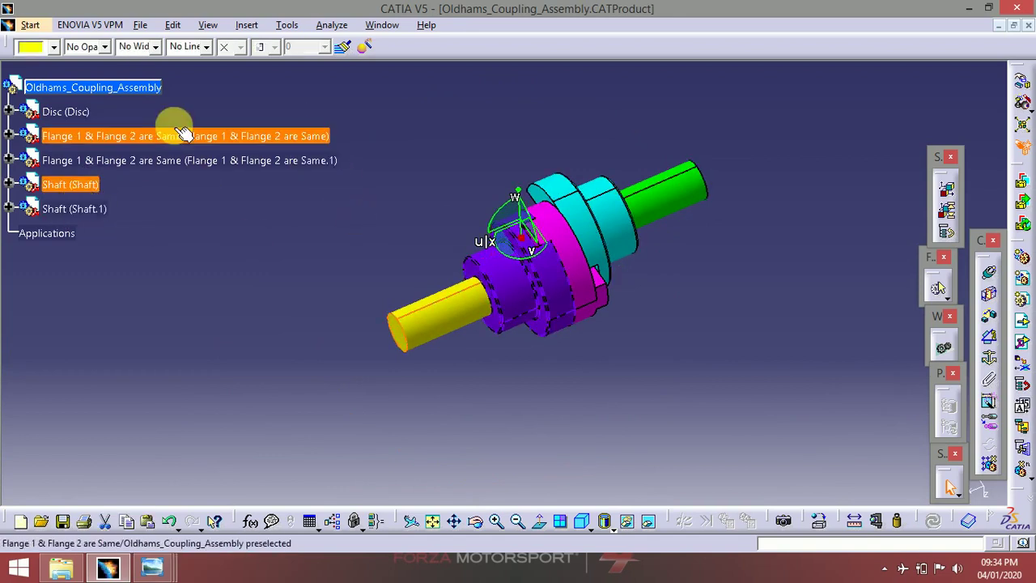
{"action": "double_click", "coordinate": [524, 221]}
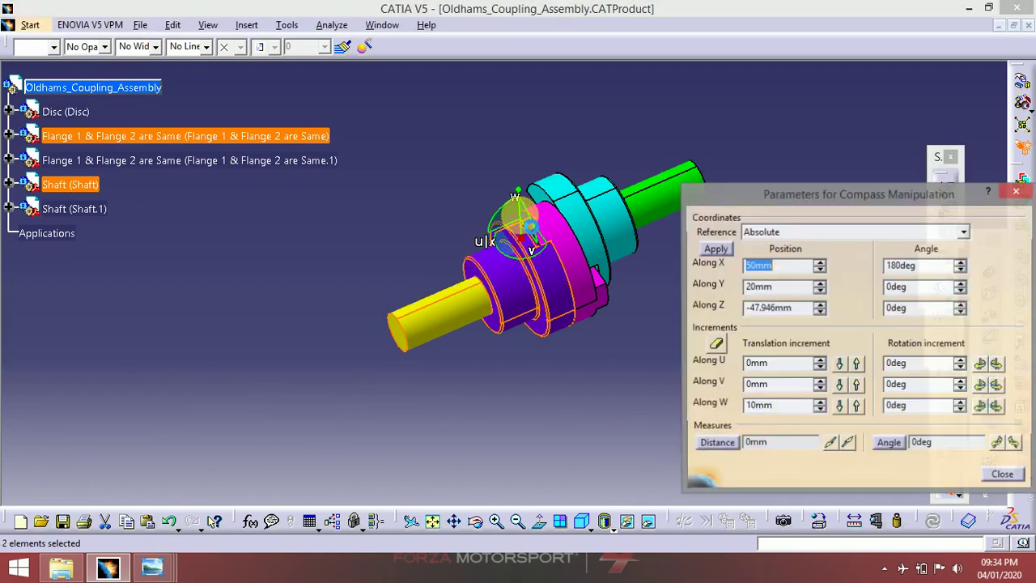
{"action": "middle_click_drag", "start_coordinate": [545, 328], "coordinate": [546, 353]}
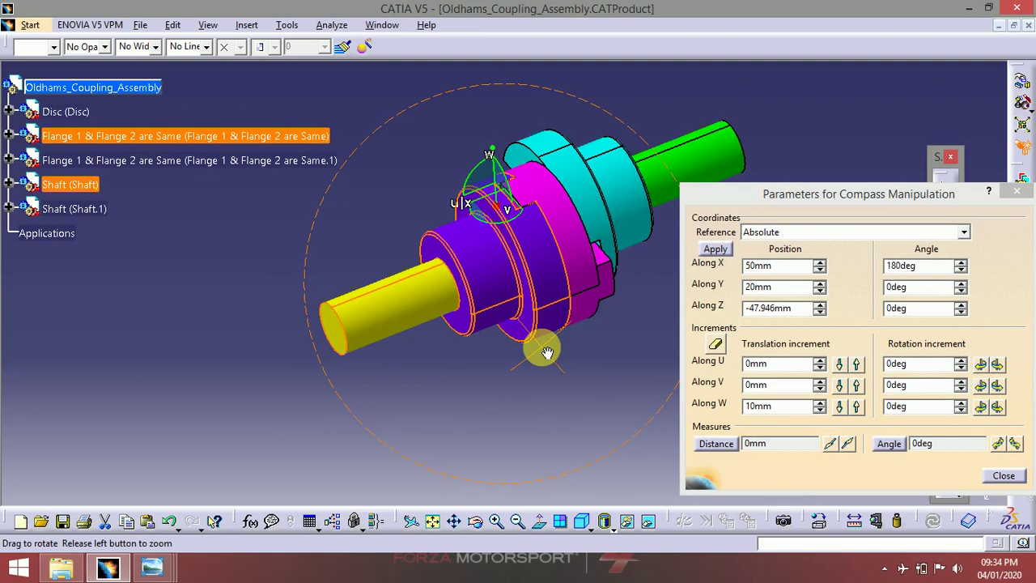
{"action": "middle_click_drag", "start_coordinate": [547, 353], "coordinate": [528, 378]}
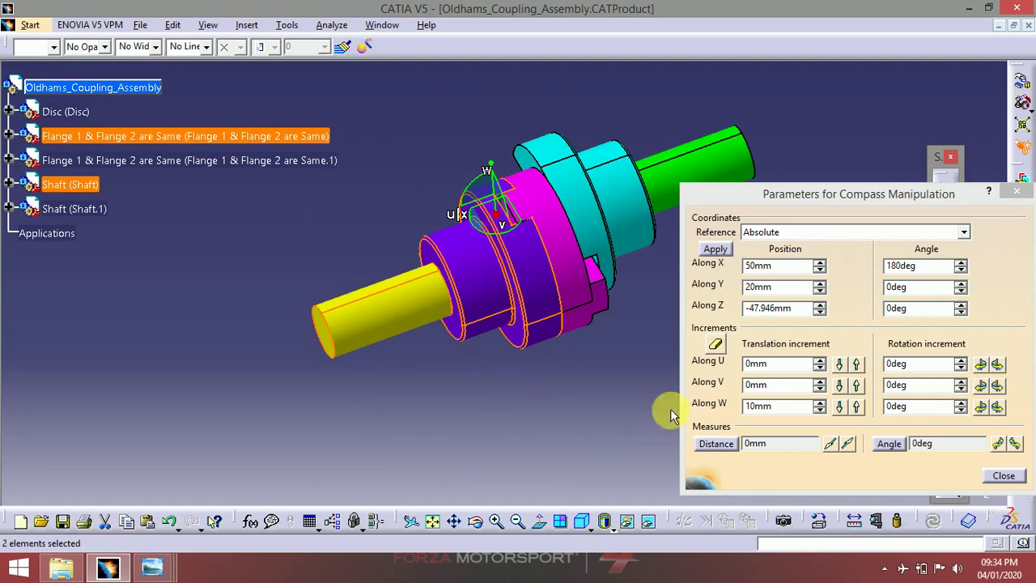
{"action": "left_click", "coordinate": [840, 406]}
{"action": "left_click", "coordinate": [841, 408]}
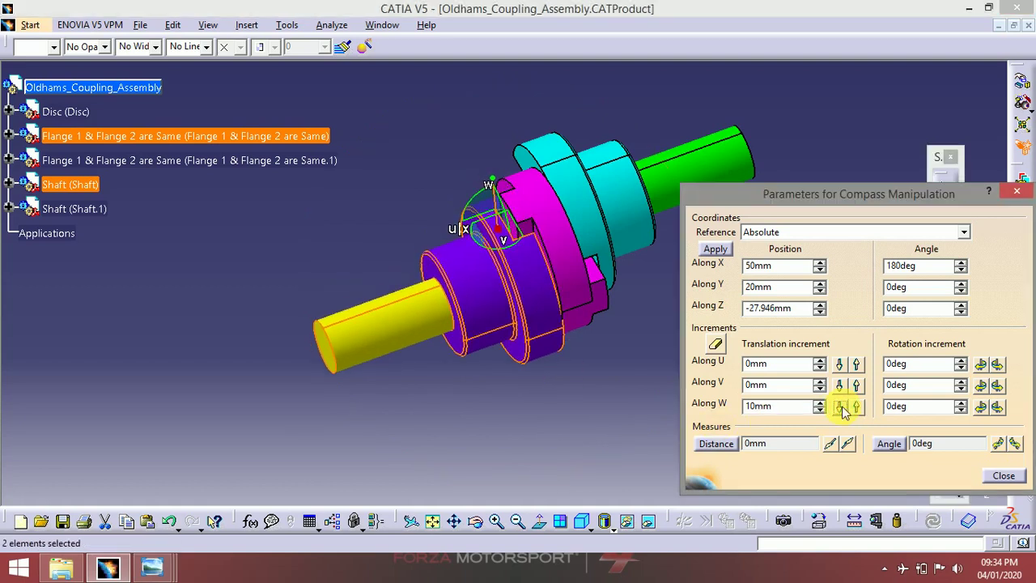
{"action": "left_click", "coordinate": [841, 408]}
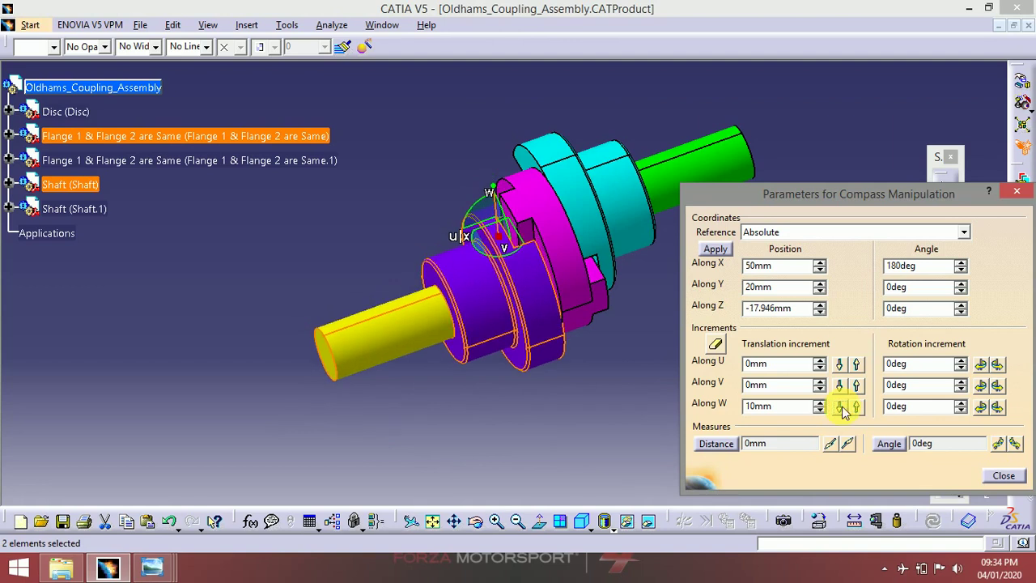
{"action": "left_click", "coordinate": [1009, 476]}
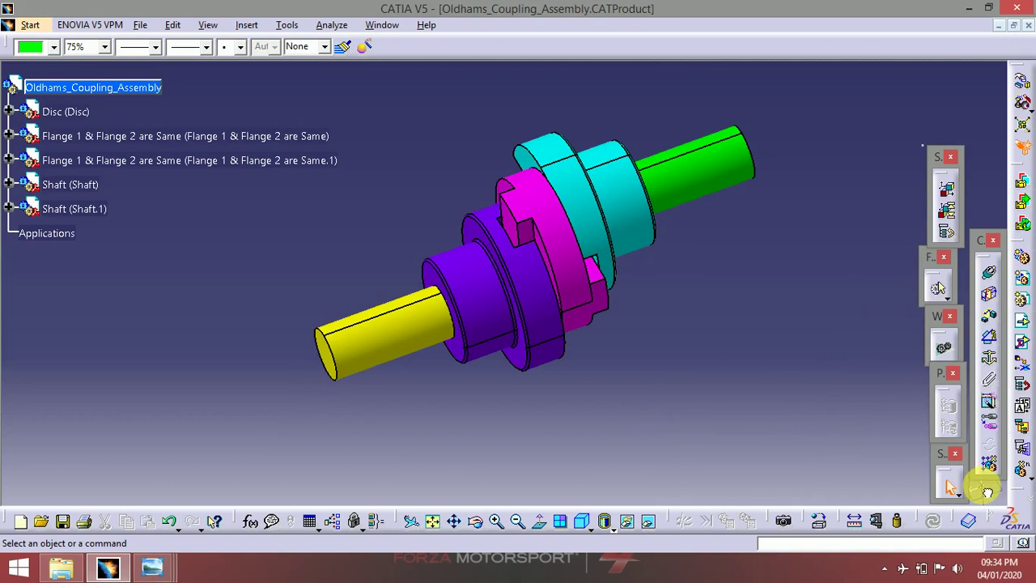
{"action": "middle_click_drag", "start_coordinate": [605, 336], "coordinate": [656, 434]}
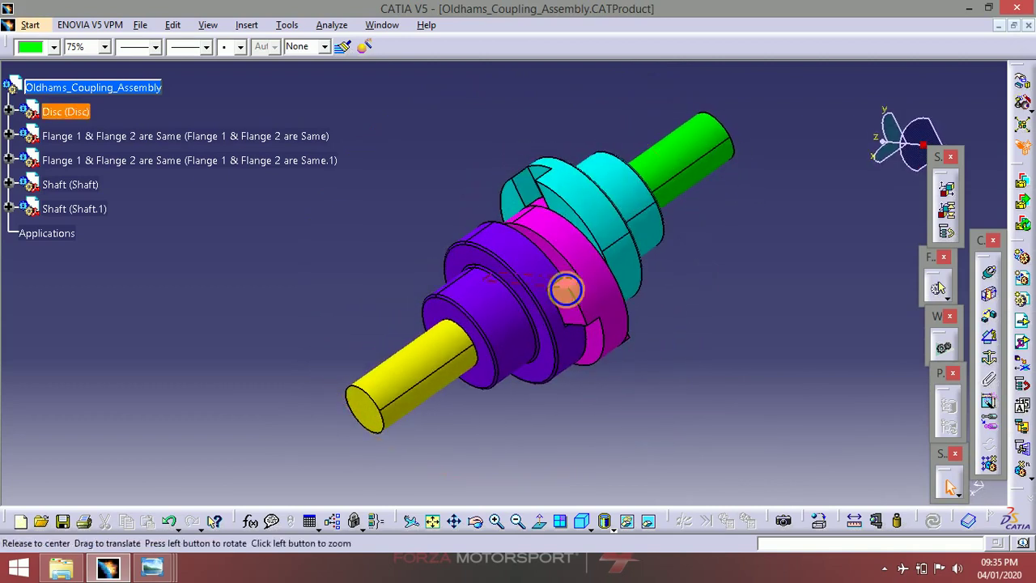
{"action": "middle_click_drag", "start_coordinate": [564, 286], "coordinate": [612, 462]}
{"action": "middle_click_drag", "start_coordinate": [577, 354], "coordinate": [571, 238]}
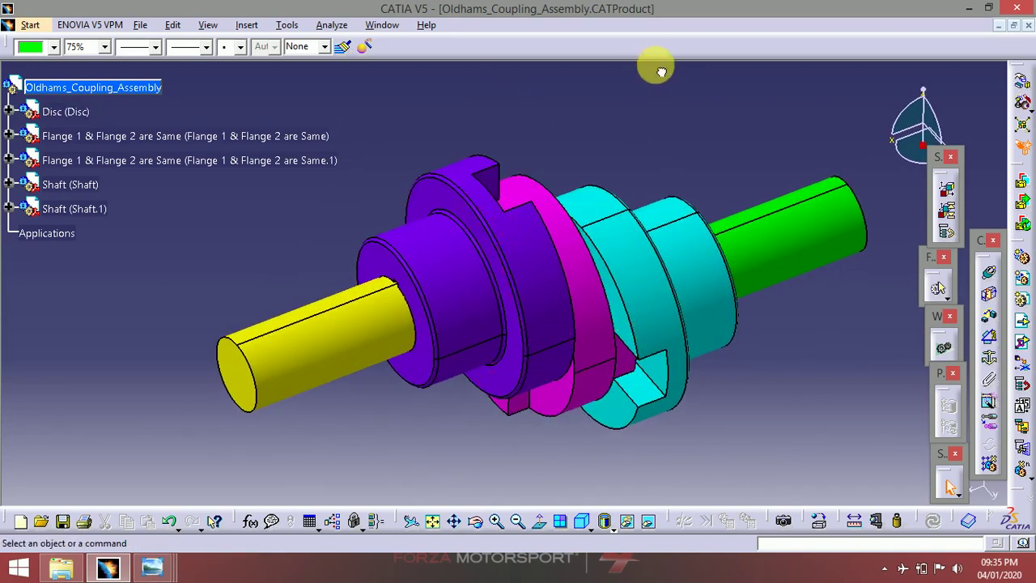
- Save the assembly and its parts with Save Management, overwriting Oldhams_Coupling_Assembly.CATProduct in the Oldhams_Coupling_Assembly folder
{"action": "left_click", "coordinate": [96, 87]}
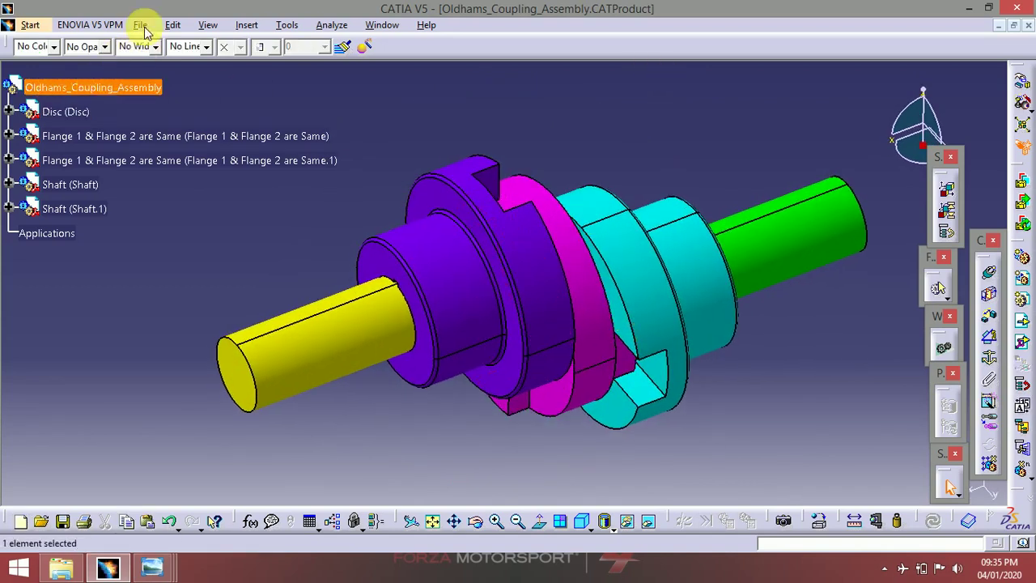
{"action": "left_click", "coordinate": [140, 24]}
{"action": "left_click", "coordinate": [194, 196]}
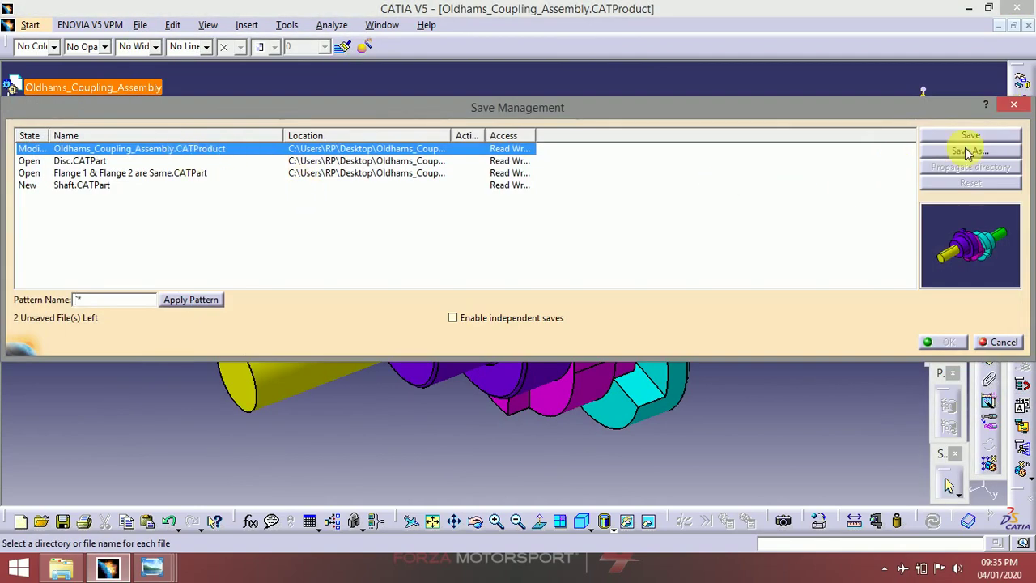
{"action": "left_click", "coordinate": [969, 151]}
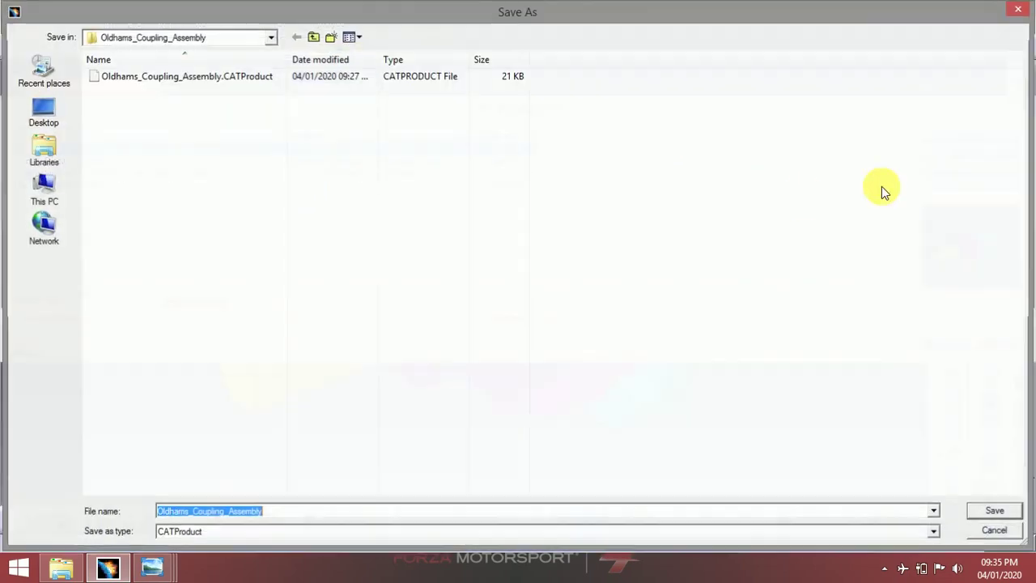
{"action": "left_click", "coordinate": [994, 515]}
{"action": "left_click", "coordinate": [569, 326]}
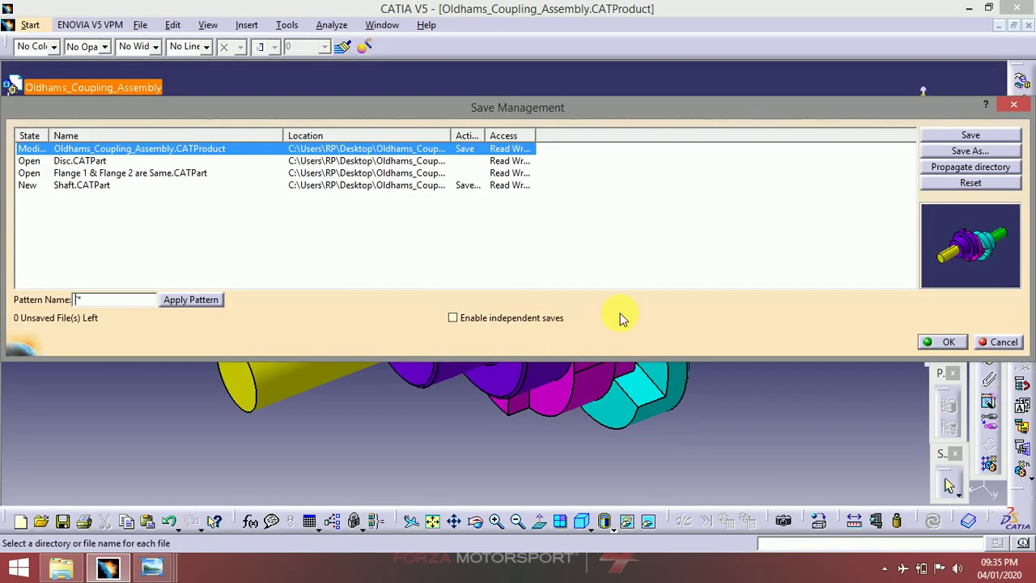
{"action": "left_click", "coordinate": [950, 343]}
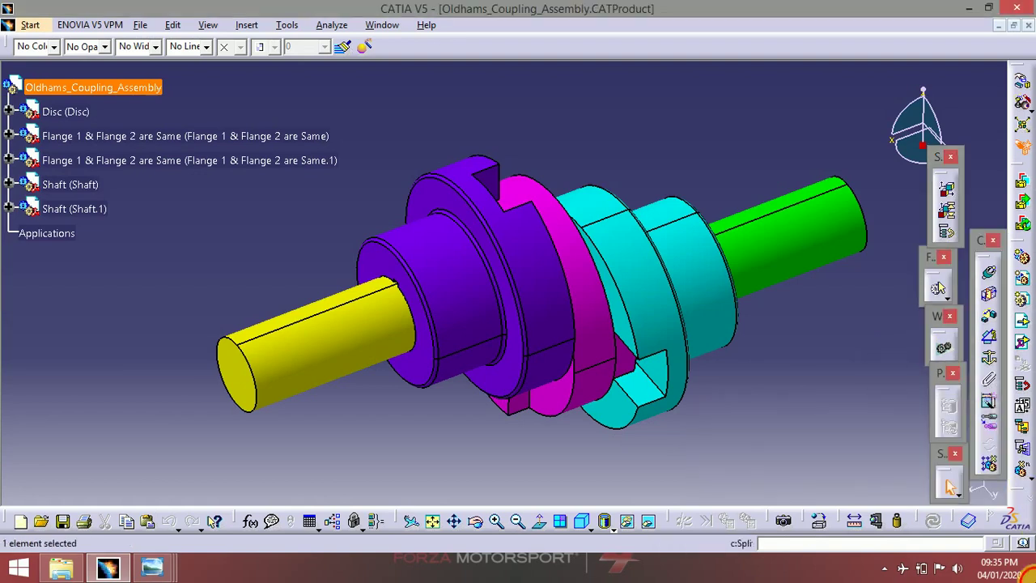
- Check the saved files in the desktop folder Oldhams_Coupling_Assembly, and return to the coupling assembly in CATIA
{"action": "key", "text": "super+d"}
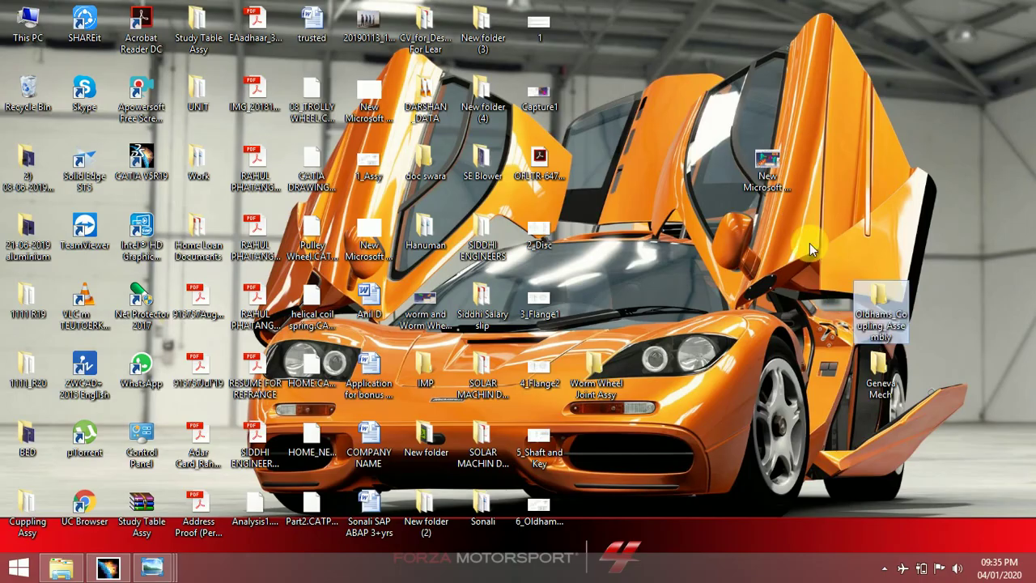
{"action": "double_click", "coordinate": [889, 318]}
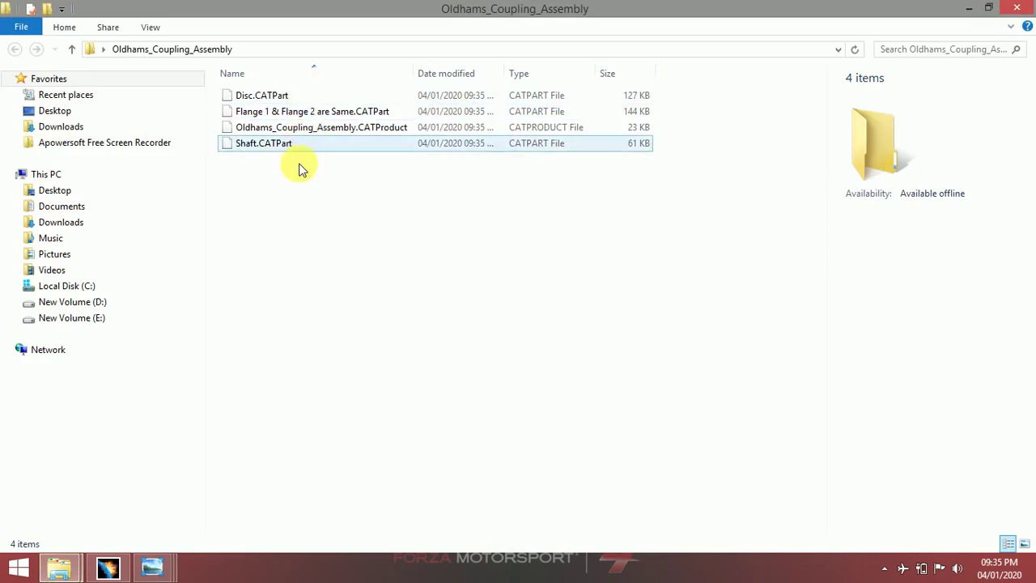
{"action": "left_click", "coordinate": [108, 566]}
{"action": "left_click", "coordinate": [384, 419]}
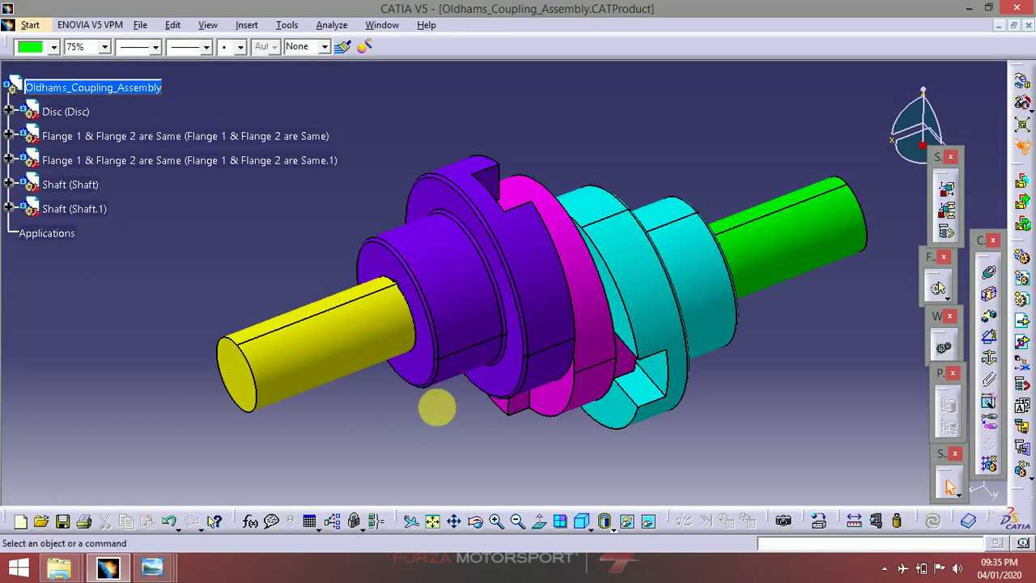
{"action": "mouse_move", "coordinate": [435, 407]}
{"action": "middle_mouse_down"}
{"action": "mouse_move", "coordinate": [434, 384]}
{"action": "mouse_move", "coordinate": [451, 403]}
{"action": "middle_mouse_up"}
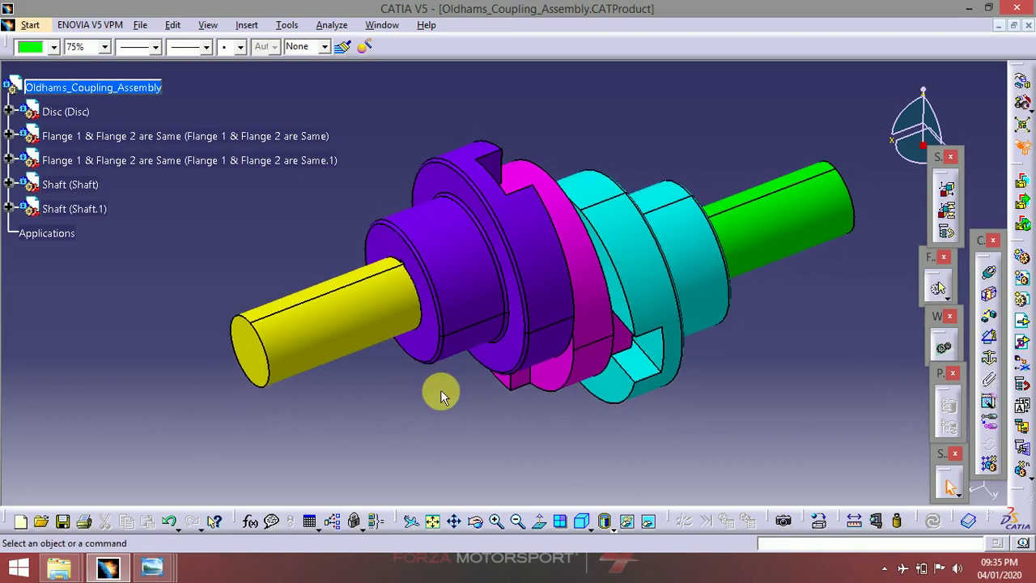